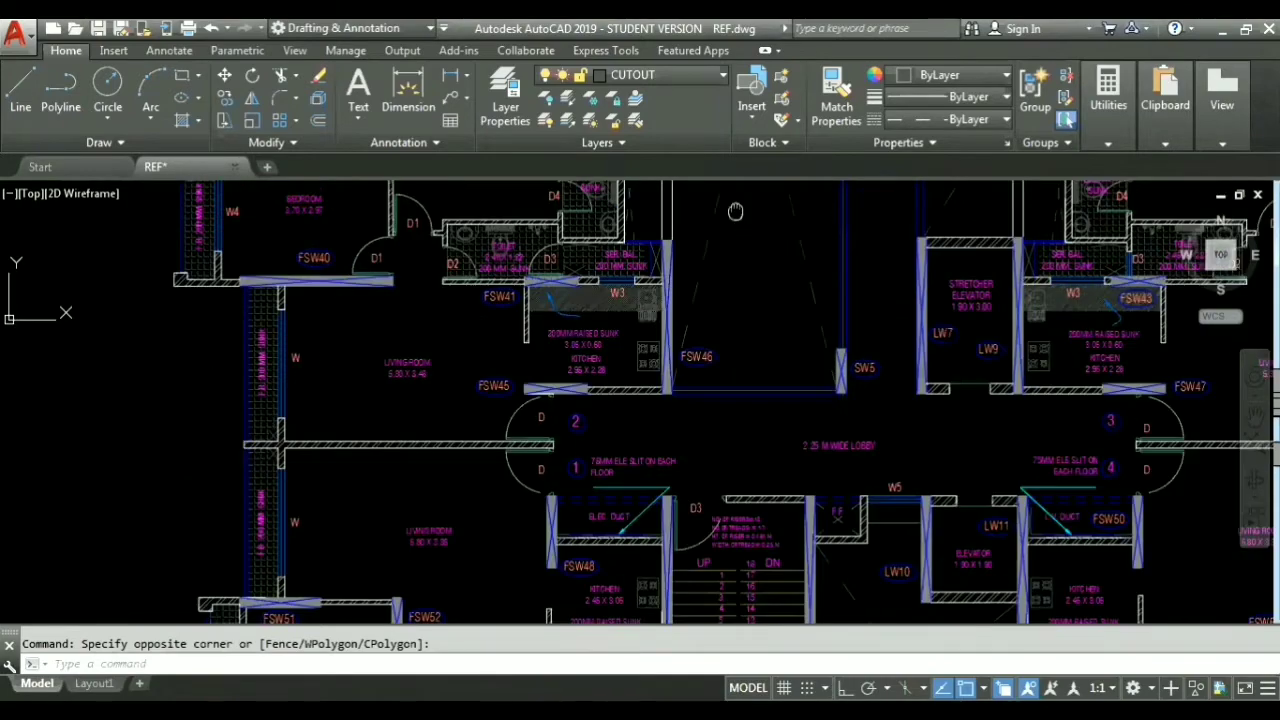
Step: Look over the typical floor plan of wings A and B, including the lobby, stairs, elevators, service balconies and flower beds
{"action": "scroll", "coordinate": [418, 268], "scroll_direction": "up", "scroll_amount": 8}
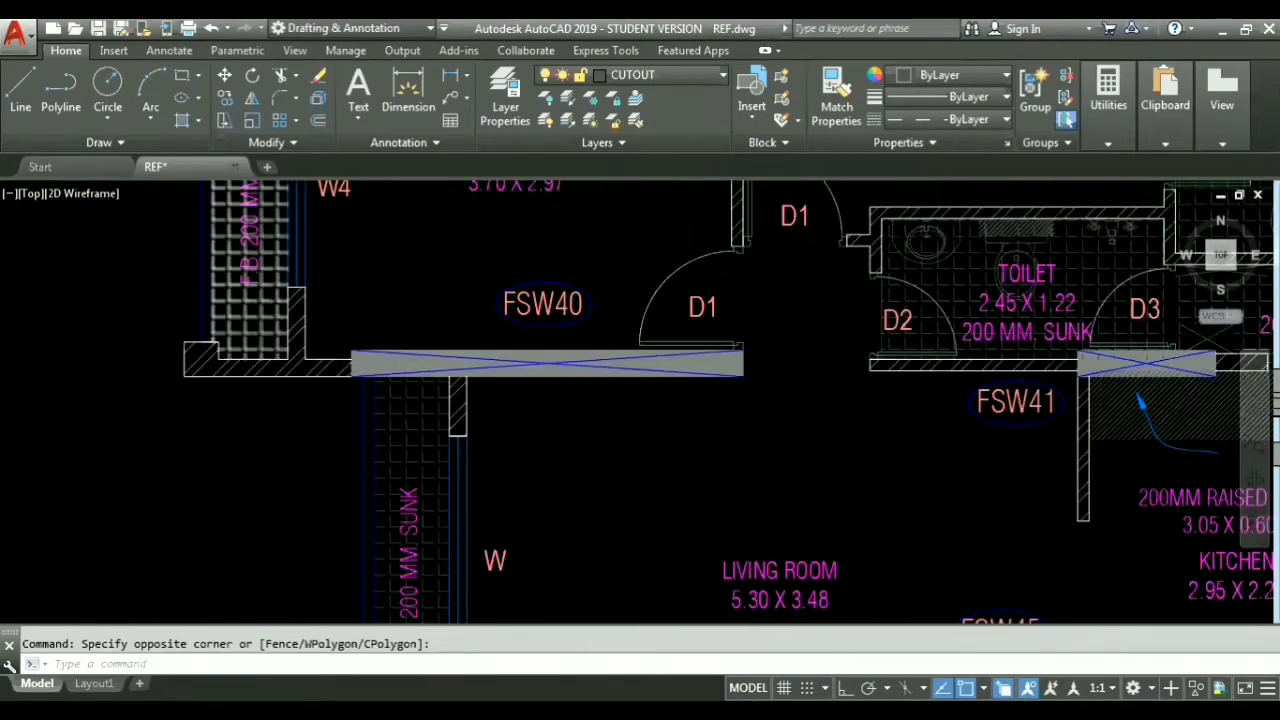
{"action": "scroll", "coordinate": [788, 348], "scroll_direction": "down", "scroll_amount": 6}
{"action": "scroll", "coordinate": [788, 348], "scroll_direction": "up", "scroll_amount": 2}
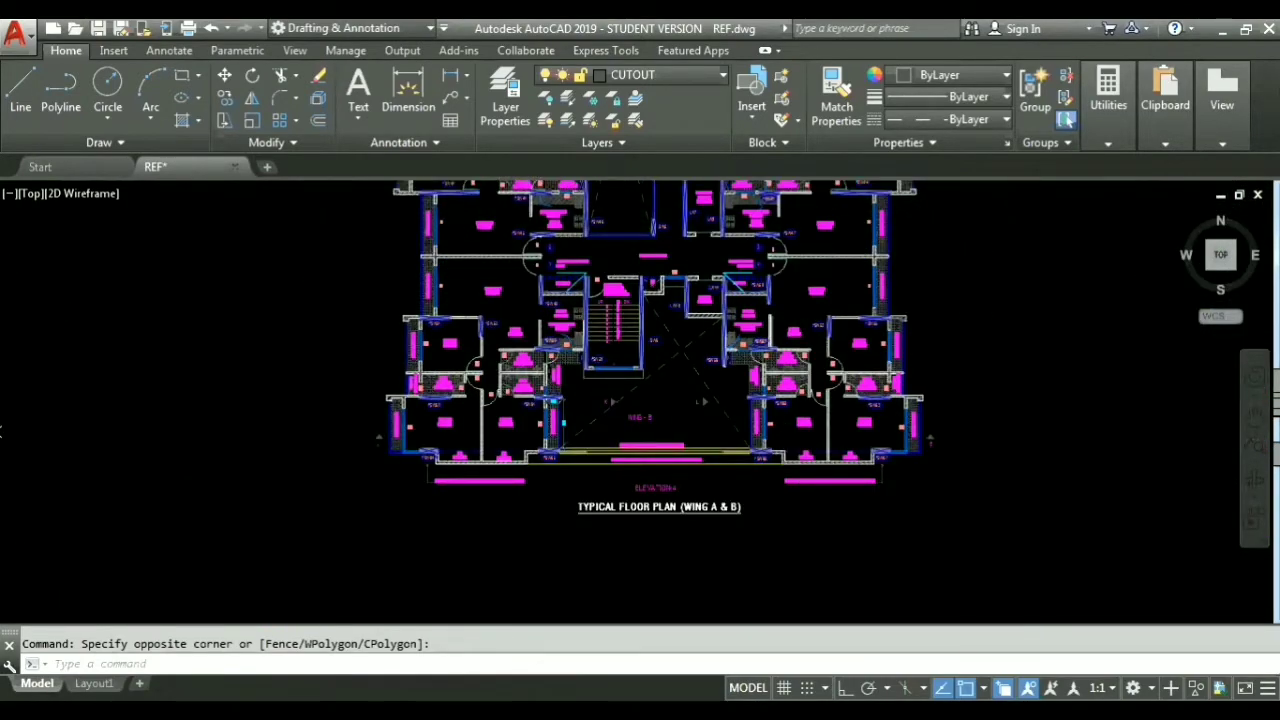
{"action": "scroll", "coordinate": [600, 423], "scroll_direction": "up", "scroll_amount": 10}
{"action": "scroll", "coordinate": [185, 397], "scroll_direction": "up", "scroll_amount": 2}
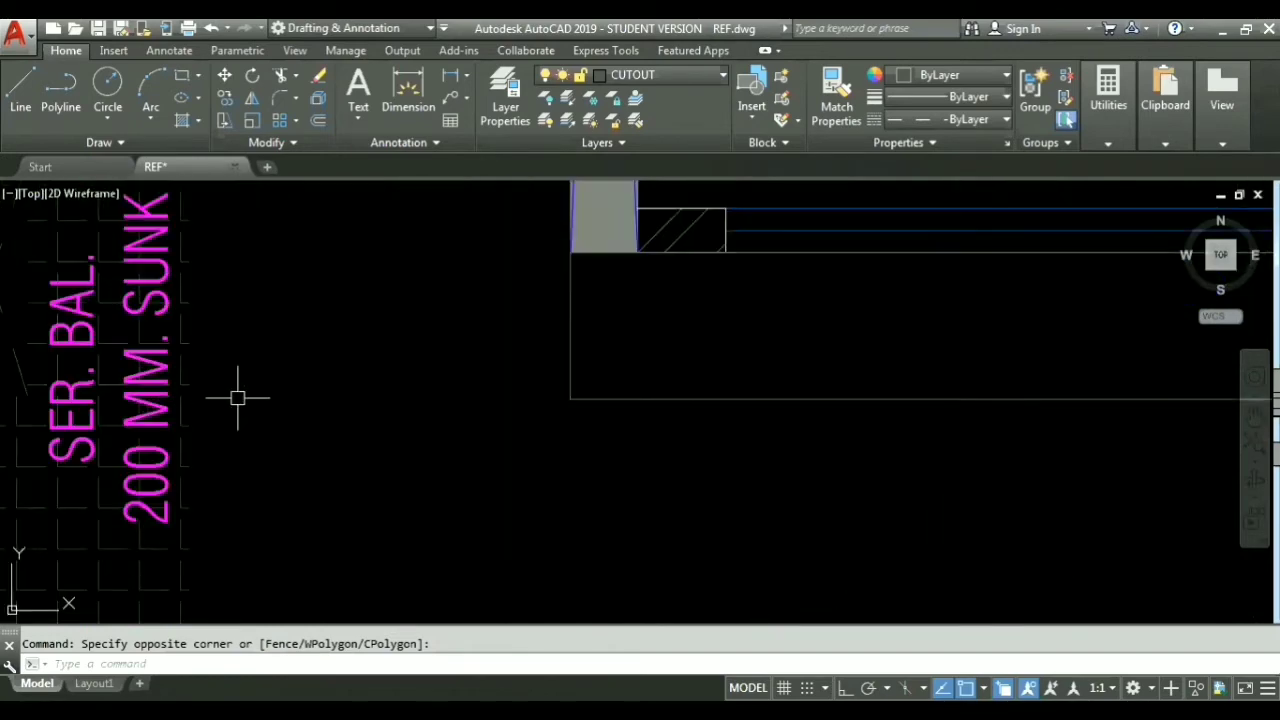
{"action": "middle_click_drag", "start_coordinate": [237, 397], "coordinate": [377, 403]}
{"action": "scroll", "coordinate": [232, 366], "scroll_direction": "down", "scroll_amount": 6}
{"action": "scroll", "coordinate": [230, 360], "scroll_direction": "down", "scroll_amount": 2}
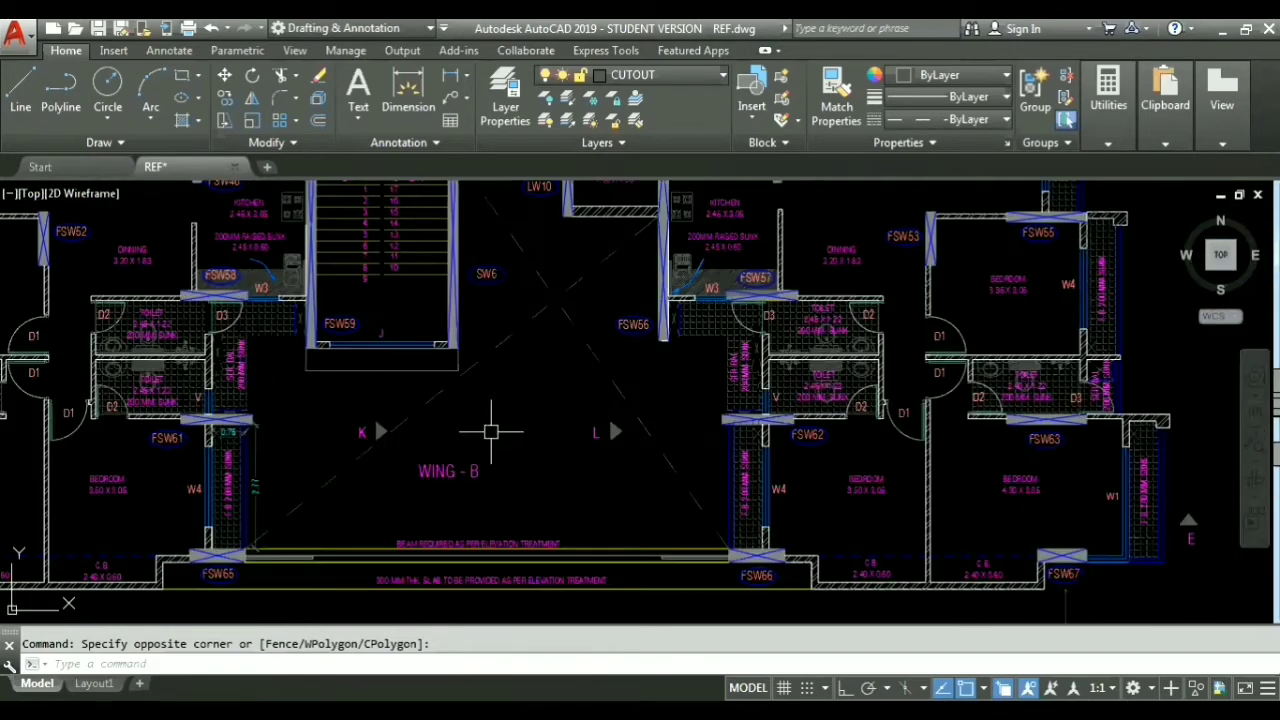
{"action": "middle_click_drag", "start_coordinate": [541, 371], "coordinate": [475, 606]}
{"action": "middle_click_drag", "start_coordinate": [690, 369], "coordinate": [661, 605]}
{"action": "middle_click_drag", "start_coordinate": [750, 366], "coordinate": [699, 630]}
{"action": "middle_click_drag", "start_coordinate": [649, 391], "coordinate": [677, 602]}
{"action": "middle_click_drag", "start_coordinate": [727, 373], "coordinate": [789, 588]}
{"action": "middle_click_drag", "start_coordinate": [808, 396], "coordinate": [870, 582]}
{"action": "middle_click_drag", "start_coordinate": [906, 393], "coordinate": [905, 553]}
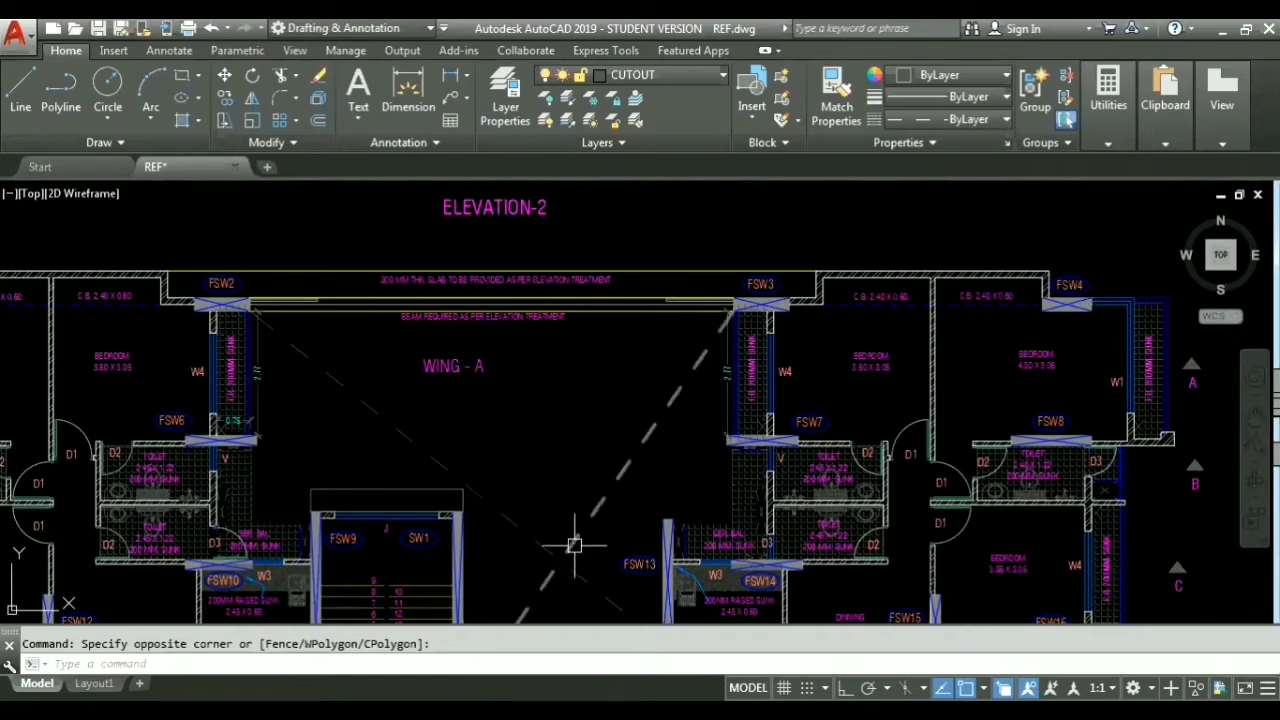
{"action": "middle_click_drag", "start_coordinate": [575, 600], "coordinate": [579, 411]}
{"action": "middle_click_drag", "start_coordinate": [566, 494], "coordinate": [583, 251]}
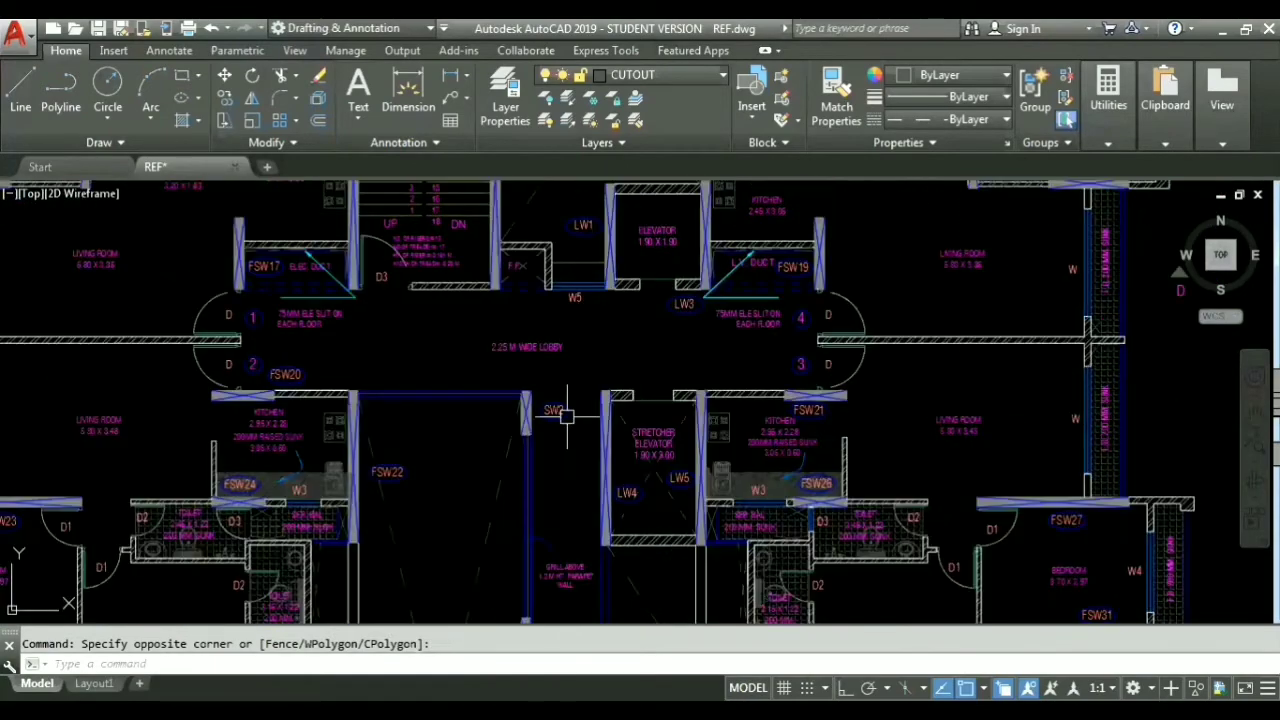
{"action": "mouse_move", "coordinate": [482, 494]}
{"action": "middle_mouse_down"}
{"action": "mouse_move", "coordinate": [514, 323]}
{"action": "mouse_move", "coordinate": [538, 271]}
{"action": "middle_mouse_up"}
{"action": "middle_click_drag", "start_coordinate": [552, 497], "coordinate": [538, 263]}
{"action": "middle_click_drag", "start_coordinate": [485, 515], "coordinate": [509, 339]}
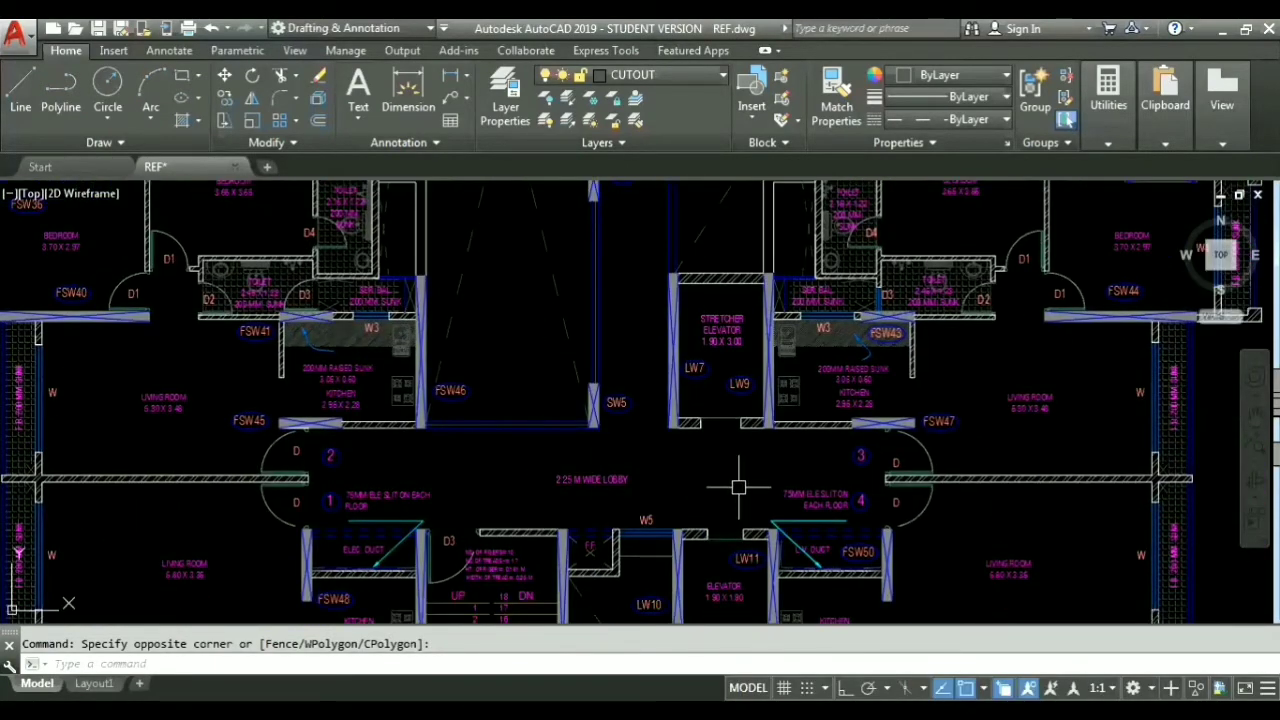
{"action": "mouse_move", "coordinate": [591, 354]}
{"action": "middle_mouse_down"}
{"action": "mouse_move", "coordinate": [589, 523]}
{"action": "mouse_move", "coordinate": [393, 494]}
{"action": "middle_mouse_up"}
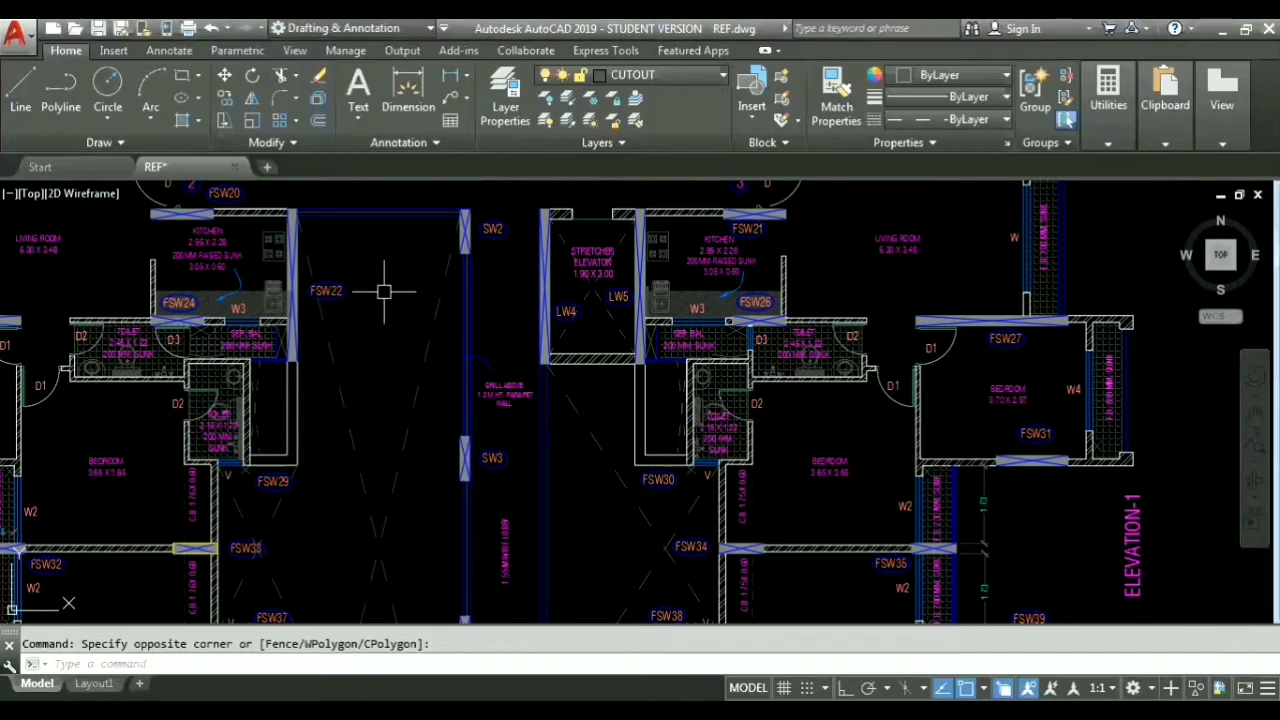
Step: Create a layer named Outer periphery with color 10 and a 0.30 mm lineweight
{"action": "left_click", "coordinate": [507, 118]}
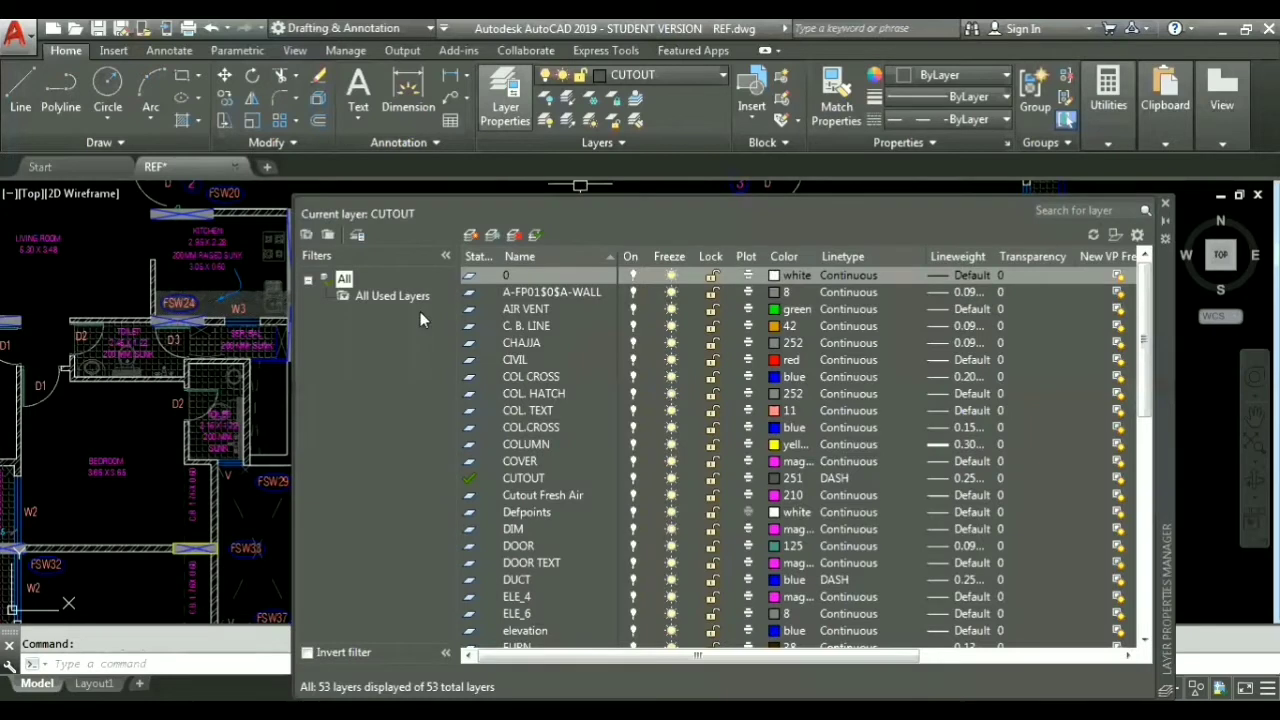
{"action": "left_click", "coordinate": [471, 235]}
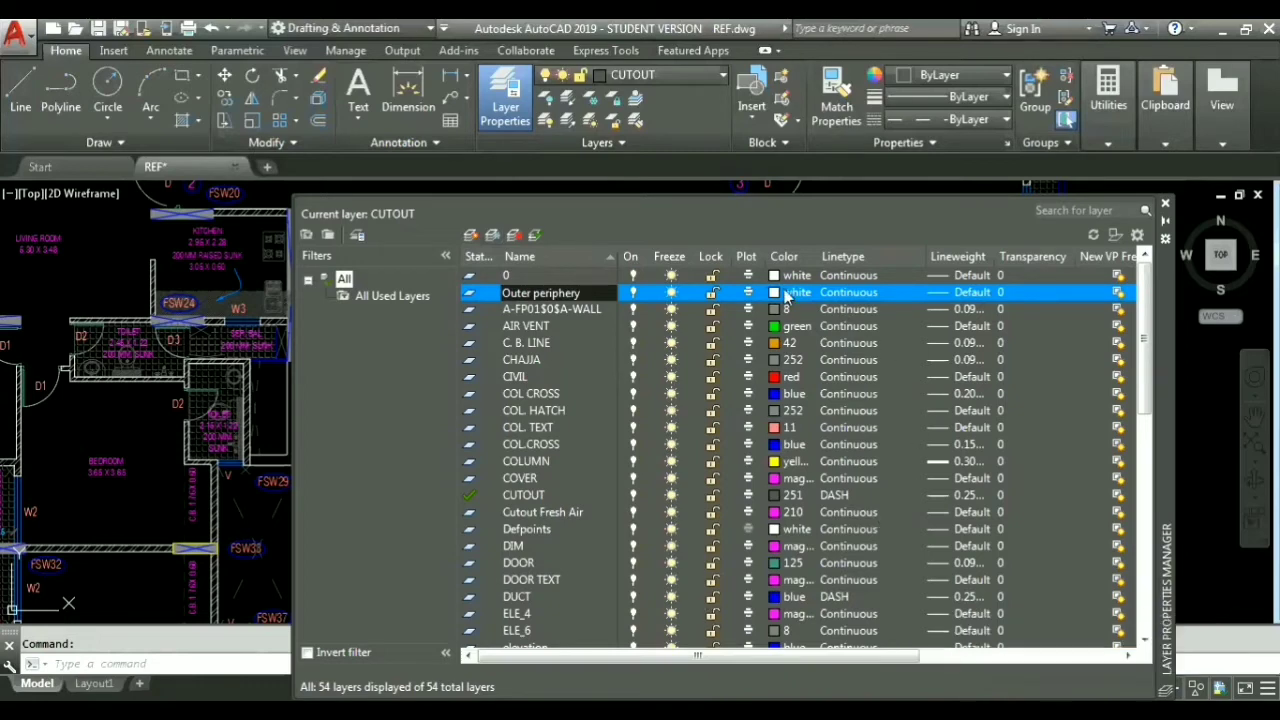
{"action": "left_click", "coordinate": [785, 290]}
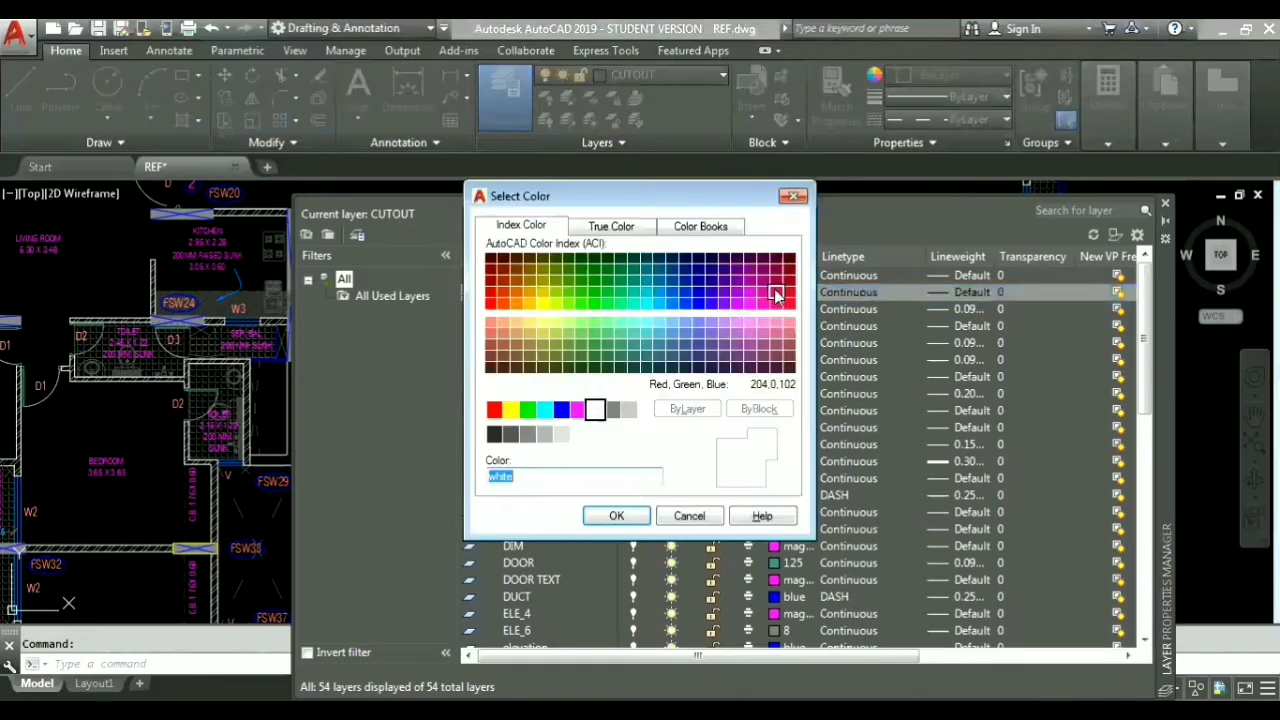
{"action": "left_click", "coordinate": [490, 302]}
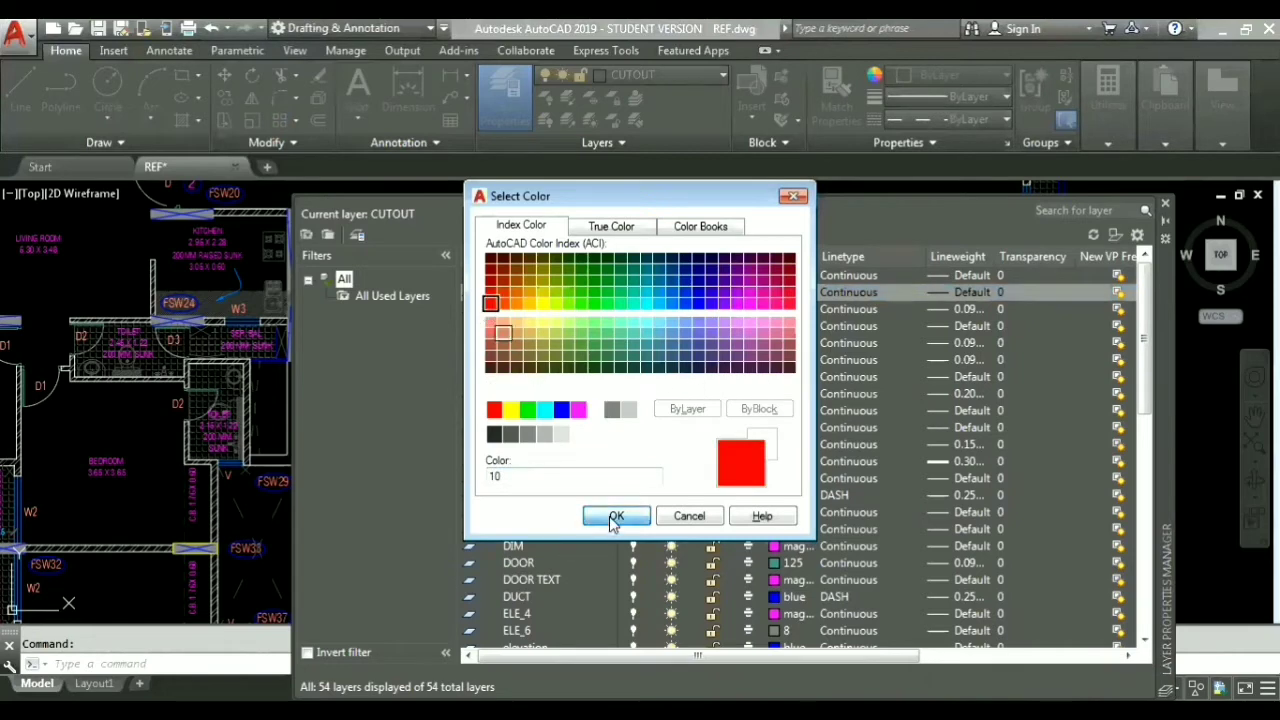
{"action": "key", "text": "Return"}
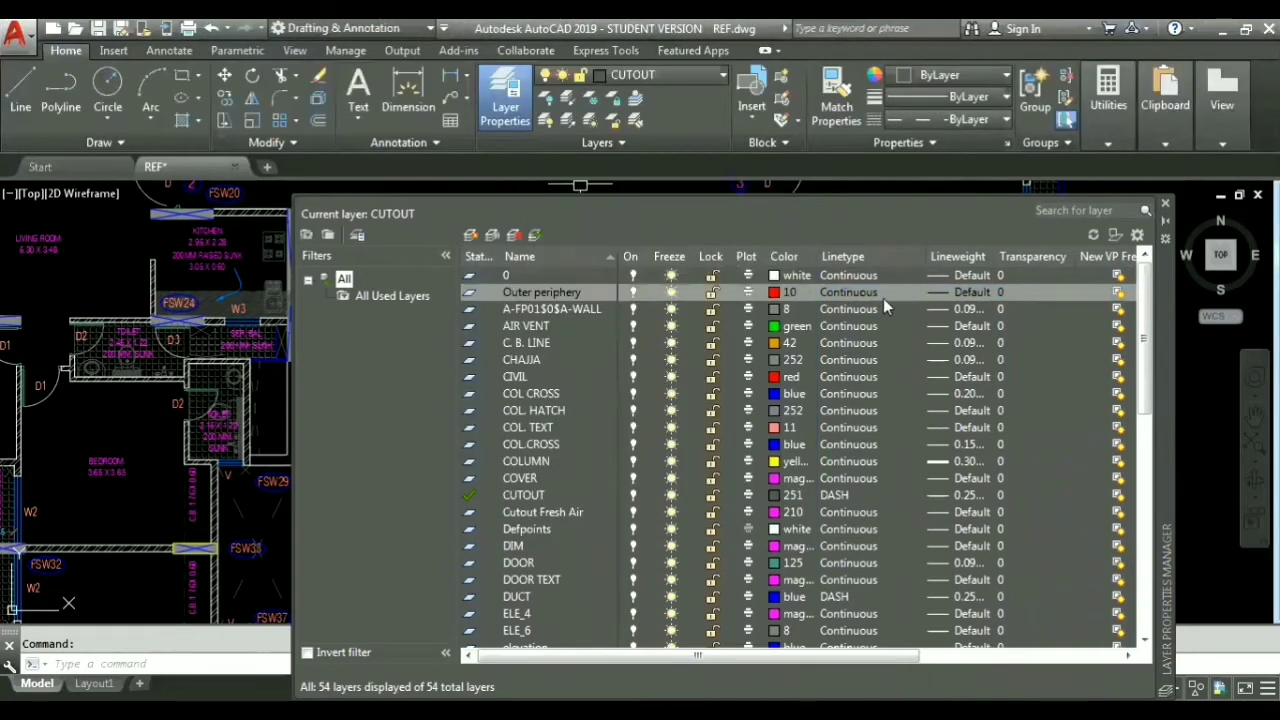
{"action": "left_click", "coordinate": [973, 291]}
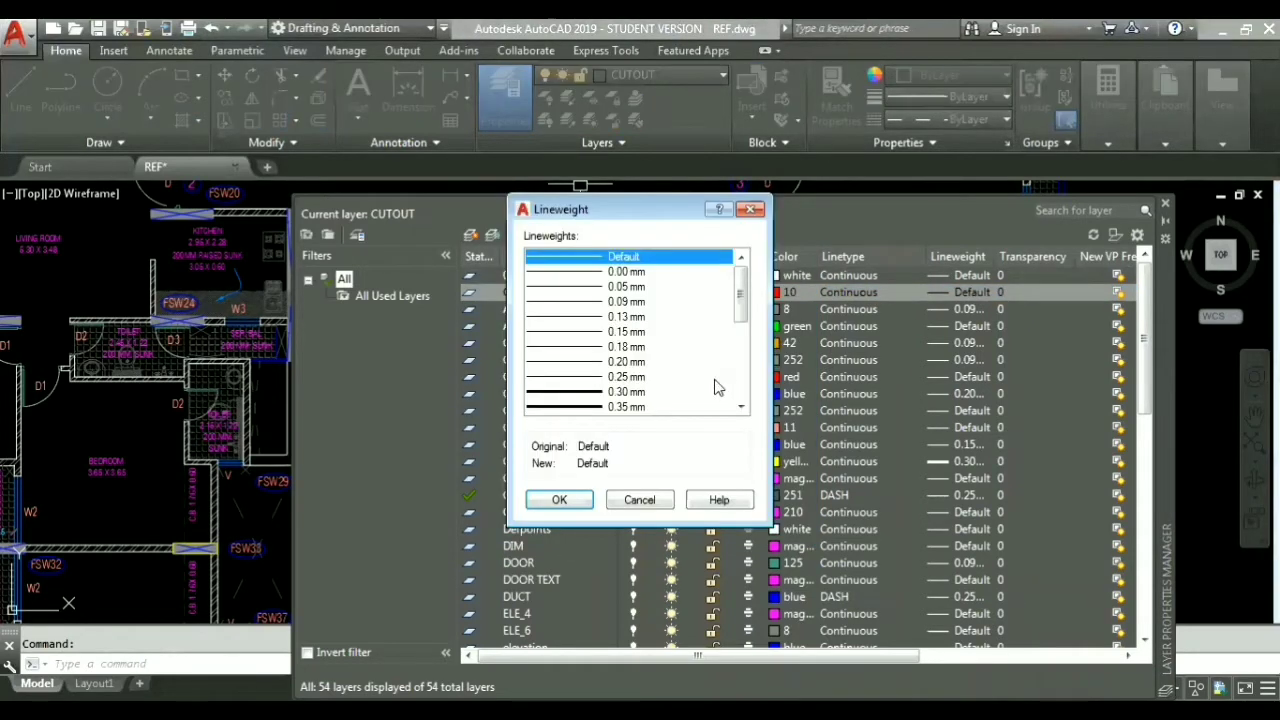
{"action": "left_click", "coordinate": [578, 396]}
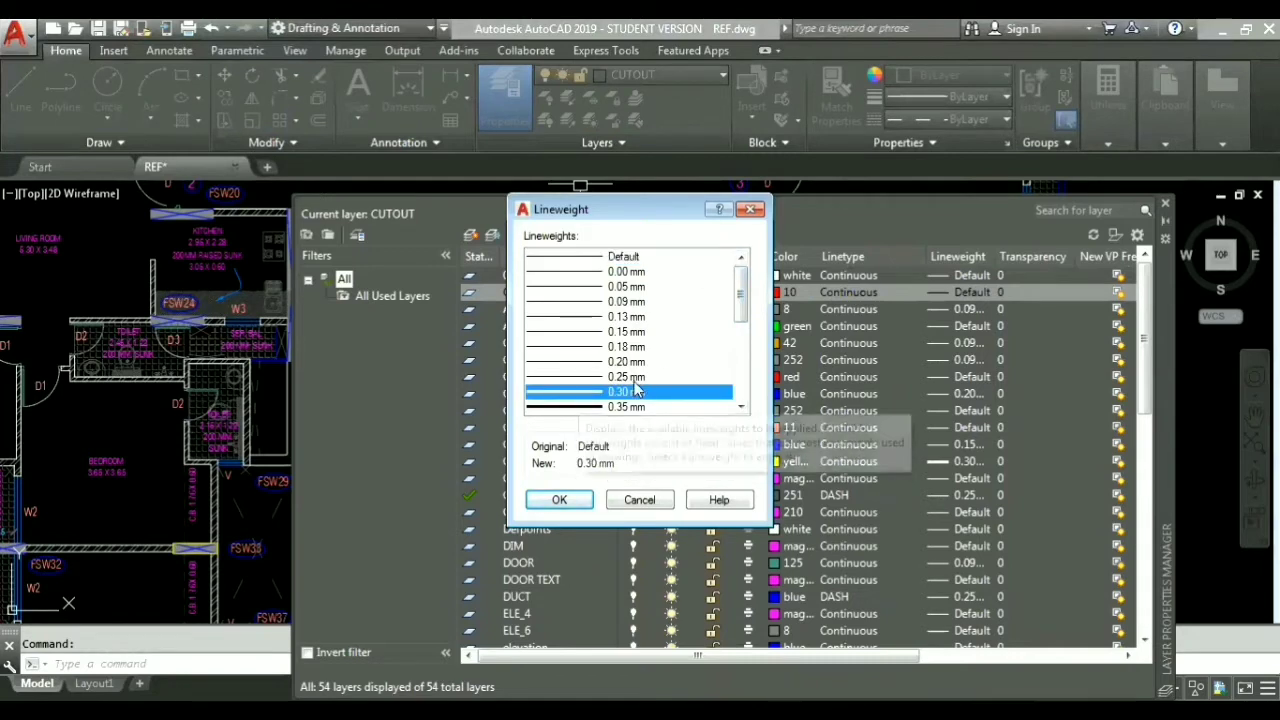
{"action": "left_click", "coordinate": [559, 500]}
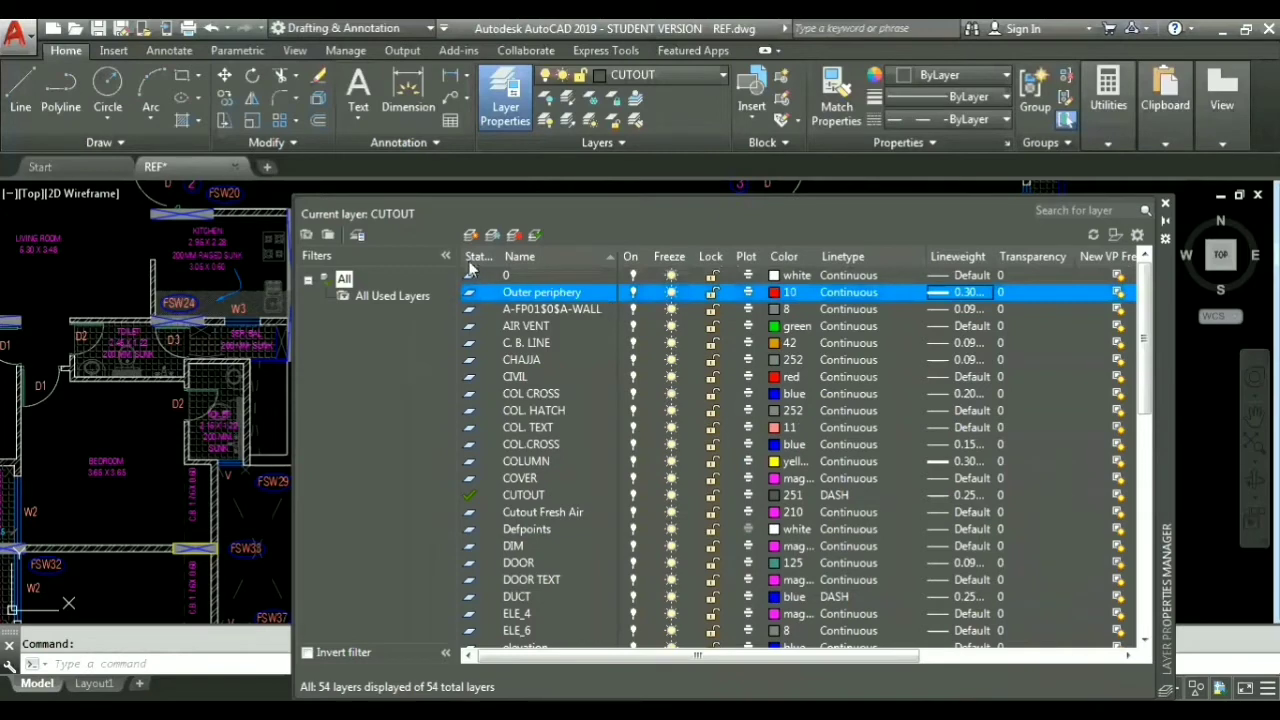
Step: Add a layer named Cutouts with color 50
{"action": "left_click", "coordinate": [470, 235]}
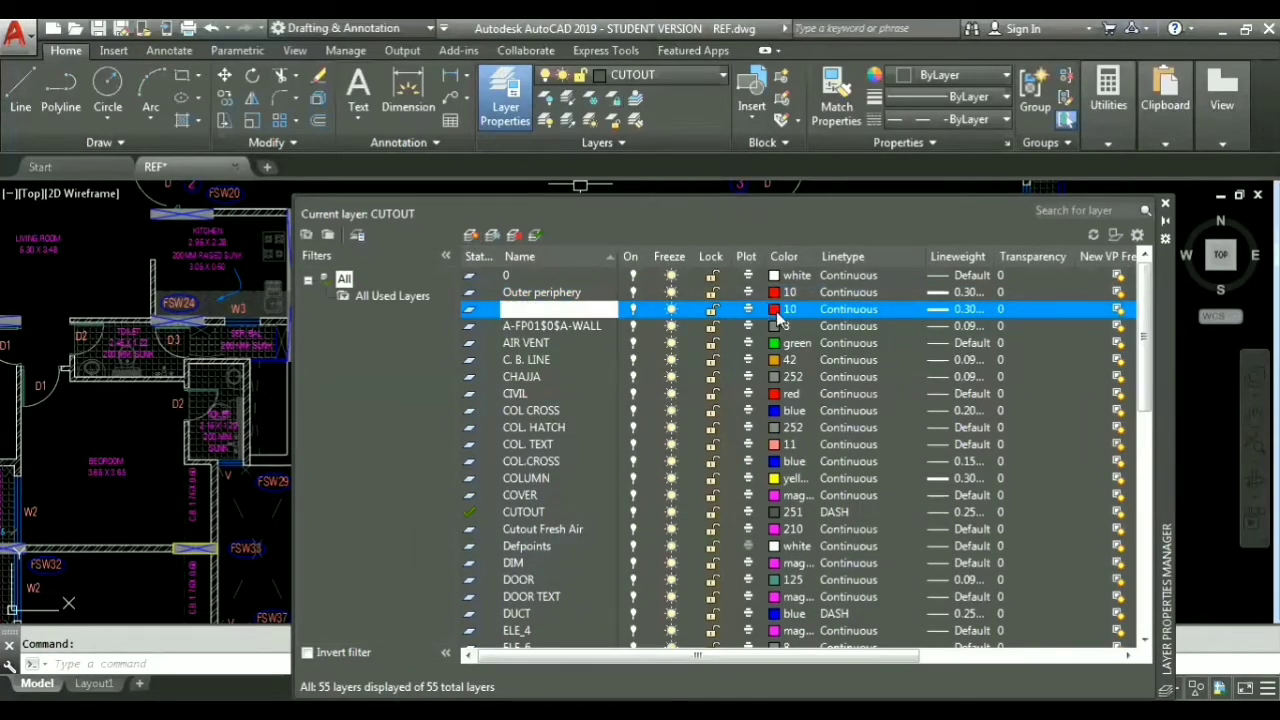
{"action": "left_click", "coordinate": [778, 309]}
{"action": "left_click", "coordinate": [542, 303]}
{"action": "key", "text": "Return"}
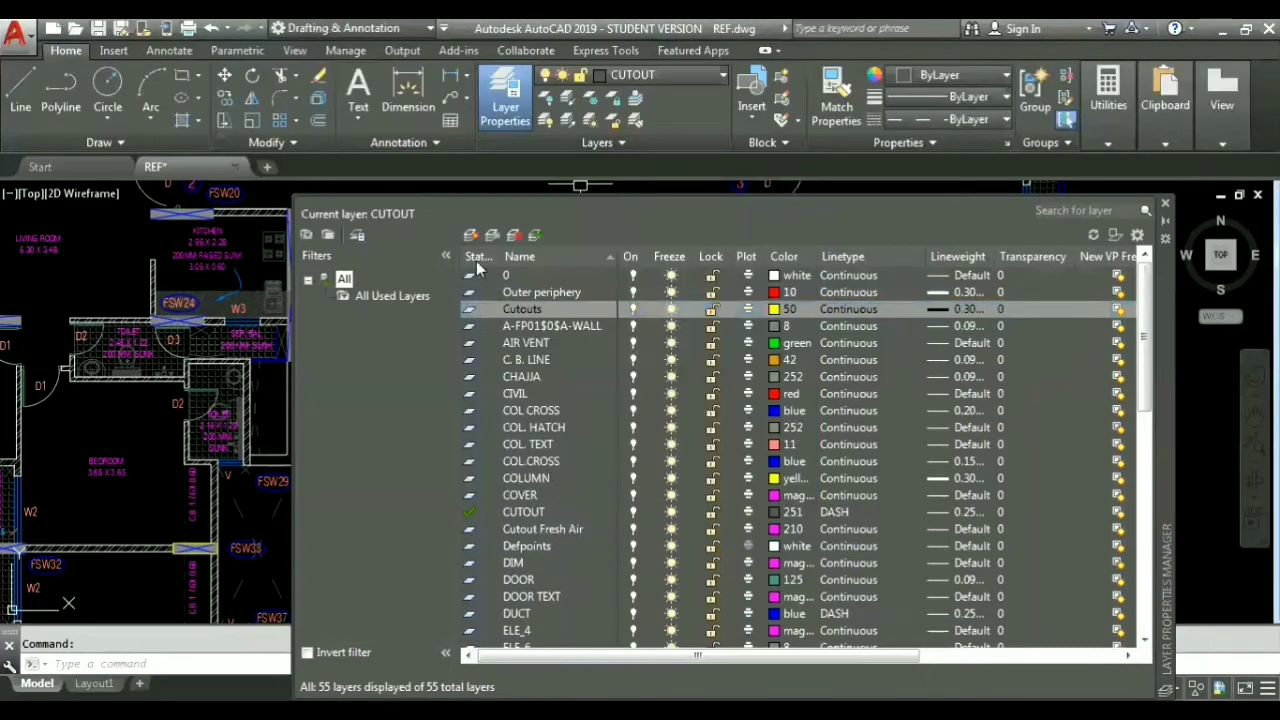
Step: Add a layer named Service area with color 130
{"action": "left_click", "coordinate": [470, 235]}
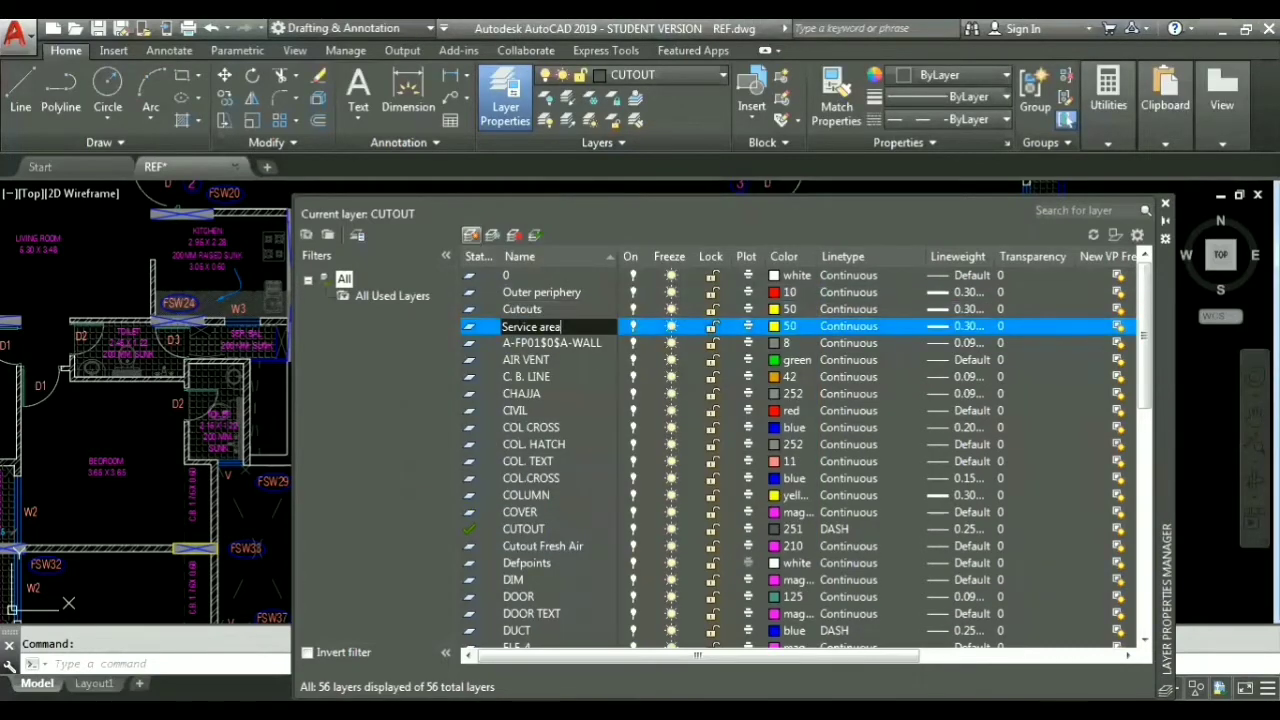
{"action": "left_click", "coordinate": [789, 326]}
{"action": "left_click", "coordinate": [650, 290]}
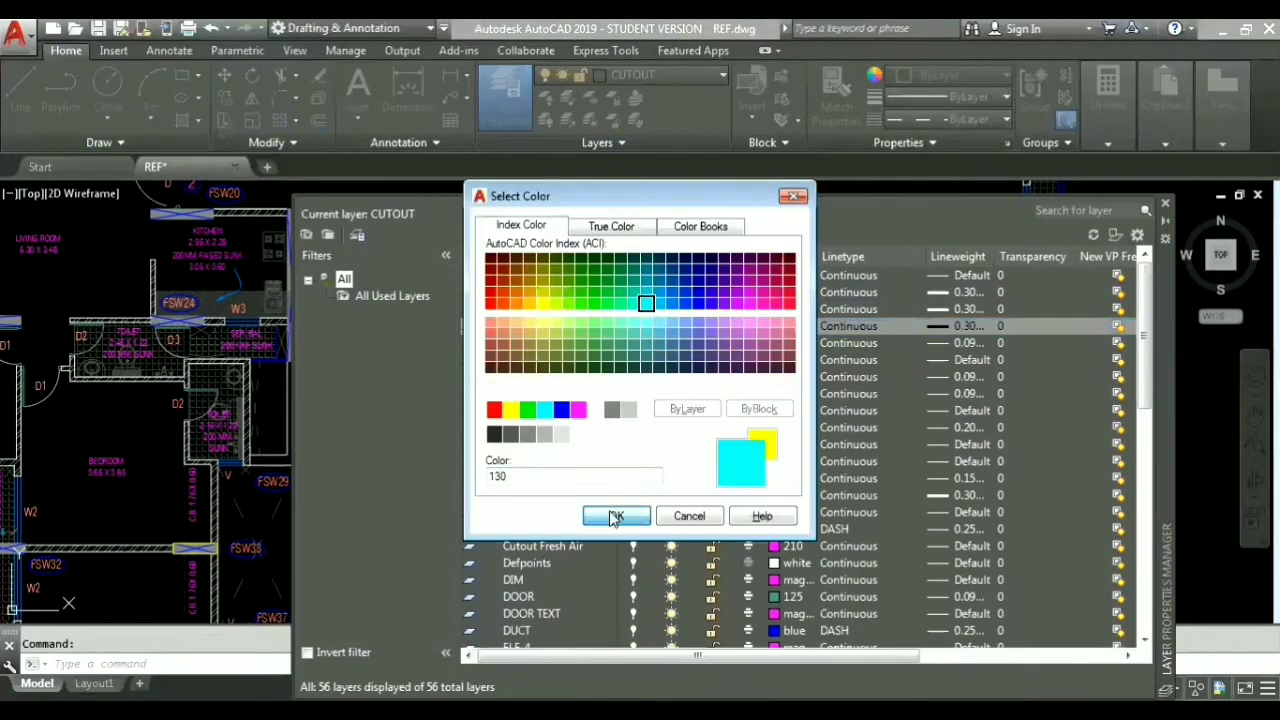
{"action": "left_click", "coordinate": [612, 516]}
Step: Add a layer named Flower beds with color 160
{"action": "left_click", "coordinate": [472, 236]}
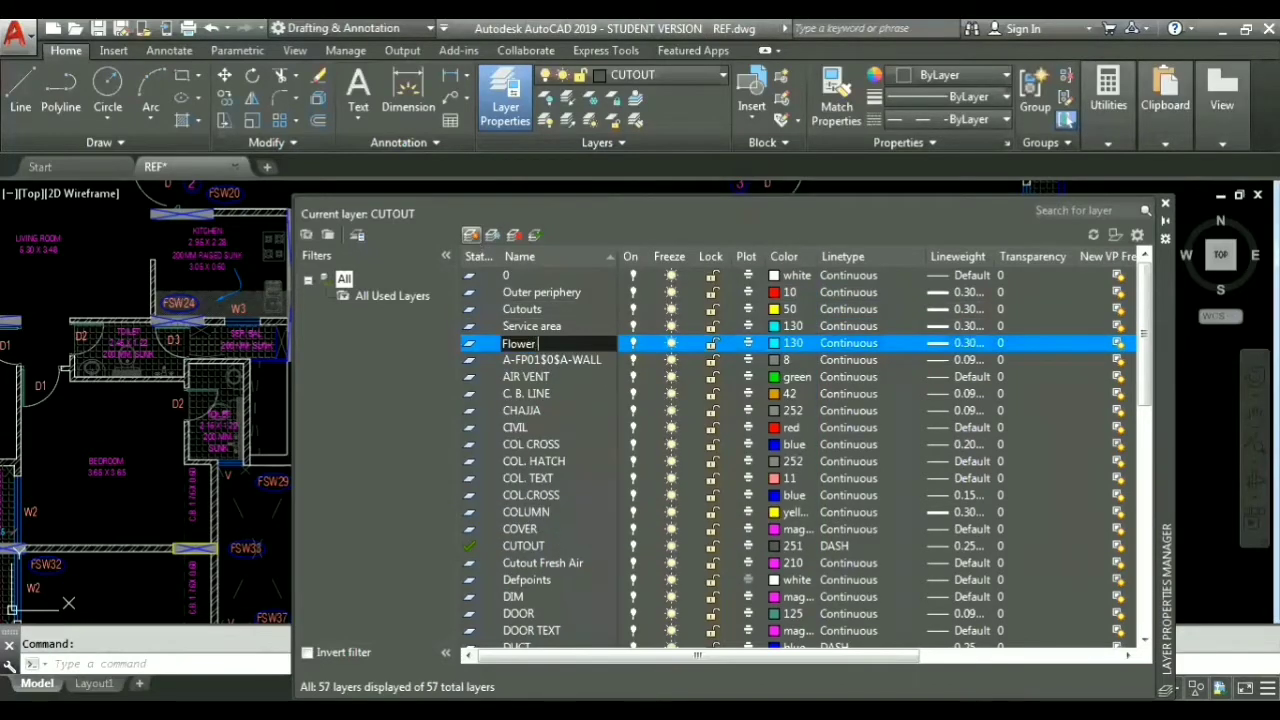
{"action": "type", "text": "Flower beds"}
{"action": "key", "text": "Return"}
{"action": "left_click", "coordinate": [789, 343]}
{"action": "left_click", "coordinate": [685, 302]}
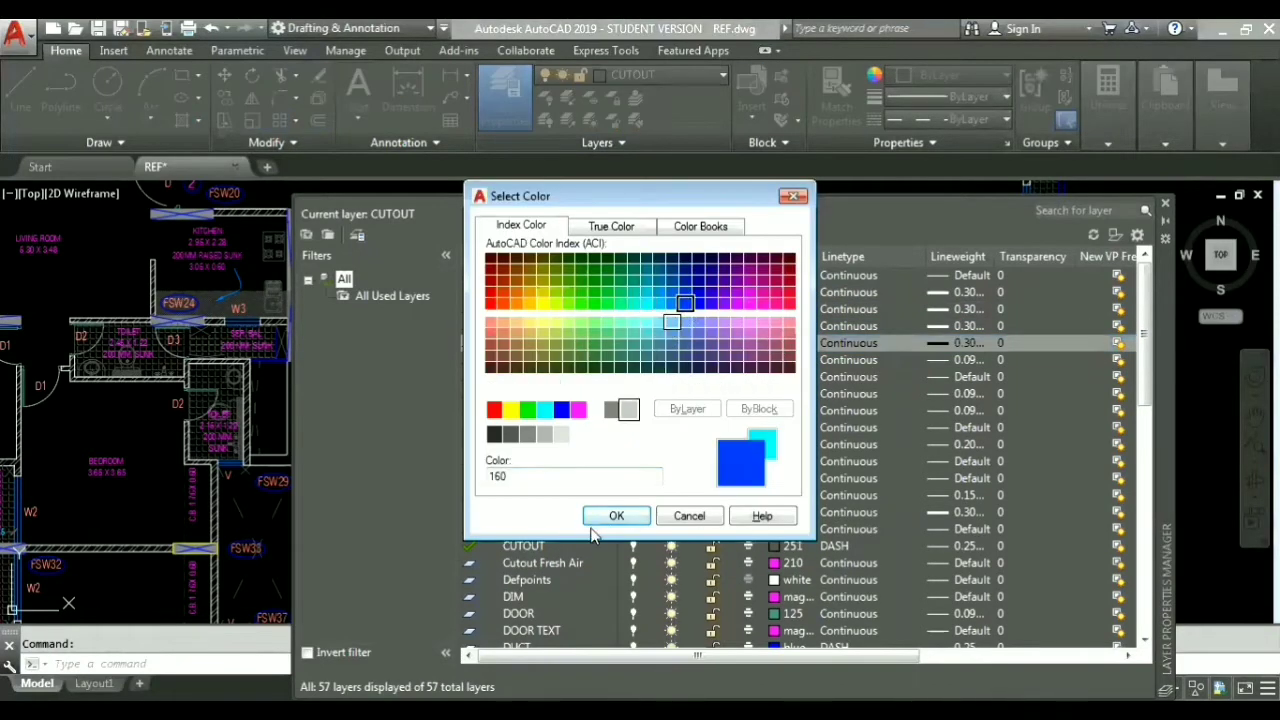
{"action": "left_click", "coordinate": [614, 516]}
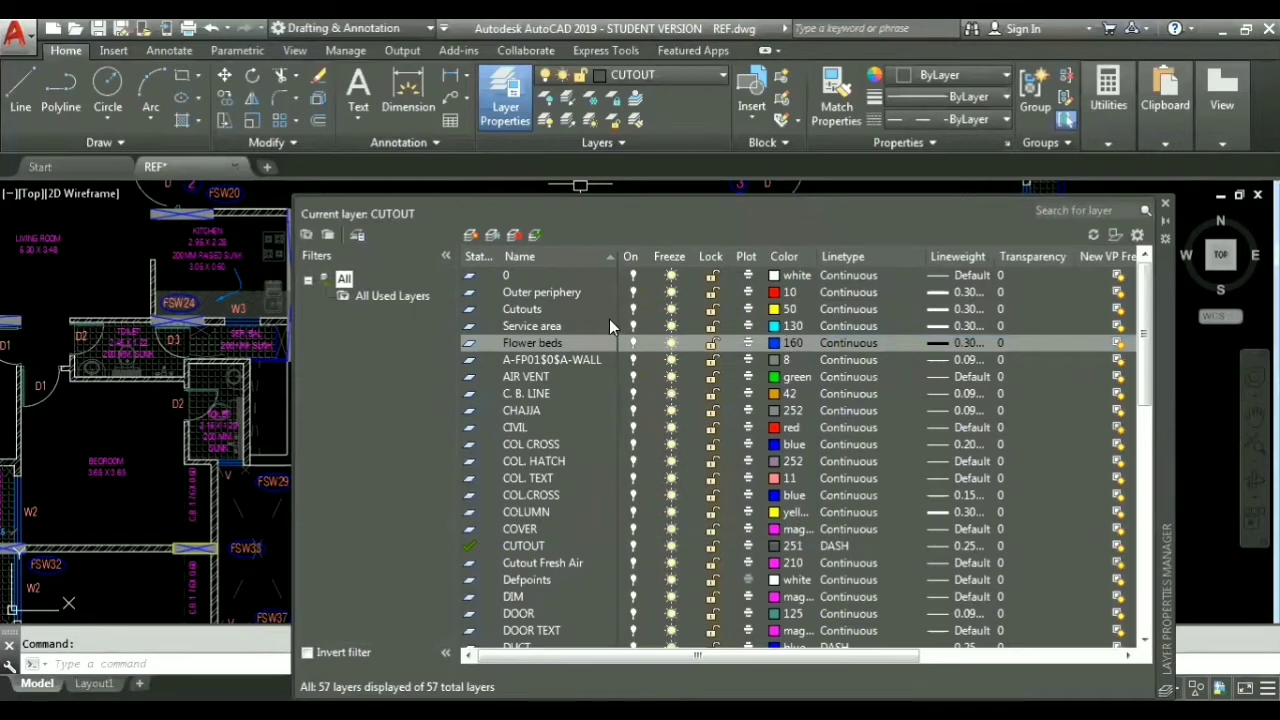
Step: Make Outer periphery the current layer and close the layer manager
{"action": "double_click", "coordinate": [470, 293]}
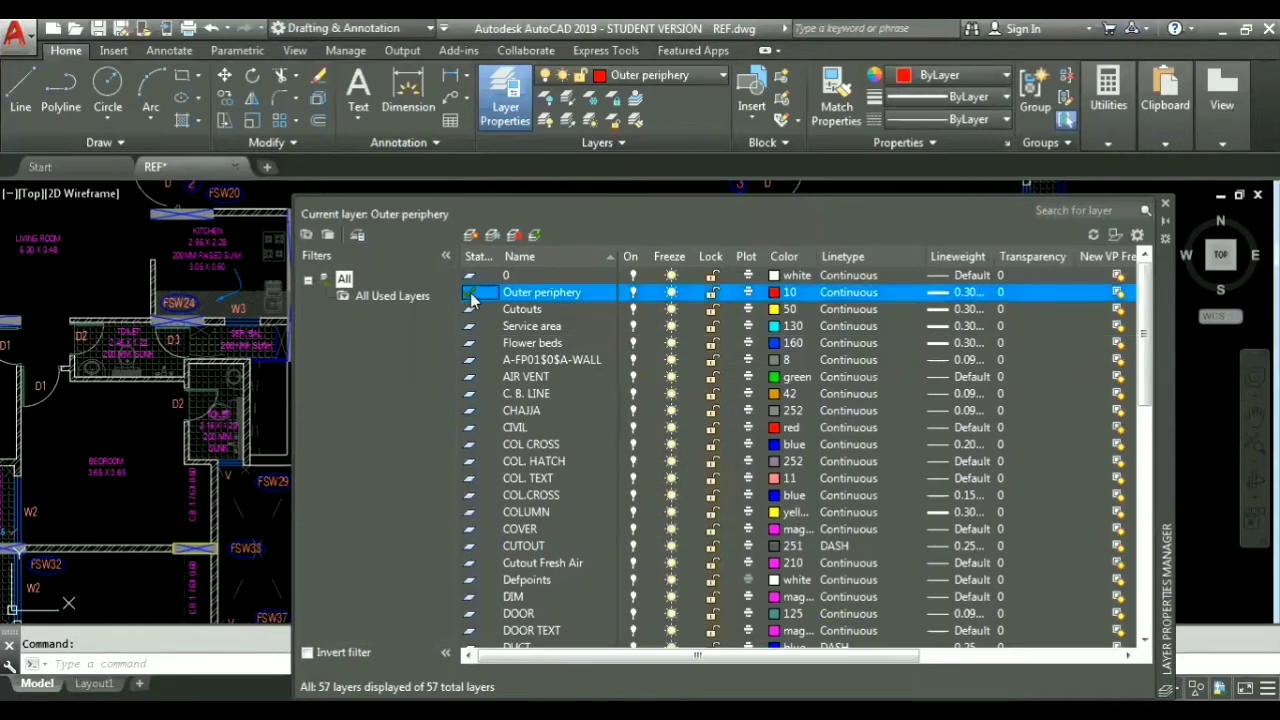
{"action": "left_click", "coordinate": [1165, 204]}
Step: Examine the plan's outer boundary, from the bedrooms near Elevation-2 to the flower bed recess beside Elevation-3
{"action": "scroll", "coordinate": [491, 531], "scroll_direction": "down", "scroll_amount": 5}
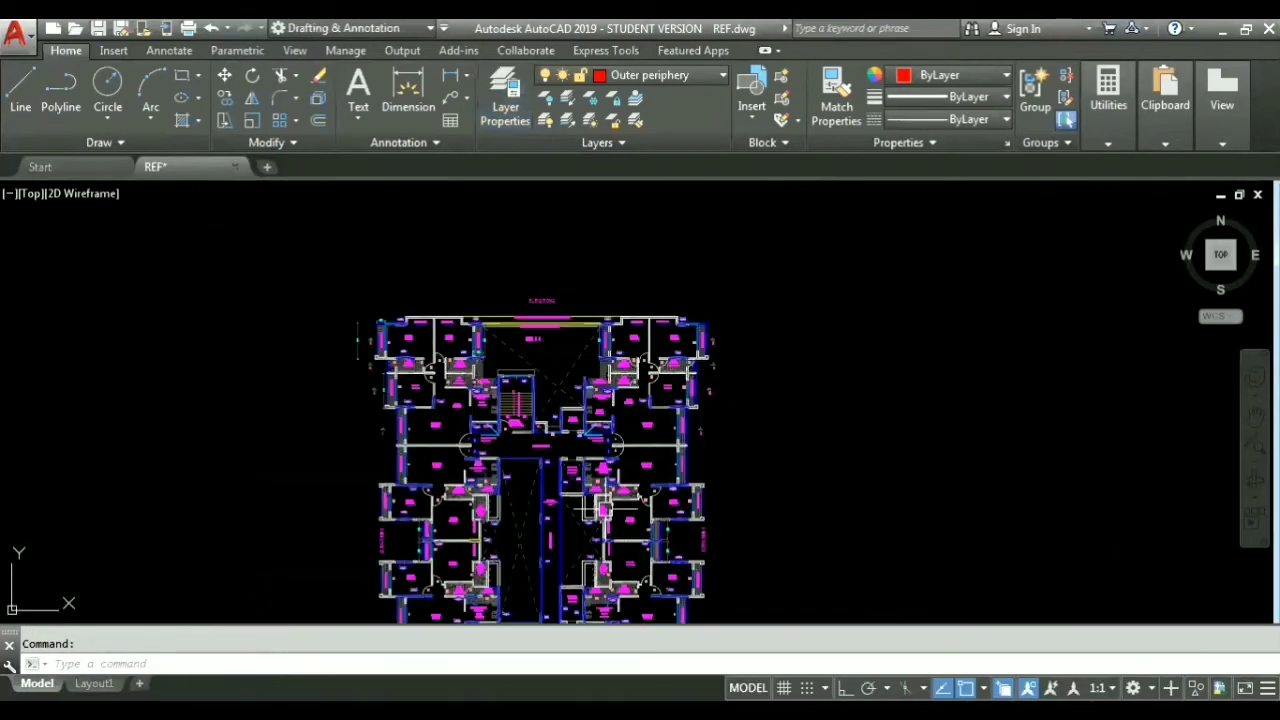
{"action": "scroll", "coordinate": [433, 376], "scroll_direction": "up", "scroll_amount": 4}
{"action": "middle_click_drag", "start_coordinate": [381, 279], "coordinate": [412, 395]}
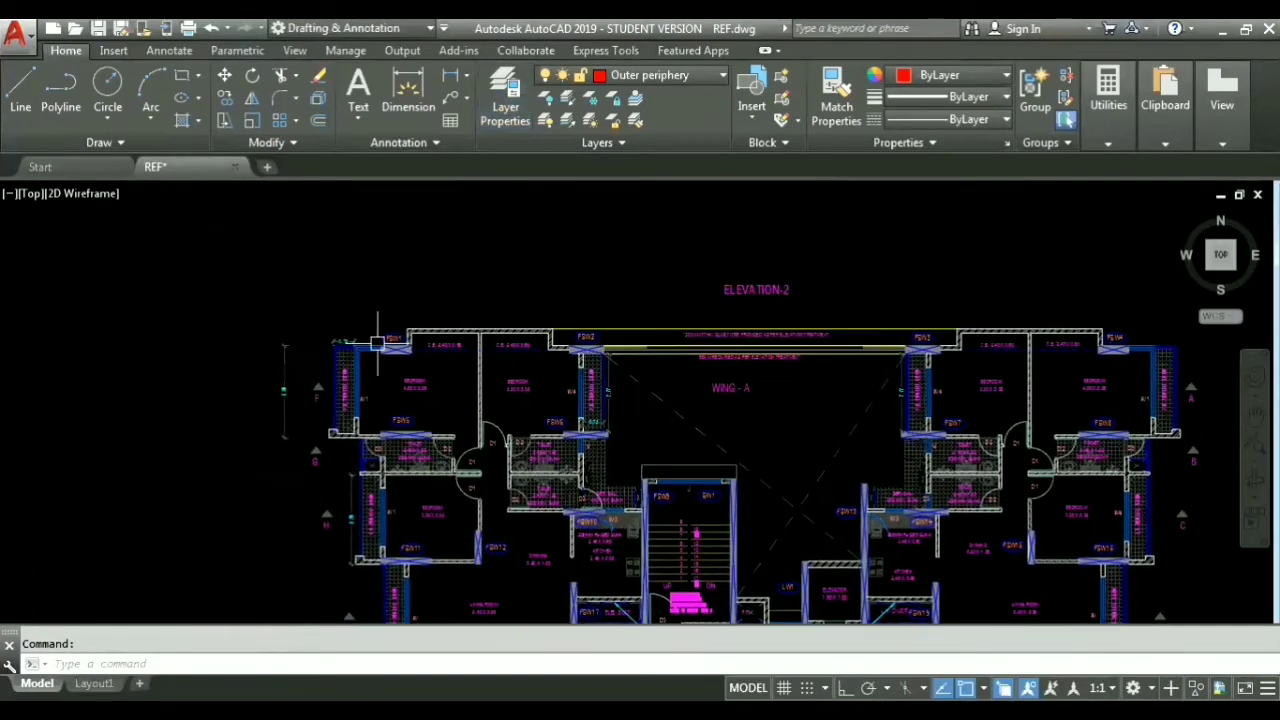
{"action": "scroll", "coordinate": [378, 343], "scroll_direction": "up", "scroll_amount": 5}
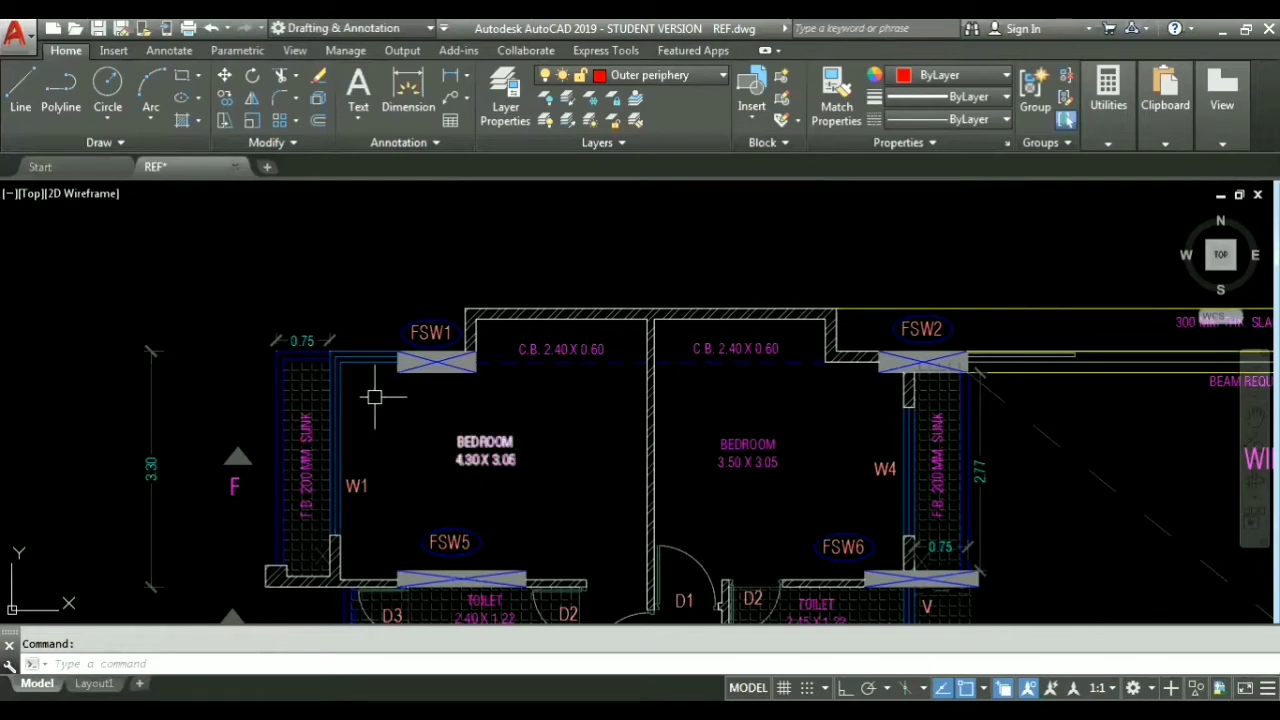
{"action": "scroll", "coordinate": [492, 330], "scroll_direction": "down", "scroll_amount": 2}
{"action": "mouse_move", "coordinate": [838, 397]}
{"action": "middle_mouse_down"}
{"action": "mouse_move", "coordinate": [497, 354]}
{"action": "mouse_move", "coordinate": [477, 340]}
{"action": "middle_mouse_up"}
{"action": "middle_click_drag", "start_coordinate": [935, 345], "coordinate": [724, 294]}
{"action": "scroll", "coordinate": [724, 294], "scroll_direction": "down", "scroll_amount": 5}
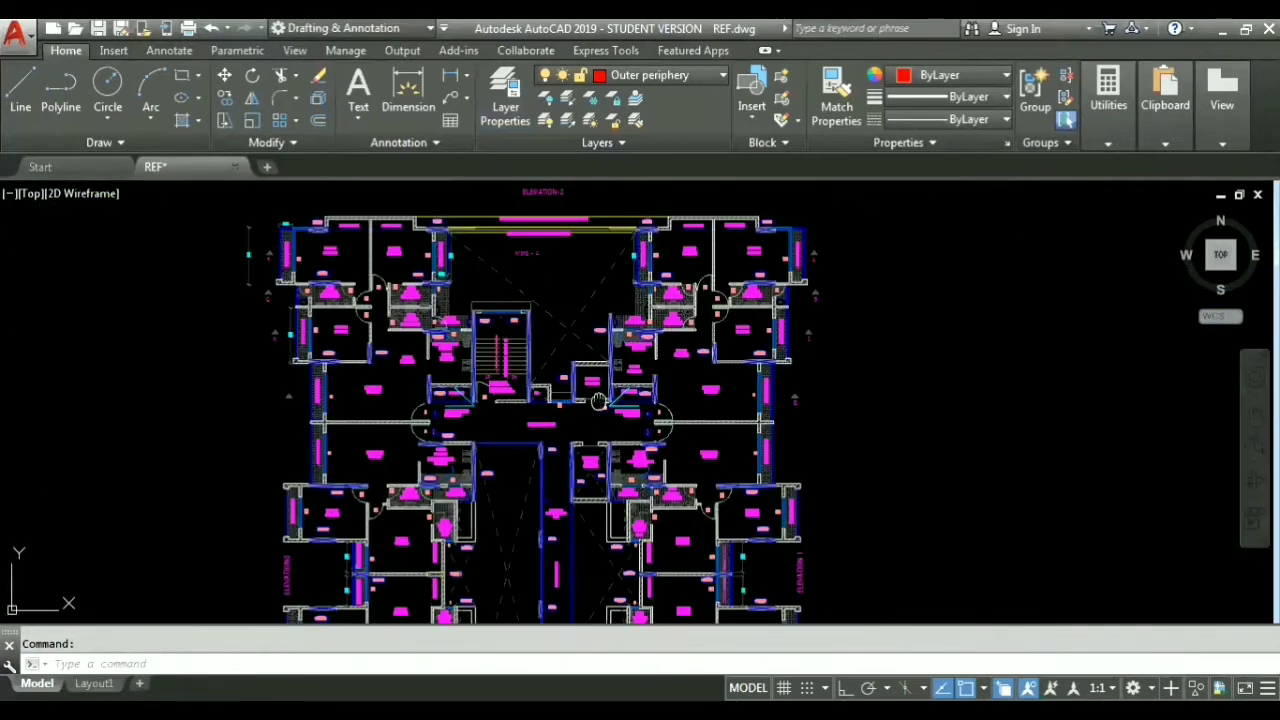
{"action": "mouse_move", "coordinate": [640, 323]}
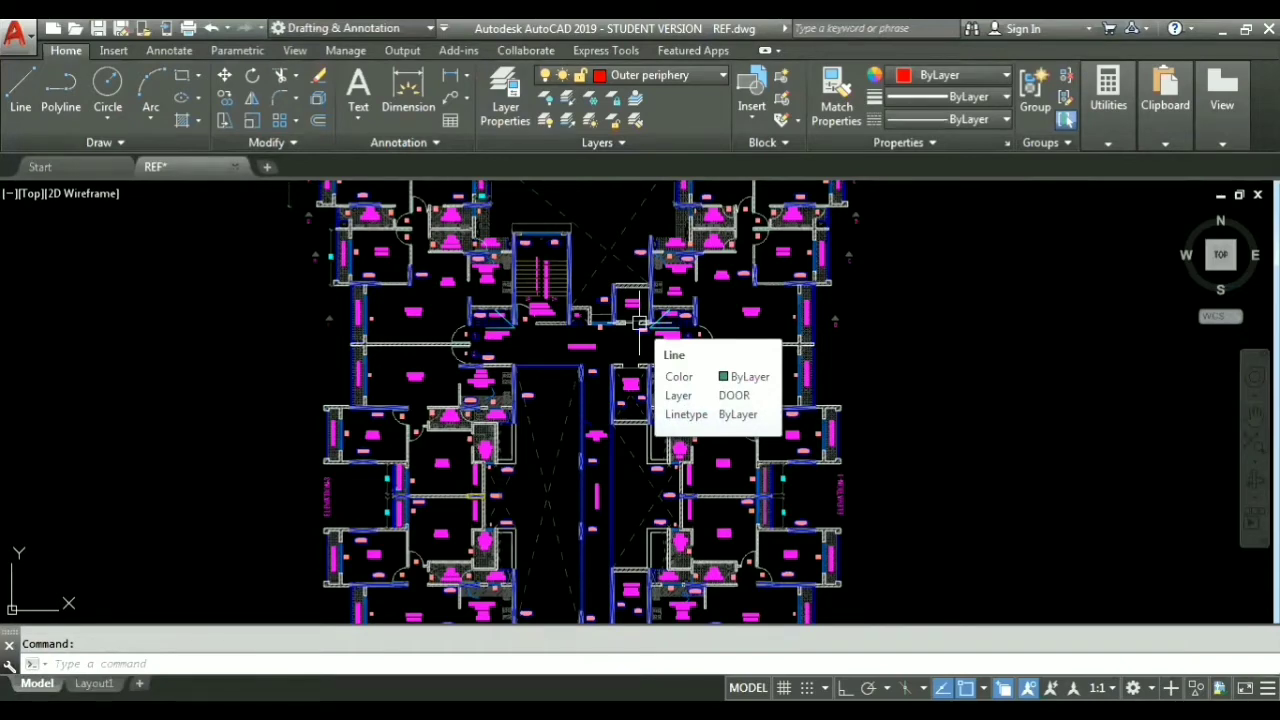
{"action": "scroll", "coordinate": [438, 519], "scroll_direction": "up", "scroll_amount": 4}
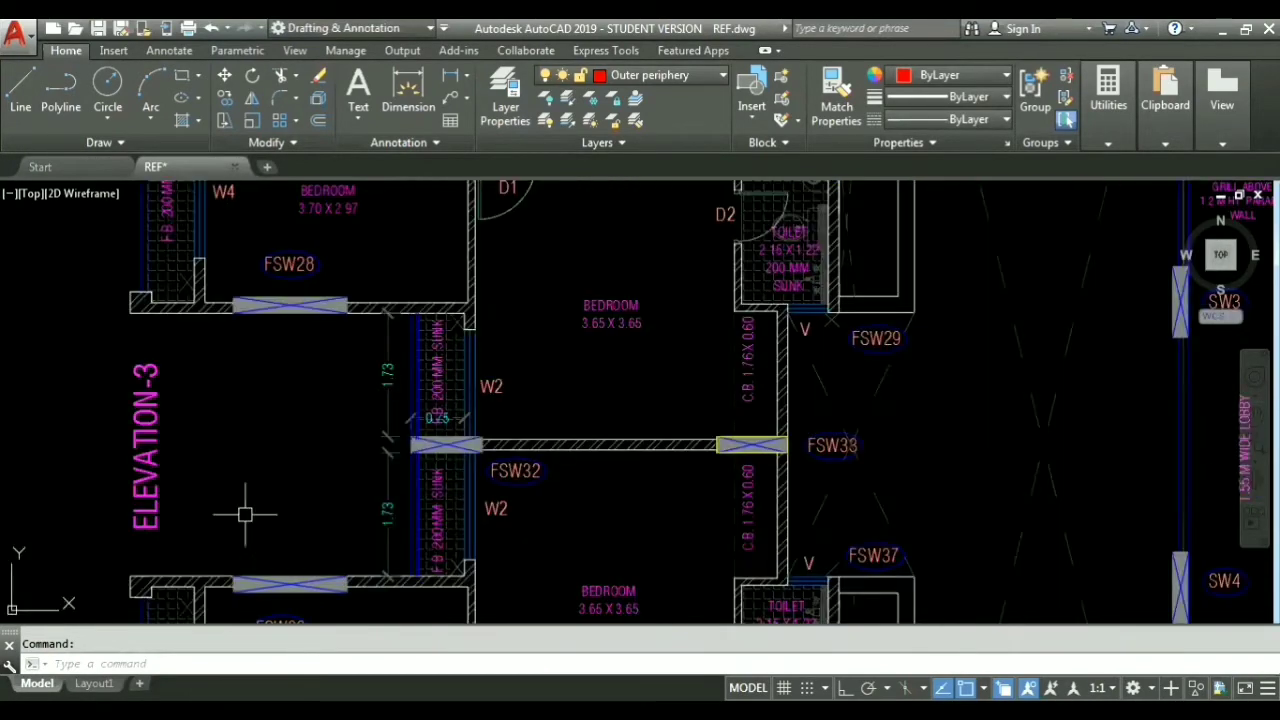
{"action": "scroll", "coordinate": [247, 514], "scroll_direction": "up", "scroll_amount": 2}
{"action": "scroll", "coordinate": [490, 403], "scroll_direction": "down", "scroll_amount": 8}
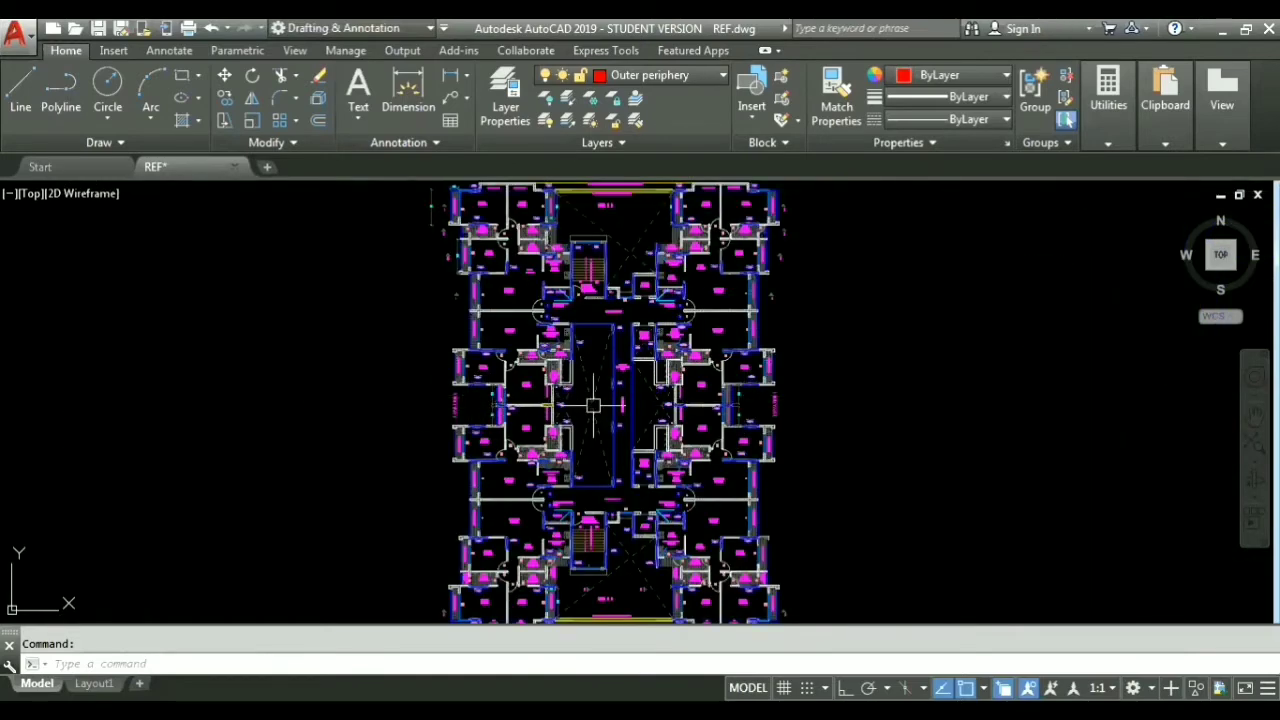
{"action": "scroll", "coordinate": [506, 394], "scroll_direction": "up", "scroll_amount": 7}
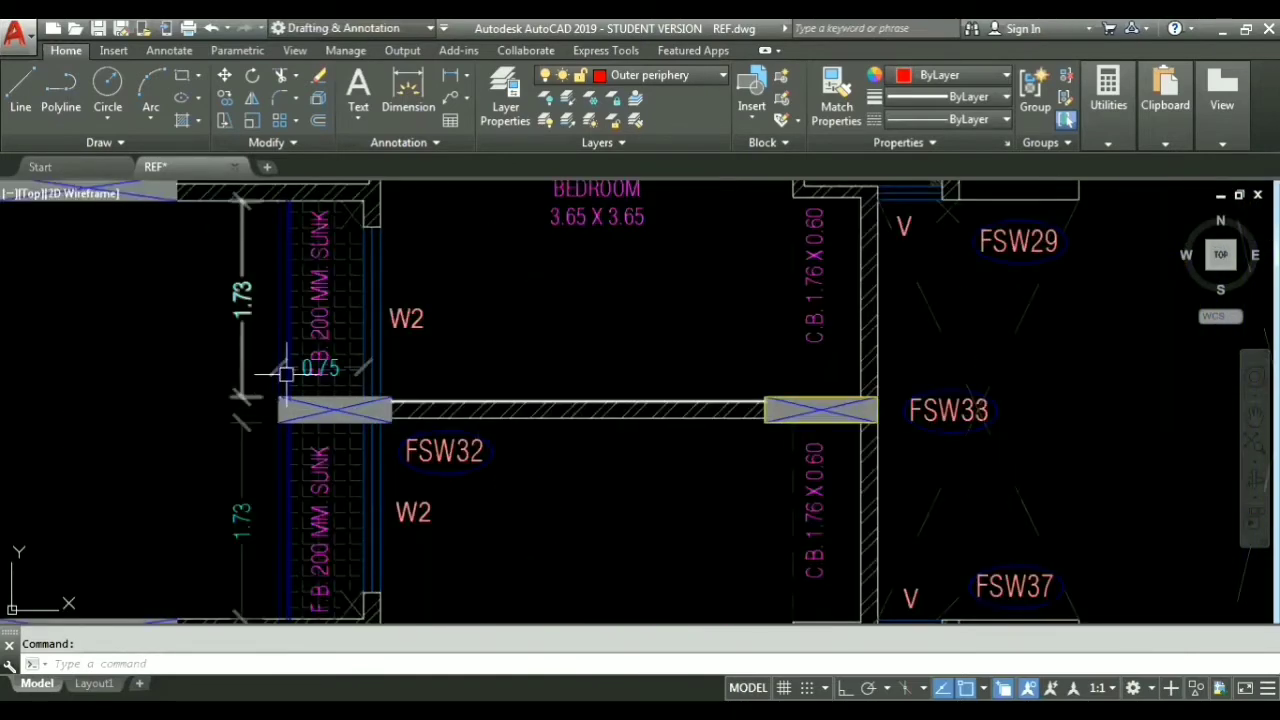
{"action": "scroll", "coordinate": [300, 365], "scroll_direction": "down", "scroll_amount": 6}
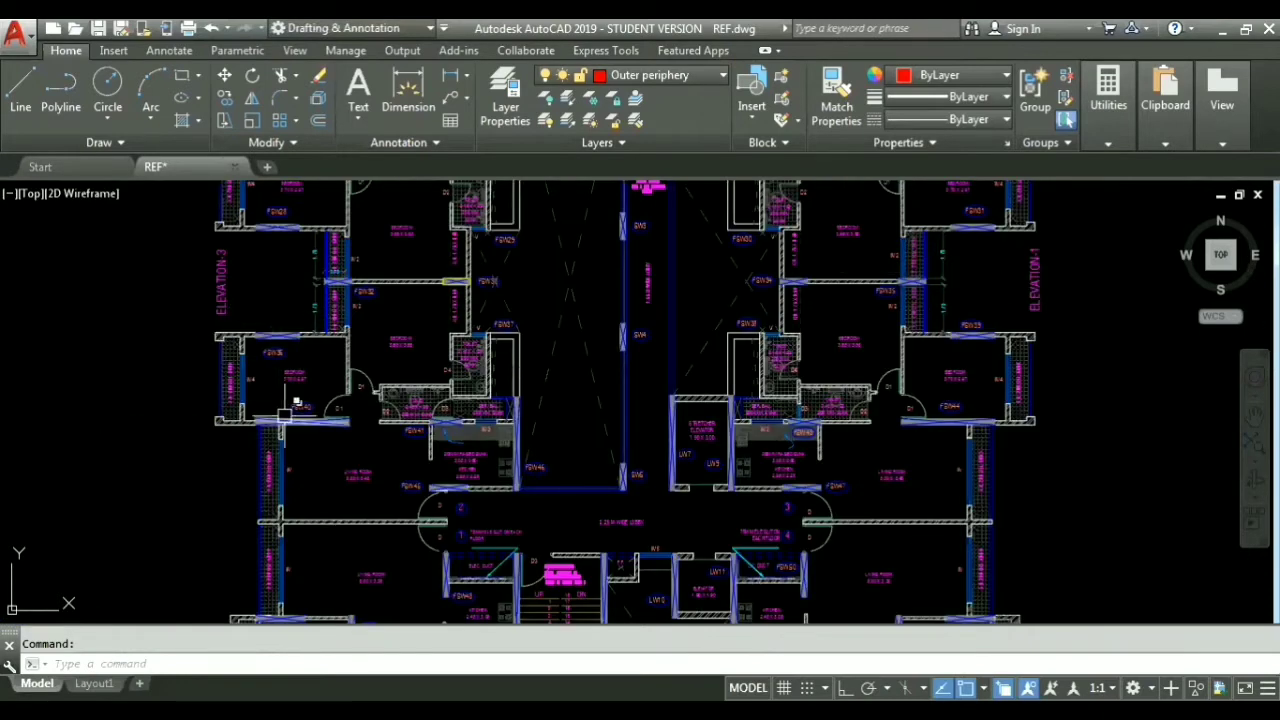
{"action": "middle_click_drag", "start_coordinate": [234, 289], "coordinate": [252, 472]}
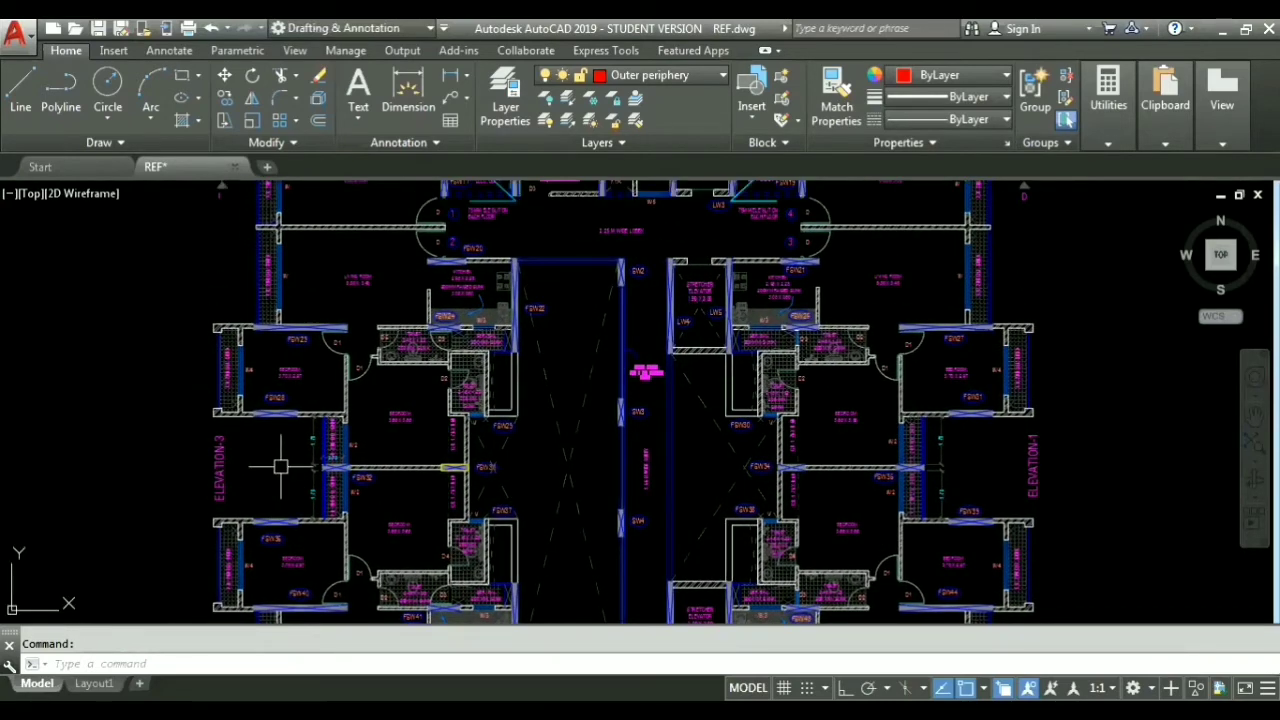
{"action": "scroll", "coordinate": [281, 466], "scroll_direction": "up", "scroll_amount": 4}
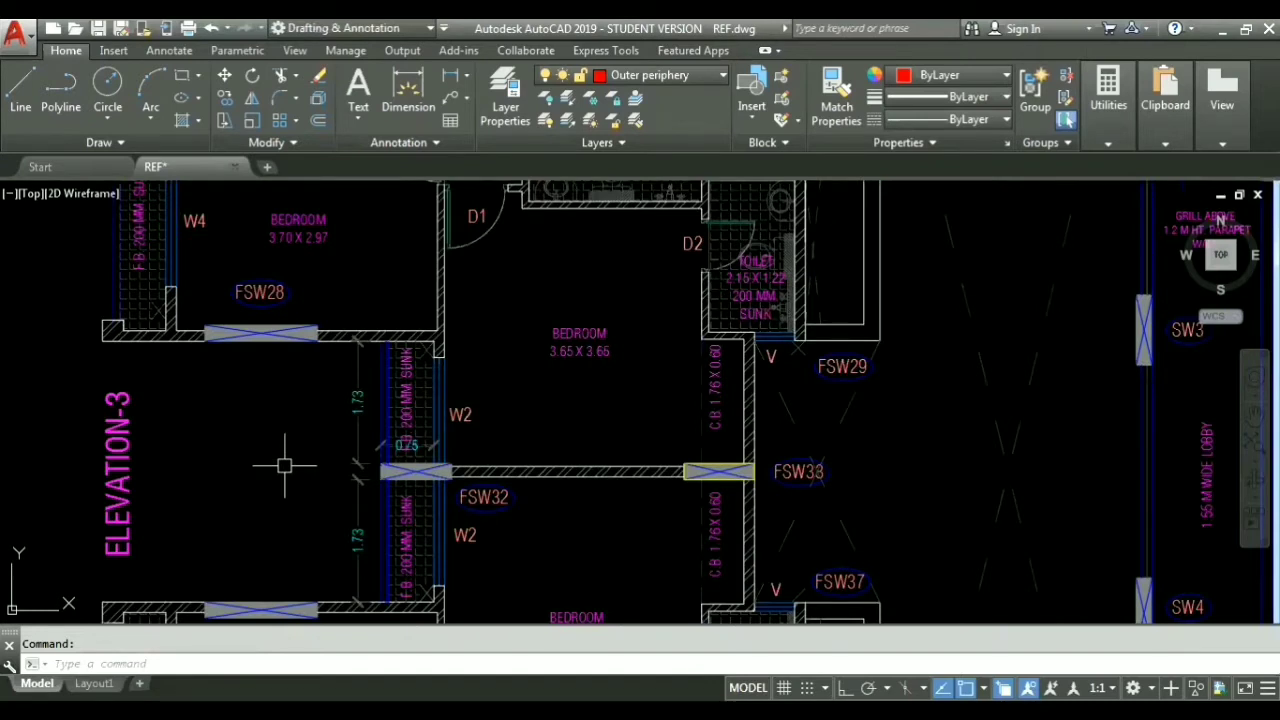
Step: Start a polyline at the midpoint between the two outer corners of column FSW32's end face, beside Elevation-3
{"action": "type", "text": "pl"}
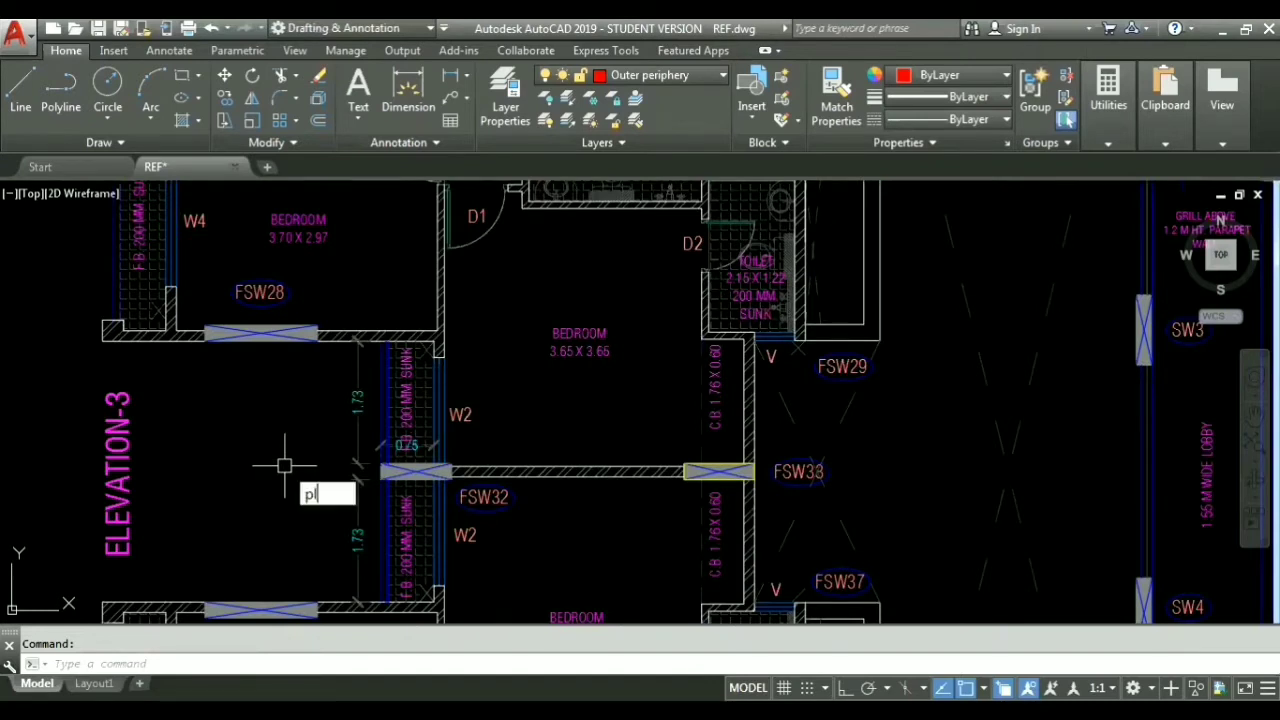
{"action": "key", "text": "Return"}
{"action": "scroll", "coordinate": [324, 464], "scroll_direction": "up", "scroll_amount": 10}
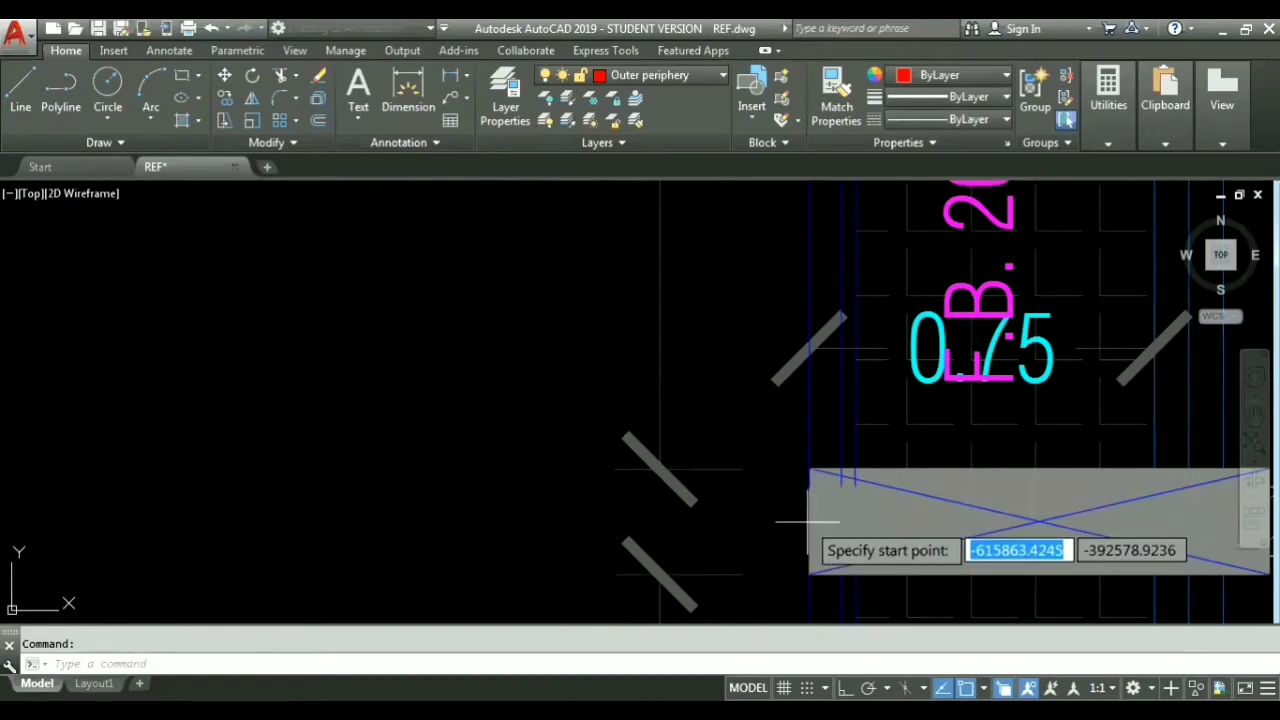
{"action": "scroll", "coordinate": [740, 512], "scroll_direction": "down", "scroll_amount": 2}
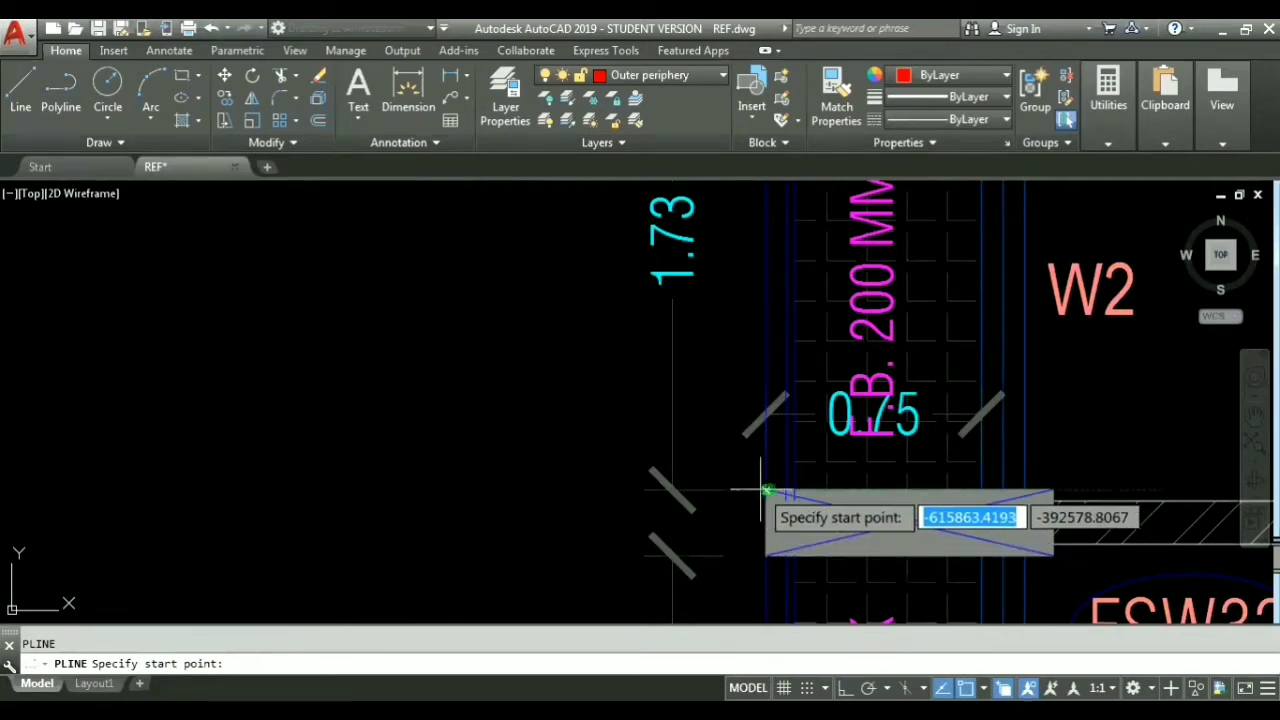
{"action": "scroll", "coordinate": [765, 521], "scroll_direction": "up", "scroll_amount": 3}
{"action": "scroll", "coordinate": [791, 532], "scroll_direction": "down", "scroll_amount": 2}
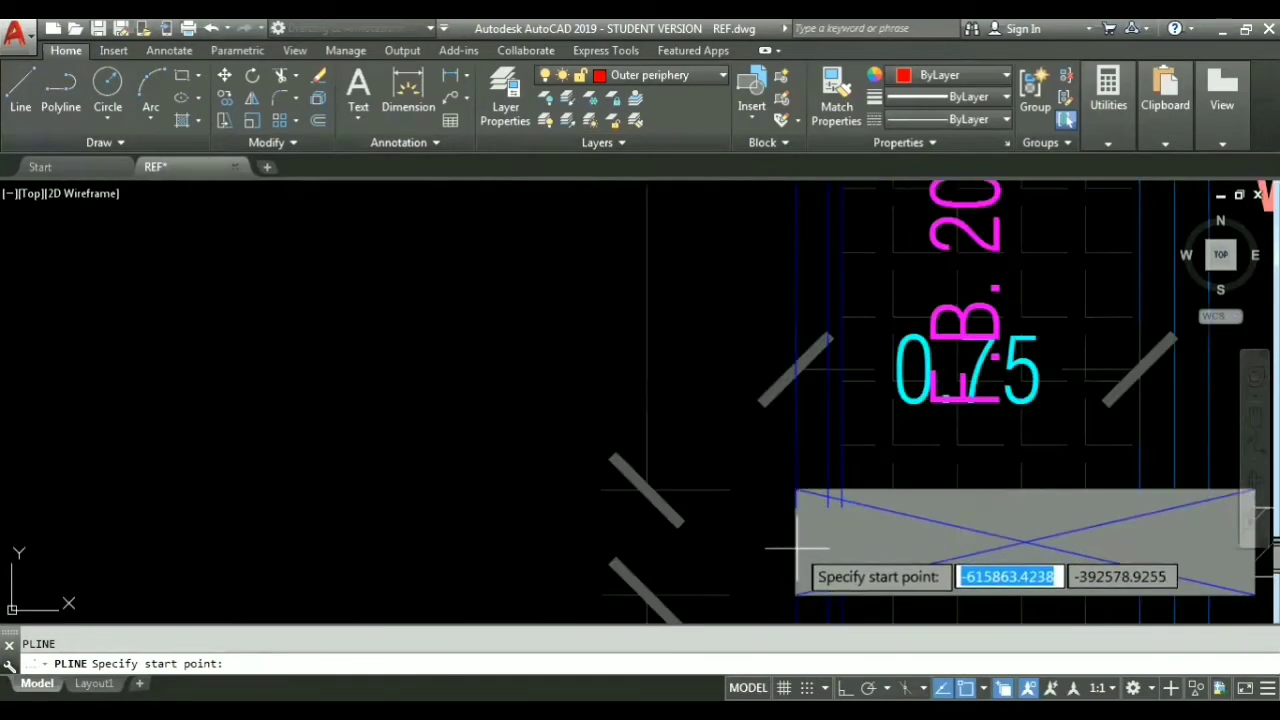
{"action": "type", "text": "mtp"}
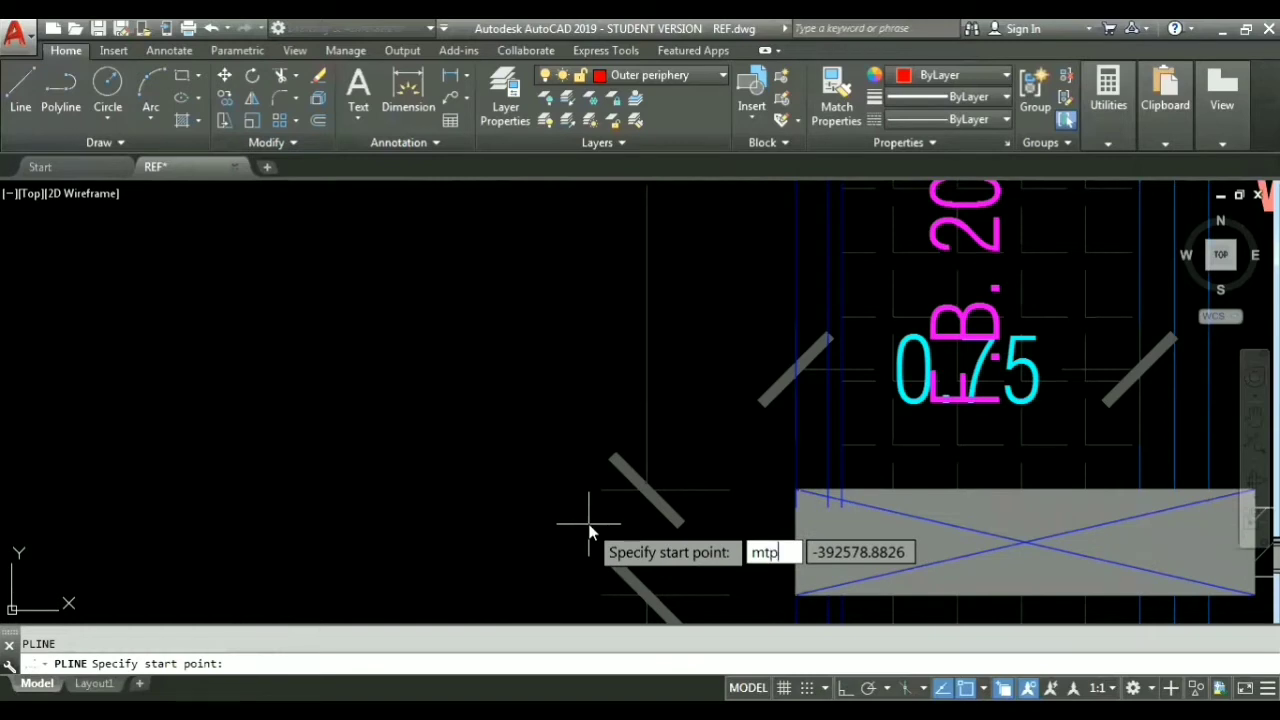
{"action": "key", "text": "Return"}
{"action": "scroll", "coordinate": [770, 550], "scroll_direction": "up", "scroll_amount": 3}
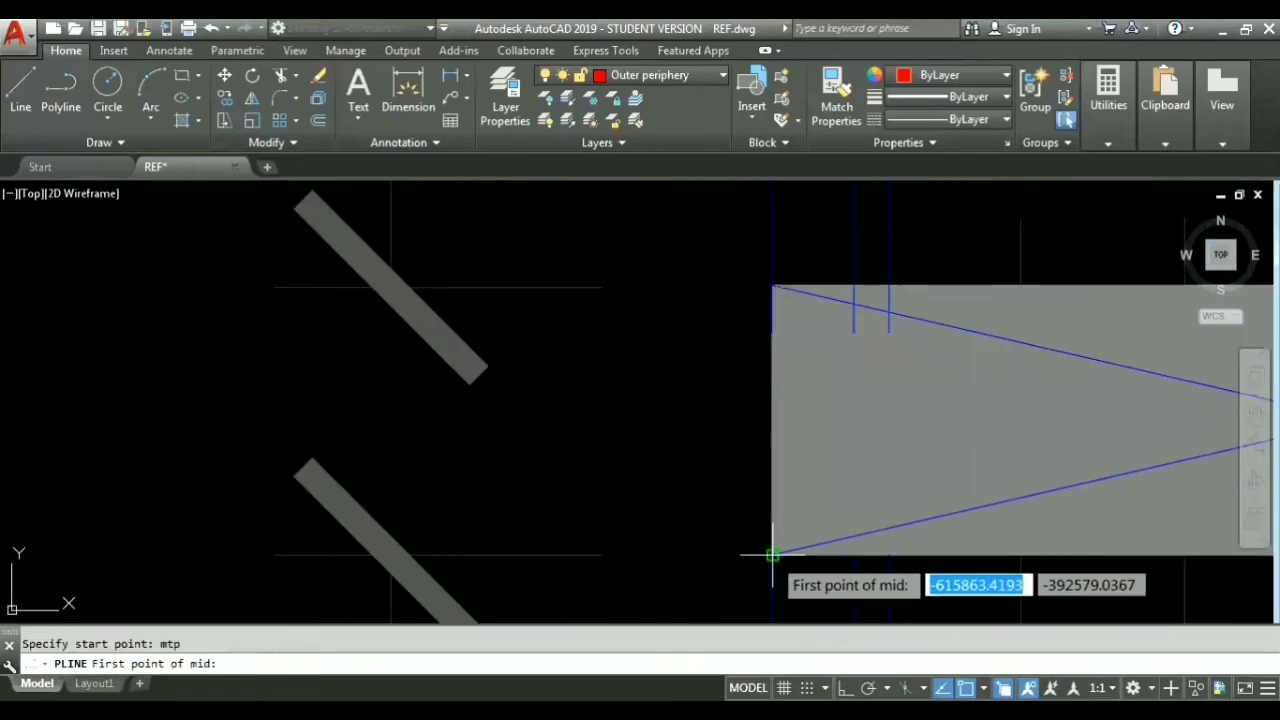
{"action": "left_click", "coordinate": [772, 555]}
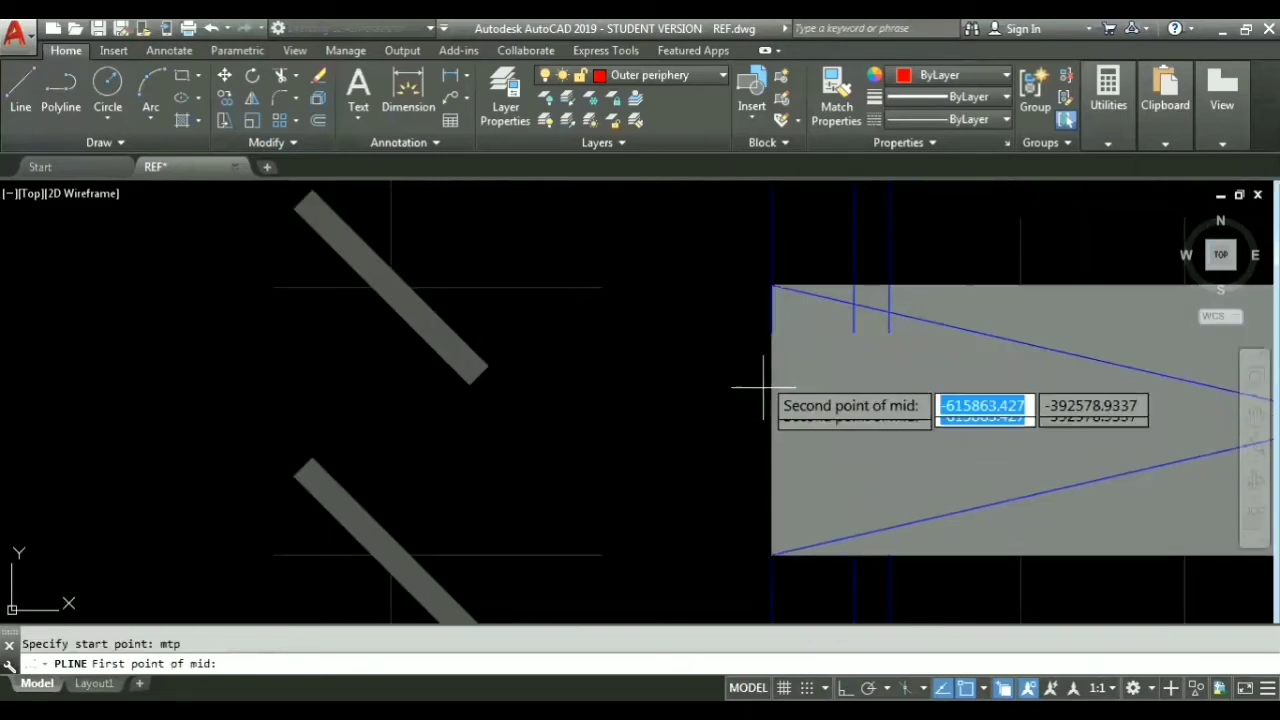
{"action": "left_click", "coordinate": [763, 387]}
Step: Trace the periphery up to the wall under FSW28, out around its end corner, and back to the W4 flower bed edge
{"action": "scroll", "coordinate": [609, 288], "scroll_direction": "down", "scroll_amount": 6}
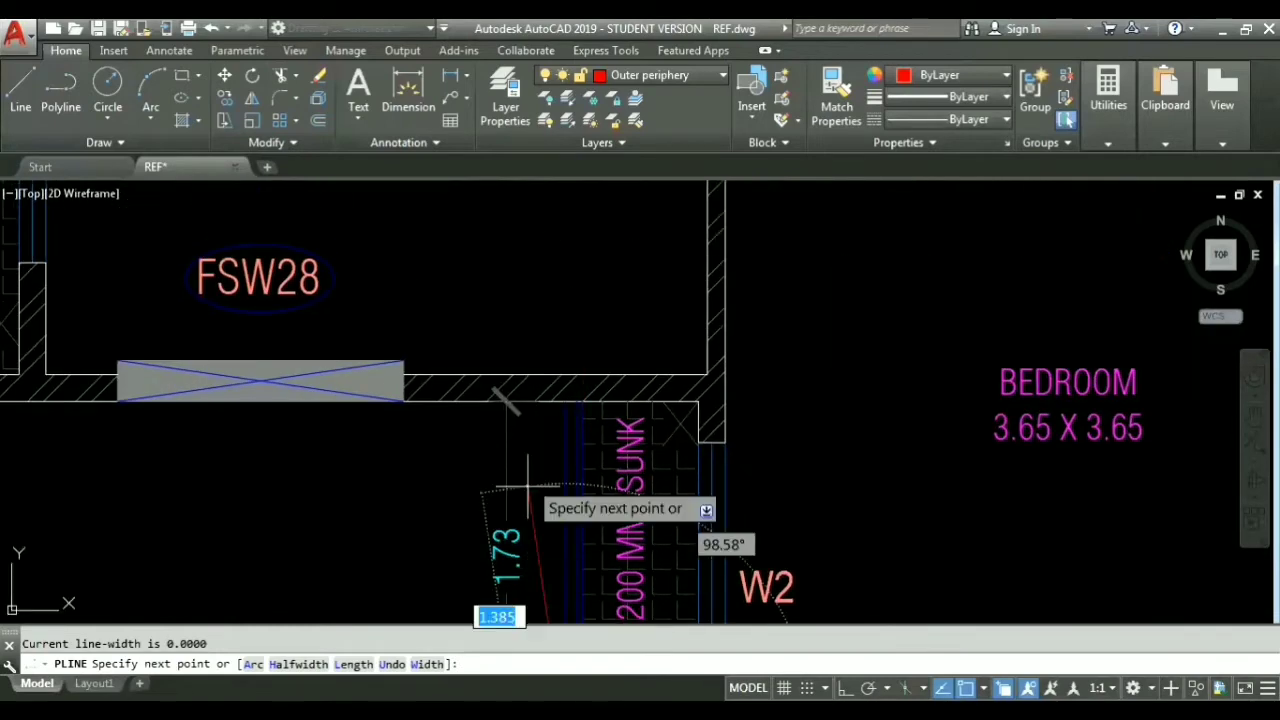
{"action": "left_click", "coordinate": [564, 403]}
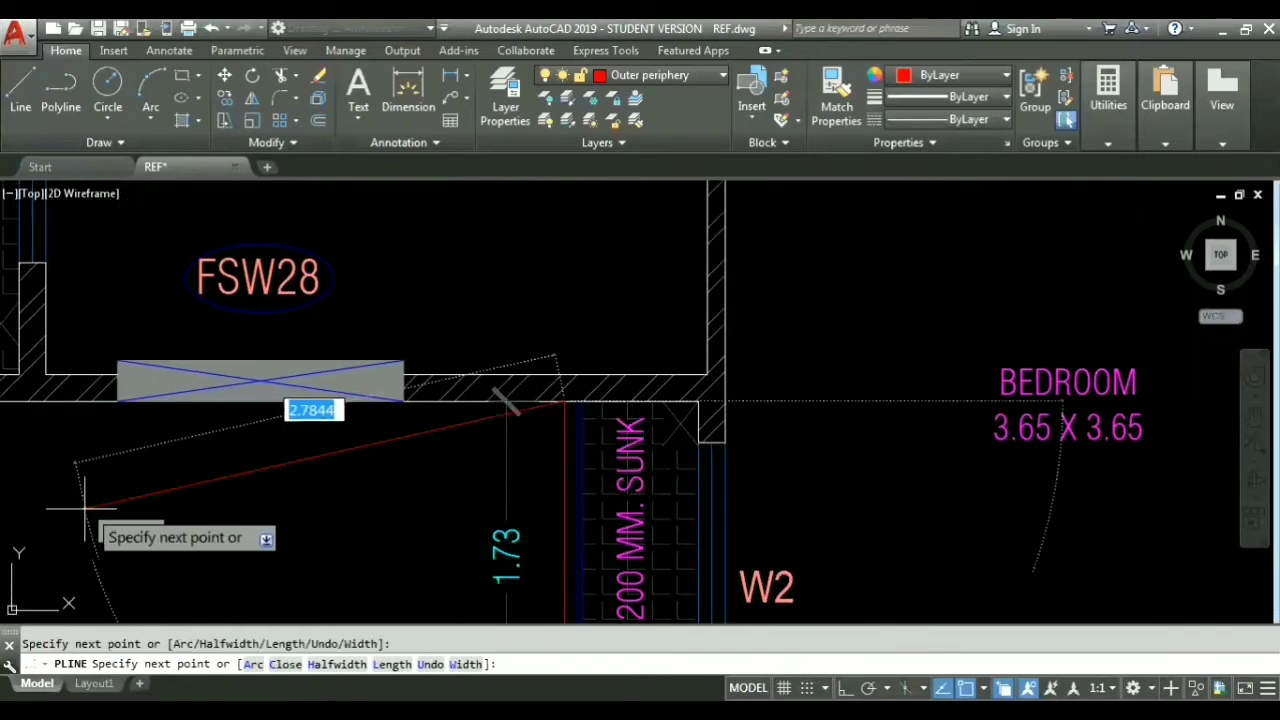
{"action": "middle_click_drag", "start_coordinate": [84, 508], "coordinate": [580, 517]}
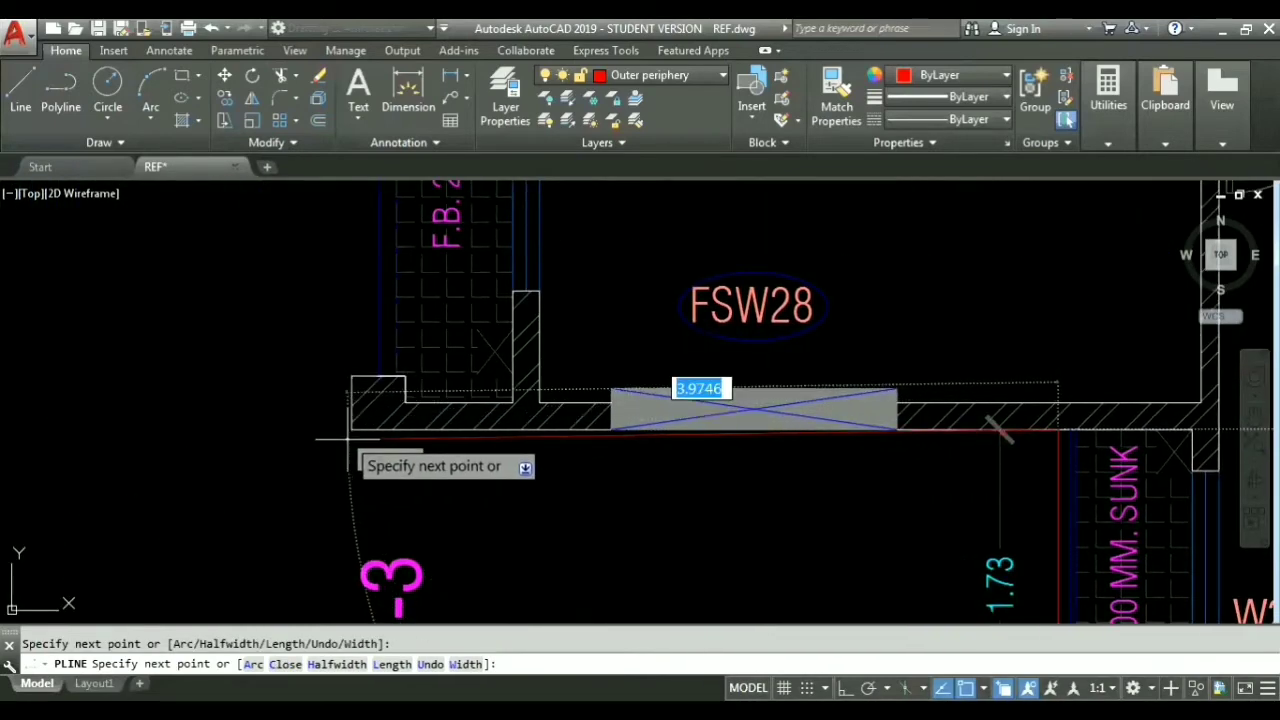
{"action": "middle_click_drag", "start_coordinate": [300, 414], "coordinate": [266, 586]}
{"action": "scroll", "coordinate": [267, 560], "scroll_direction": "up", "scroll_amount": 4}
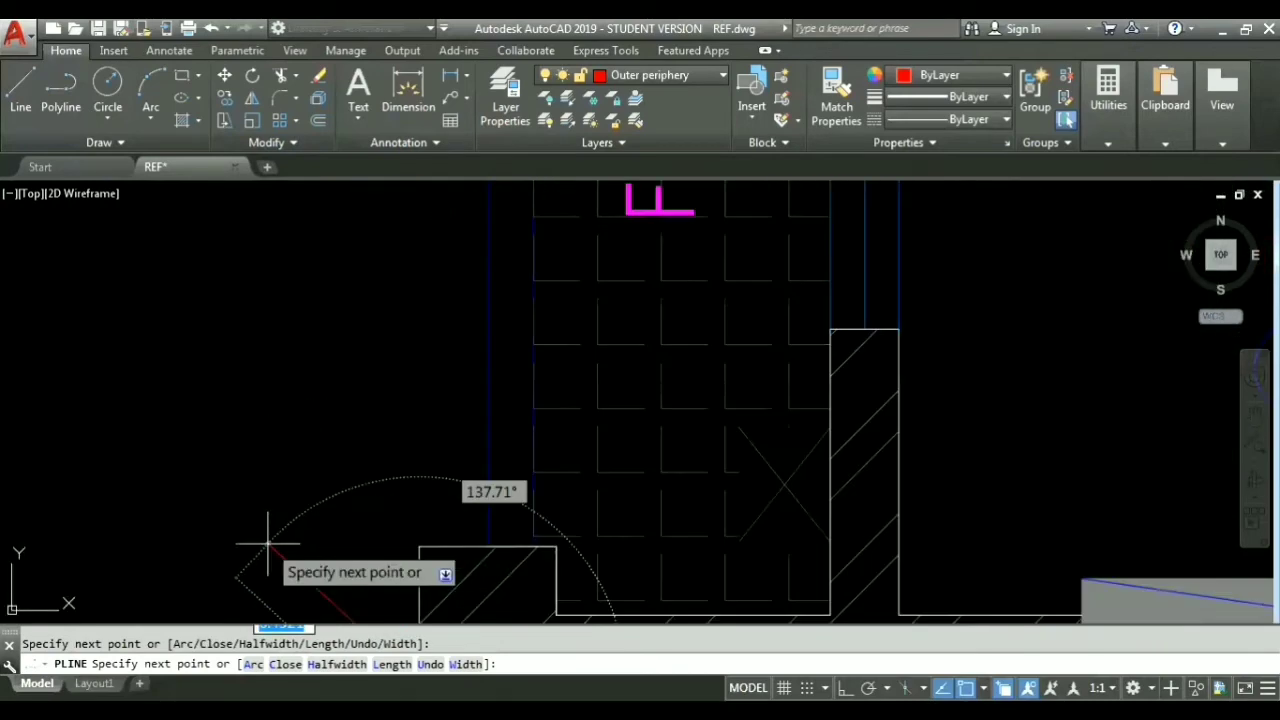
{"action": "left_click", "coordinate": [419, 546]}
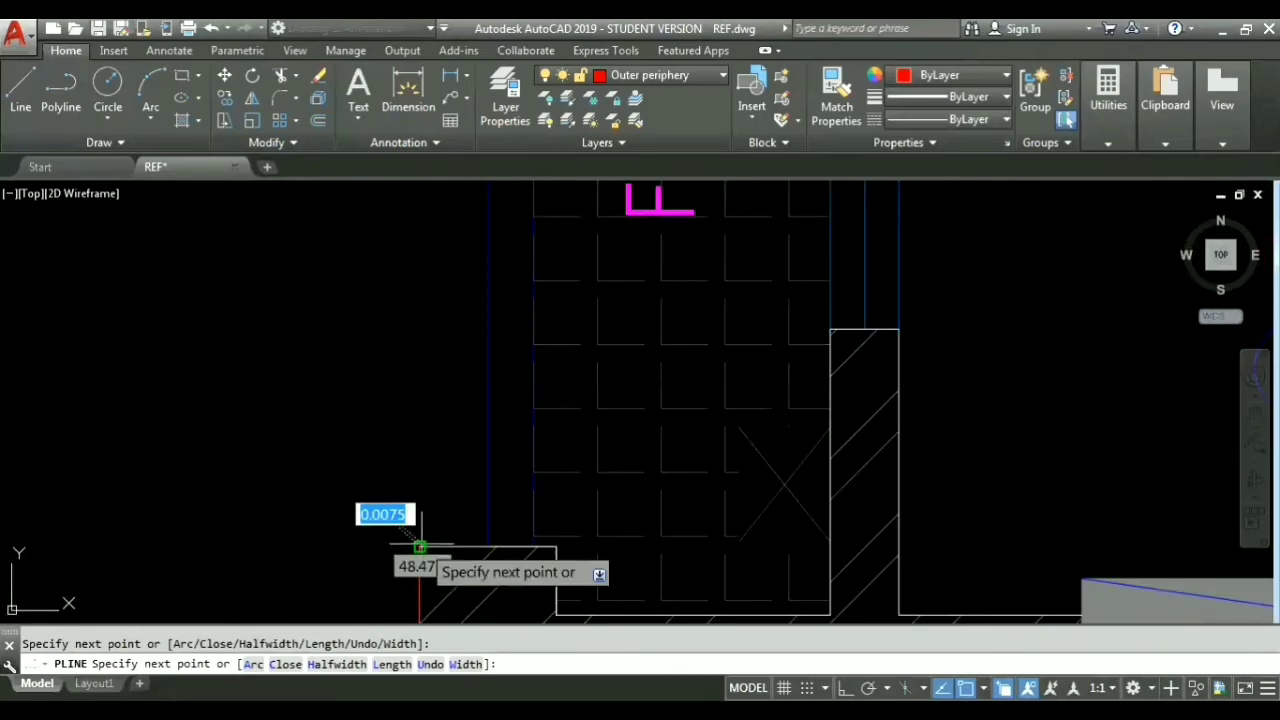
{"action": "left_click", "coordinate": [488, 547]}
Step: Continue the outline up the W4 flower bed, around the projecting wall end, and along to the living room flower bed edge
{"action": "middle_click_drag", "start_coordinate": [434, 315], "coordinate": [469, 655]}
{"action": "scroll", "coordinate": [486, 480], "scroll_direction": "down", "scroll_amount": 2}
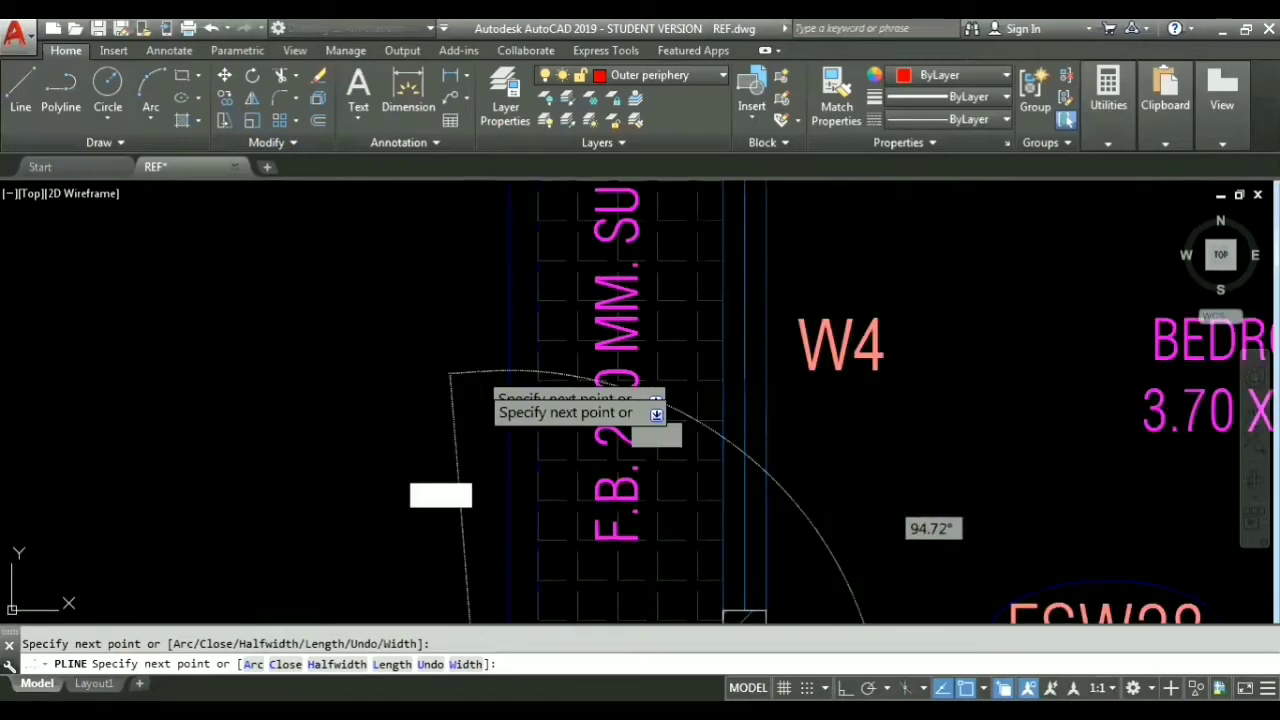
{"action": "scroll", "coordinate": [479, 352], "scroll_direction": "down", "scroll_amount": 4}
{"action": "middle_click_drag", "start_coordinate": [475, 340], "coordinate": [463, 548]}
{"action": "scroll", "coordinate": [472, 422], "scroll_direction": "up", "scroll_amount": 4}
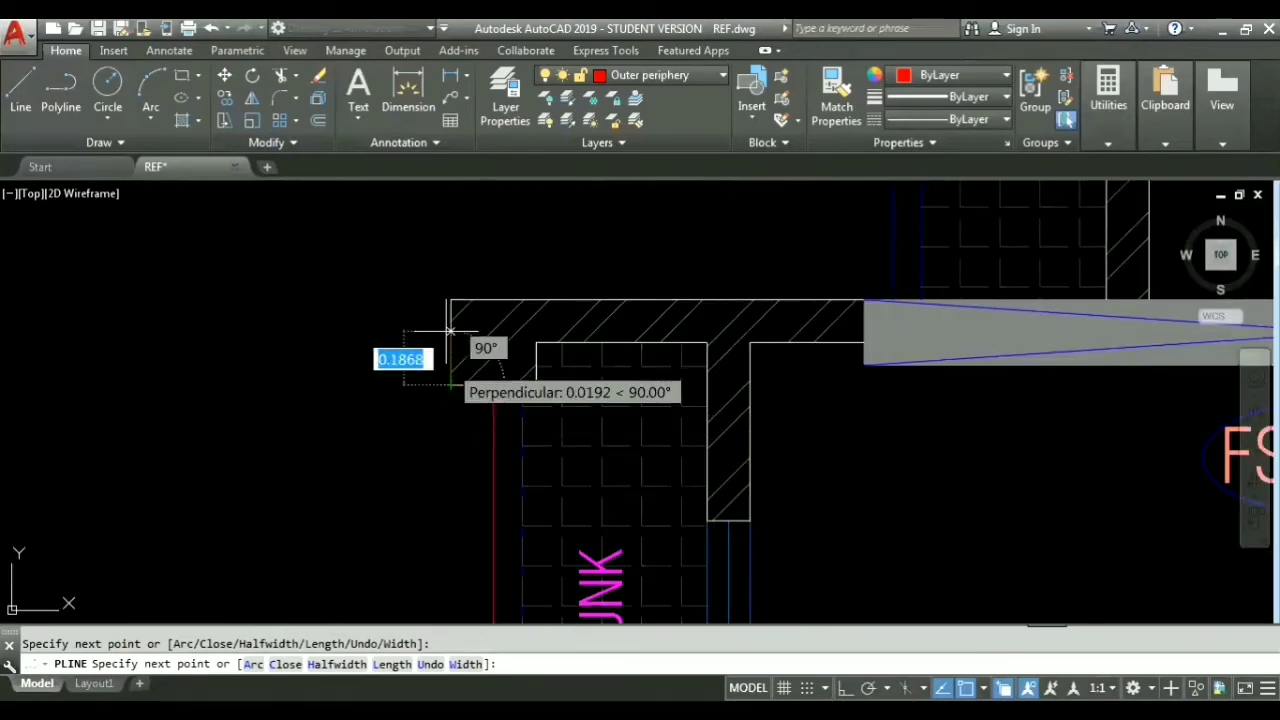
{"action": "left_click", "coordinate": [449, 299]}
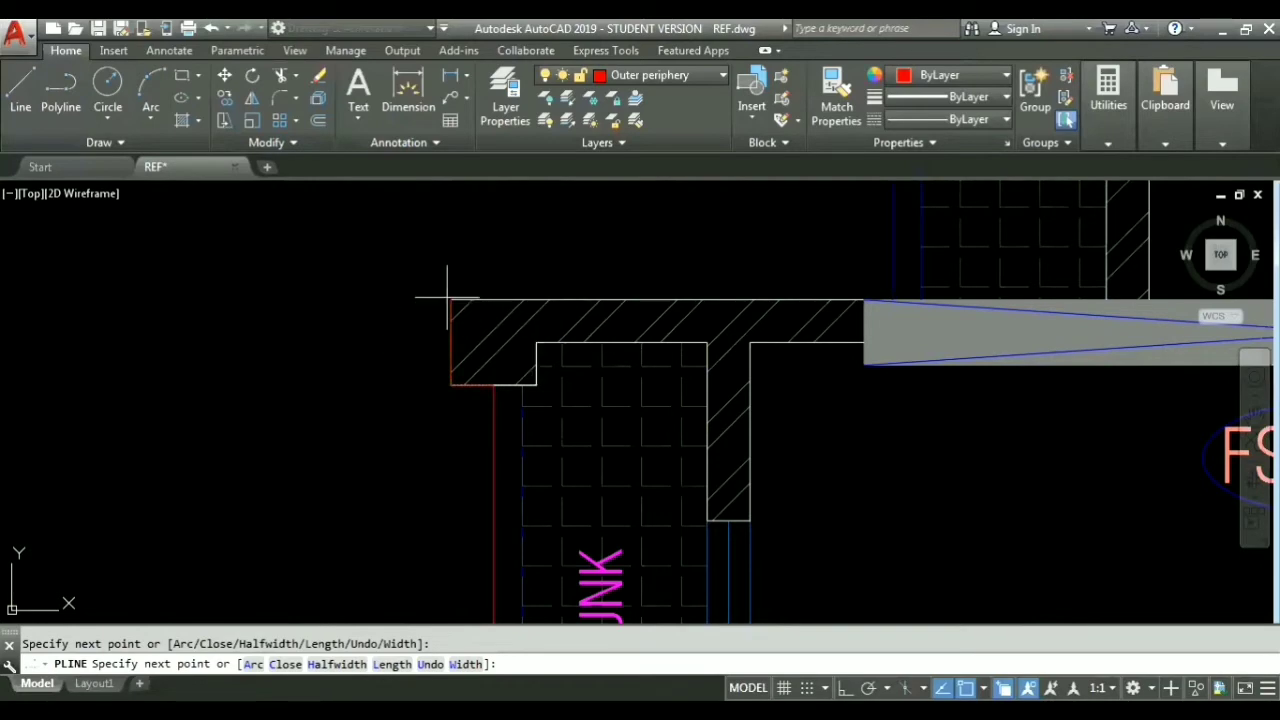
{"action": "middle_click_drag", "start_coordinate": [823, 278], "coordinate": [526, 540]}
{"action": "left_click", "coordinate": [595, 562]}
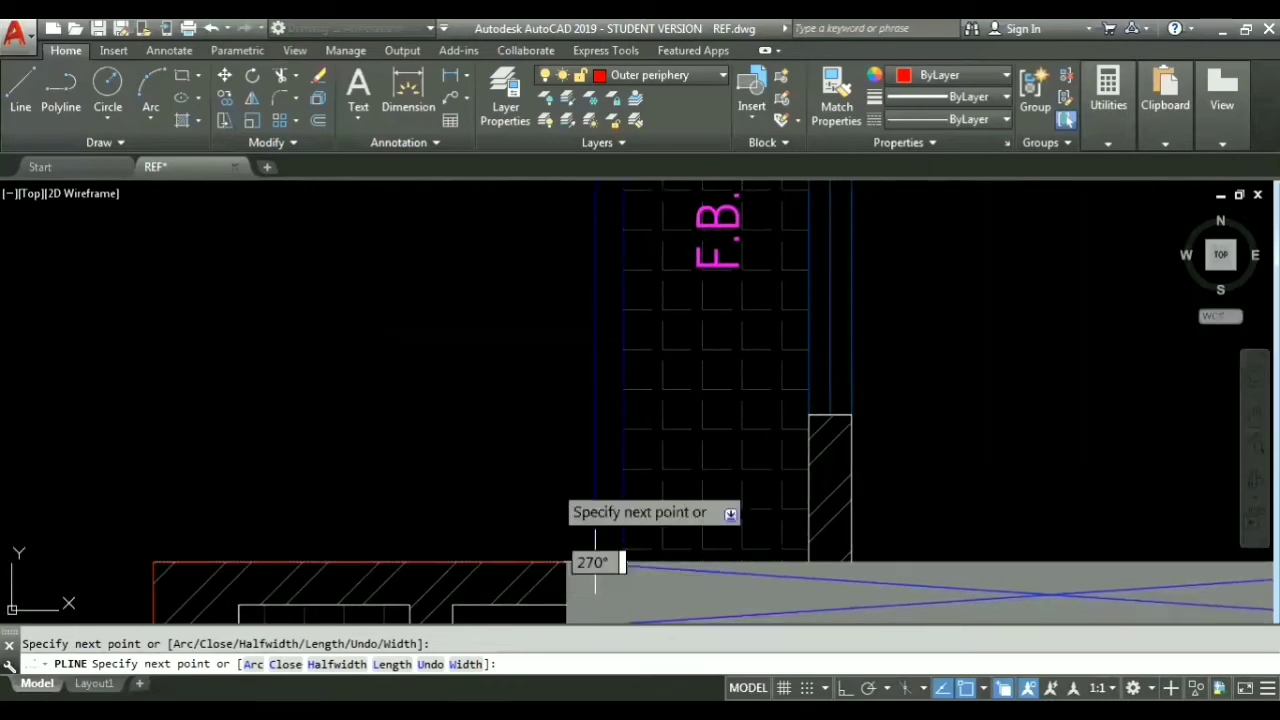
Step: Extend the outline along the living room flower bed's outer edge up to the underside of column FSW11
{"action": "middle_click_drag", "start_coordinate": [512, 208], "coordinate": [517, 554]}
{"action": "scroll", "coordinate": [522, 468], "scroll_direction": "down", "scroll_amount": 4}
{"action": "middle_click_drag", "start_coordinate": [525, 333], "coordinate": [529, 375]}
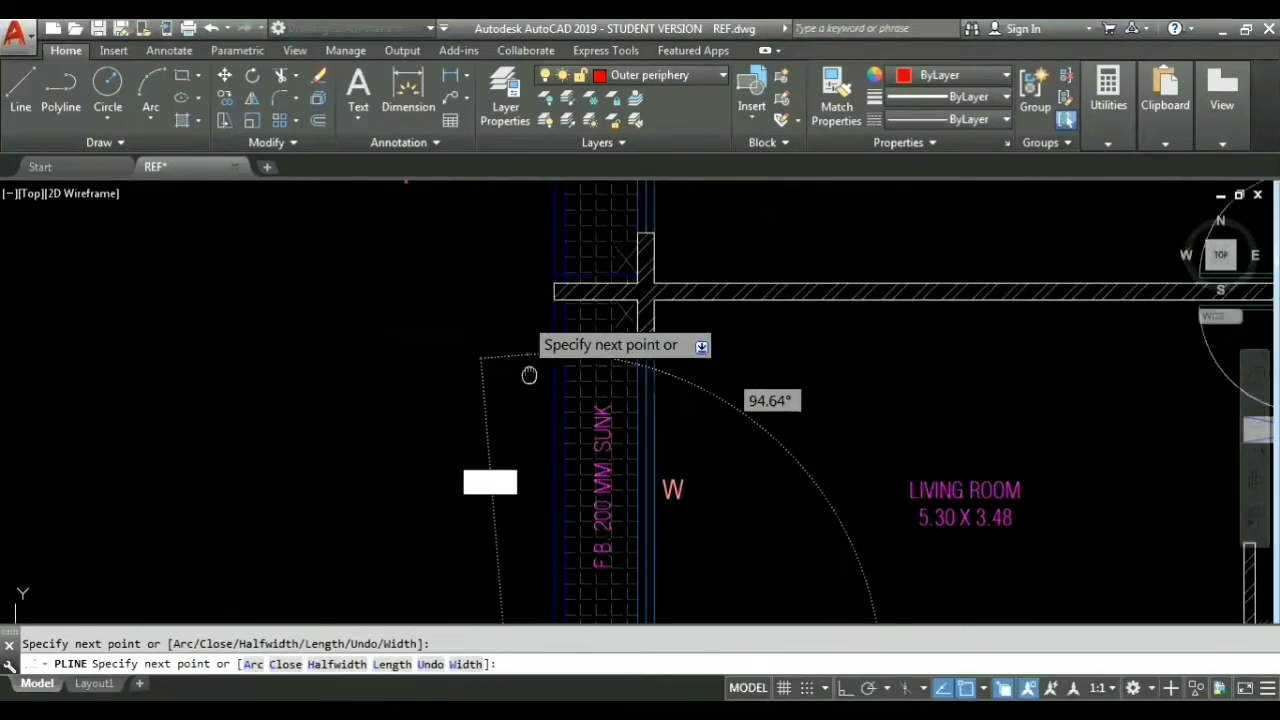
{"action": "left_click_drag", "start_coordinate": [529, 375], "coordinate": [575, 638]}
{"action": "middle_click_drag", "start_coordinate": [552, 328], "coordinate": [606, 568]}
{"action": "scroll", "coordinate": [644, 480], "scroll_direction": "up", "scroll_amount": 2}
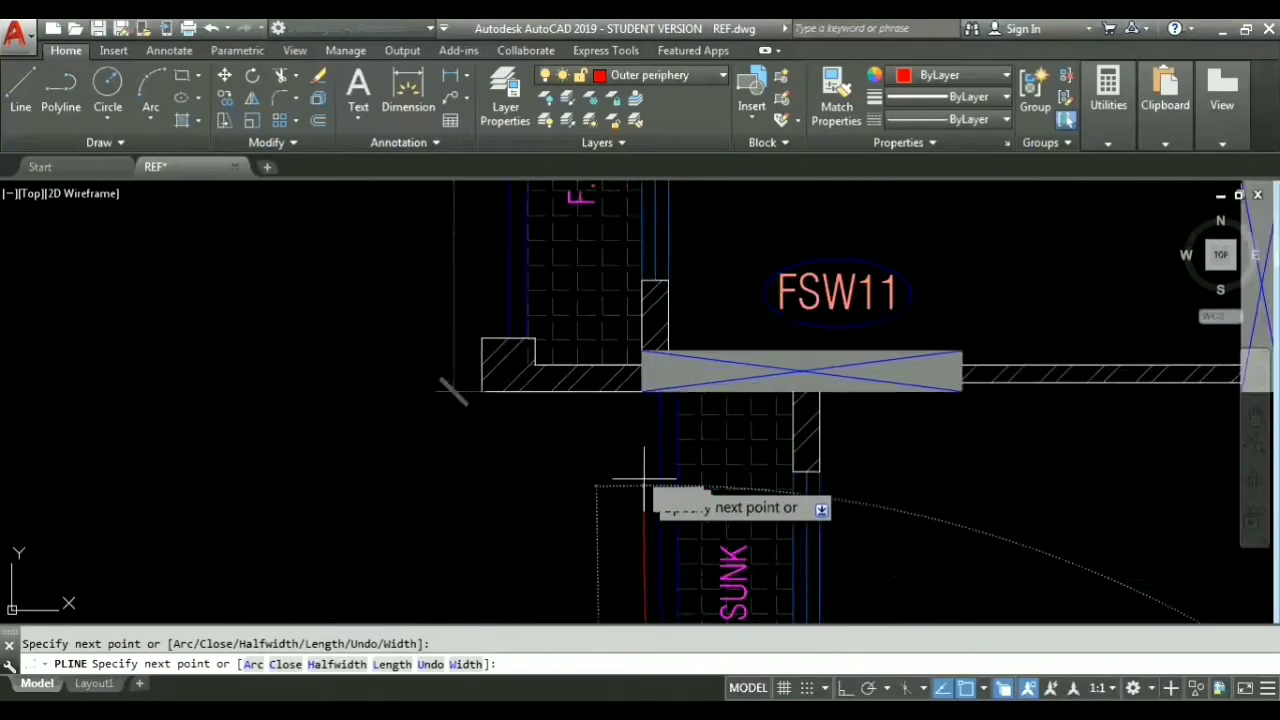
{"action": "scroll", "coordinate": [644, 480], "scroll_direction": "up", "scroll_amount": 2}
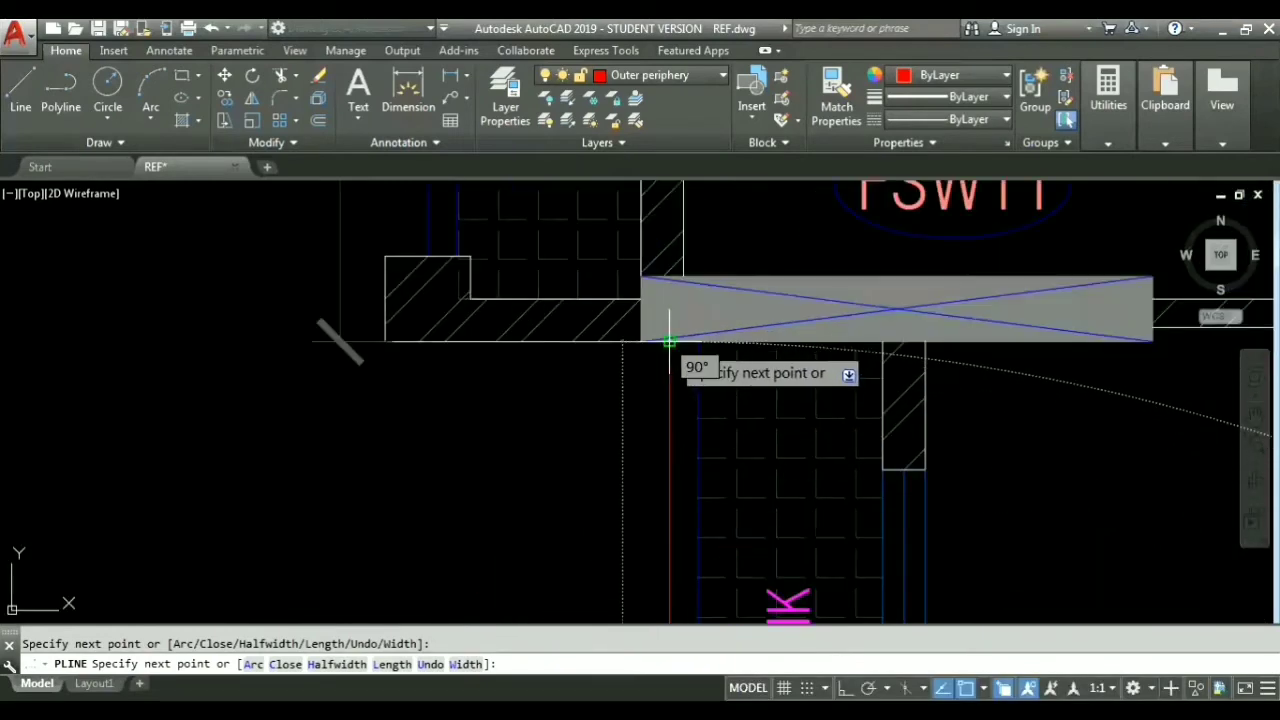
{"action": "left_click", "coordinate": [670, 341]}
Step: Trace around the projecting wall end beside FSW11, finishing at the outer edge of the flower bed above it
{"action": "middle_click_drag", "start_coordinate": [434, 429], "coordinate": [537, 515]}
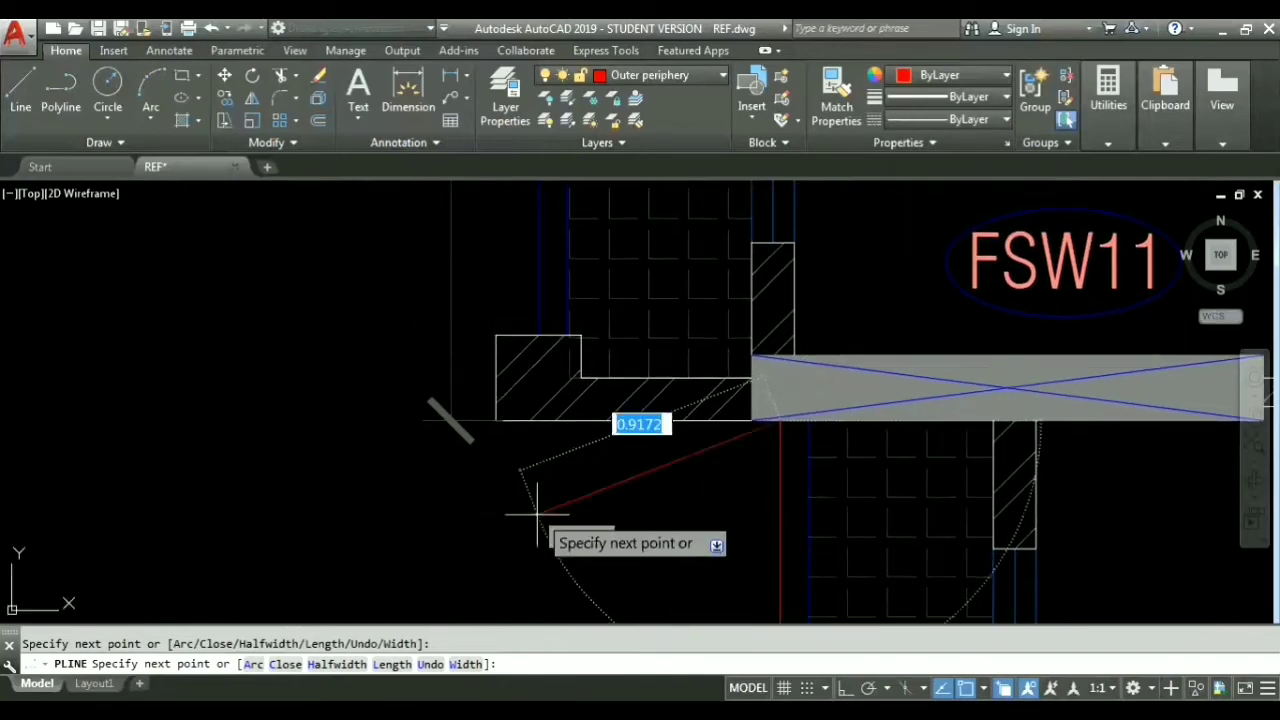
{"action": "scroll", "coordinate": [501, 426], "scroll_direction": "up", "scroll_amount": 4}
{"action": "left_click", "coordinate": [488, 410]}
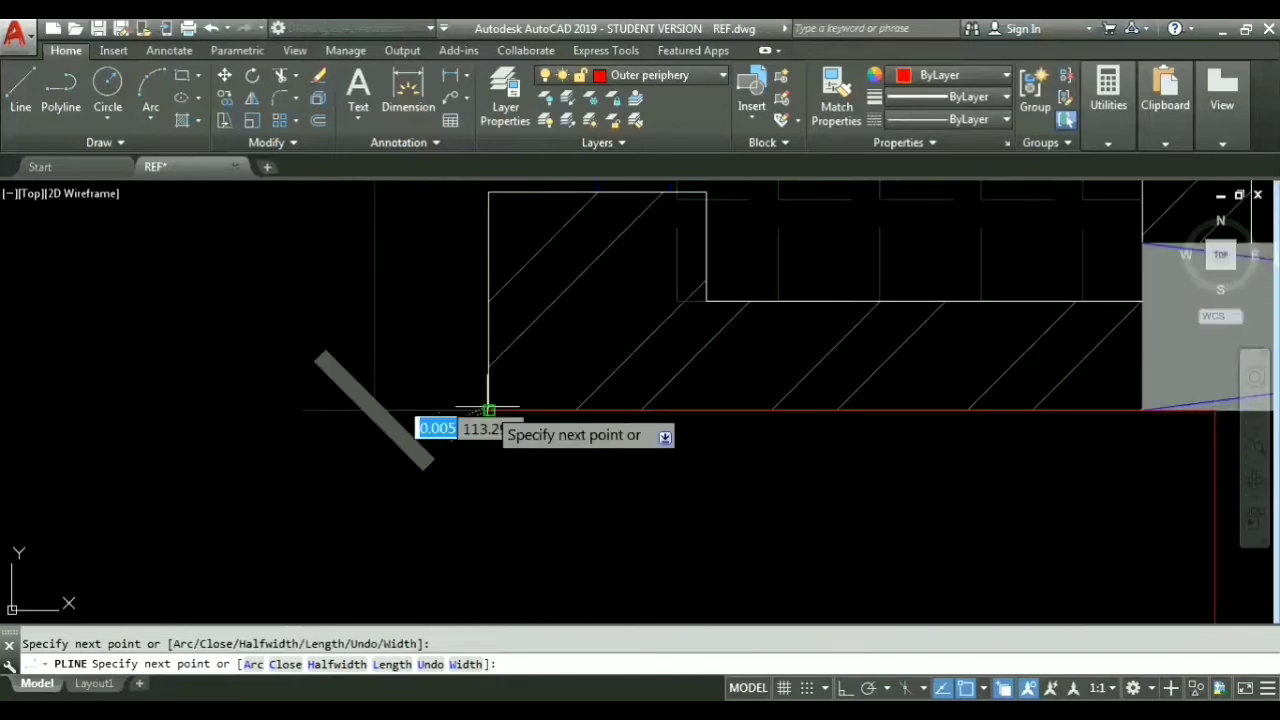
{"action": "mouse_move", "coordinate": [441, 310]}
{"action": "middle_mouse_down"}
{"action": "mouse_move", "coordinate": [450, 479]}
{"action": "mouse_move", "coordinate": [459, 452]}
{"action": "middle_mouse_up"}
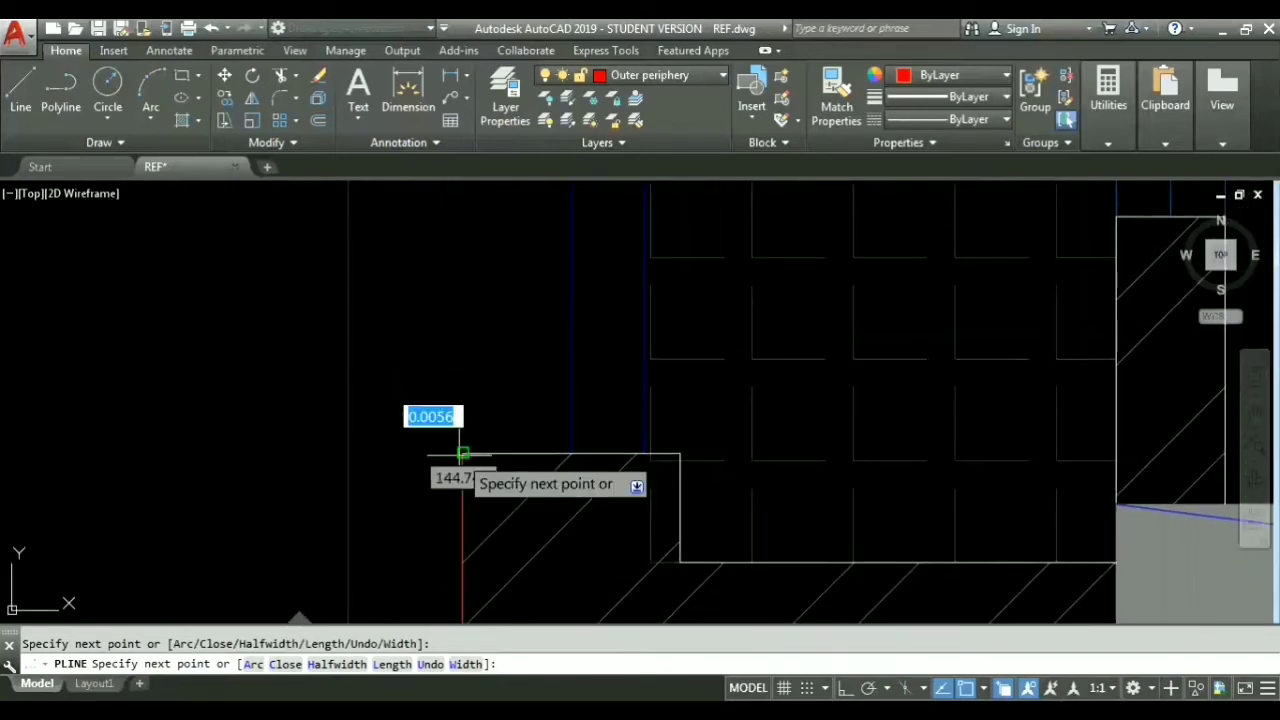
{"action": "scroll", "coordinate": [524, 352], "scroll_direction": "down", "scroll_amount": 2}
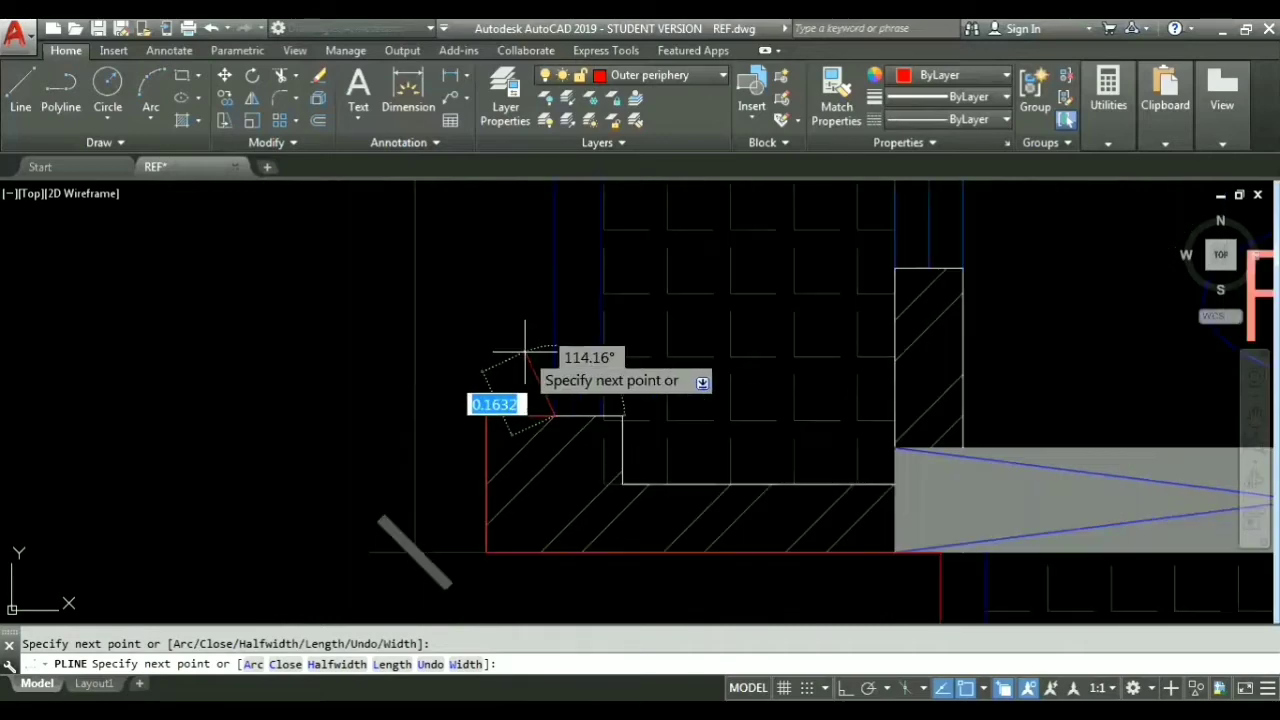
{"action": "scroll", "coordinate": [524, 352], "scroll_direction": "up", "scroll_amount": 4}
Step: Continue the outline past the D3 toilet area, around the wall end near FSW5, to the next flower bed's outer edge
{"action": "middle_click_drag", "start_coordinate": [481, 341], "coordinate": [468, 670]}
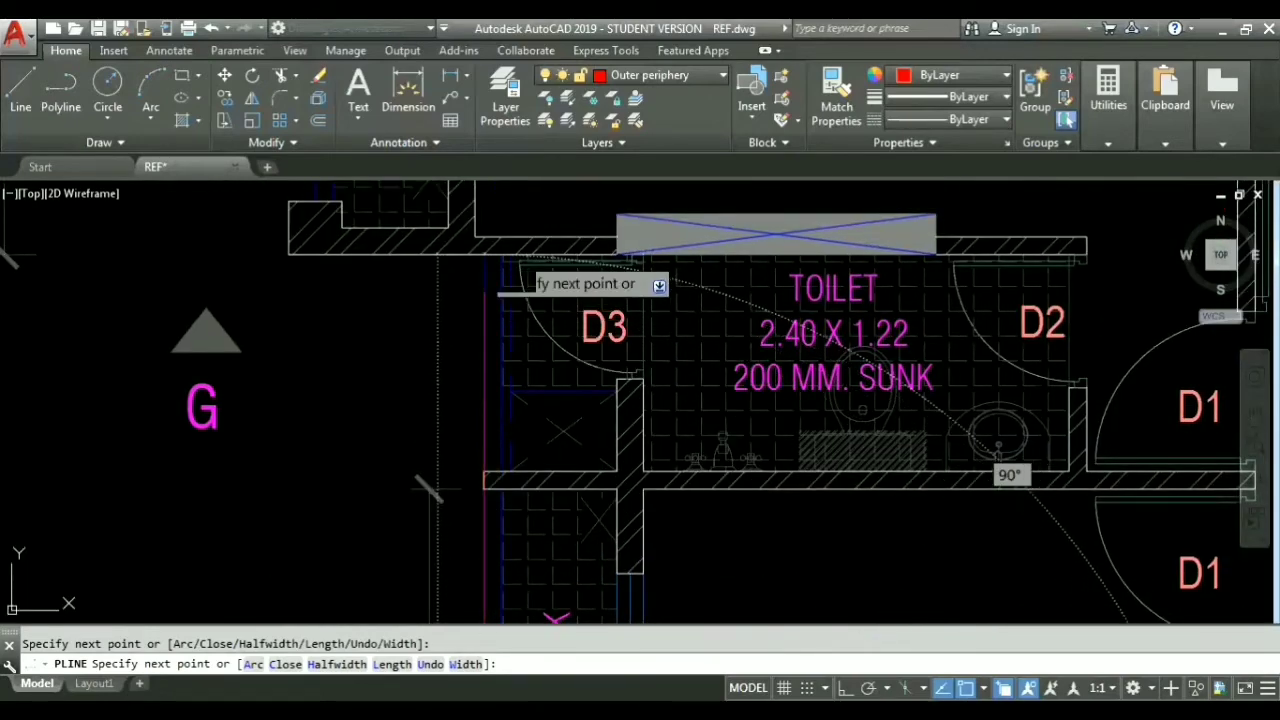
{"action": "middle_click_drag", "start_coordinate": [330, 293], "coordinate": [570, 450]}
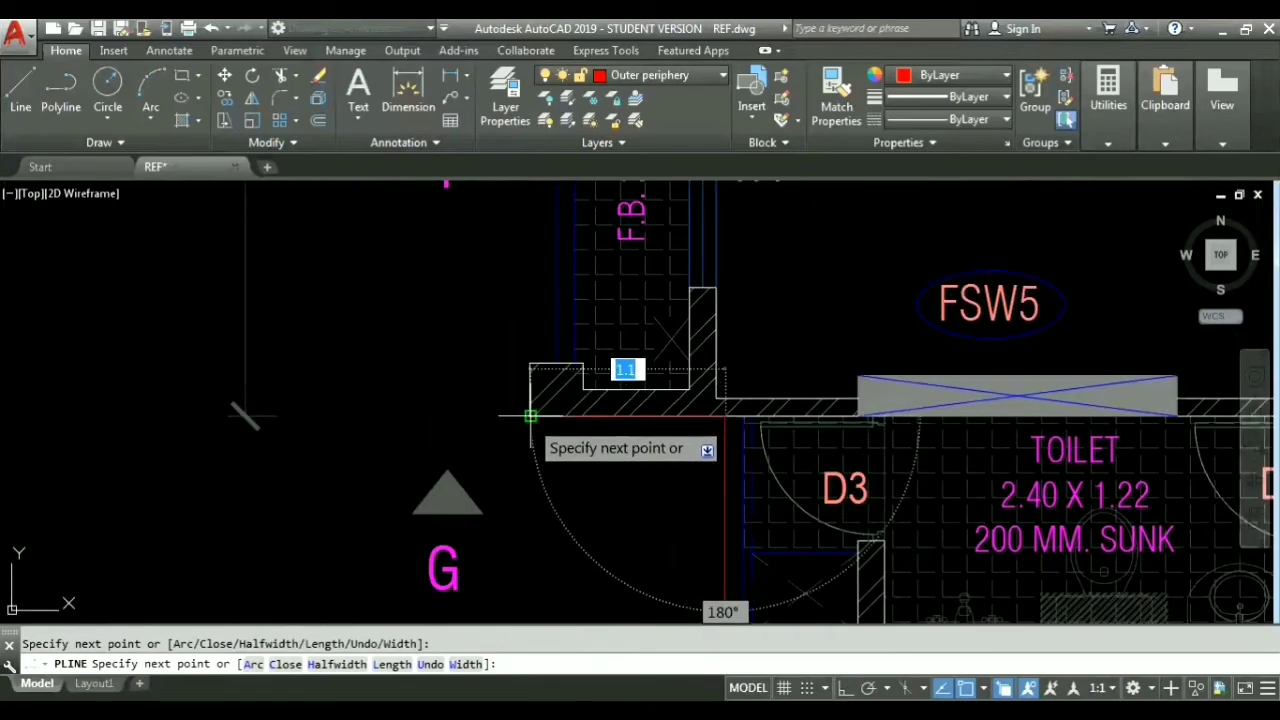
{"action": "scroll", "coordinate": [532, 505], "scroll_direction": "up", "scroll_amount": 5}
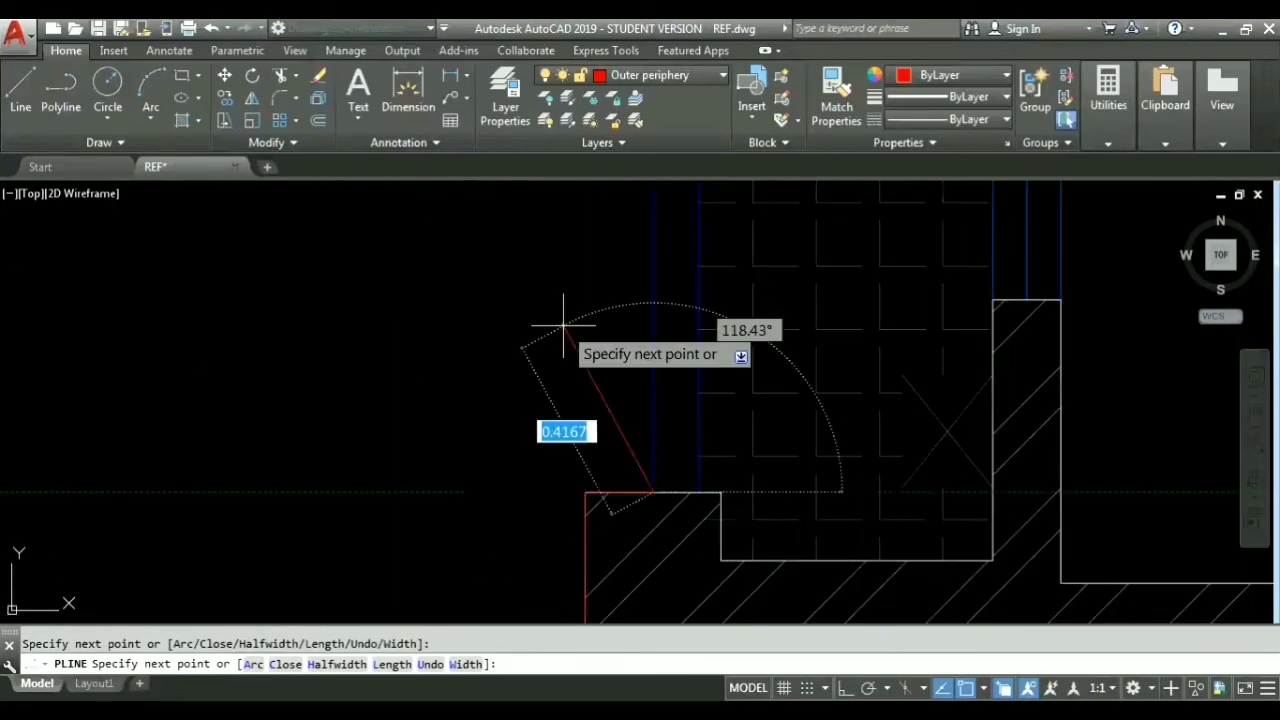
Step: Trace up the flower bed to its outer corner, along FSW1, and up the side of the adjoining cupboard wall
{"action": "scroll", "coordinate": [563, 325], "scroll_direction": "down", "scroll_amount": 5}
{"action": "middle_click_drag", "start_coordinate": [563, 325], "coordinate": [369, 578]}
{"action": "middle_click_drag", "start_coordinate": [378, 259], "coordinate": [386, 605]}
{"action": "left_click", "coordinate": [410, 438]}
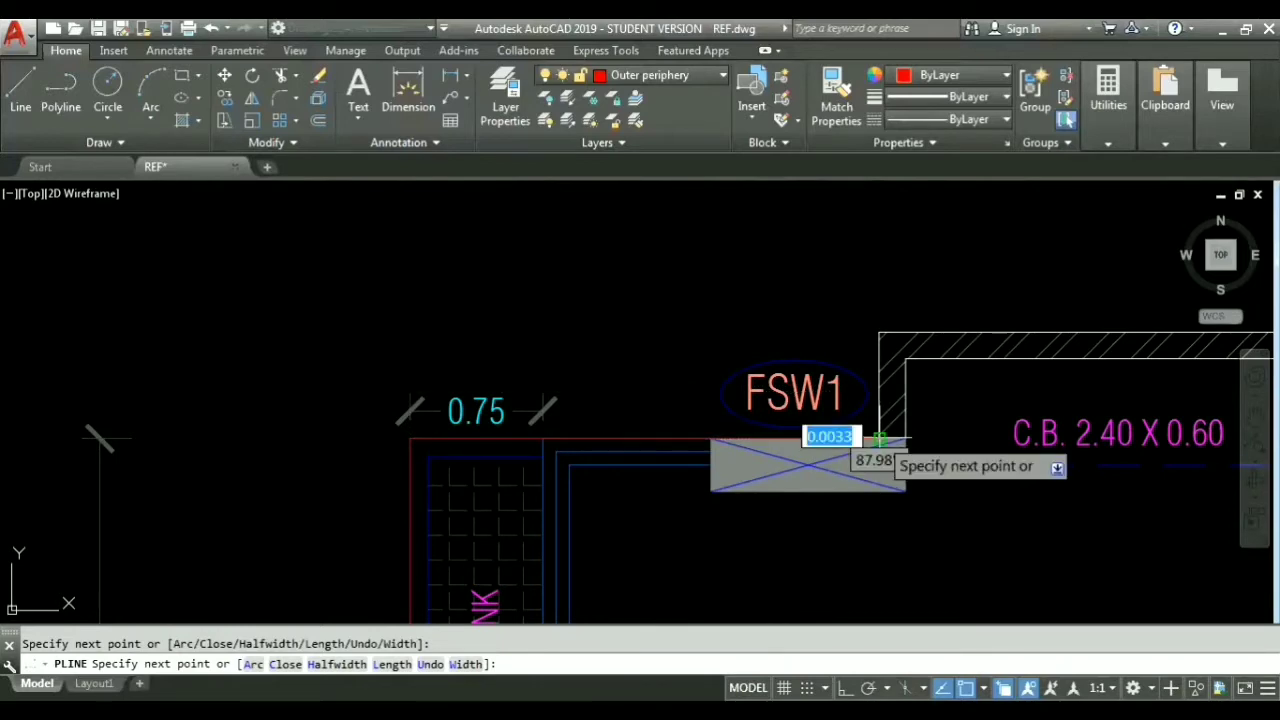
{"action": "scroll", "coordinate": [880, 438], "scroll_direction": "up", "scroll_amount": 2}
{"action": "middle_click_drag", "start_coordinate": [880, 290], "coordinate": [780, 394]}
{"action": "left_click", "coordinate": [780, 372]}
Step: Trace along the outer face of the cupboard wall between FSW1 and FSW2 and down its far side
{"action": "scroll", "coordinate": [925, 421], "scroll_direction": "down", "scroll_amount": 4}
{"action": "middle_click_drag", "start_coordinate": [1180, 403], "coordinate": [360, 421]}
{"action": "scroll", "coordinate": [592, 419], "scroll_direction": "up", "scroll_amount": 6}
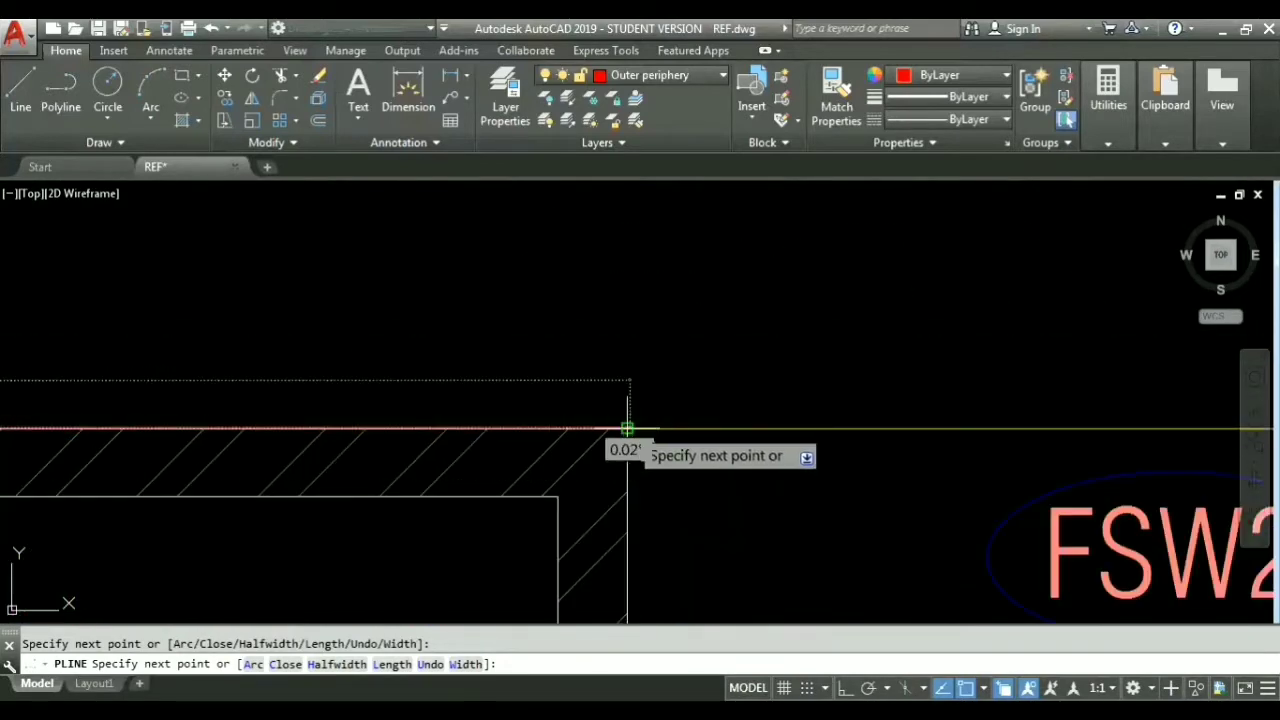
{"action": "left_click", "coordinate": [627, 428]}
{"action": "middle_click_drag", "start_coordinate": [707, 571], "coordinate": [457, 377]}
{"action": "left_click", "coordinate": [377, 508]}
Step: Carry the outline across the Elevation-2 side past FSW3 to the next cupboard wall and up to its outer corner
{"action": "scroll", "coordinate": [377, 508], "scroll_direction": "down", "scroll_amount": 4}
{"action": "middle_click_drag", "start_coordinate": [903, 489], "coordinate": [506, 400]}
{"action": "scroll", "coordinate": [506, 400], "scroll_direction": "down", "scroll_amount": 2}
{"action": "middle_click_drag", "start_coordinate": [1030, 404], "coordinate": [255, 405]}
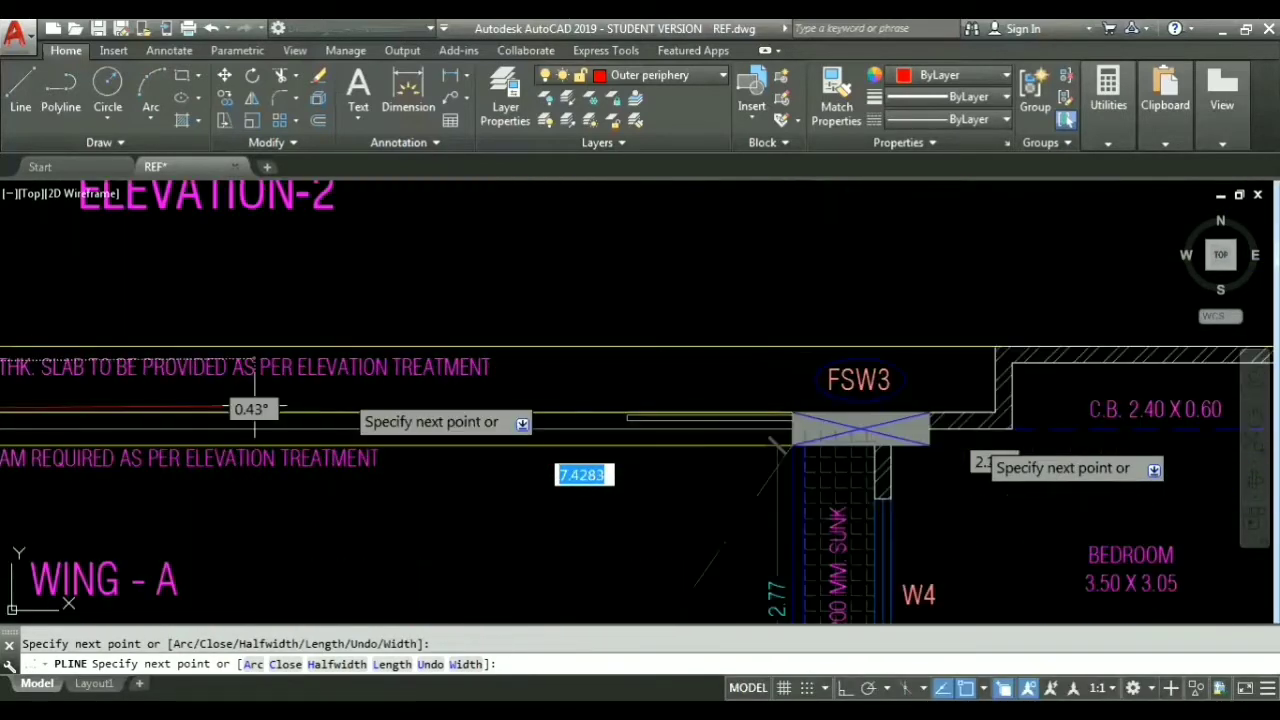
{"action": "middle_click_drag", "start_coordinate": [935, 403], "coordinate": [609, 420]}
{"action": "scroll", "coordinate": [609, 420], "scroll_direction": "up", "scroll_amount": 4}
{"action": "left_click", "coordinate": [763, 443]}
{"action": "left_click", "coordinate": [763, 275]}
Step: Trace along the outer face of the two bedrooms' cupboard wall and down its end to column FSW4
{"action": "scroll", "coordinate": [765, 275], "scroll_direction": "down", "scroll_amount": 4}
{"action": "middle_click_drag", "start_coordinate": [1060, 272], "coordinate": [624, 325]}
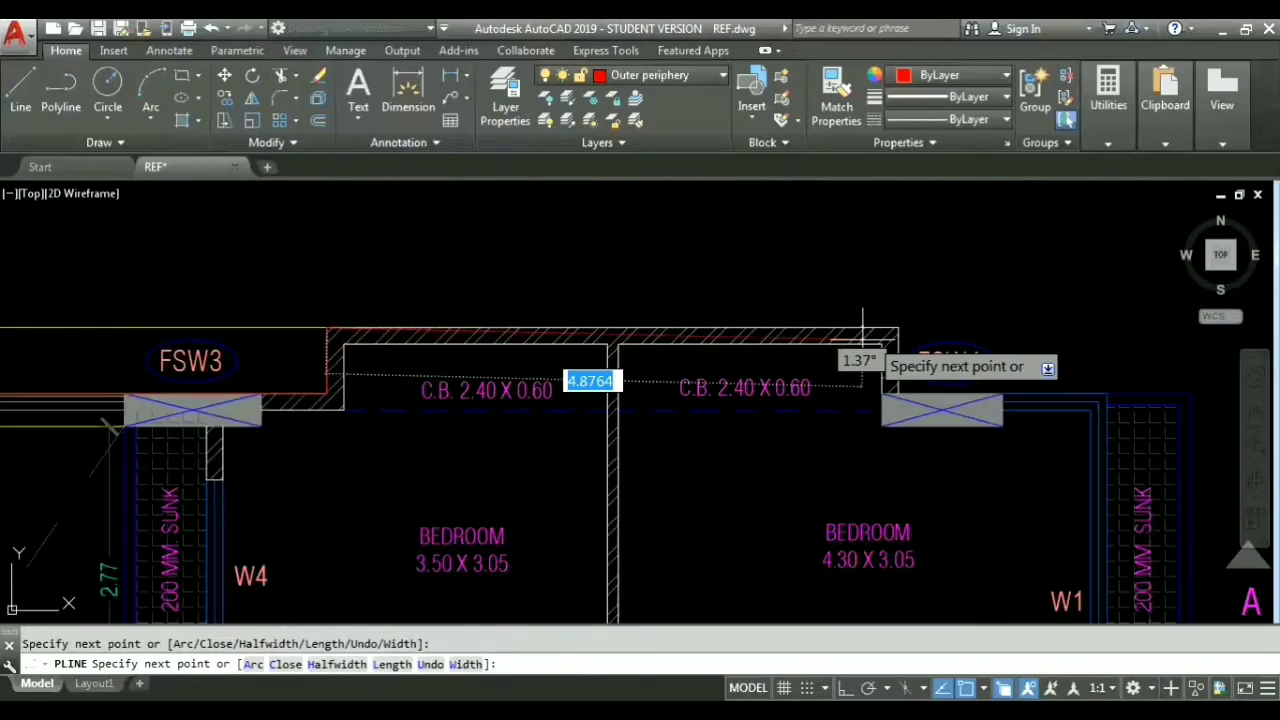
{"action": "scroll", "coordinate": [927, 324], "scroll_direction": "up", "scroll_amount": 4}
{"action": "left_click", "coordinate": [852, 335]}
{"action": "left_click", "coordinate": [854, 504]}
Step: Trace along FSW4 to the flower bed's outer corner and down its edge to the projecting wall end
{"action": "middle_click_drag", "start_coordinate": [945, 528], "coordinate": [31, 386]}
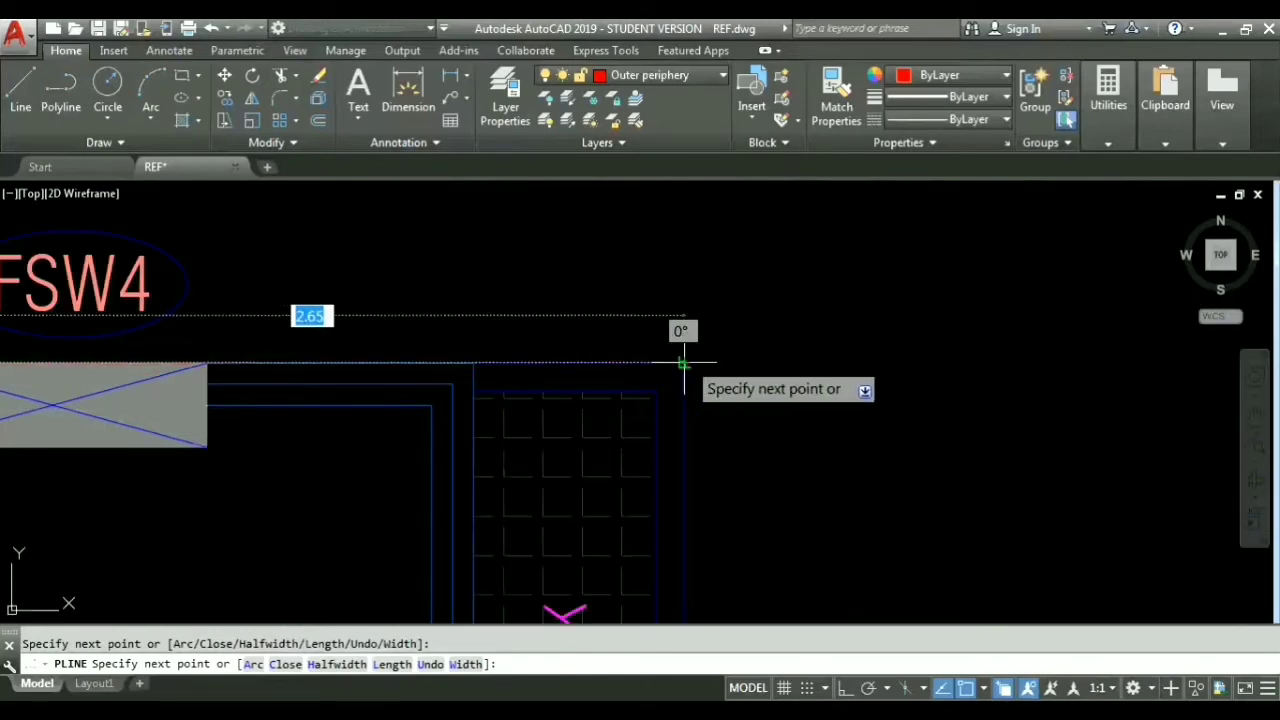
{"action": "left_click", "coordinate": [684, 362]}
{"action": "middle_click_drag", "start_coordinate": [747, 520], "coordinate": [808, 222]}
{"action": "middle_click_drag", "start_coordinate": [755, 565], "coordinate": [785, 398]}
{"action": "scroll", "coordinate": [750, 396], "scroll_direction": "up", "scroll_amount": 4}
{"action": "left_click", "coordinate": [816, 548]}
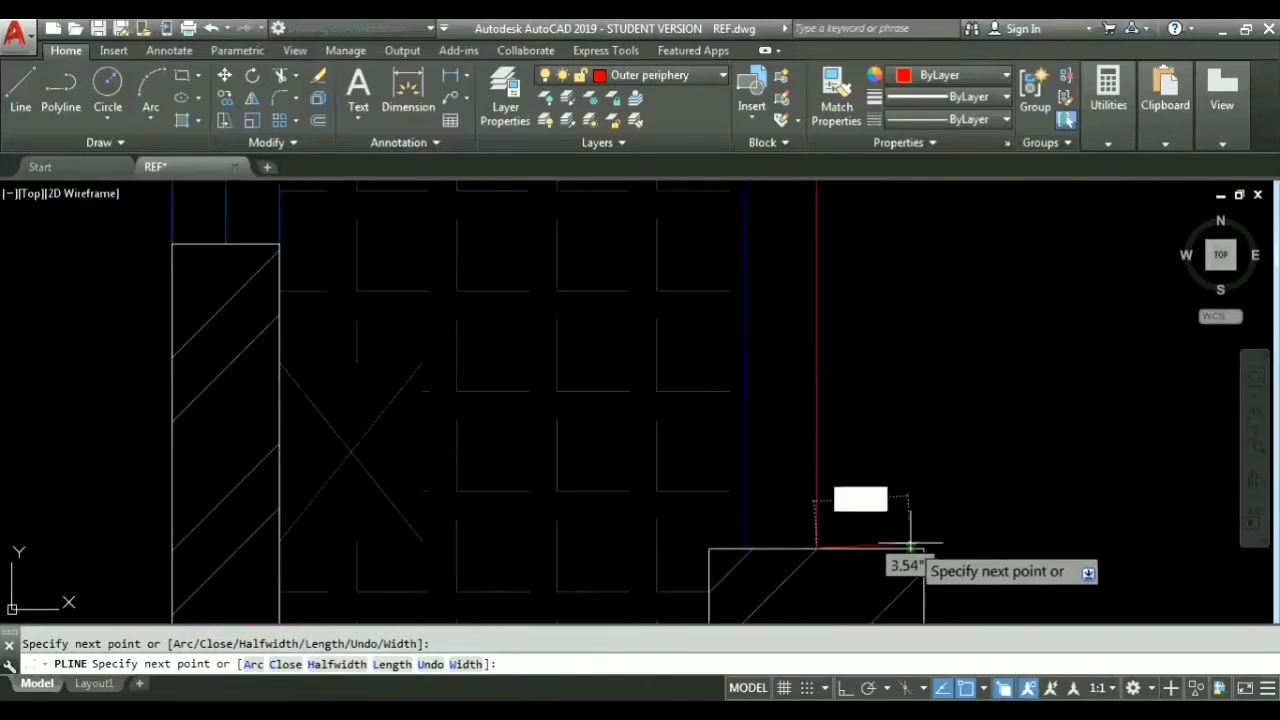
Step: Outline the projecting wall end below the FSW4 flower bed and return 1.1 m along its underside to the recessed edge
{"action": "left_click", "coordinate": [924, 548]}
{"action": "middle_click_drag", "start_coordinate": [976, 488], "coordinate": [955, 214]}
{"action": "left_click", "coordinate": [903, 489]}
{"action": "middle_click_drag", "start_coordinate": [345, 542], "coordinate": [527, 355]}
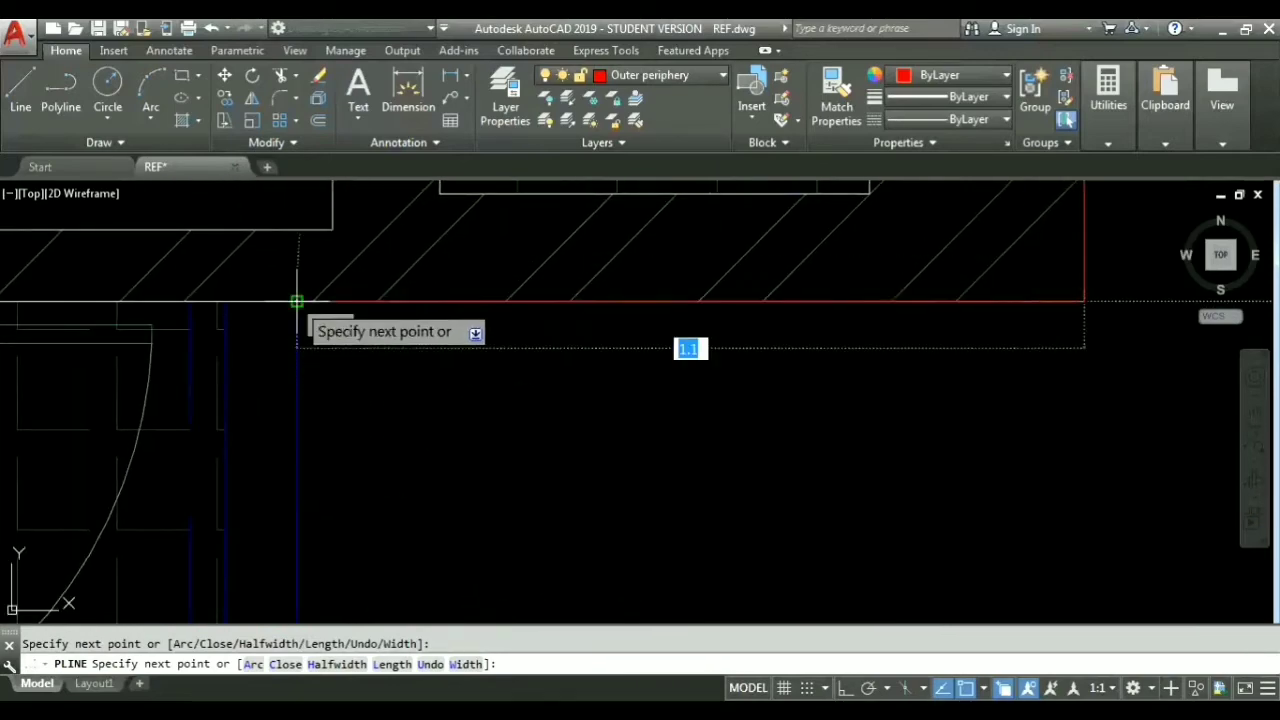
{"action": "left_click", "coordinate": [297, 301]}
Step: Extend the outline down the recessed outer edge and the flower bed below to the next projecting wall end
{"action": "scroll", "coordinate": [297, 301], "scroll_direction": "down", "scroll_amount": 5}
{"action": "middle_click_drag", "start_coordinate": [435, 525], "coordinate": [450, 208]}
{"action": "scroll", "coordinate": [452, 400], "scroll_direction": "down", "scroll_amount": 2}
{"action": "middle_click_drag", "start_coordinate": [455, 571], "coordinate": [491, 223]}
{"action": "scroll", "coordinate": [528, 312], "scroll_direction": "up", "scroll_amount": 5}
{"action": "left_click", "coordinate": [321, 556]}
Step: Trace around this wall end and back along its underside to the outer edge of the flower bed below the column
{"action": "middle_click_drag", "start_coordinate": [463, 480], "coordinate": [543, 333]}
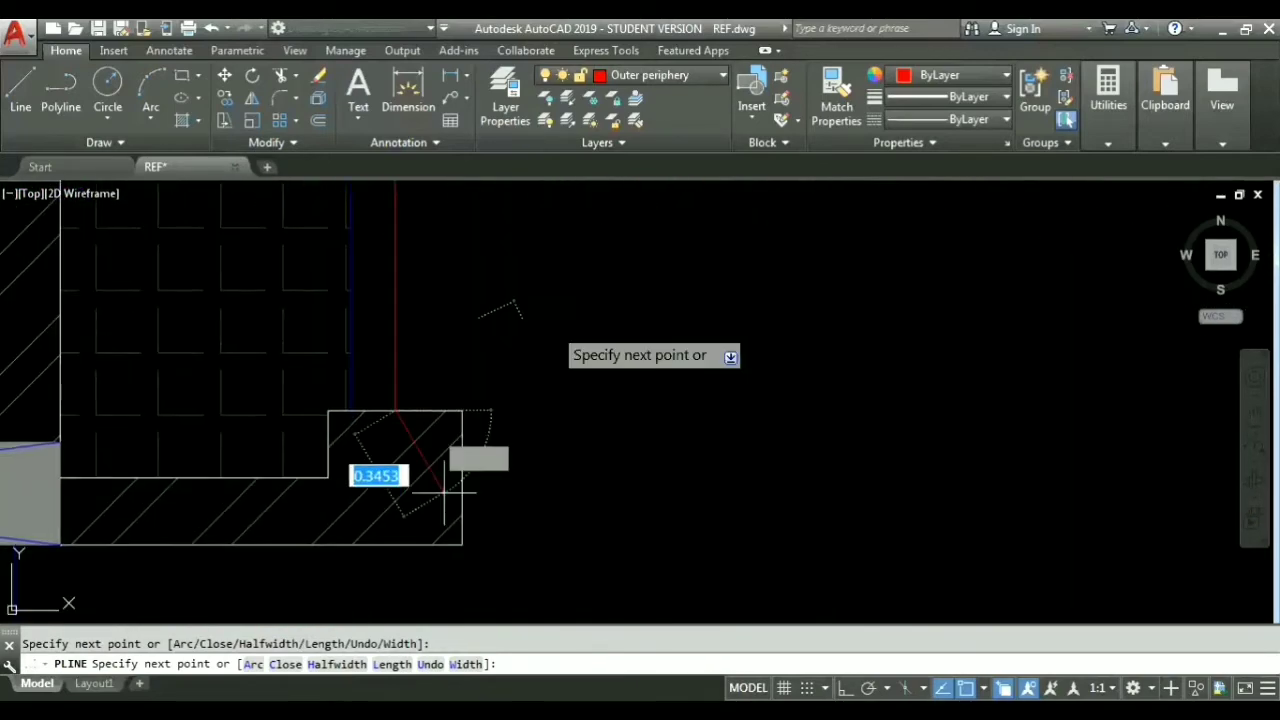
{"action": "scroll", "coordinate": [553, 331], "scroll_direction": "up", "scroll_amount": 4}
{"action": "left_click", "coordinate": [317, 537]}
{"action": "scroll", "coordinate": [317, 537], "scroll_direction": "down", "scroll_amount": 2}
{"action": "middle_click_drag", "start_coordinate": [317, 537], "coordinate": [623, 257]}
{"action": "left_click", "coordinate": [624, 469]}
{"action": "middle_click_drag", "start_coordinate": [400, 555], "coordinate": [914, 309]}
{"action": "left_click", "coordinate": [424, 225]}
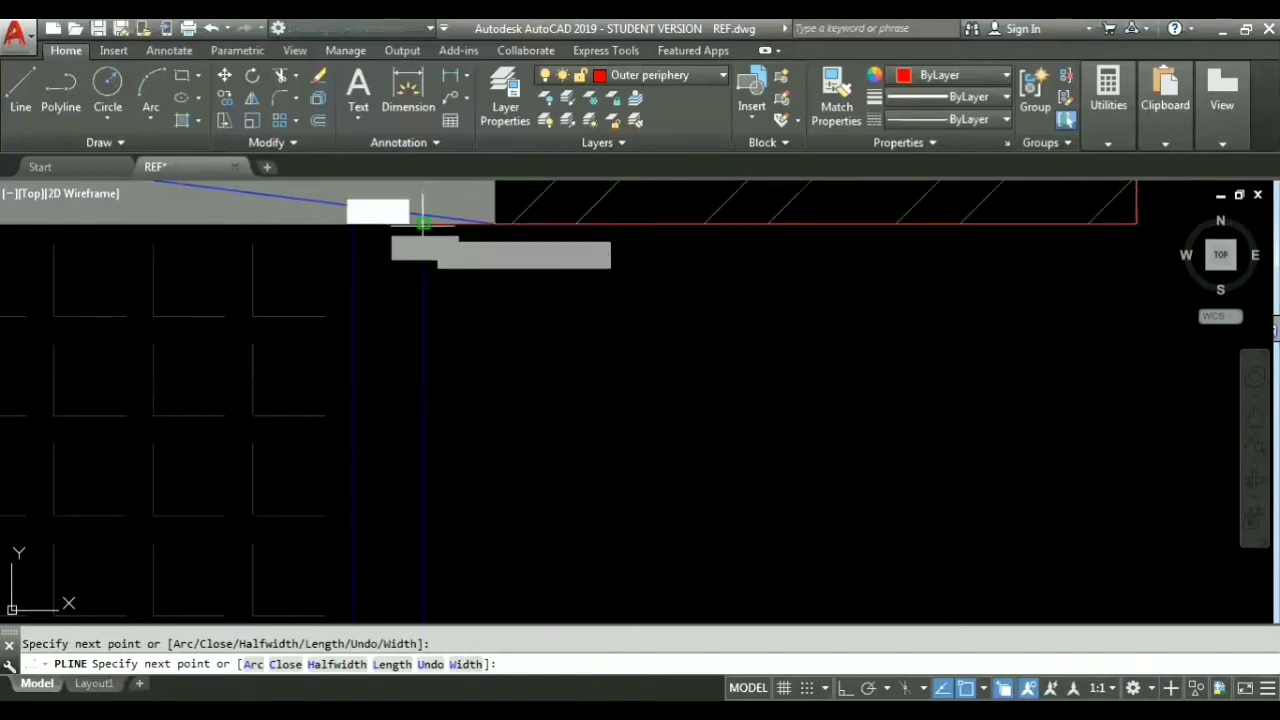
Step: Extend the outline down the living room flower bed's outer edge to the projecting wall beside FSW27
{"action": "scroll", "coordinate": [424, 225], "scroll_direction": "down", "scroll_amount": 5}
{"action": "middle_click_drag", "start_coordinate": [543, 470], "coordinate": [531, 277]}
{"action": "scroll", "coordinate": [535, 285], "scroll_direction": "down", "scroll_amount": 3}
{"action": "scroll", "coordinate": [605, 318], "scroll_direction": "up", "scroll_amount": 4}
{"action": "left_click", "coordinate": [409, 496]}
{"action": "scroll", "coordinate": [540, 430], "scroll_direction": "up", "scroll_amount": 3}
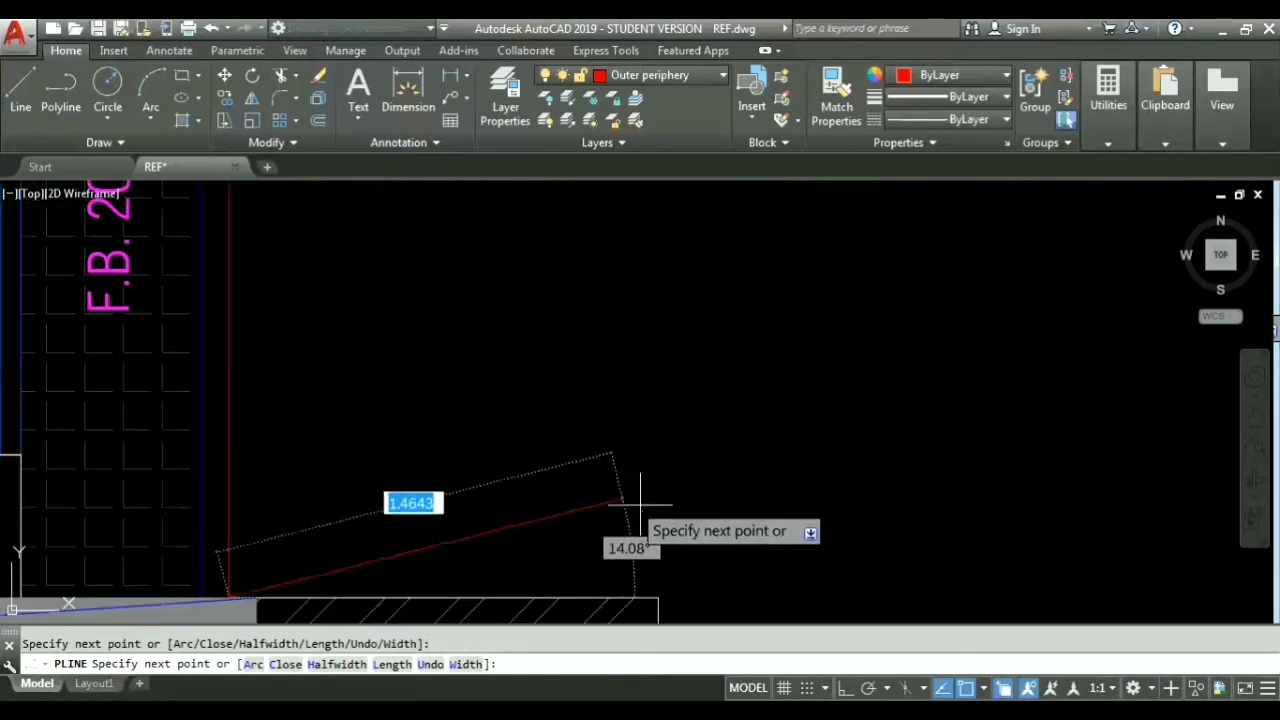
Step: Trace around the projecting wall end beside FSW27 and back along its underside to the W4 flower bed's outer edge
{"action": "middle_click_drag", "start_coordinate": [640, 504], "coordinate": [611, 293]}
{"action": "left_click", "coordinate": [630, 386]}
{"action": "left_click", "coordinate": [630, 469]}
{"action": "scroll", "coordinate": [618, 482], "scroll_direction": "up", "scroll_amount": 6}
{"action": "left_click", "coordinate": [501, 427]}
{"action": "scroll", "coordinate": [559, 515], "scroll_direction": "down", "scroll_amount": 2}
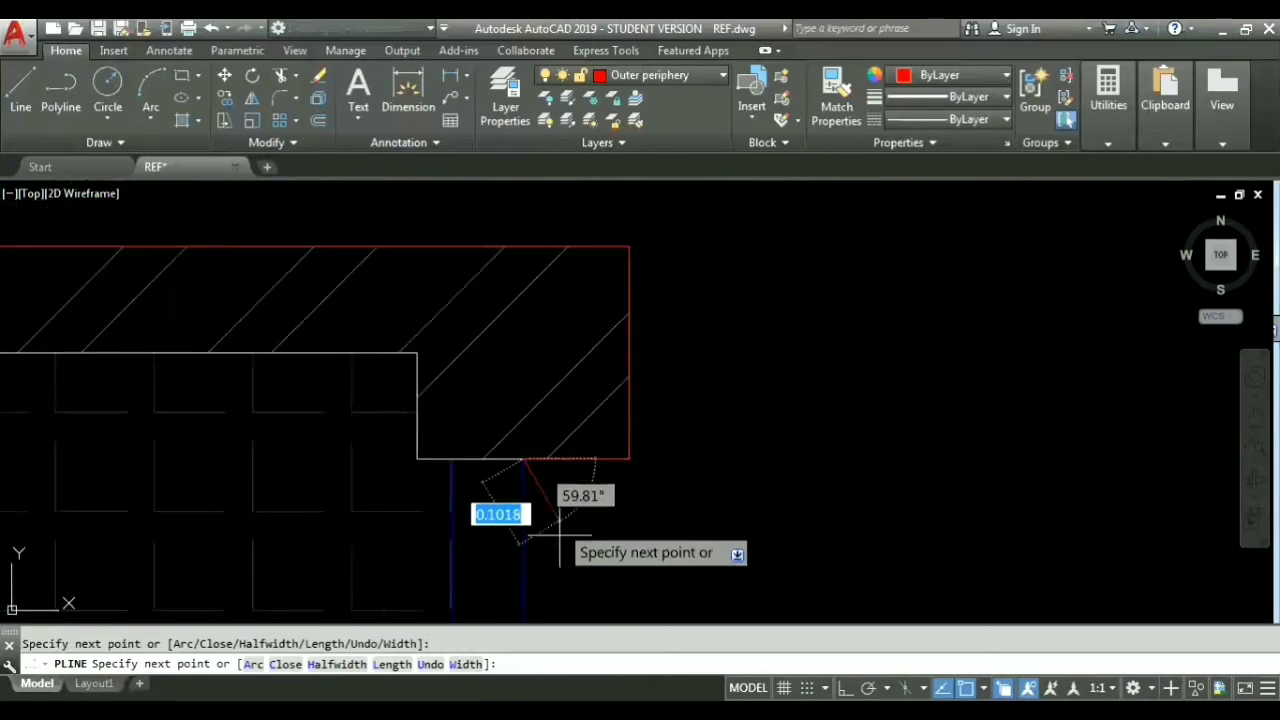
Step: Extend the outline down the W4 flower bed and around the outer face of the wall end near FSW31
{"action": "scroll", "coordinate": [569, 557], "scroll_direction": "down", "scroll_amount": 5}
{"action": "middle_click_drag", "start_coordinate": [575, 562], "coordinate": [639, 226]}
{"action": "middle_click_drag", "start_coordinate": [690, 560], "coordinate": [684, 231]}
{"action": "left_click", "coordinate": [619, 276]}
{"action": "scroll", "coordinate": [690, 255], "scroll_direction": "up", "scroll_amount": 5}
{"action": "left_click", "coordinate": [496, 339]}
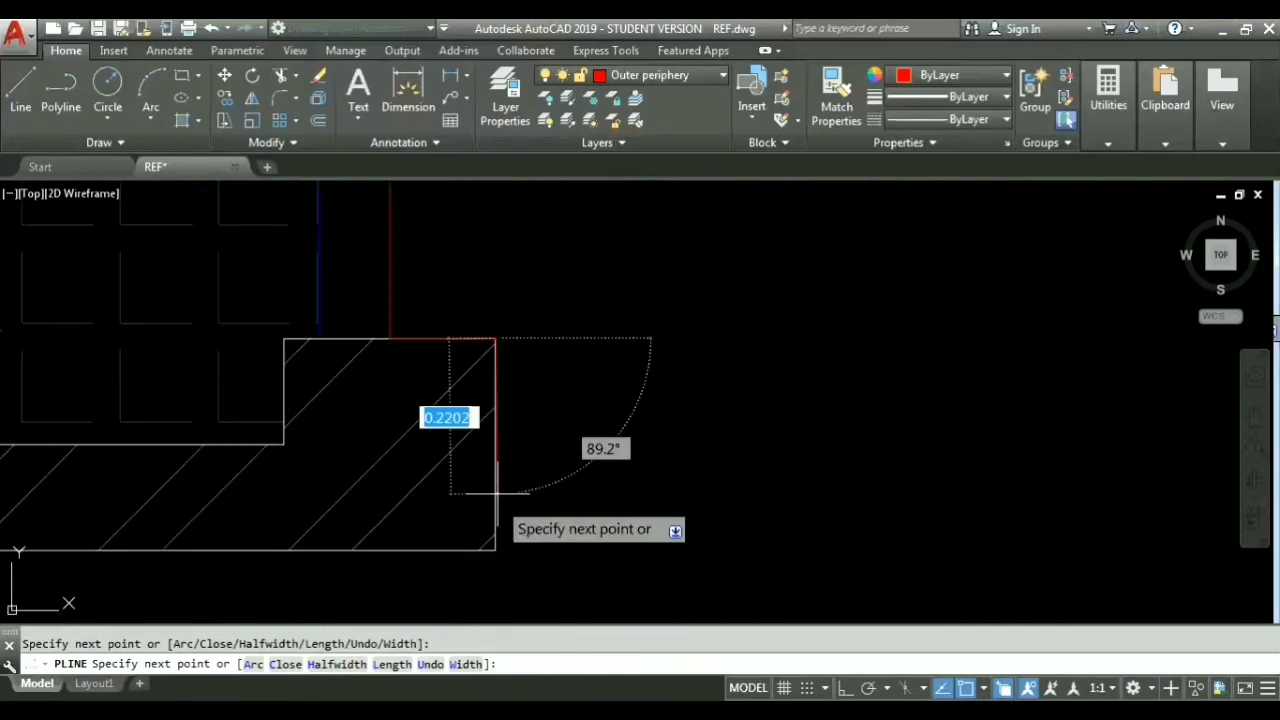
{"action": "left_click", "coordinate": [495, 550]}
Step: Run the outline back along the underside of the FSW31 wall to the outer edge of the W2 flower bed
{"action": "scroll", "coordinate": [493, 555], "scroll_direction": "down", "scroll_amount": 6}
{"action": "middle_click_drag", "start_coordinate": [135, 555], "coordinate": [551, 277]}
{"action": "scroll", "coordinate": [551, 274], "scroll_direction": "up", "scroll_amount": 2}
{"action": "scroll", "coordinate": [516, 306], "scroll_direction": "up", "scroll_amount": 3}
{"action": "left_click", "coordinate": [429, 233]}
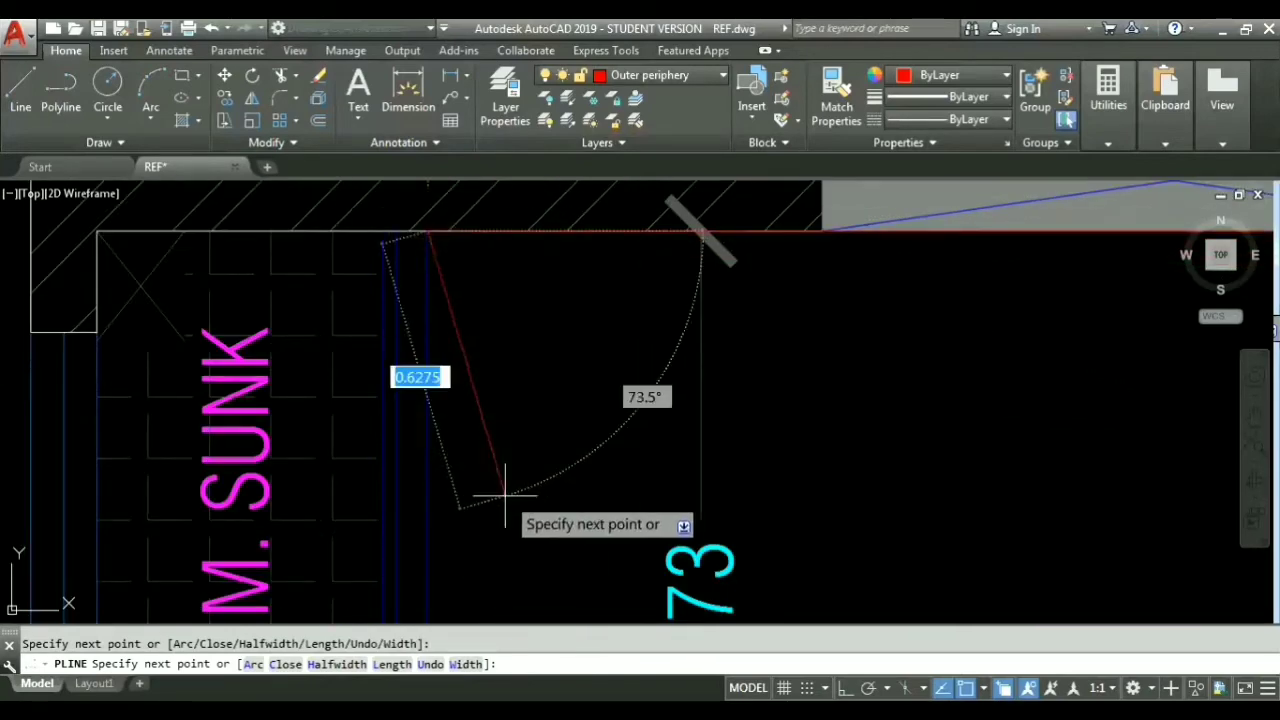
Step: Extend the outline down the W2 flower bed to the midpoint of column FSW35's outer edge, using mtp, and finish the polyline
{"action": "middle_click_drag", "start_coordinate": [505, 494], "coordinate": [614, 245]}
{"action": "scroll", "coordinate": [621, 242], "scroll_direction": "down", "scroll_amount": 5}
{"action": "mouse_move", "coordinate": [749, 285]}
{"action": "middle_mouse_down"}
{"action": "mouse_move", "coordinate": [928, 377]}
{"action": "mouse_move", "coordinate": [1270, 372]}
{"action": "mouse_move", "coordinate": [400, 320]}
{"action": "middle_mouse_up"}
{"action": "scroll", "coordinate": [660, 315], "scroll_direction": "up", "scroll_amount": 5}
{"action": "scroll", "coordinate": [511, 300], "scroll_direction": "up", "scroll_amount": 5}
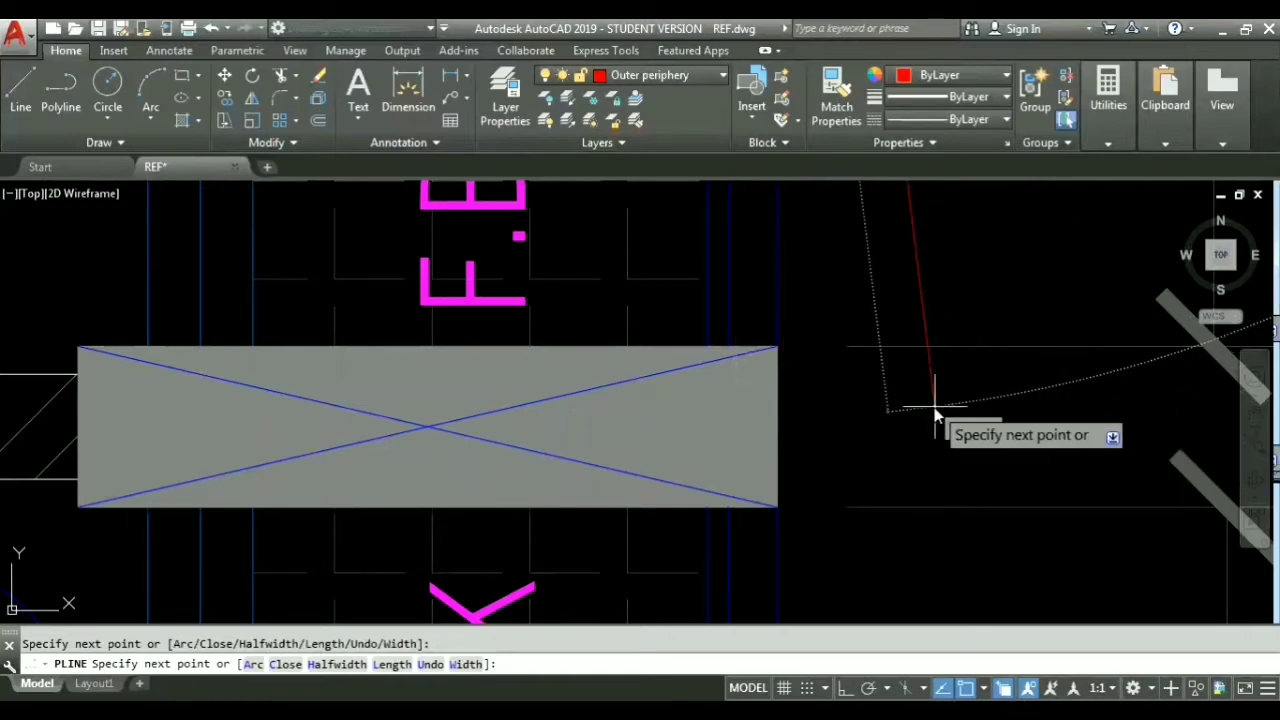
{"action": "type", "text": "mtp"}
{"action": "key", "text": "Return"}
{"action": "scroll", "coordinate": [786, 428], "scroll_direction": "up", "scroll_amount": 6}
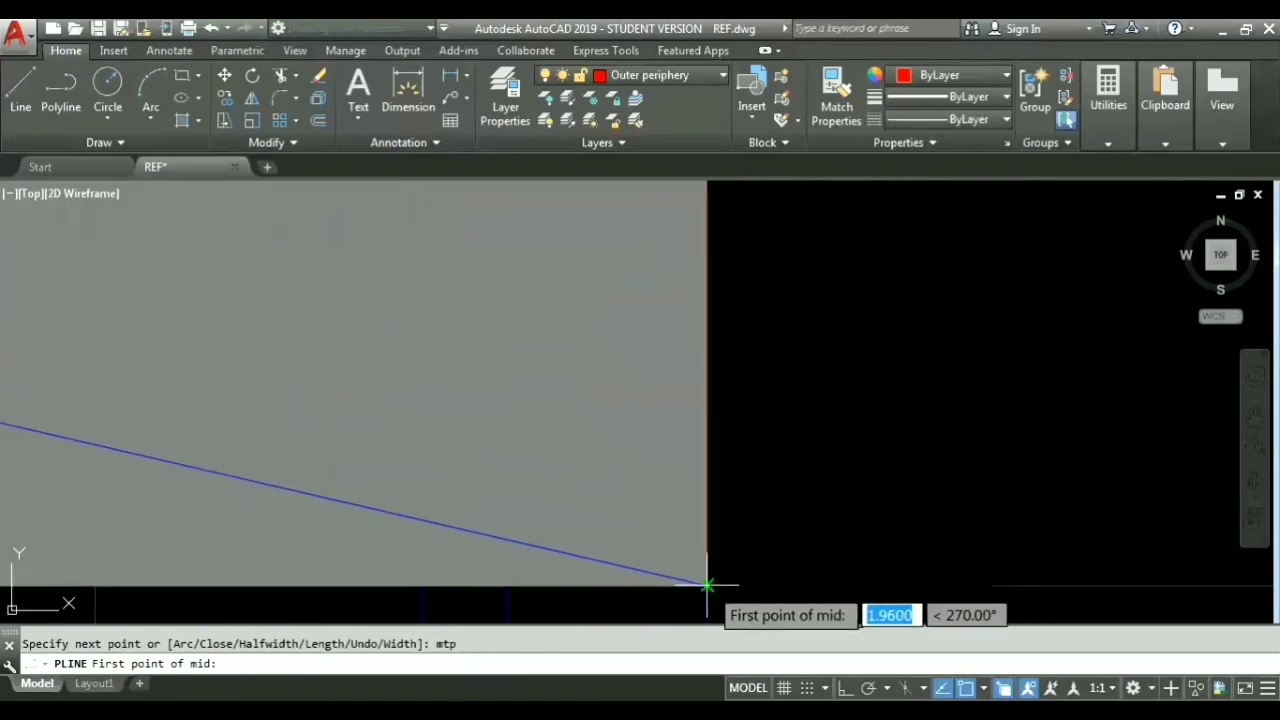
{"action": "middle_click_drag", "start_coordinate": [848, 300], "coordinate": [811, 471]}
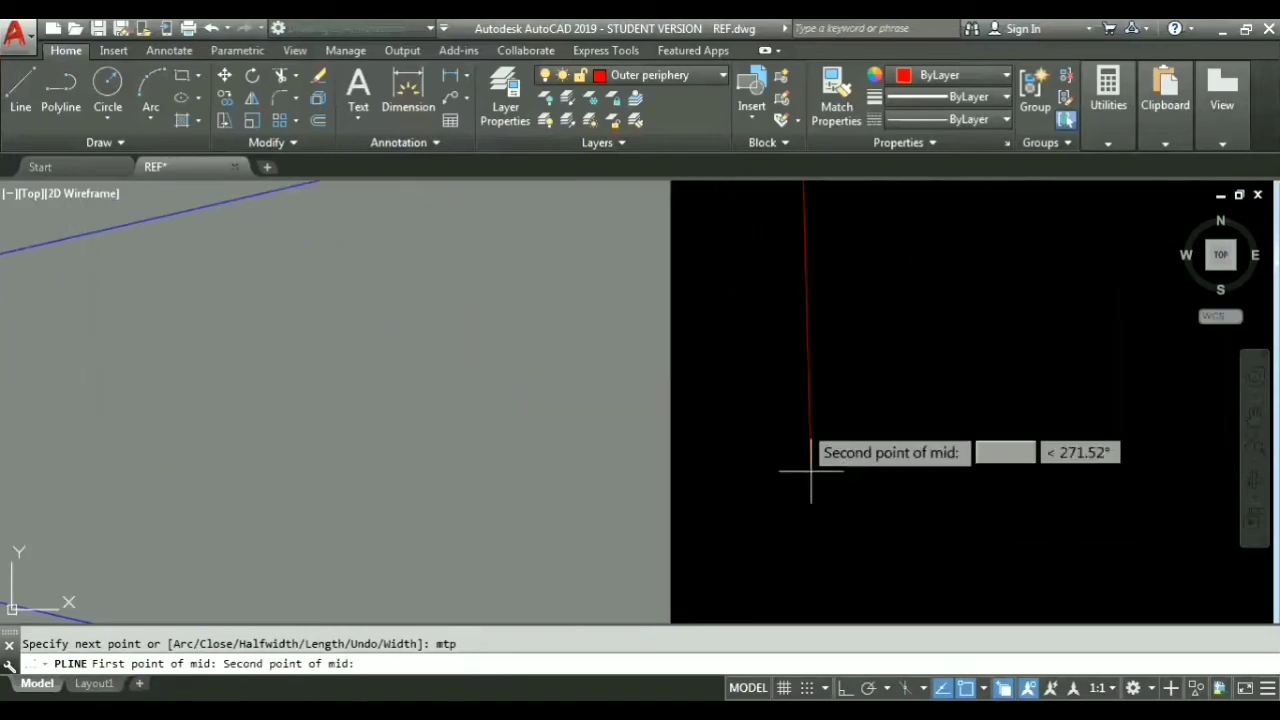
{"action": "scroll", "coordinate": [802, 400], "scroll_direction": "down", "scroll_amount": 2}
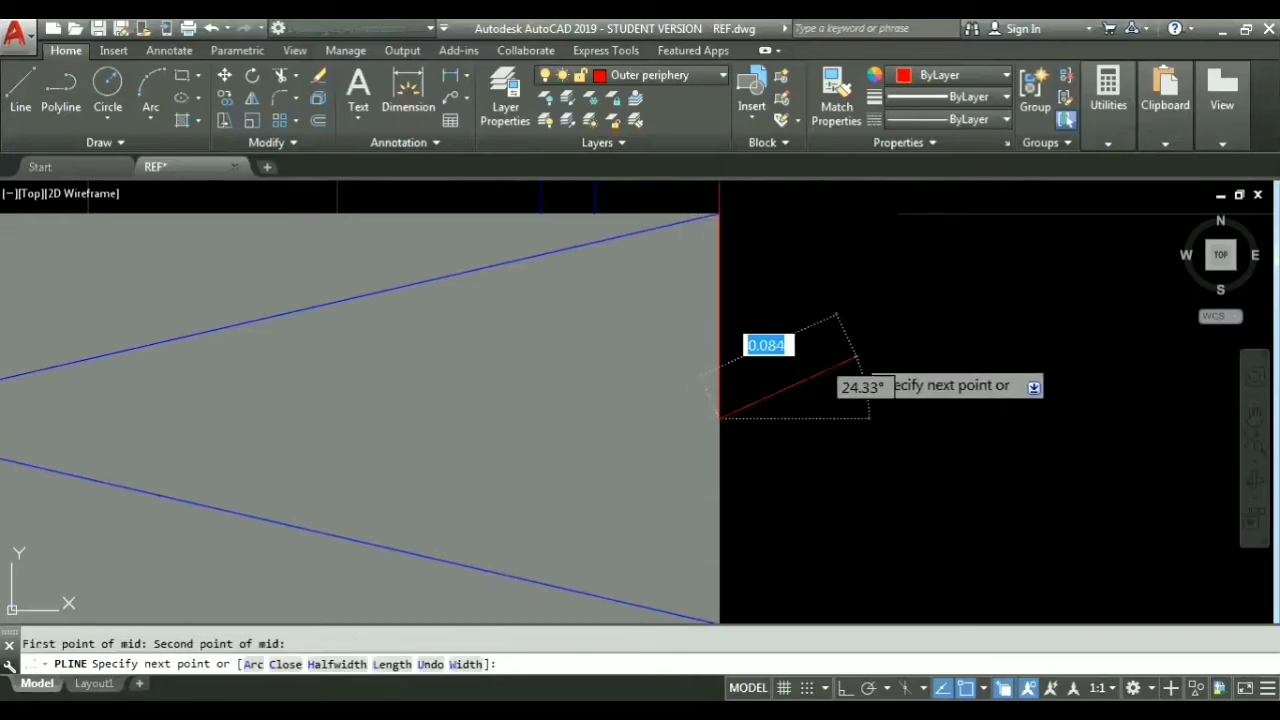
{"action": "left_click", "coordinate": [857, 357]}
{"action": "scroll", "coordinate": [814, 354], "scroll_direction": "down", "scroll_amount": 6}
{"action": "middle_click_drag", "start_coordinate": [780, 300], "coordinate": [743, 506]}
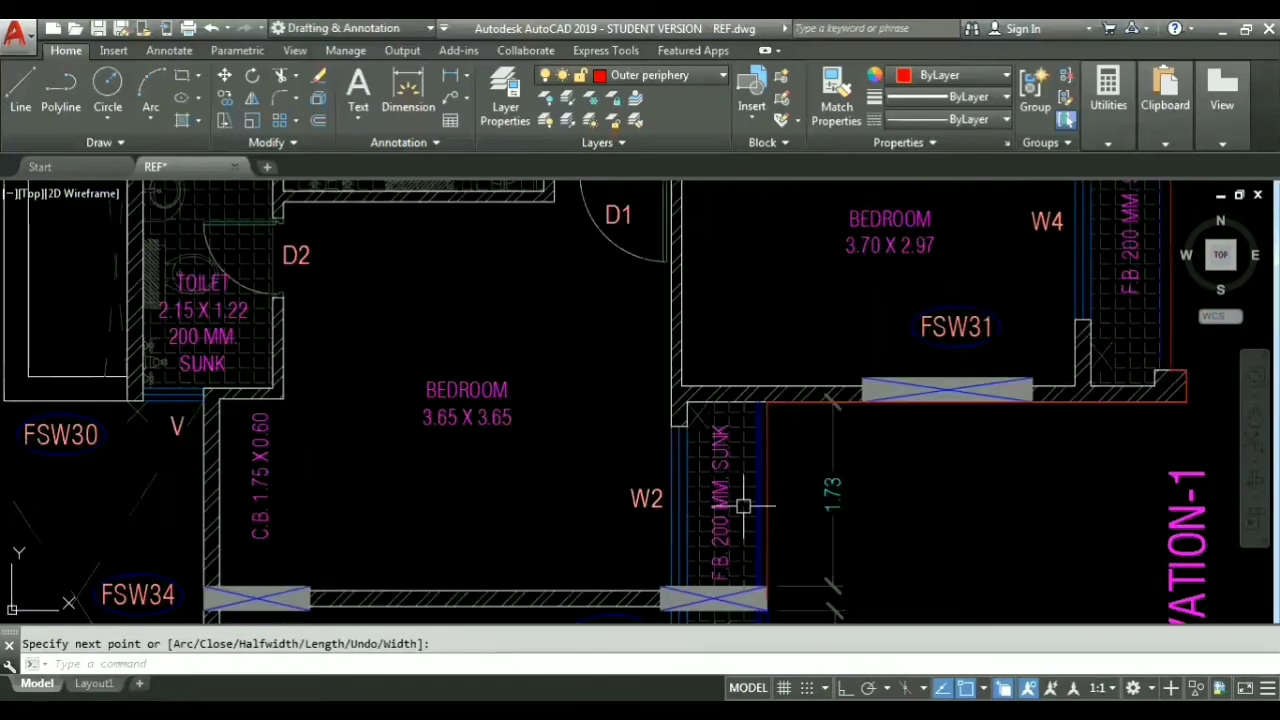
Step: Turn on lineweight display in the lineweight settings
{"action": "scroll", "coordinate": [762, 448], "scroll_direction": "down", "scroll_amount": 2}
{"action": "middle_click_drag", "start_coordinate": [864, 334], "coordinate": [826, 548]}
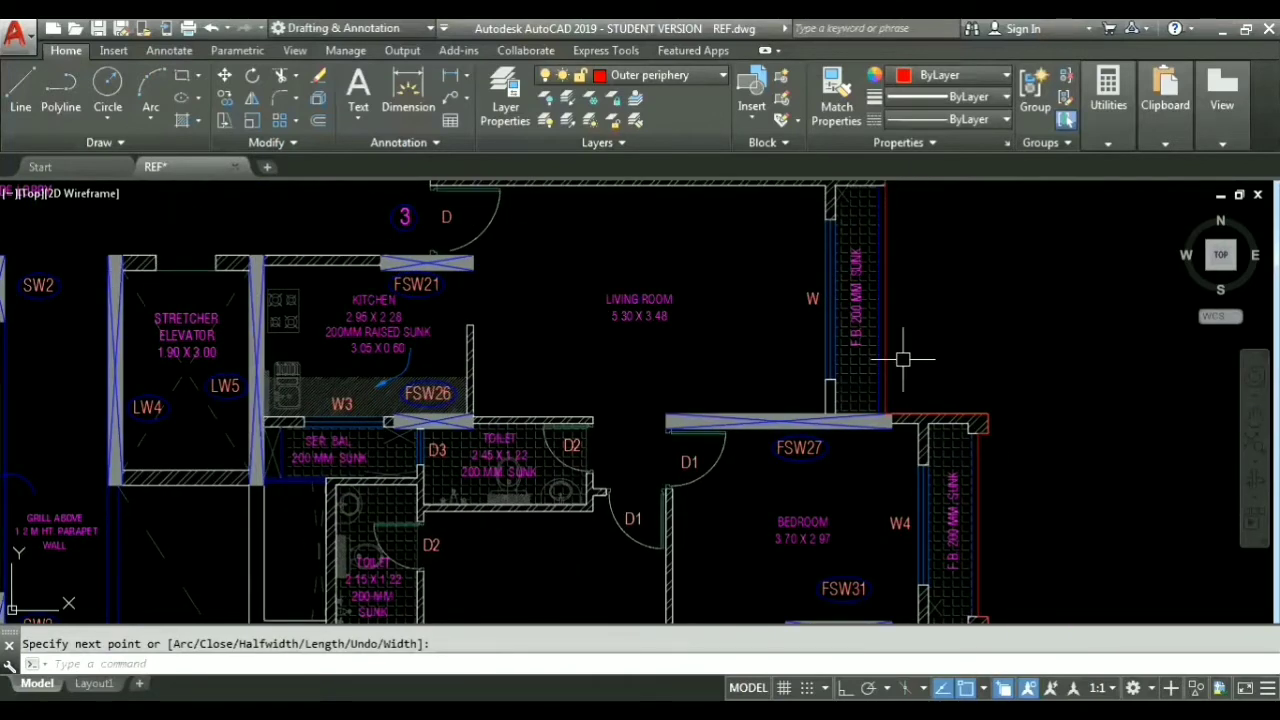
{"action": "type", "text": "Lw"}
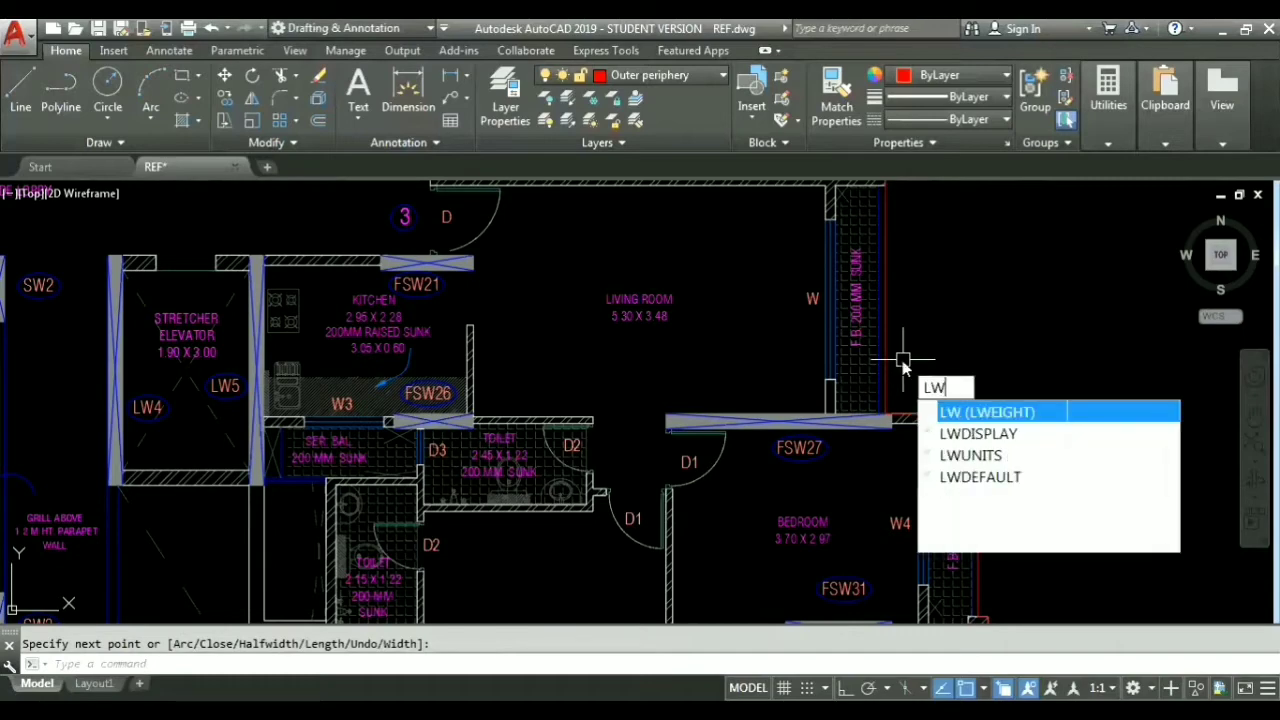
{"action": "key", "text": "Return"}
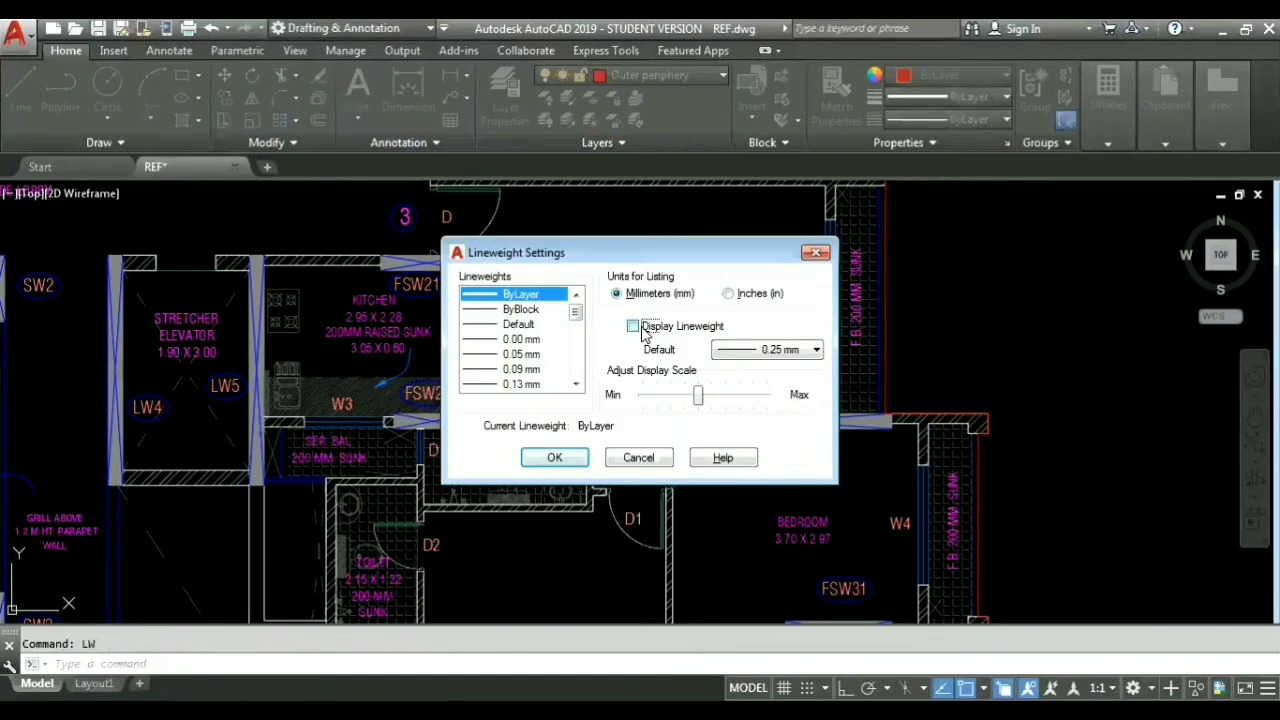
{"action": "left_click", "coordinate": [562, 461]}
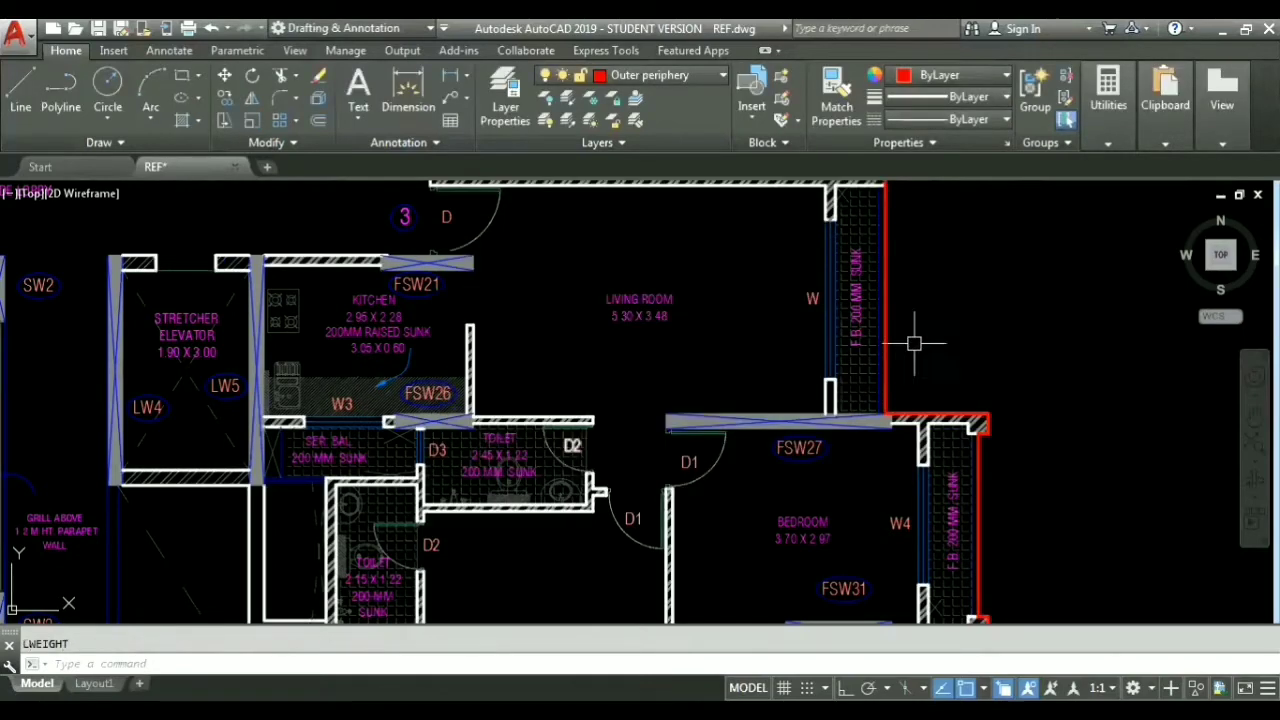
Step: Examine the outer periphery outline around the plan and the flats beside the central void
{"action": "middle_click_drag", "start_coordinate": [926, 302], "coordinate": [824, 591]}
{"action": "middle_click_drag", "start_coordinate": [722, 346], "coordinate": [741, 636]}
{"action": "scroll", "coordinate": [797, 496], "scroll_direction": "down", "scroll_amount": 5}
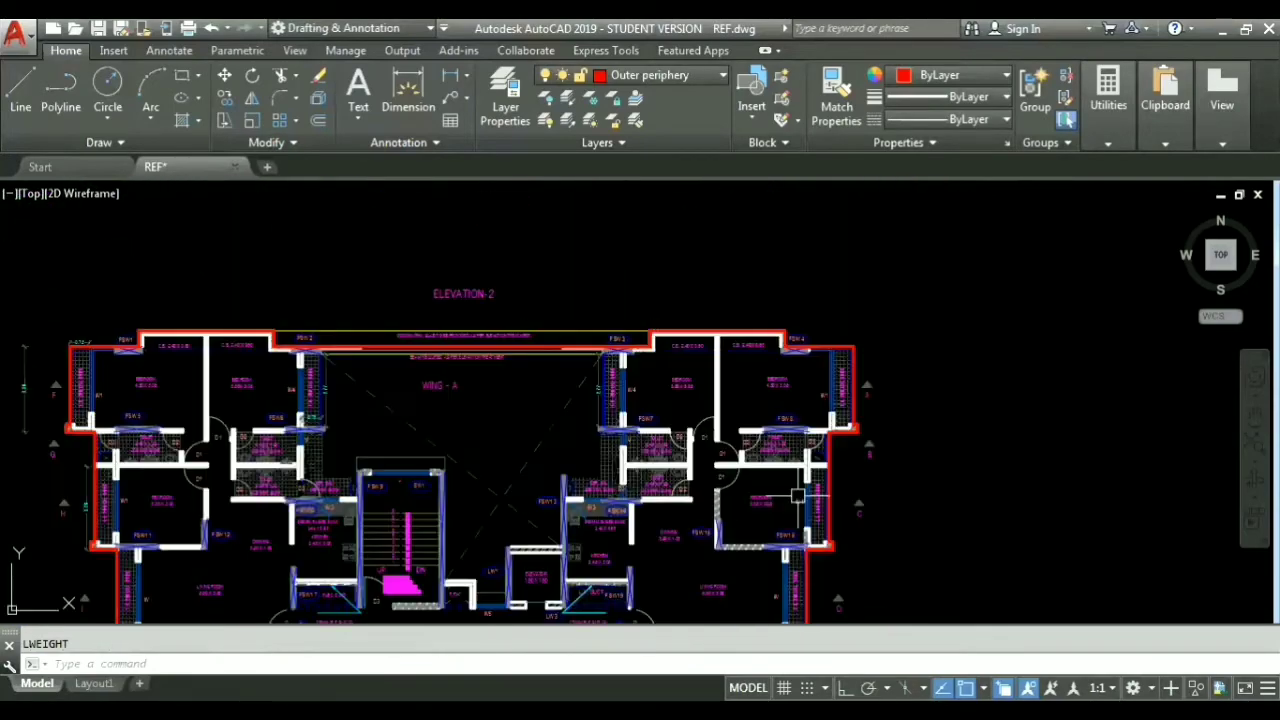
{"action": "scroll", "coordinate": [450, 402], "scroll_direction": "up", "scroll_amount": 4}
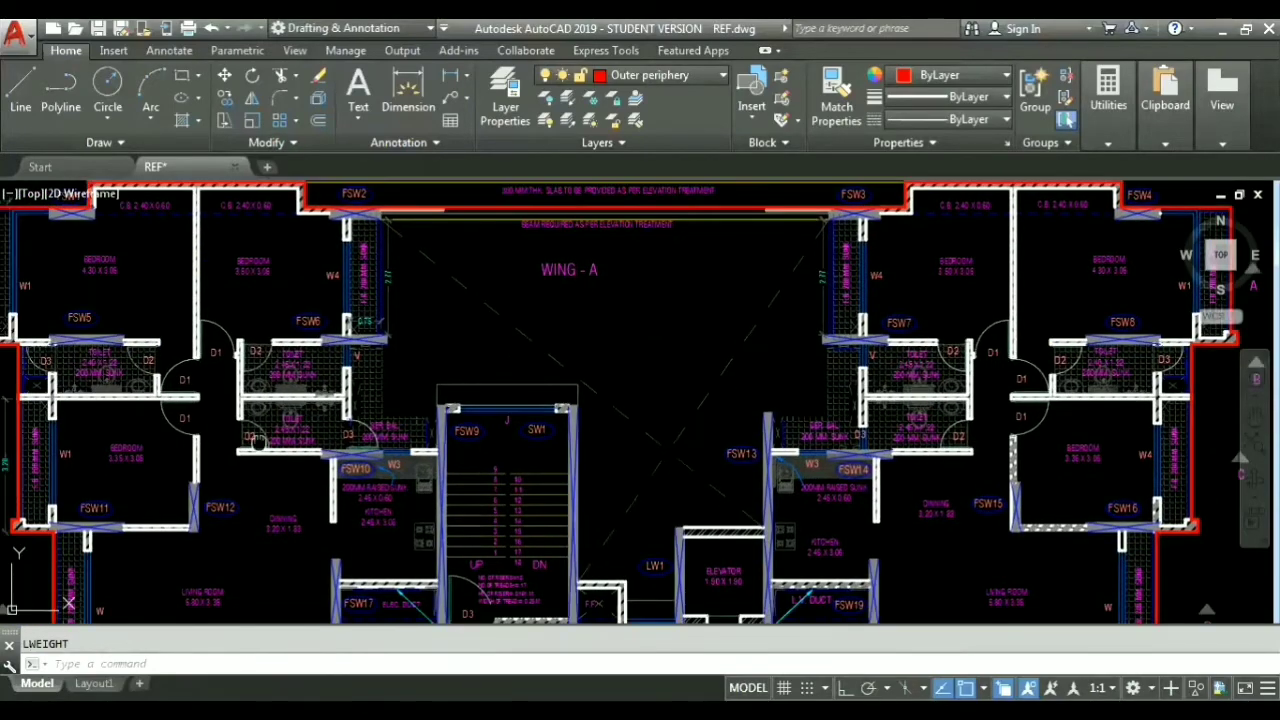
{"action": "middle_click_drag", "start_coordinate": [431, 612], "coordinate": [363, 385]}
{"action": "middle_click_drag", "start_coordinate": [432, 520], "coordinate": [468, 335]}
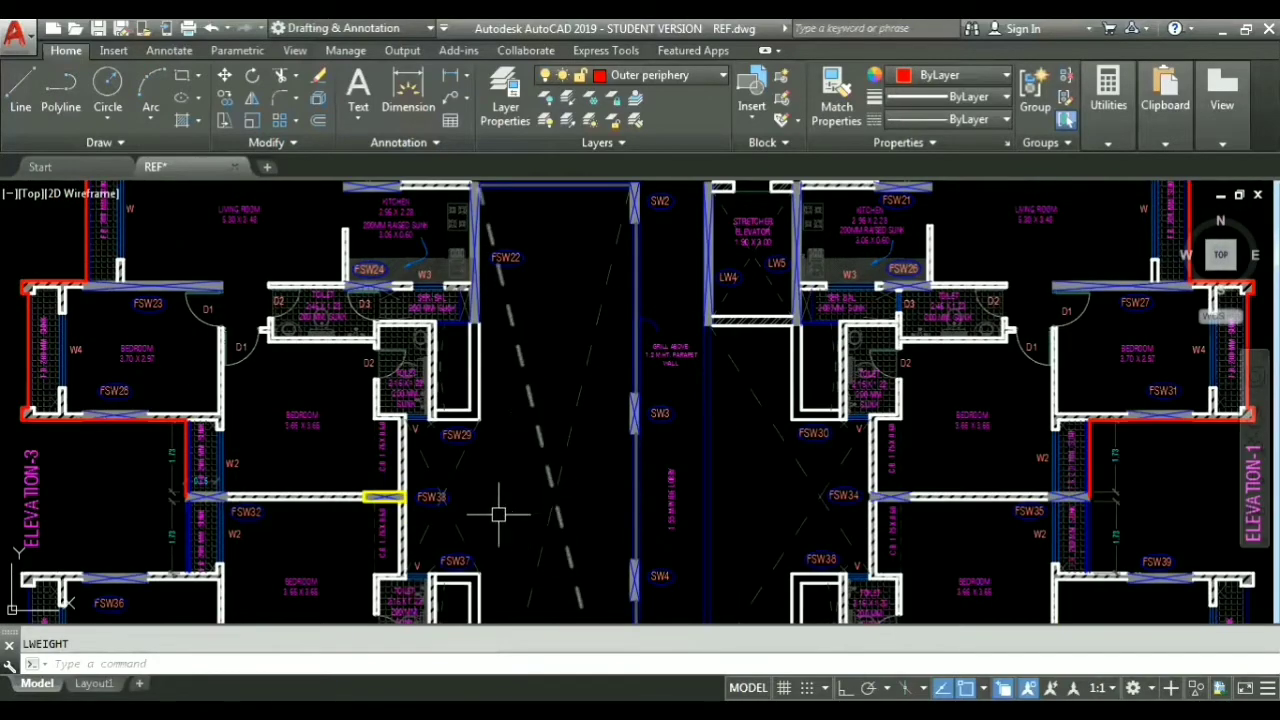
{"action": "scroll", "coordinate": [240, 500], "scroll_direction": "up", "scroll_amount": 3}
{"action": "scroll", "coordinate": [334, 371], "scroll_direction": "down", "scroll_amount": 3}
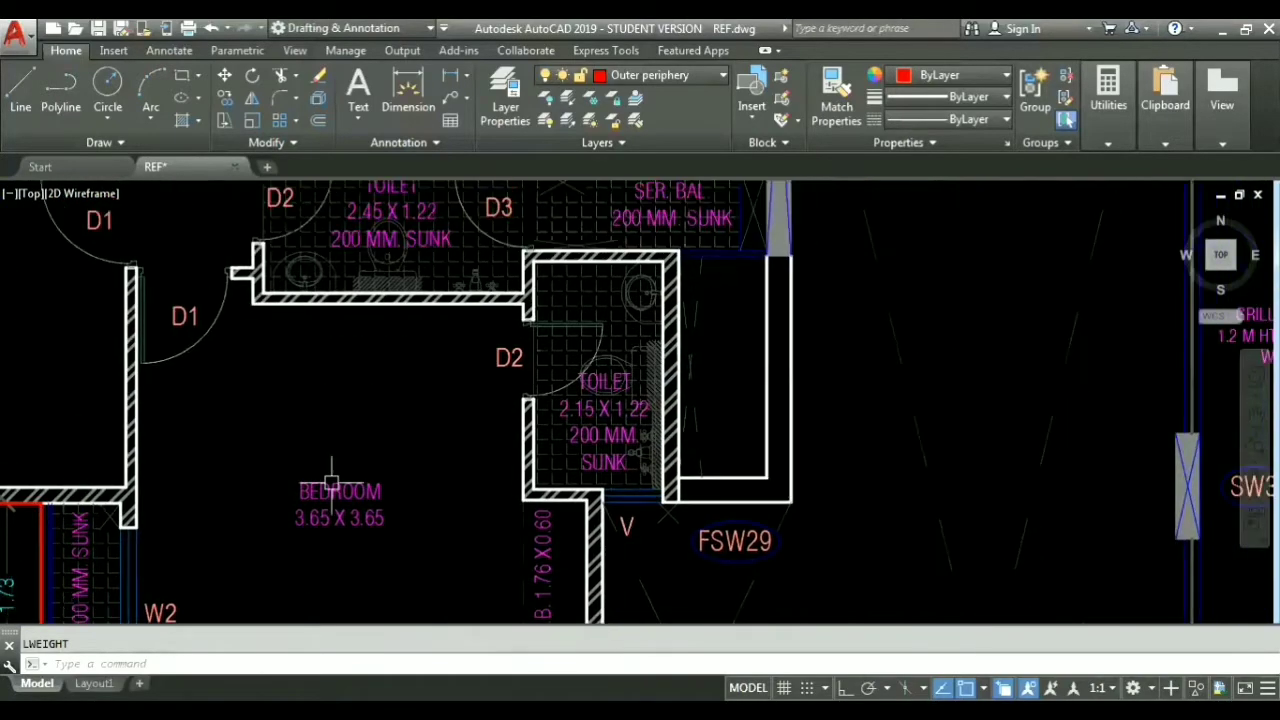
{"action": "middle_click_drag", "start_coordinate": [598, 390], "coordinate": [584, 430]}
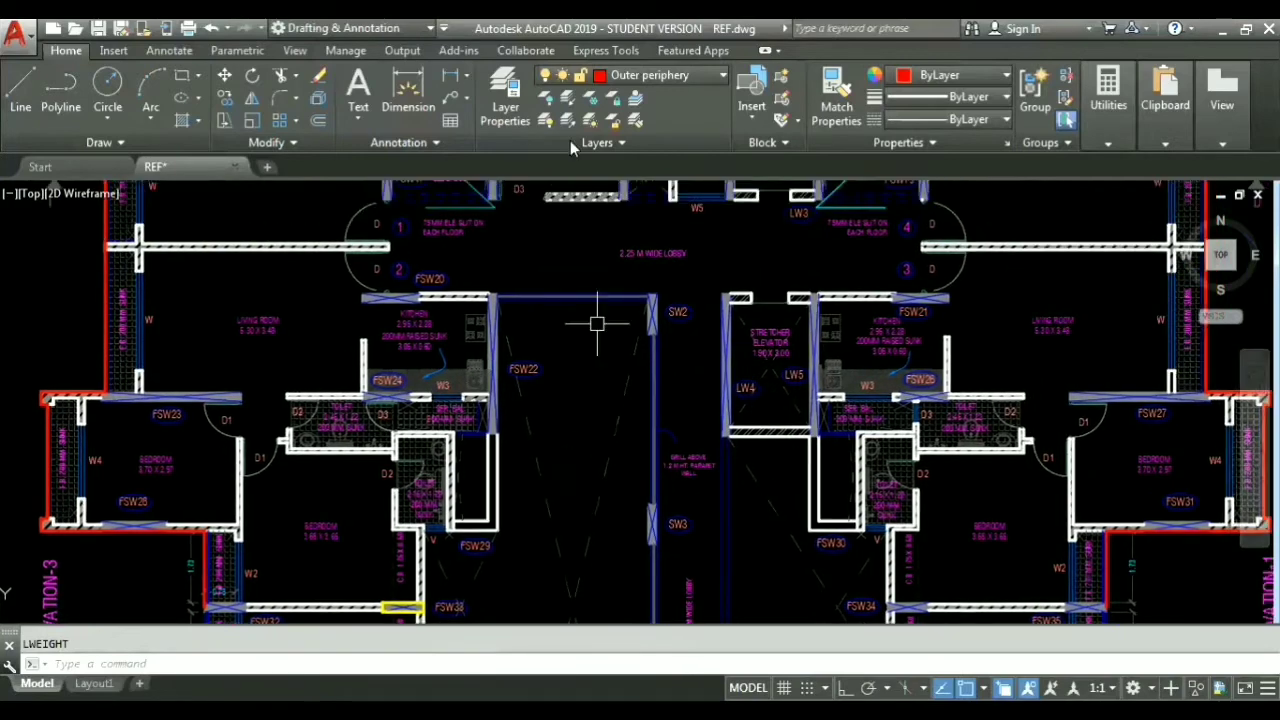
Step: Make Flower beds the current layer
{"action": "left_click", "coordinate": [712, 80]}
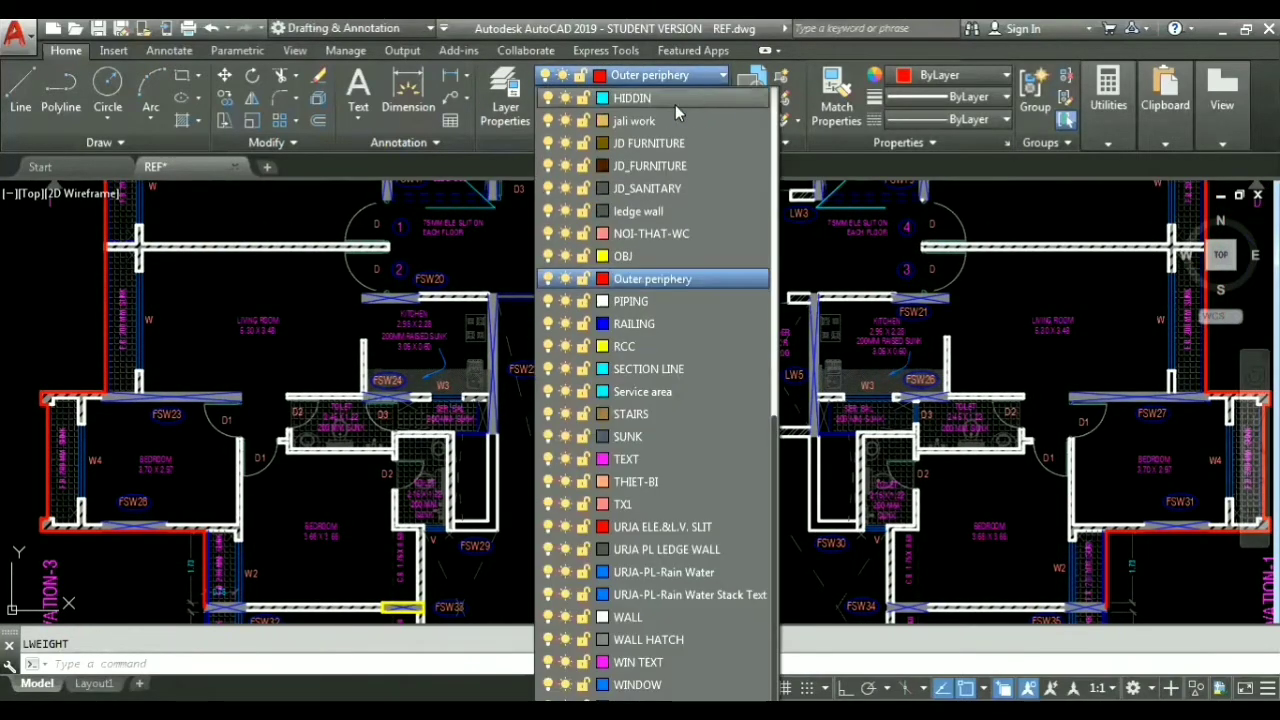
{"action": "scroll", "coordinate": [675, 290], "scroll_direction": "up", "scroll_amount": 8}
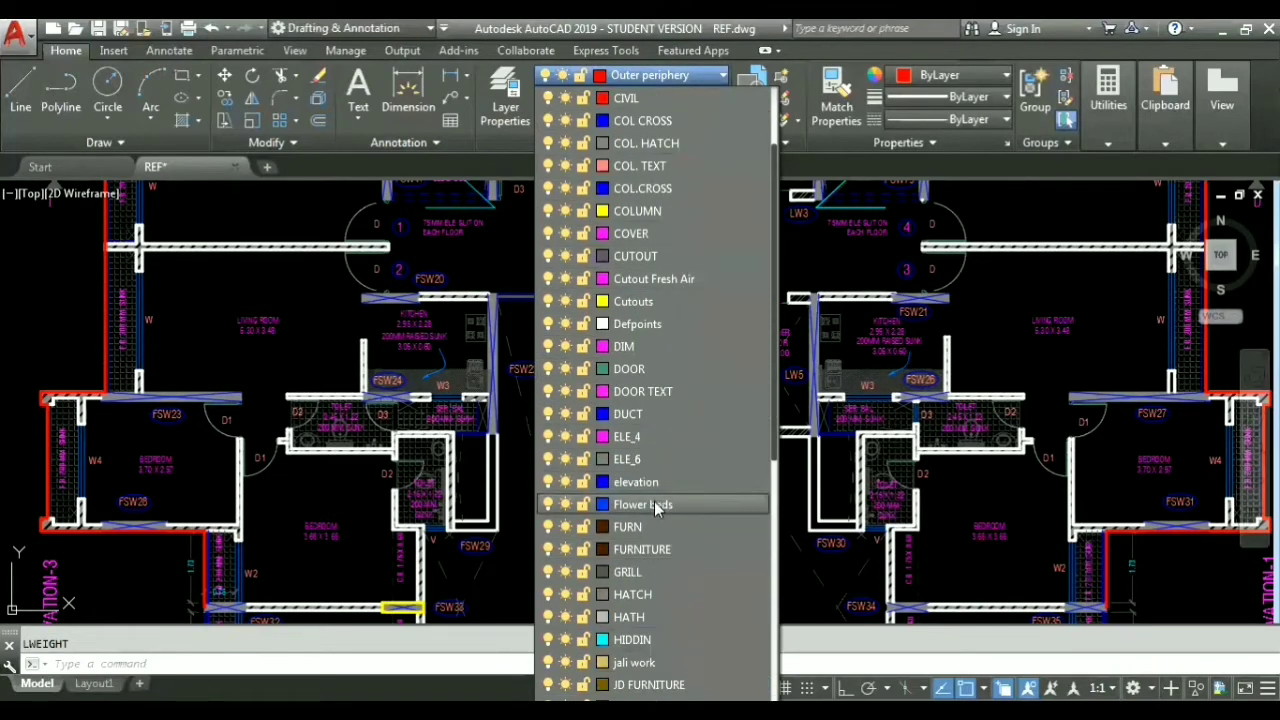
{"action": "left_click", "coordinate": [655, 506]}
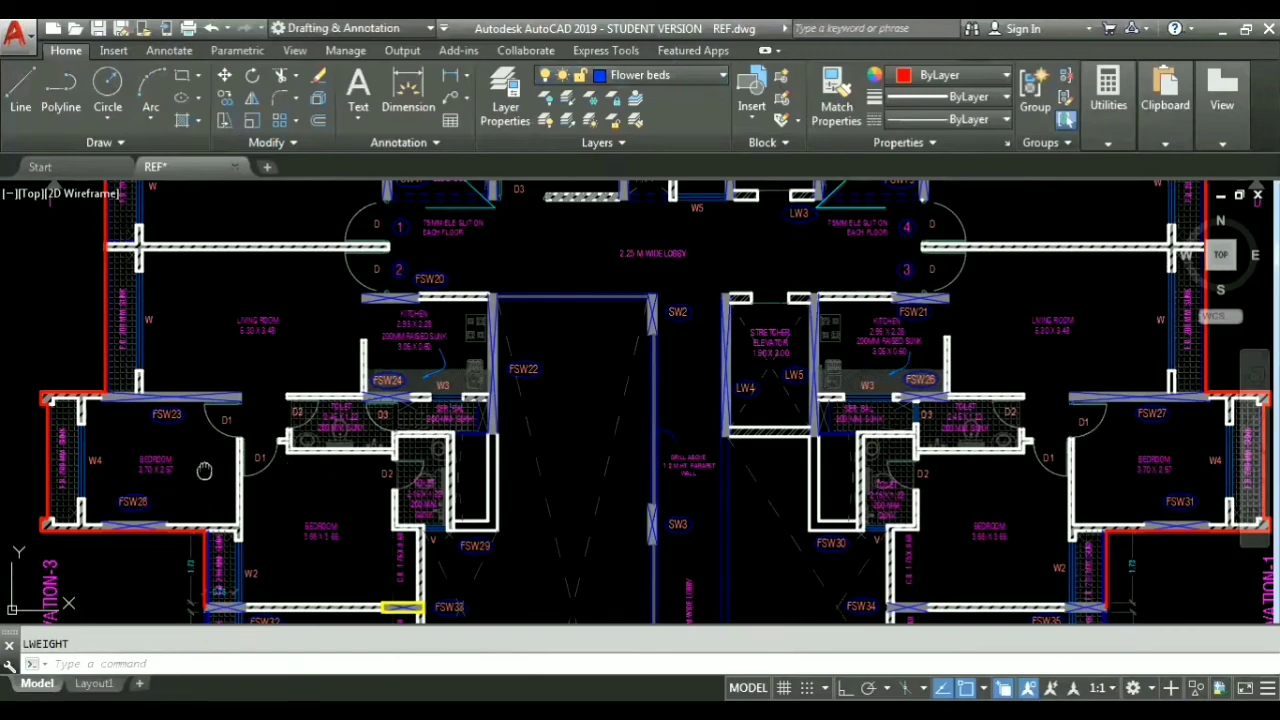
Step: Start a polyline at the W2 flower bed's inner corner on column FSW32 and run it along the column to the periphery line
{"action": "scroll", "coordinate": [204, 470], "scroll_direction": "up", "scroll_amount": 6}
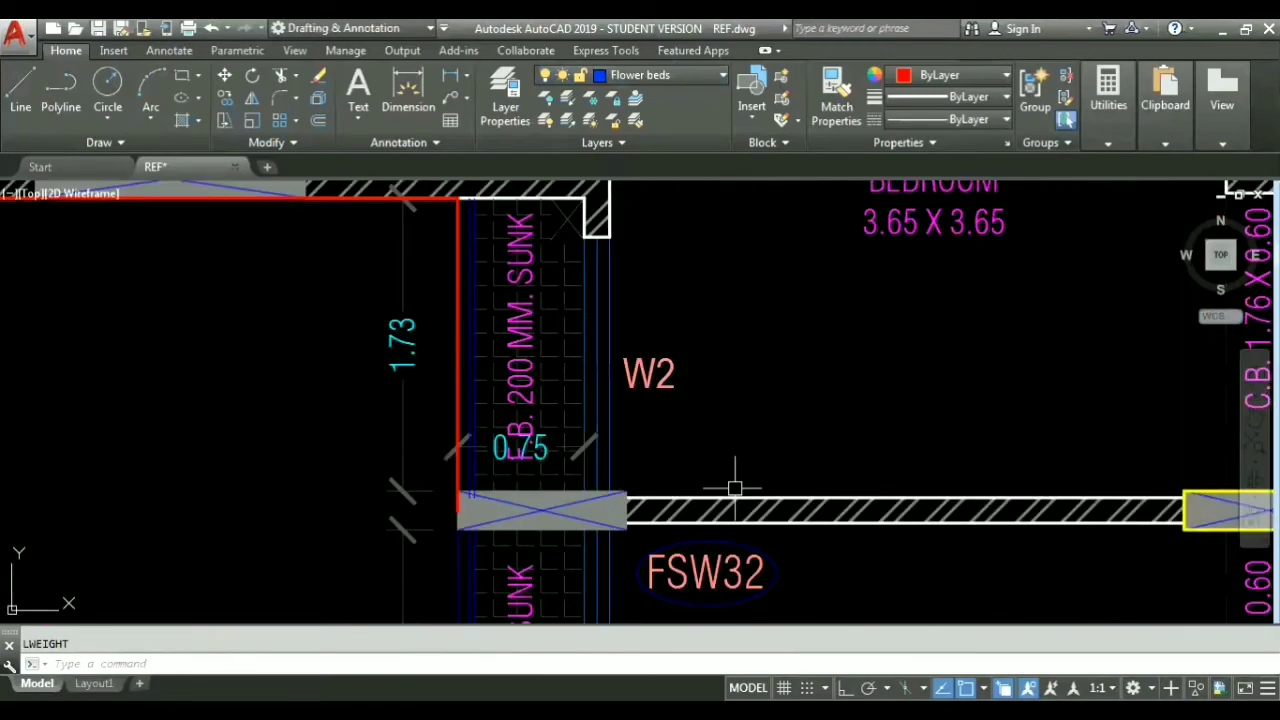
{"action": "scroll", "coordinate": [544, 465], "scroll_direction": "up", "scroll_amount": 2}
{"action": "type", "text": "pl"}
{"action": "key", "text": "Return"}
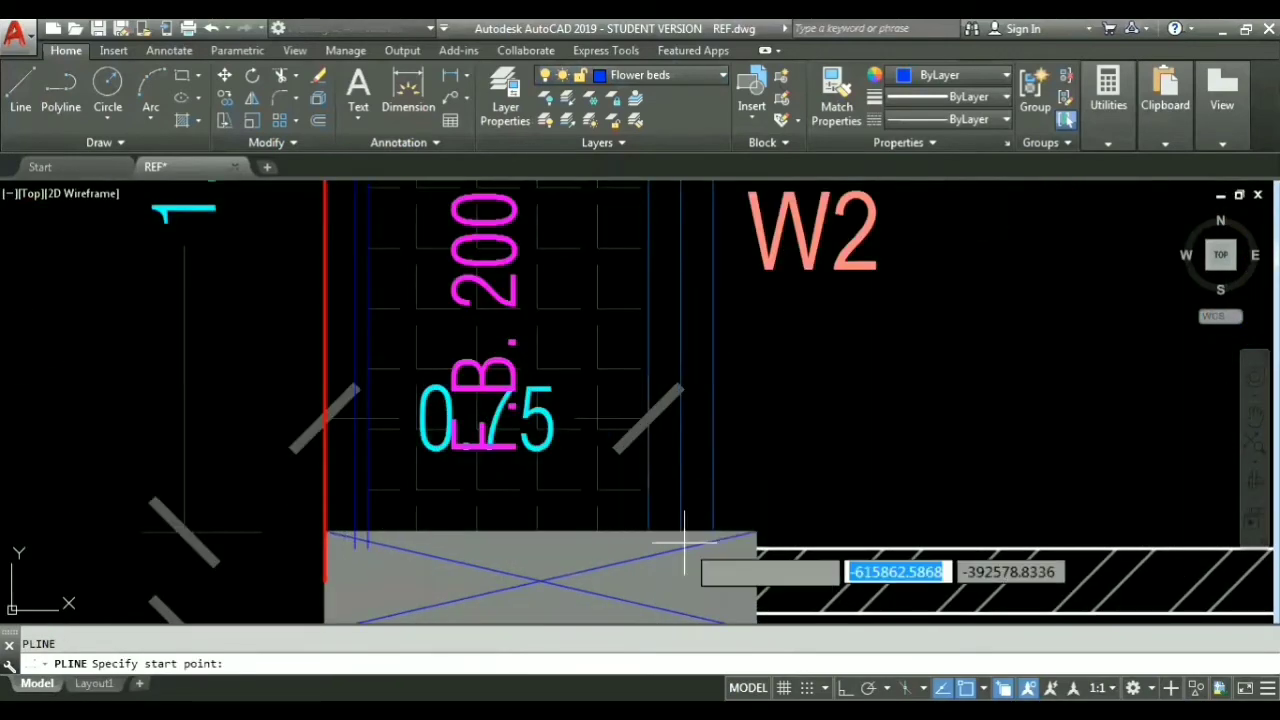
{"action": "left_click", "coordinate": [648, 533]}
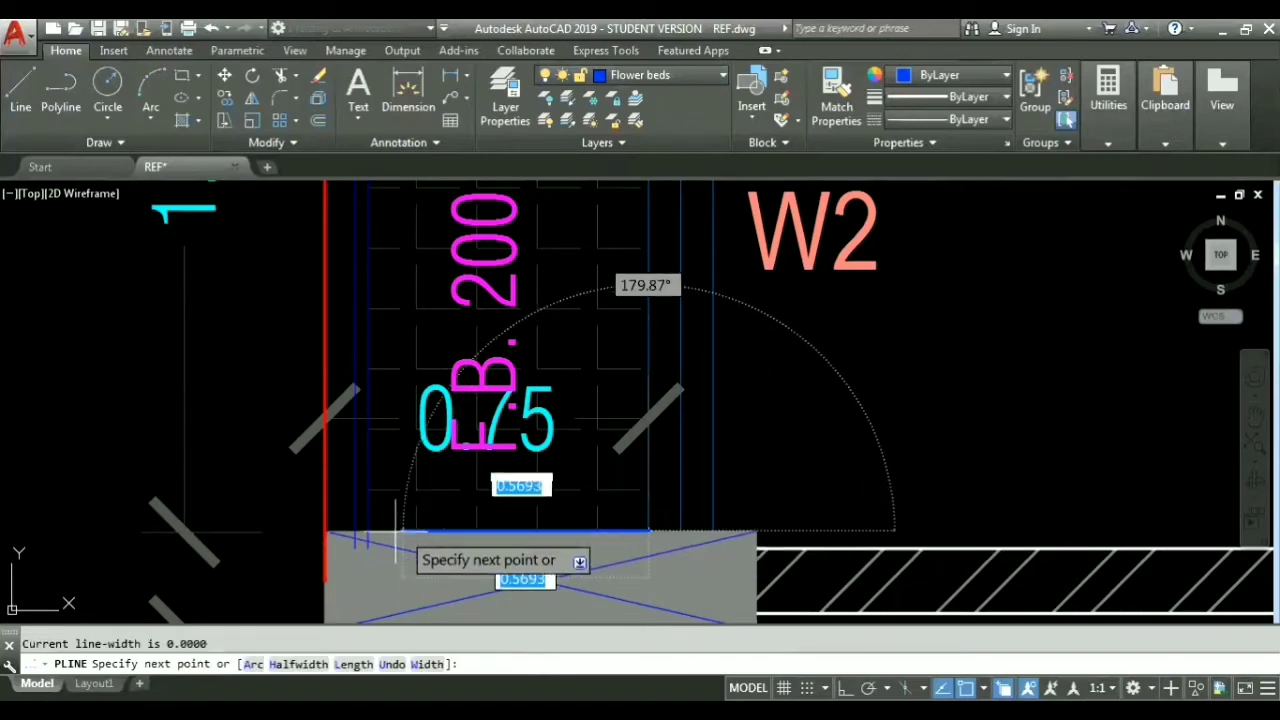
{"action": "left_click", "coordinate": [368, 531]}
{"action": "scroll", "coordinate": [380, 520], "scroll_direction": "down", "scroll_amount": 1}
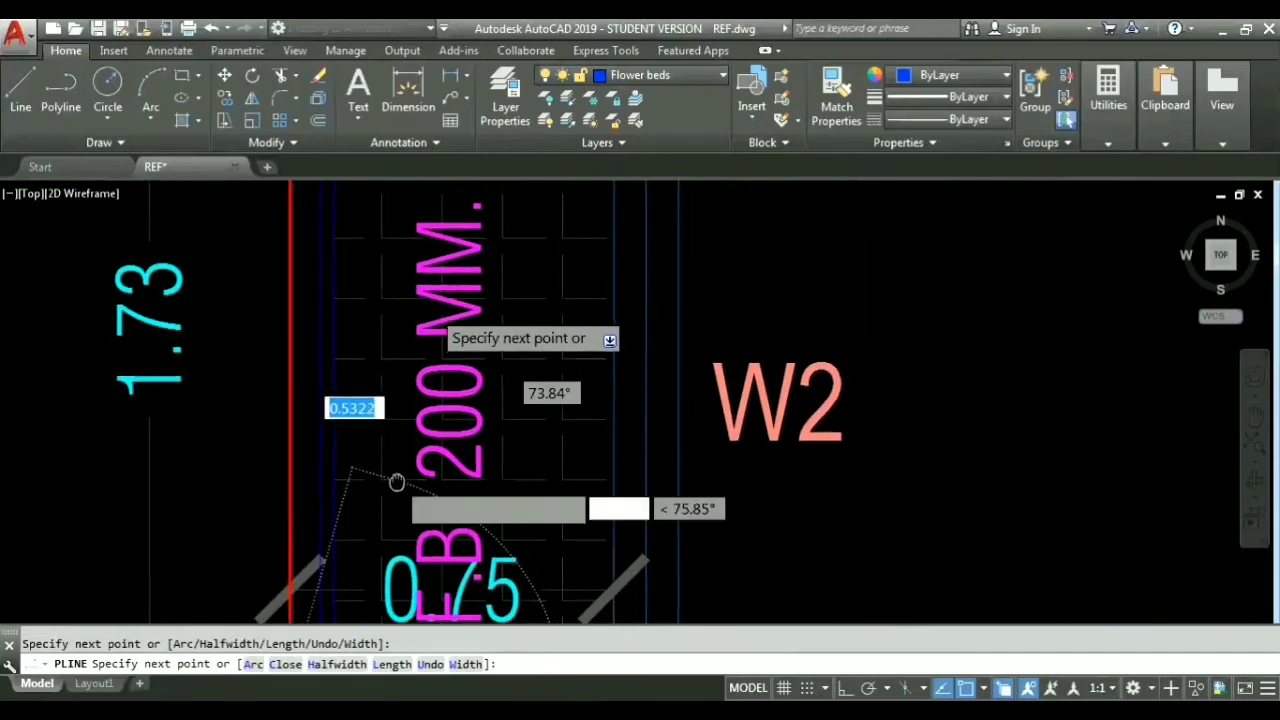
{"action": "scroll", "coordinate": [380, 520], "scroll_direction": "up", "scroll_amount": 3}
{"action": "scroll", "coordinate": [288, 505], "scroll_direction": "up", "scroll_amount": 2}
{"action": "middle_click_drag", "start_coordinate": [349, 549], "coordinate": [271, 434]}
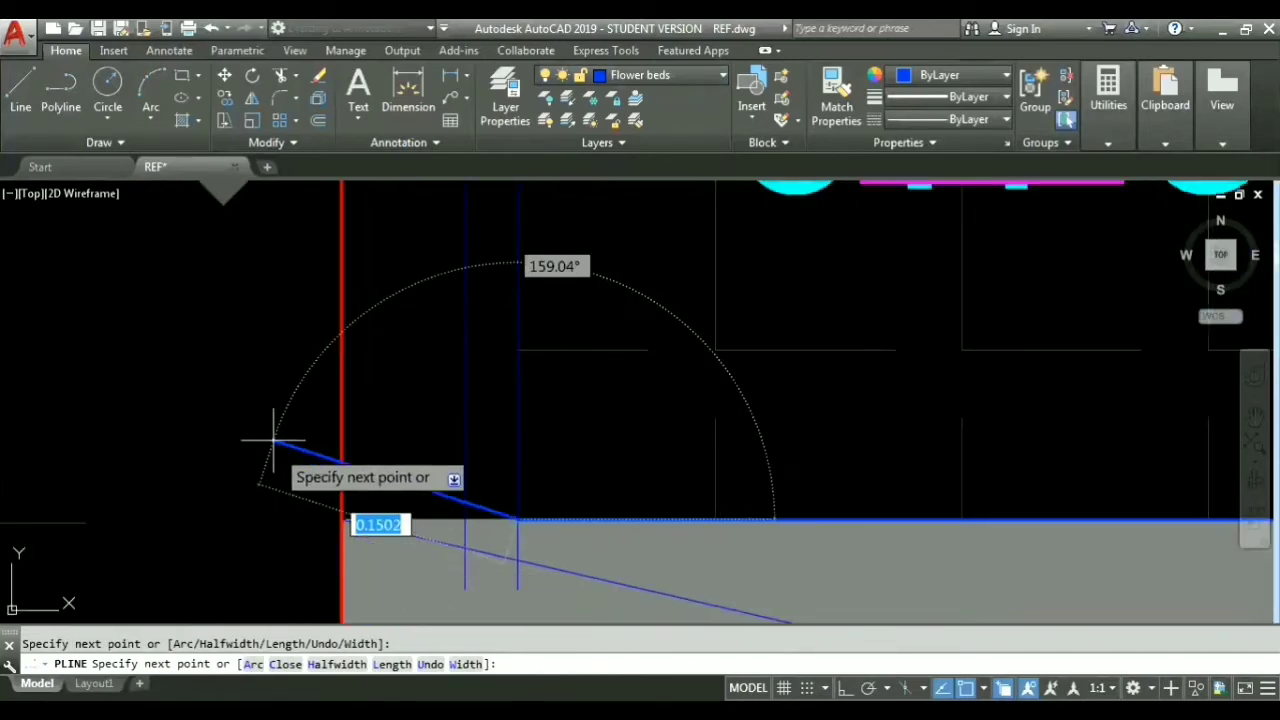
{"action": "left_click", "coordinate": [342, 520]}
Step: Continue the W2 flower bed outline up the periphery line and along the wall above, and close it
{"action": "middle_click_drag", "start_coordinate": [420, 280], "coordinate": [350, 590]}
{"action": "scroll", "coordinate": [442, 328], "scroll_direction": "down", "scroll_amount": 4}
{"action": "scroll", "coordinate": [300, 500], "scroll_direction": "down", "scroll_amount": 4}
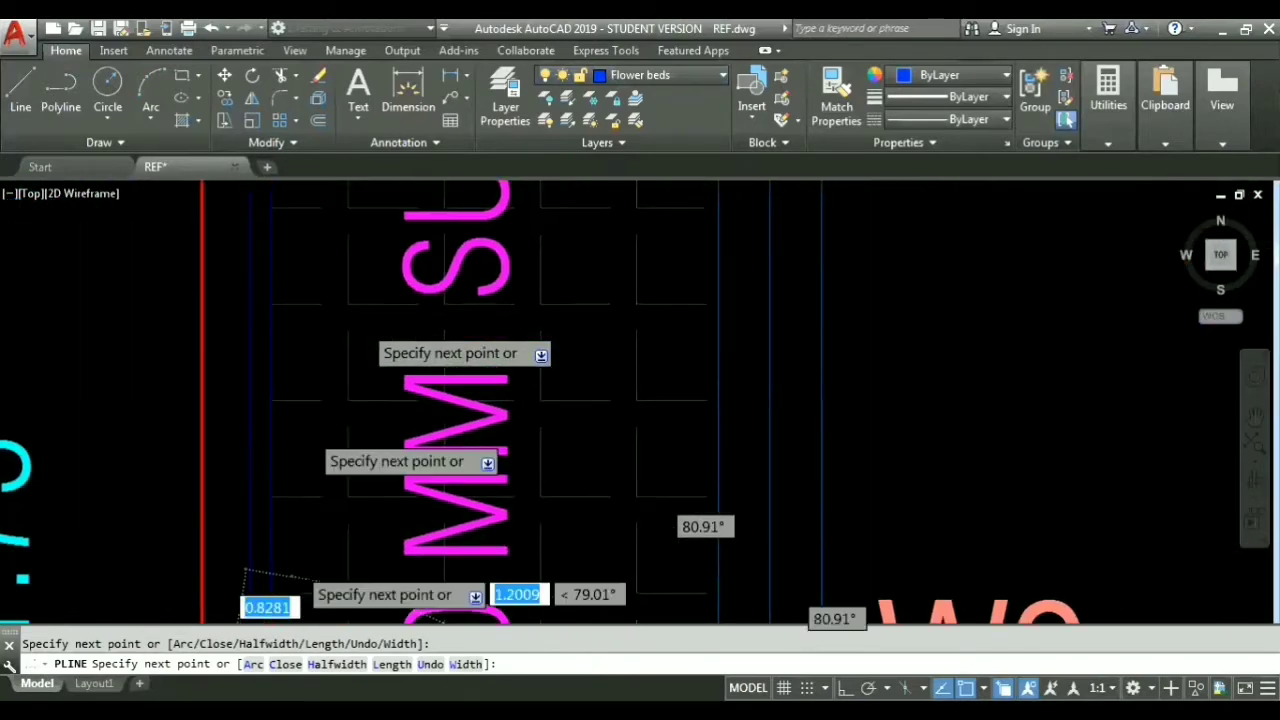
{"action": "left_click", "coordinate": [277, 218]}
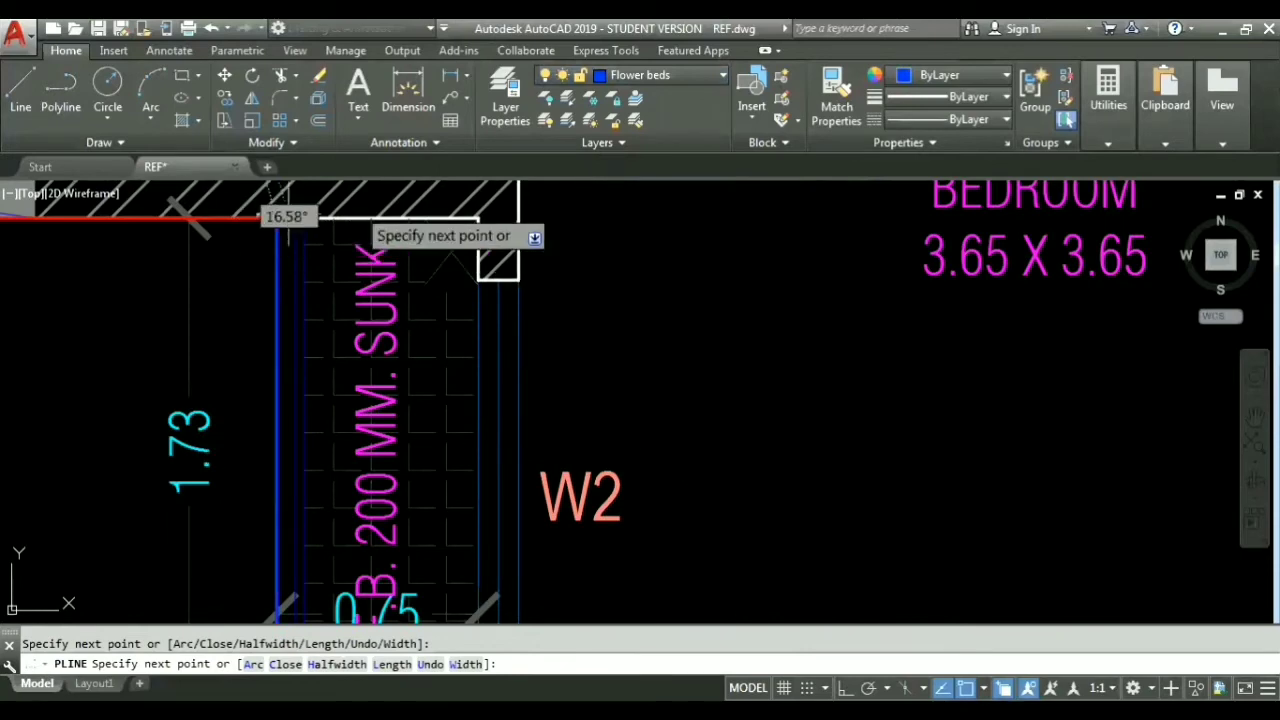
{"action": "middle_click_drag", "start_coordinate": [468, 600], "coordinate": [514, 342]}
{"action": "type", "text": "c"}
{"action": "key", "text": "Return"}
Step: Start the W4 flower bed outline near FSW28 at its lower inner corner, following the wall return to the periphery line
{"action": "scroll", "coordinate": [514, 395], "scroll_direction": "down", "scroll_amount": 5}
{"action": "middle_click_drag", "start_coordinate": [458, 229], "coordinate": [663, 514]}
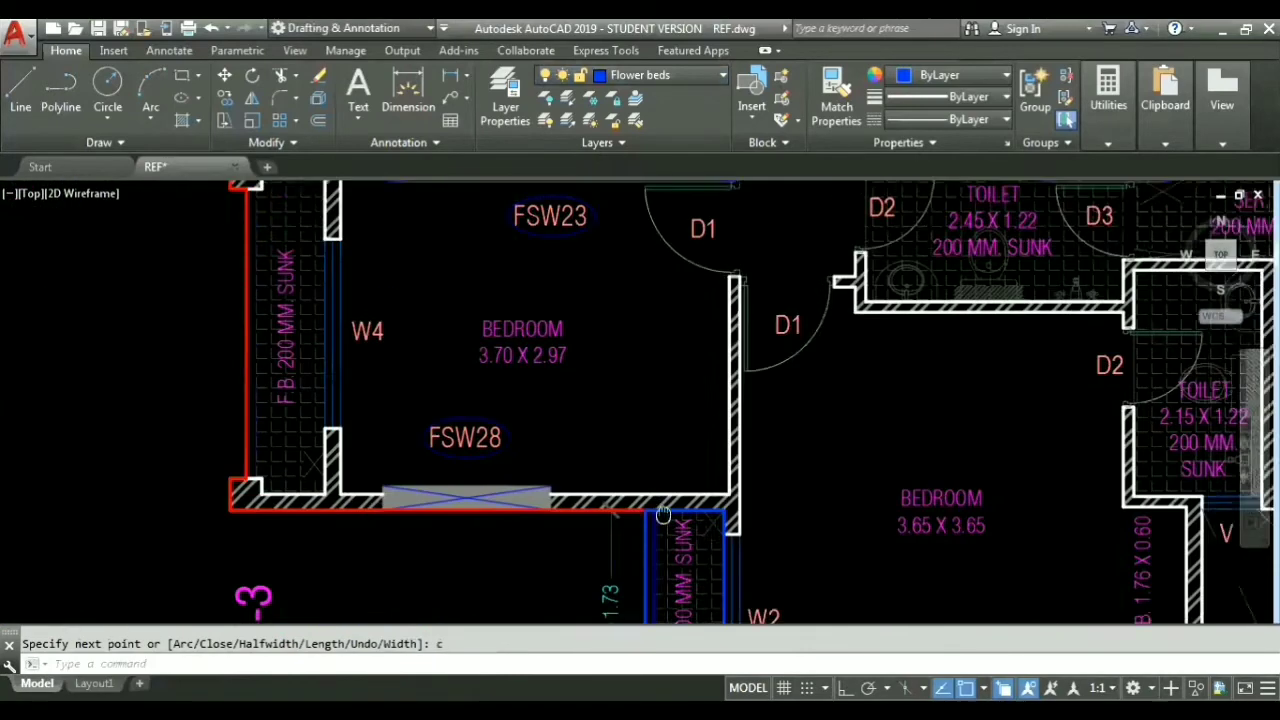
{"action": "scroll", "coordinate": [205, 490], "scroll_direction": "up", "scroll_amount": 6}
{"action": "key", "text": "Return"}
{"action": "left_click", "coordinate": [710, 522]}
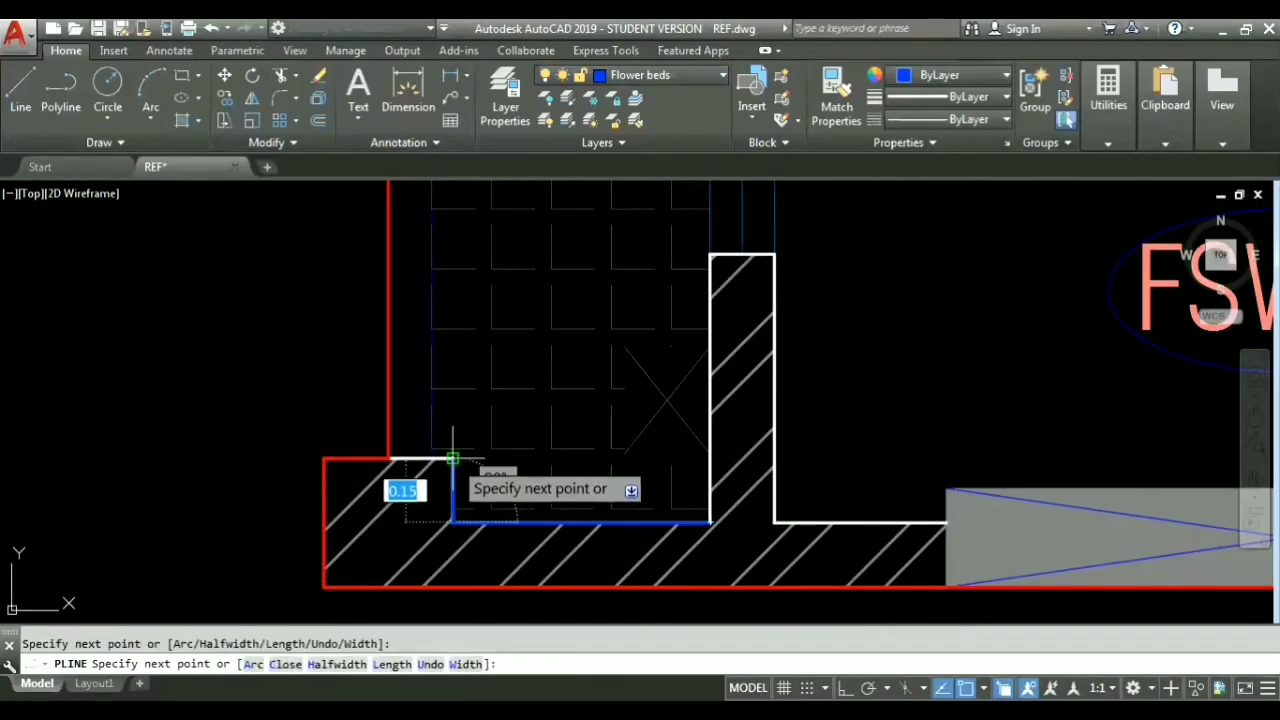
{"action": "left_click", "coordinate": [388, 458]}
Step: Carry the W4 flower bed outline up the periphery line and around the wall return below the FSW23 wall
{"action": "scroll", "coordinate": [388, 458], "scroll_direction": "down", "scroll_amount": 2}
{"action": "middle_click_drag", "start_coordinate": [305, 283], "coordinate": [245, 541]}
{"action": "scroll", "coordinate": [248, 530], "scroll_direction": "down", "scroll_amount": 2}
{"action": "middle_click_drag", "start_coordinate": [271, 295], "coordinate": [311, 502]}
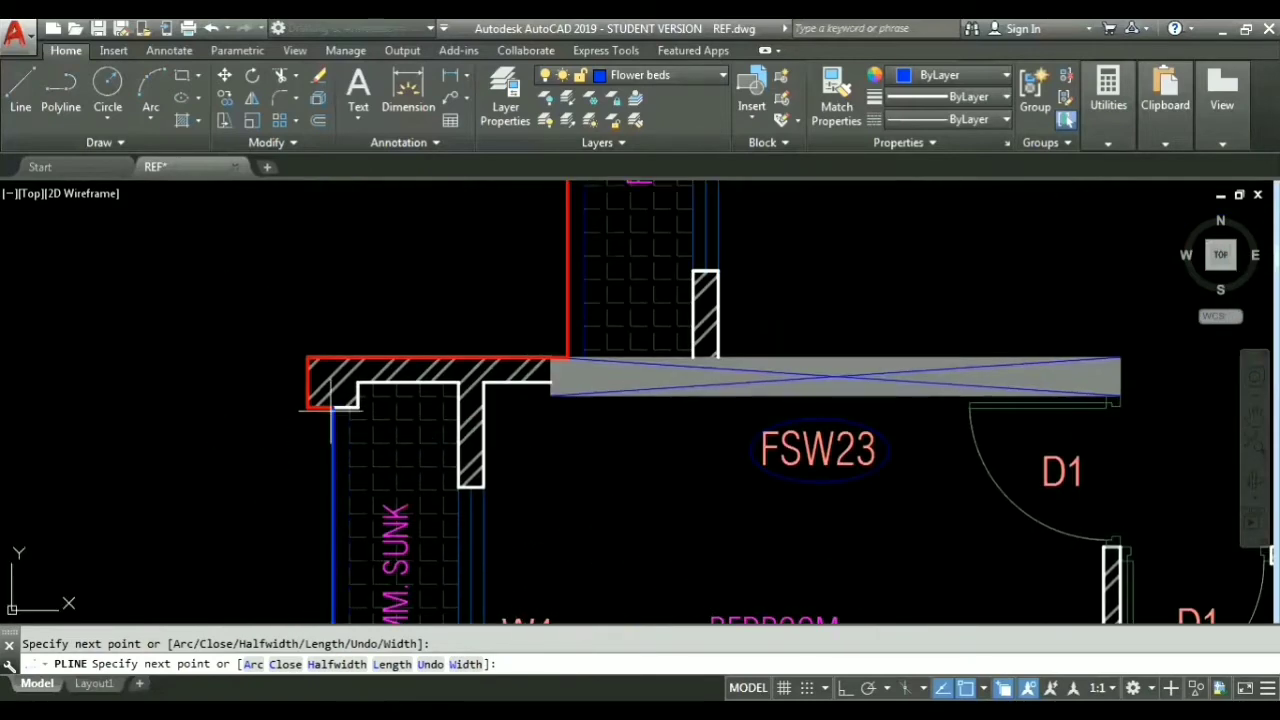
{"action": "scroll", "coordinate": [331, 408], "scroll_direction": "up", "scroll_amount": 4}
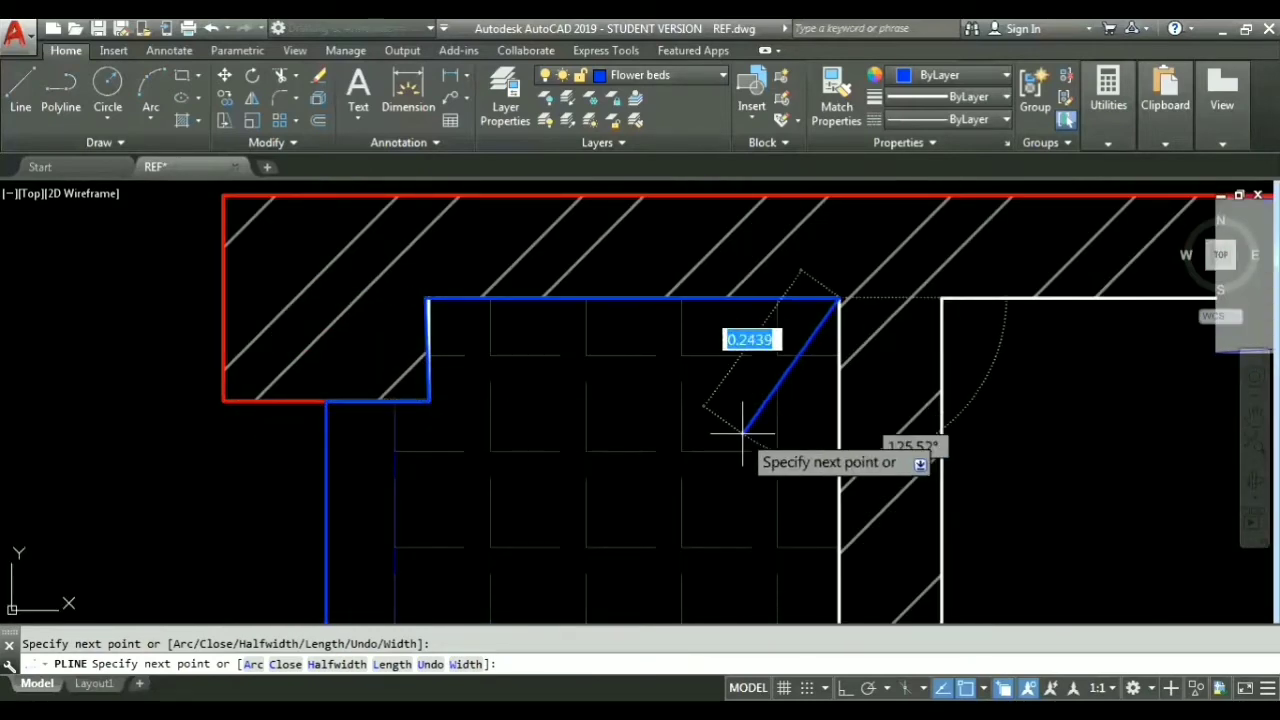
Step: Undo the last part of the outline and redraw the bed's upper edge 0.6 m from the wall return to its inner corner
{"action": "key", "text": "ctrl+z"}
{"action": "scroll", "coordinate": [493, 310], "scroll_direction": "up", "scroll_amount": 4}
{"action": "left_click", "coordinate": [333, 281]}
{"action": "middle_click_drag", "start_coordinate": [942, 397], "coordinate": [382, 381]}
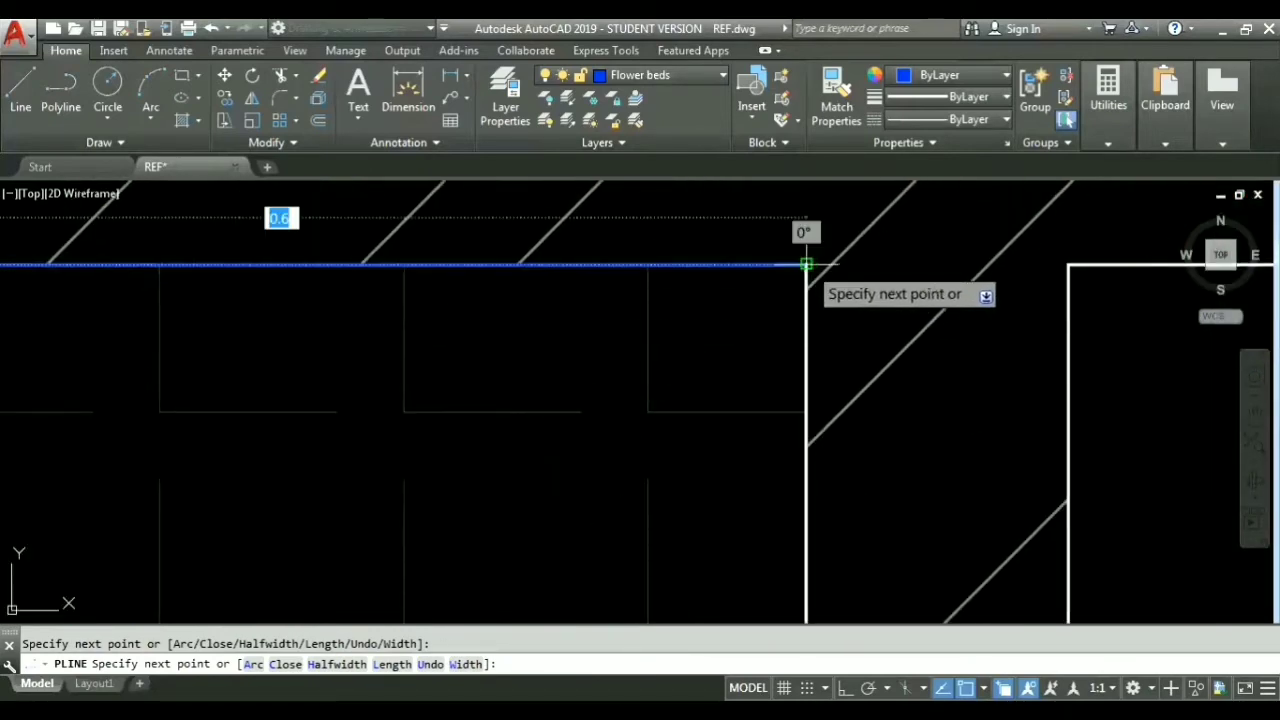
{"action": "left_click", "coordinate": [806, 264]}
Step: Bring the W4 flower bed outline down its window side and close it
{"action": "scroll", "coordinate": [806, 264], "scroll_direction": "down", "scroll_amount": 4}
{"action": "middle_click_drag", "start_coordinate": [689, 549], "coordinate": [594, 352]}
{"action": "scroll", "coordinate": [593, 383], "scroll_direction": "down", "scroll_amount": 4}
{"action": "middle_click_drag", "start_coordinate": [592, 600], "coordinate": [617, 270]}
{"action": "left_click", "coordinate": [654, 487]}
{"action": "type", "text": "c"}
{"action": "key", "text": "Return"}
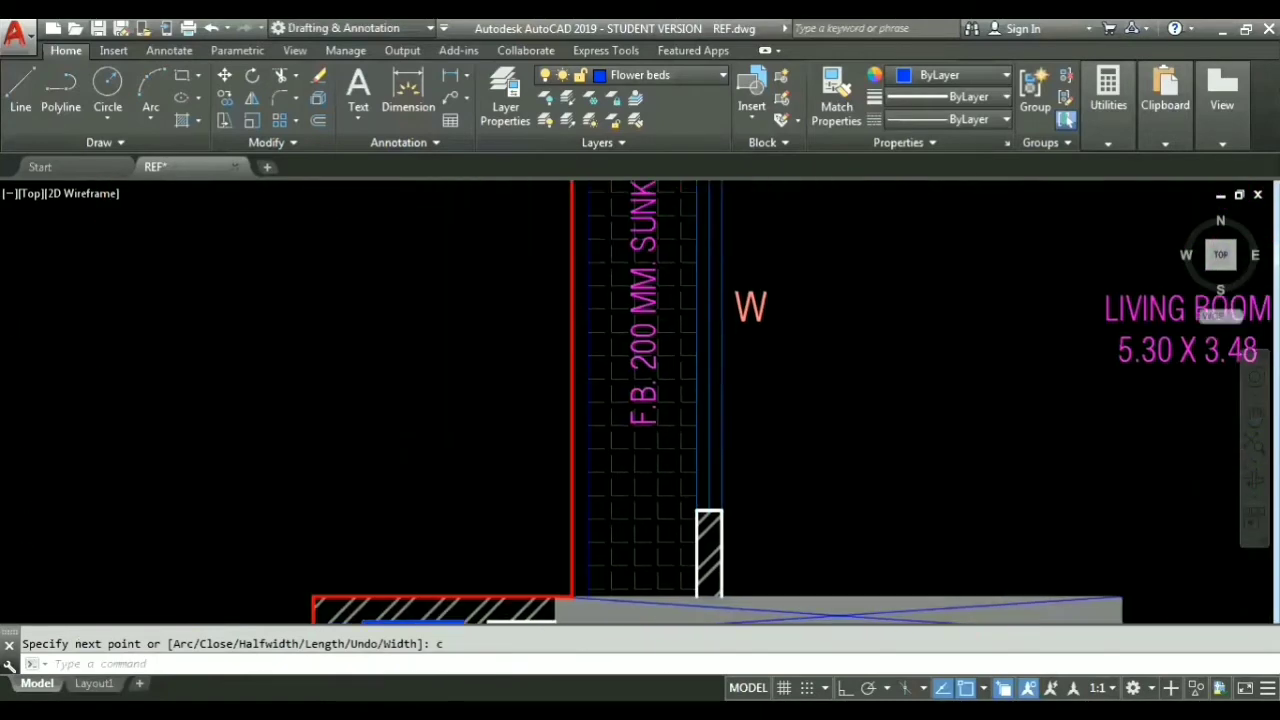
Step: Start the flower bed outline beside the 5.30 x 3.48 living room along the FSW23 wall and up the periphery line to its upper outer corner
{"action": "key", "text": "Return"}
{"action": "scroll", "coordinate": [691, 580], "scroll_direction": "up", "scroll_amount": 4}
{"action": "middle_click_drag", "start_coordinate": [691, 580], "coordinate": [718, 395]}
{"action": "left_click", "coordinate": [758, 460]}
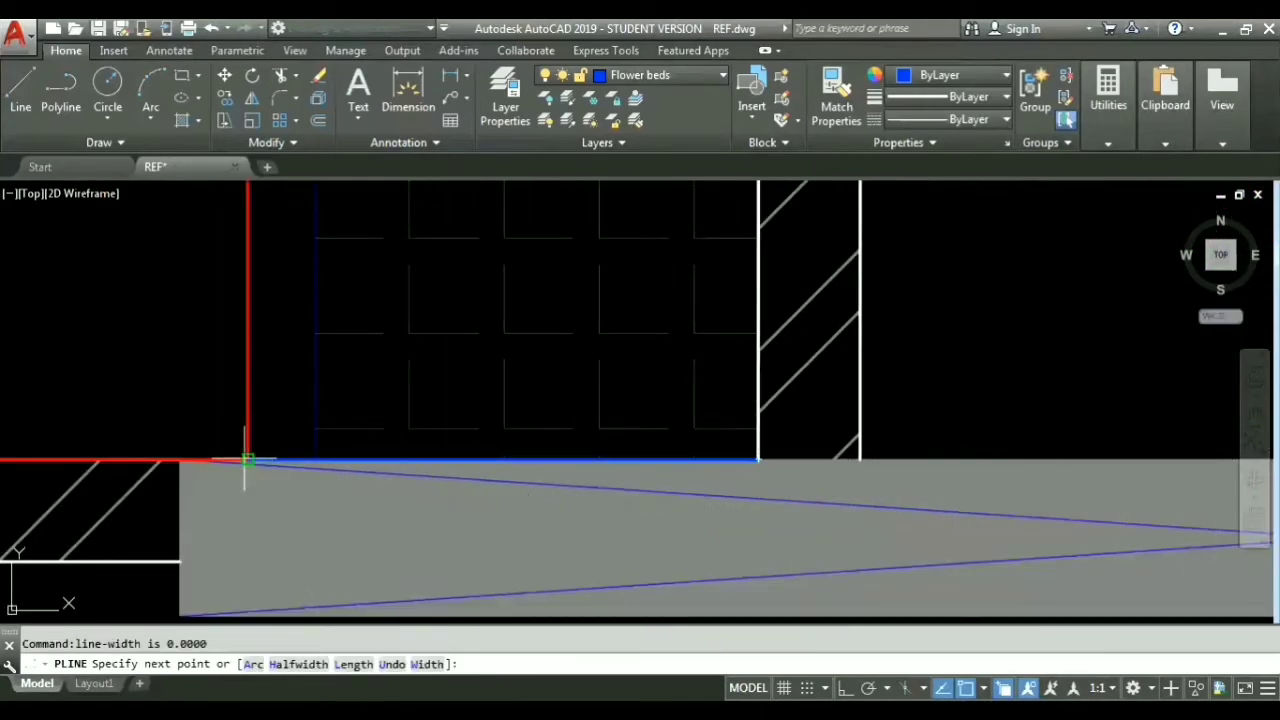
{"action": "left_click", "coordinate": [246, 459]}
{"action": "scroll", "coordinate": [247, 460], "scroll_direction": "down", "scroll_amount": 4}
{"action": "middle_click_drag", "start_coordinate": [393, 276], "coordinate": [337, 614]}
{"action": "scroll", "coordinate": [337, 612], "scroll_direction": "down", "scroll_amount": 2}
{"action": "middle_click_drag", "start_coordinate": [318, 263], "coordinate": [277, 449]}
{"action": "scroll", "coordinate": [237, 408], "scroll_direction": "up", "scroll_amount": 6}
{"action": "left_click", "coordinate": [115, 276]}
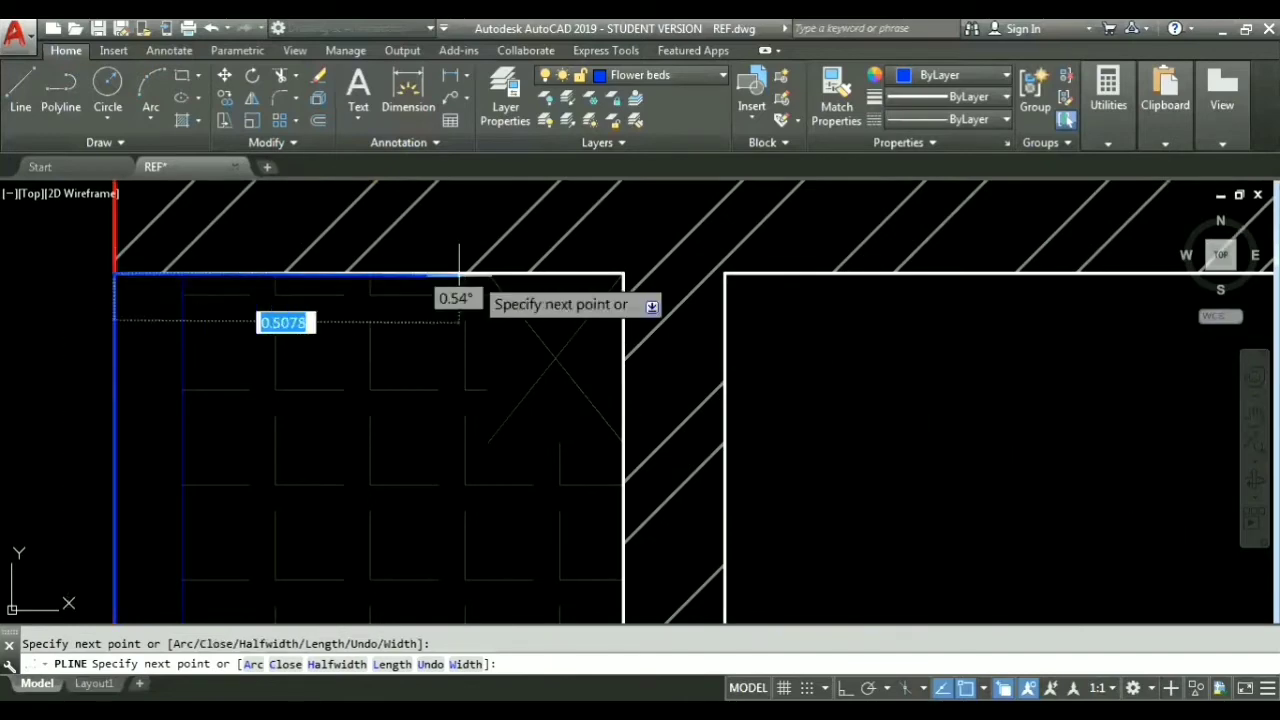
Step: Carry the 5.30 x 3.48 living room's flower bed outline across its upper edge and down the window side, finishing the polyline
{"action": "left_click", "coordinate": [623, 273]}
{"action": "scroll", "coordinate": [623, 273], "scroll_direction": "down", "scroll_amount": 4}
{"action": "middle_click_drag", "start_coordinate": [548, 565], "coordinate": [512, 391]}
{"action": "scroll", "coordinate": [512, 391], "scroll_direction": "down", "scroll_amount": 4}
{"action": "middle_click_drag", "start_coordinate": [532, 524], "coordinate": [567, 402]}
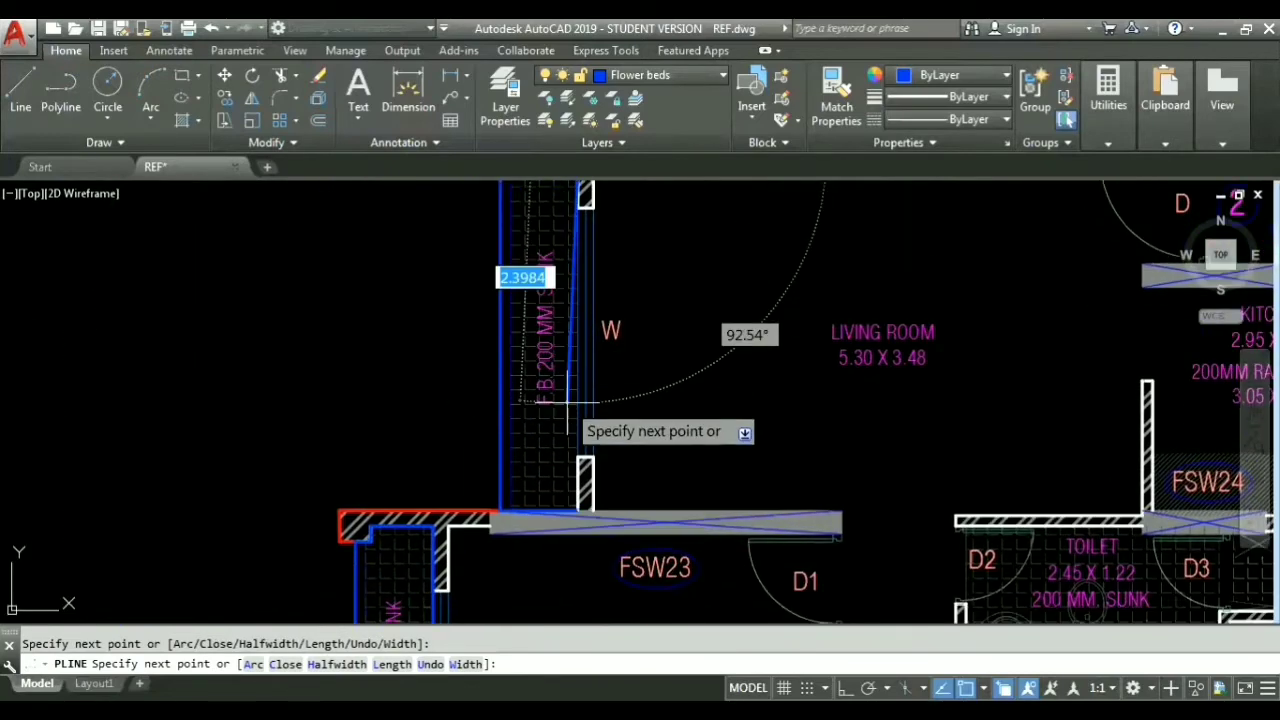
{"action": "scroll", "coordinate": [577, 511], "scroll_direction": "up", "scroll_amount": 5}
{"action": "left_click", "coordinate": [577, 511]}
{"action": "key", "text": "Return"}
Step: Start the upper living room's flower bed outline with its top edge along the underside of the FSW11 wall
{"action": "key", "text": "Return"}
{"action": "scroll", "coordinate": [577, 511], "scroll_direction": "down", "scroll_amount": 5}
{"action": "scroll", "coordinate": [304, 480], "scroll_direction": "up", "scroll_amount": 5}
{"action": "scroll", "coordinate": [361, 342], "scroll_direction": "down", "scroll_amount": 5}
{"action": "middle_click_drag", "start_coordinate": [361, 342], "coordinate": [330, 600]}
{"action": "middle_click_drag", "start_coordinate": [381, 287], "coordinate": [423, 583]}
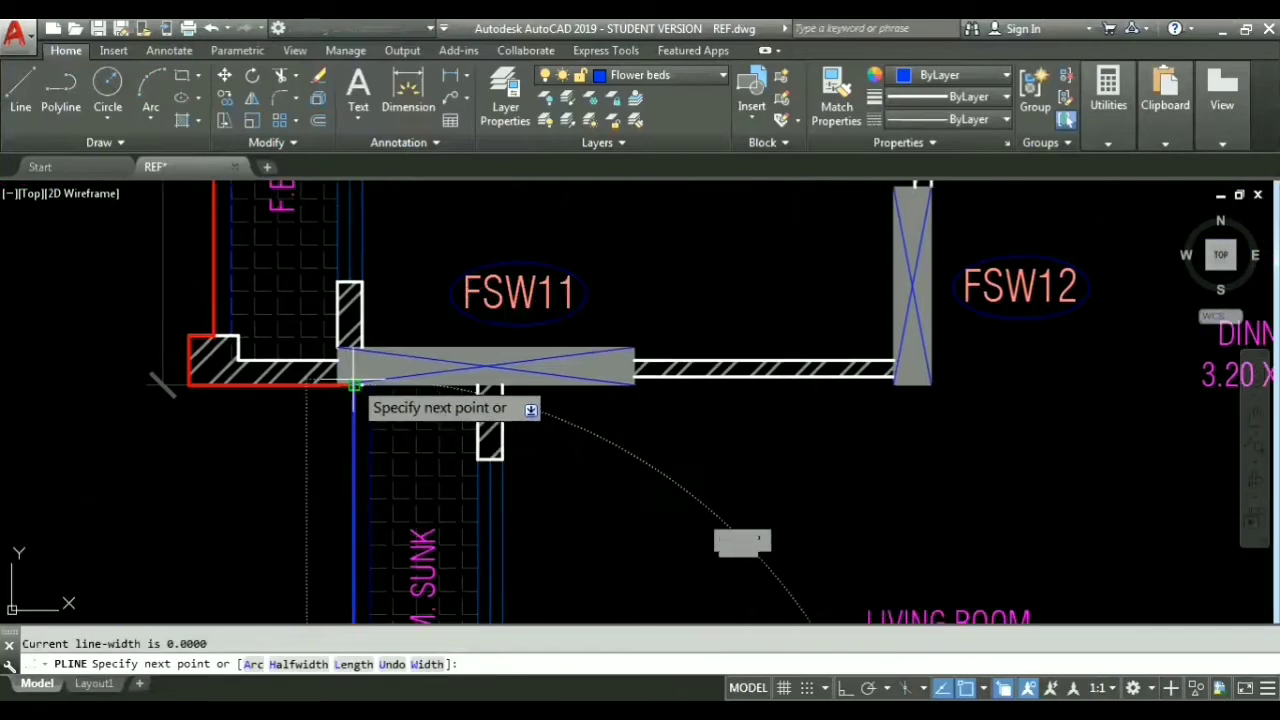
{"action": "scroll", "coordinate": [354, 384], "scroll_direction": "up", "scroll_amount": 6}
{"action": "left_click", "coordinate": [349, 402]}
{"action": "left_click", "coordinate": [1155, 402]}
Step: Bring the upper living room's flower bed outline down the window side, along the dividing wall to the periphery, and close it
{"action": "scroll", "coordinate": [946, 477], "scroll_direction": "down", "scroll_amount": 6}
{"action": "middle_click_drag", "start_coordinate": [946, 477], "coordinate": [808, 185]}
{"action": "middle_click_drag", "start_coordinate": [774, 520], "coordinate": [760, 258]}
{"action": "middle_click_drag", "start_coordinate": [776, 480], "coordinate": [760, 396]}
{"action": "scroll", "coordinate": [762, 396], "scroll_direction": "up", "scroll_amount": 4}
{"action": "left_click", "coordinate": [866, 488]}
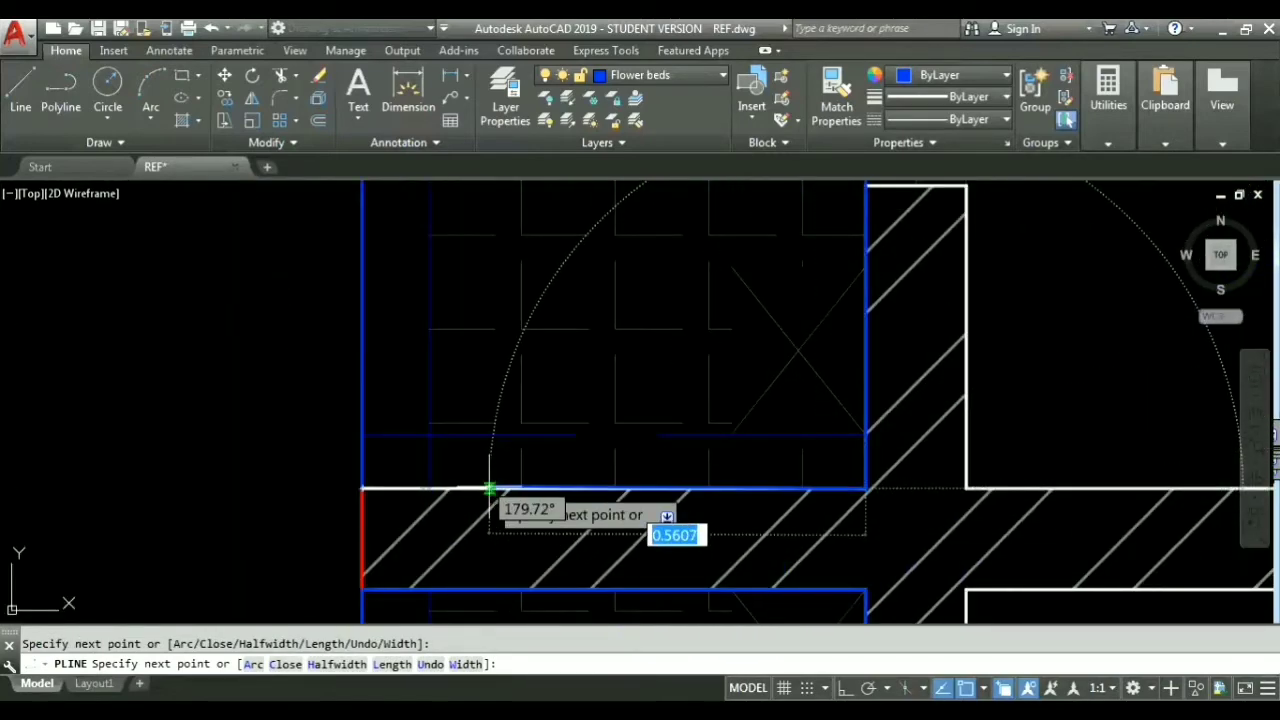
{"action": "left_click", "coordinate": [362, 488]}
{"action": "type", "text": "c"}
{"action": "key", "text": "Return"}
Step: Start the W1 flower bed outline at the FSW11 wall, following the lower wall return to the periphery line
{"action": "scroll", "coordinate": [514, 443], "scroll_direction": "down", "scroll_amount": 4}
{"action": "middle_click_drag", "start_coordinate": [526, 330], "coordinate": [575, 560]}
{"action": "middle_click_drag", "start_coordinate": [560, 320], "coordinate": [606, 548]}
{"action": "scroll", "coordinate": [590, 401], "scroll_direction": "up", "scroll_amount": 5}
{"action": "key", "text": "Return"}
{"action": "left_click", "coordinate": [450, 452]}
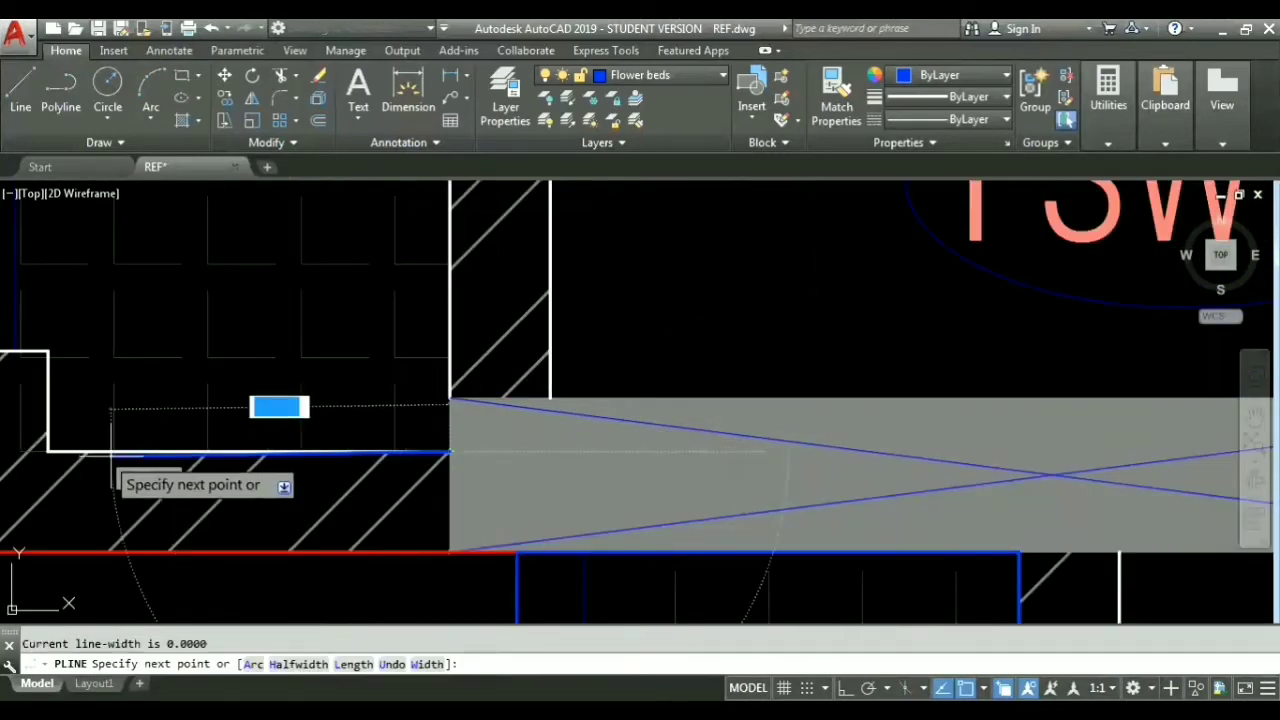
{"action": "left_click", "coordinate": [48, 452]}
{"action": "left_click", "coordinate": [48, 352]}
{"action": "middle_click_drag", "start_coordinate": [48, 352], "coordinate": [380, 377]}
{"action": "left_click", "coordinate": [280, 374]}
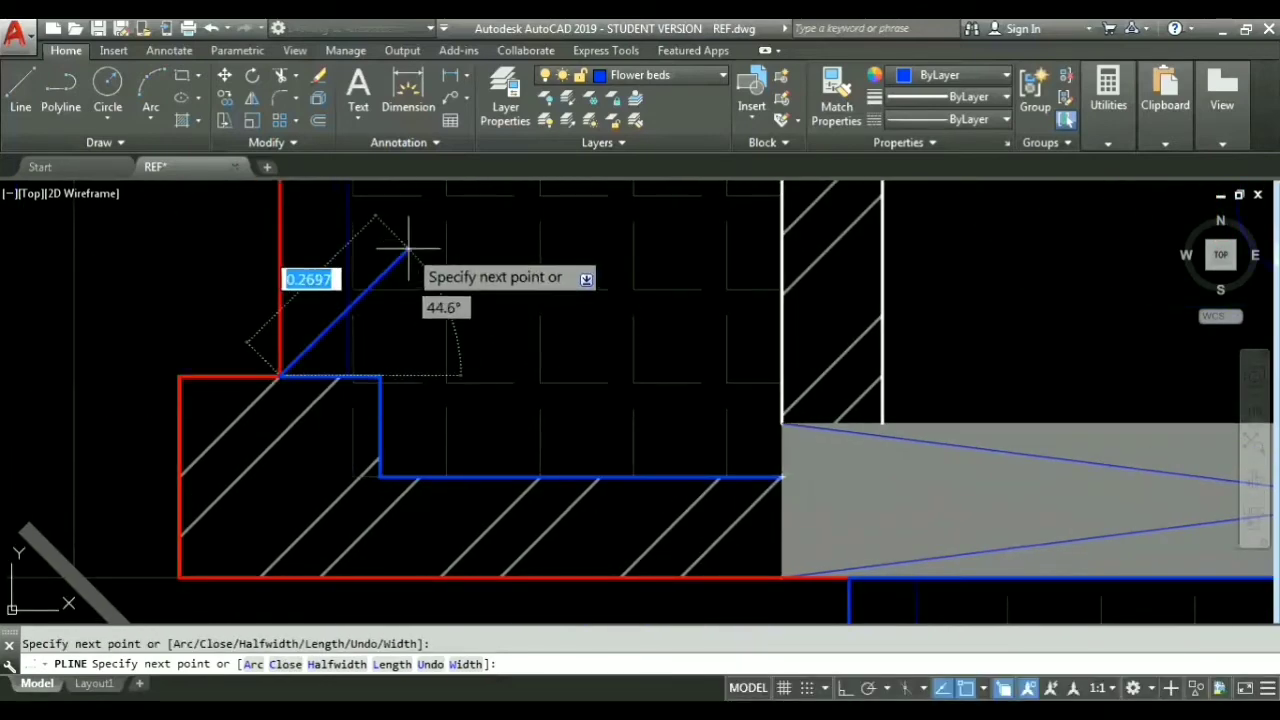
Step: Carry the W1 flower bed outline above FSW11 up the periphery and across its upper edge, and close it down the window side
{"action": "scroll", "coordinate": [409, 249], "scroll_direction": "down", "scroll_amount": 5}
{"action": "middle_click_drag", "start_coordinate": [409, 205], "coordinate": [375, 510]}
{"action": "scroll", "coordinate": [280, 331], "scroll_direction": "up", "scroll_amount": 3}
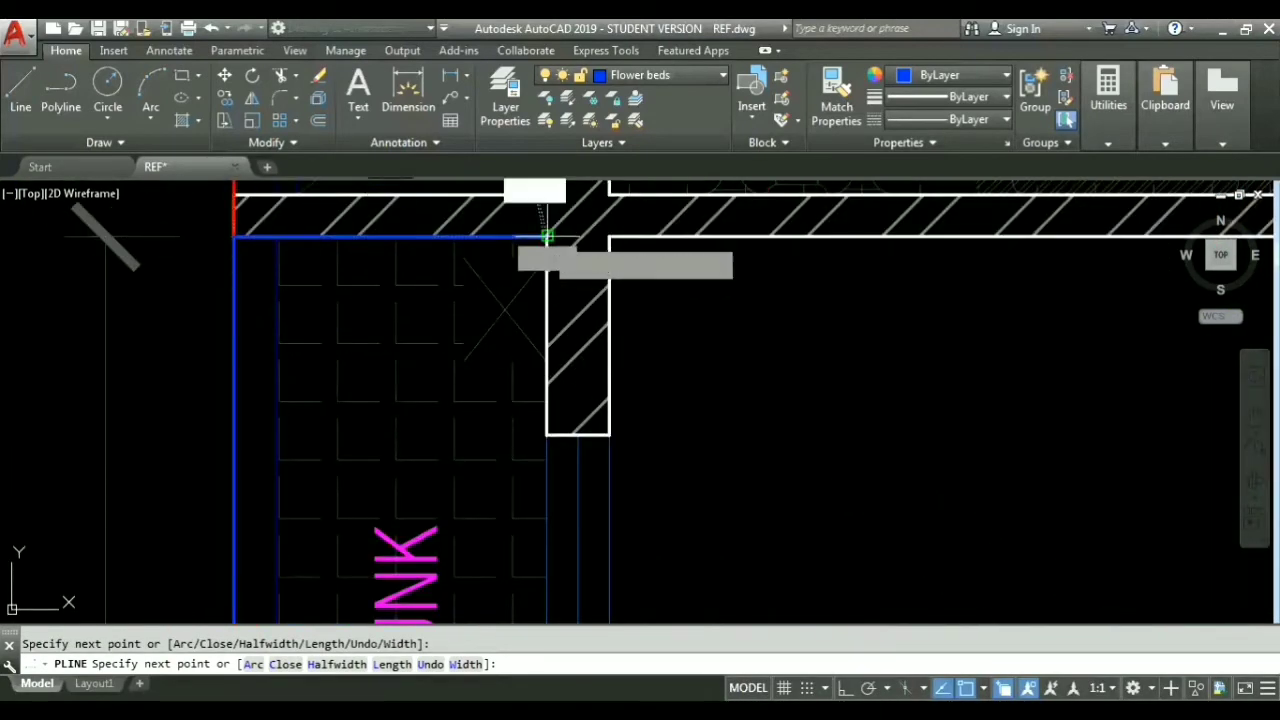
{"action": "scroll", "coordinate": [545, 250], "scroll_direction": "down", "scroll_amount": 2}
{"action": "middle_click_drag", "start_coordinate": [504, 500], "coordinate": [494, 394]}
{"action": "middle_click_drag", "start_coordinate": [512, 590], "coordinate": [546, 224]}
{"action": "scroll", "coordinate": [524, 349], "scroll_direction": "down", "scroll_amount": 3}
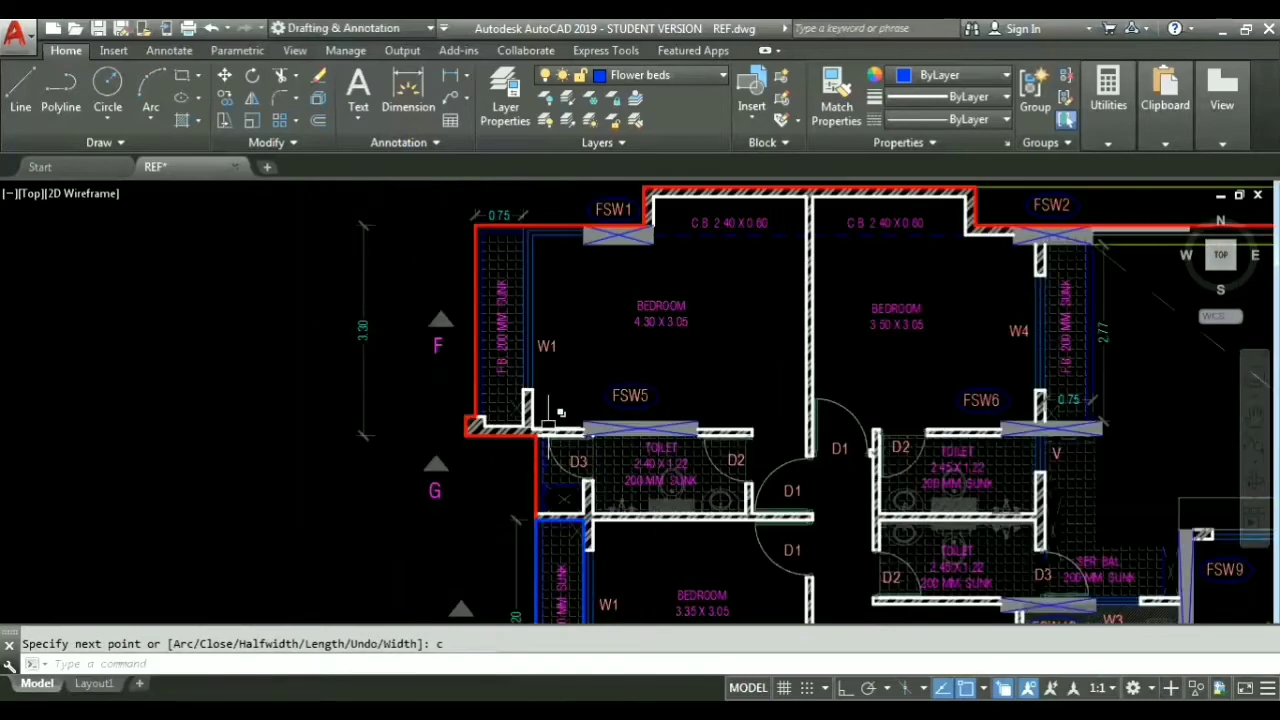
{"action": "scroll", "coordinate": [557, 409], "scroll_direction": "up", "scroll_amount": 4}
{"action": "type", "text": "c"}
{"action": "key", "text": "Return"}
Step: Outline the W1 flower bed beside the 4.30 x 3.05 bedroom from its lower wall return near FSW5, and close the polyline
{"action": "scroll", "coordinate": [405, 319], "scroll_direction": "up", "scroll_amount": 3}
{"action": "left_click", "coordinate": [263, 451]}
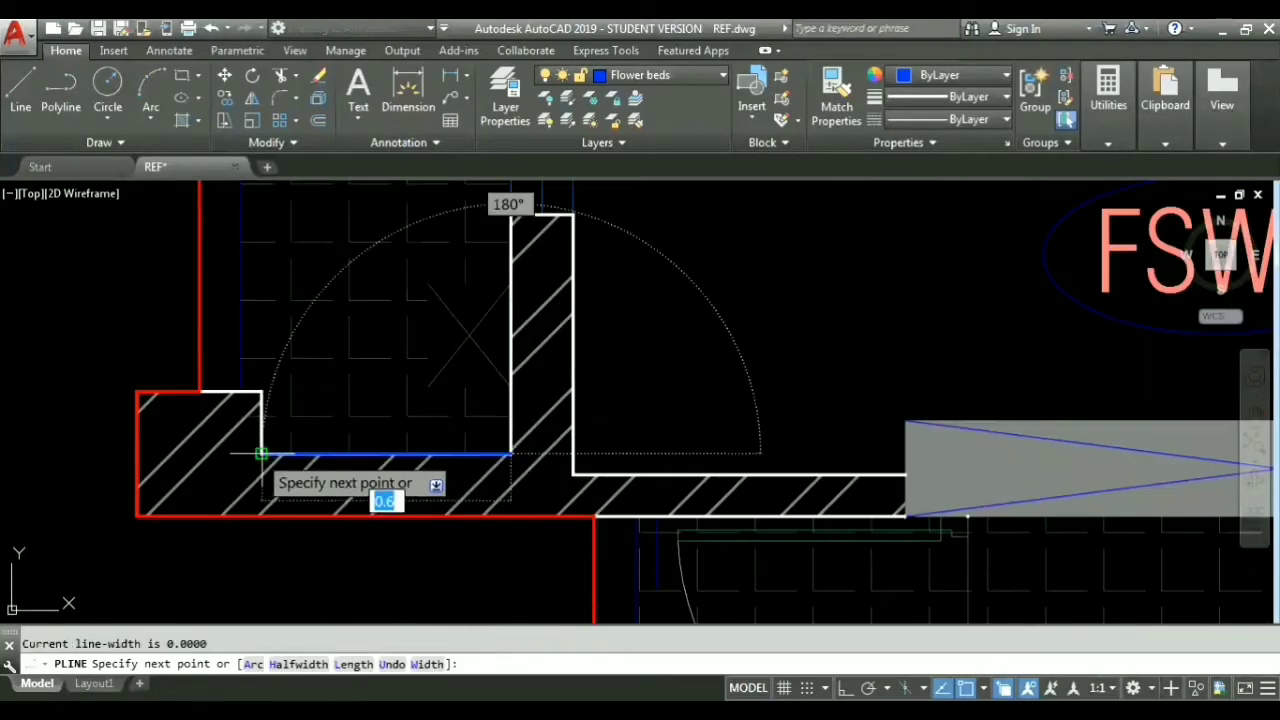
{"action": "scroll", "coordinate": [260, 395], "scroll_direction": "down", "scroll_amount": 2}
{"action": "middle_click_drag", "start_coordinate": [303, 198], "coordinate": [285, 604]}
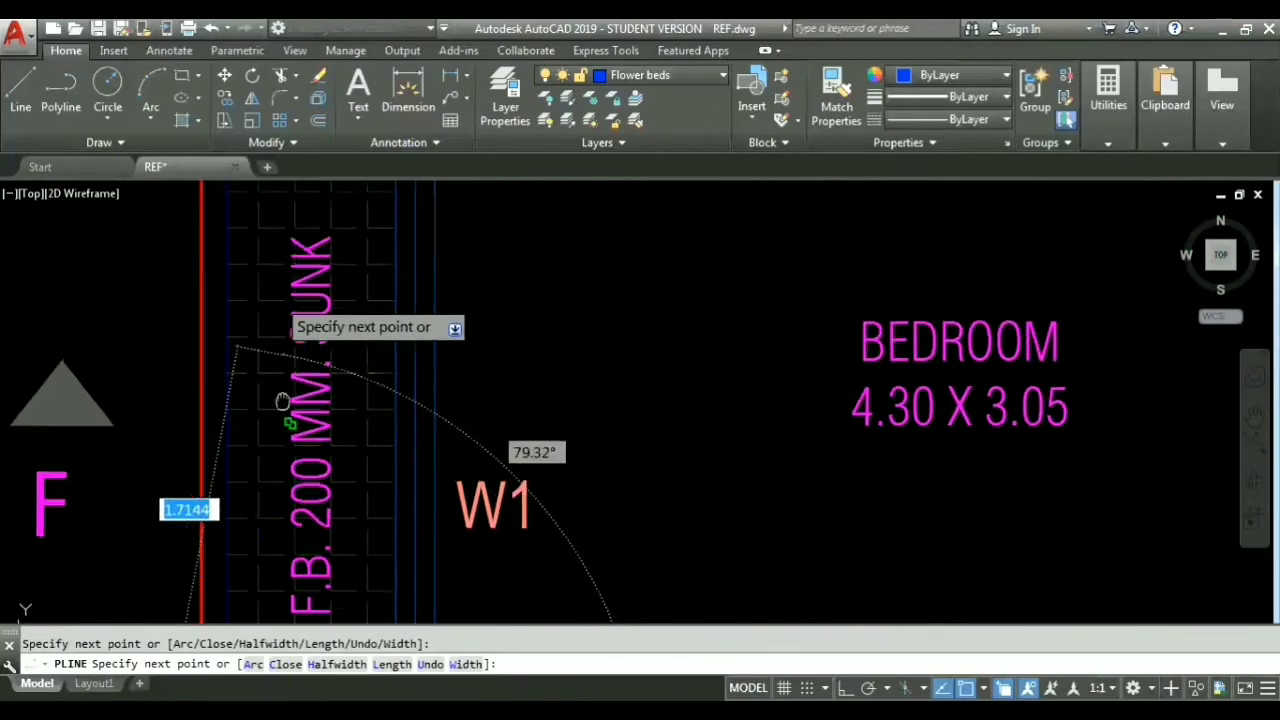
{"action": "middle_click_drag", "start_coordinate": [283, 288], "coordinate": [290, 605]}
{"action": "scroll", "coordinate": [371, 537], "scroll_direction": "down", "scroll_amount": 2}
{"action": "middle_click_drag", "start_coordinate": [371, 537], "coordinate": [411, 337]}
{"action": "middle_click_drag", "start_coordinate": [429, 531], "coordinate": [461, 275]}
{"action": "type", "text": "c"}
{"action": "key", "text": "Return"}
Step: Start the W4 flower bed outline beside the 3.50 x 3.05 bedroom with a 0.65 m upper edge below the FSW2 wall
{"action": "scroll", "coordinate": [521, 410], "scroll_direction": "down", "scroll_amount": 3}
{"action": "middle_click_drag", "start_coordinate": [815, 337], "coordinate": [364, 381]}
{"action": "key", "text": "Return"}
{"action": "scroll", "coordinate": [599, 318], "scroll_direction": "up", "scroll_amount": 3}
{"action": "middle_click_drag", "start_coordinate": [599, 318], "coordinate": [580, 367]}
{"action": "scroll", "coordinate": [600, 331], "scroll_direction": "up", "scroll_amount": 2}
{"action": "left_click", "coordinate": [620, 269]}
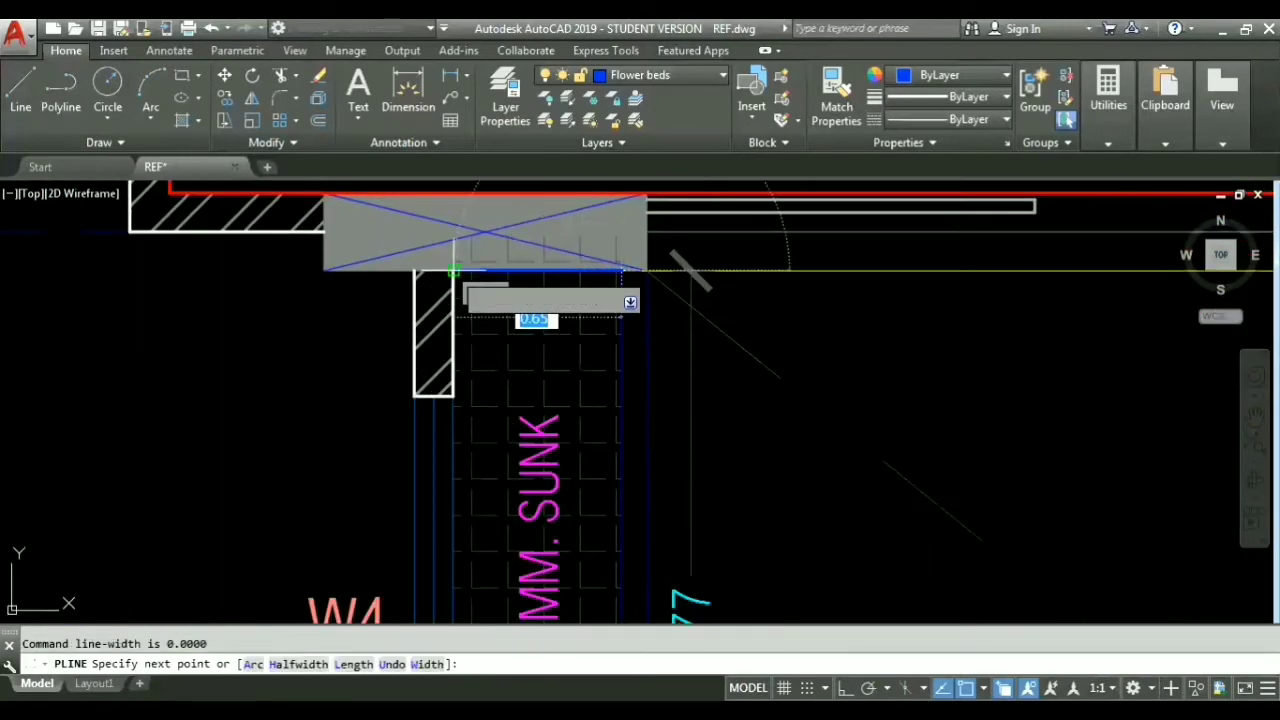
{"action": "left_click", "coordinate": [452, 269]}
{"action": "scroll", "coordinate": [495, 490], "scroll_direction": "down", "scroll_amount": 2}
{"action": "middle_click_drag", "start_coordinate": [495, 490], "coordinate": [529, 326]}
{"action": "middle_click_drag", "start_coordinate": [500, 585], "coordinate": [514, 331]}
Step: Carry the W4 flower bed outline down to the FSW6 wall, along that wall and back up its outer side, and close it
{"action": "left_click", "coordinate": [513, 374]}
{"action": "scroll", "coordinate": [628, 376], "scroll_direction": "up", "scroll_amount": 3}
{"action": "left_click", "coordinate": [697, 376]}
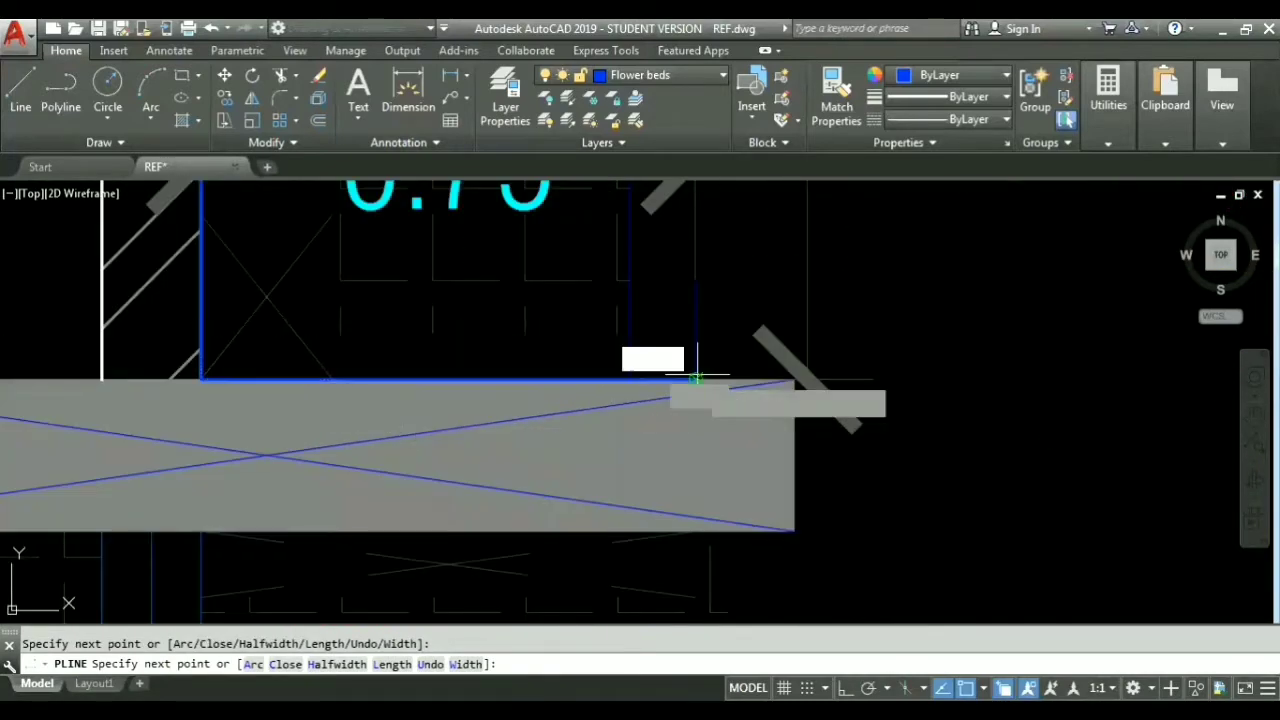
{"action": "scroll", "coordinate": [690, 380], "scroll_direction": "down", "scroll_amount": 3}
{"action": "middle_click_drag", "start_coordinate": [610, 222], "coordinate": [530, 450]}
{"action": "scroll", "coordinate": [467, 340], "scroll_direction": "up", "scroll_amount": 3}
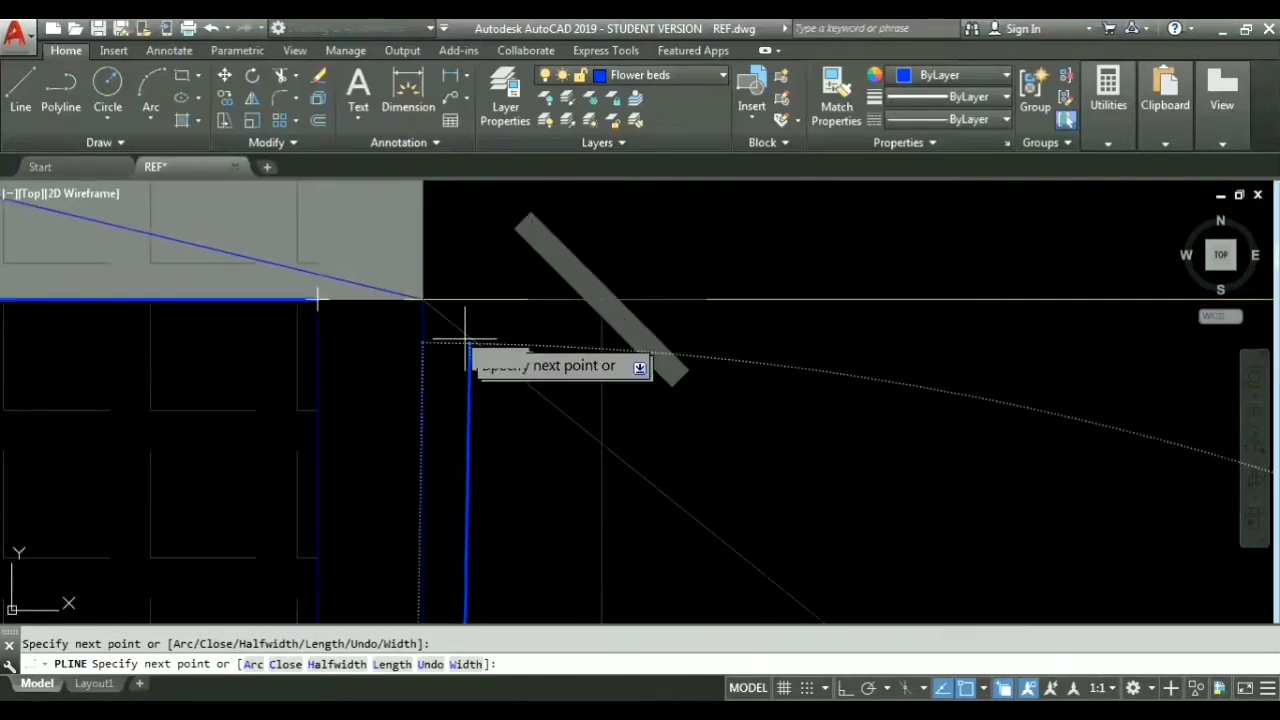
{"action": "left_click", "coordinate": [423, 299]}
{"action": "type", "text": "c"}
{"action": "key", "text": "Return"}
Step: Examine the plan from the lower flats up to Wing A for the service balcony beside FSW9
{"action": "scroll", "coordinate": [486, 371], "scroll_direction": "down", "scroll_amount": 8}
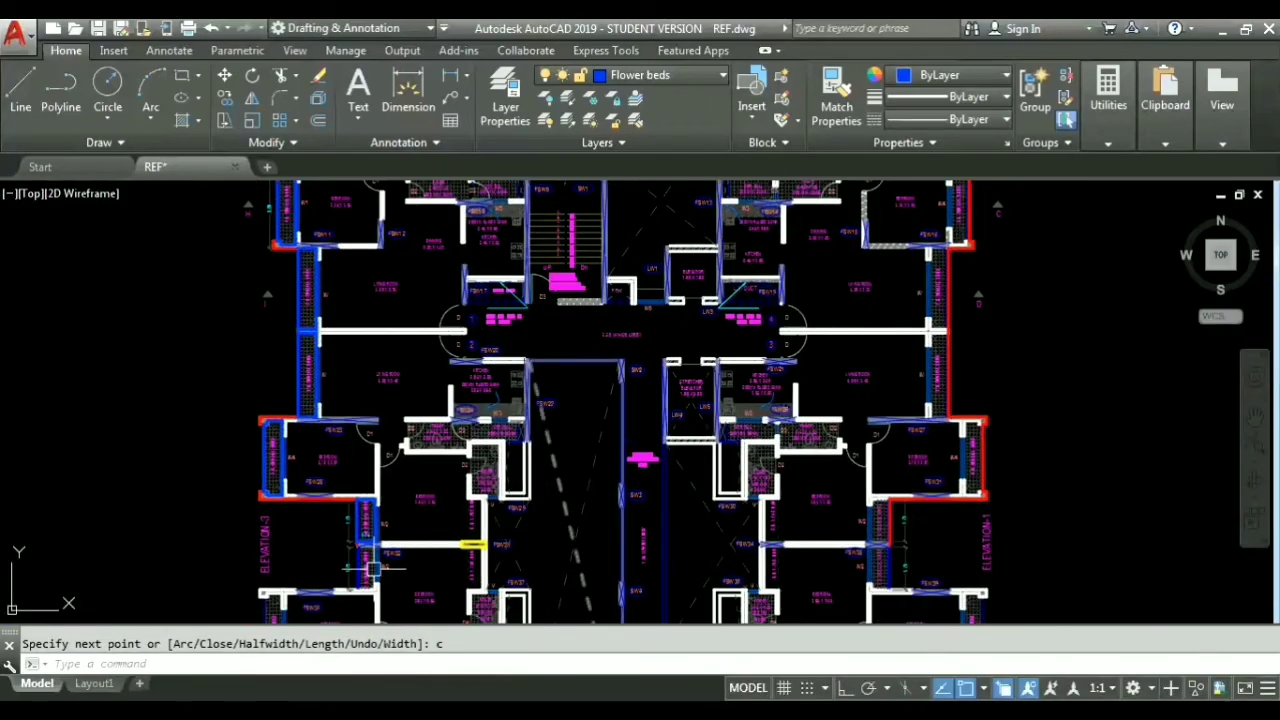
{"action": "scroll", "coordinate": [373, 569], "scroll_direction": "up", "scroll_amount": 6}
{"action": "scroll", "coordinate": [294, 480], "scroll_direction": "up", "scroll_amount": 2}
{"action": "scroll", "coordinate": [292, 486], "scroll_direction": "down", "scroll_amount": 4}
{"action": "middle_click_drag", "start_coordinate": [452, 403], "coordinate": [381, 616]}
{"action": "middle_click_drag", "start_coordinate": [505, 340], "coordinate": [412, 562]}
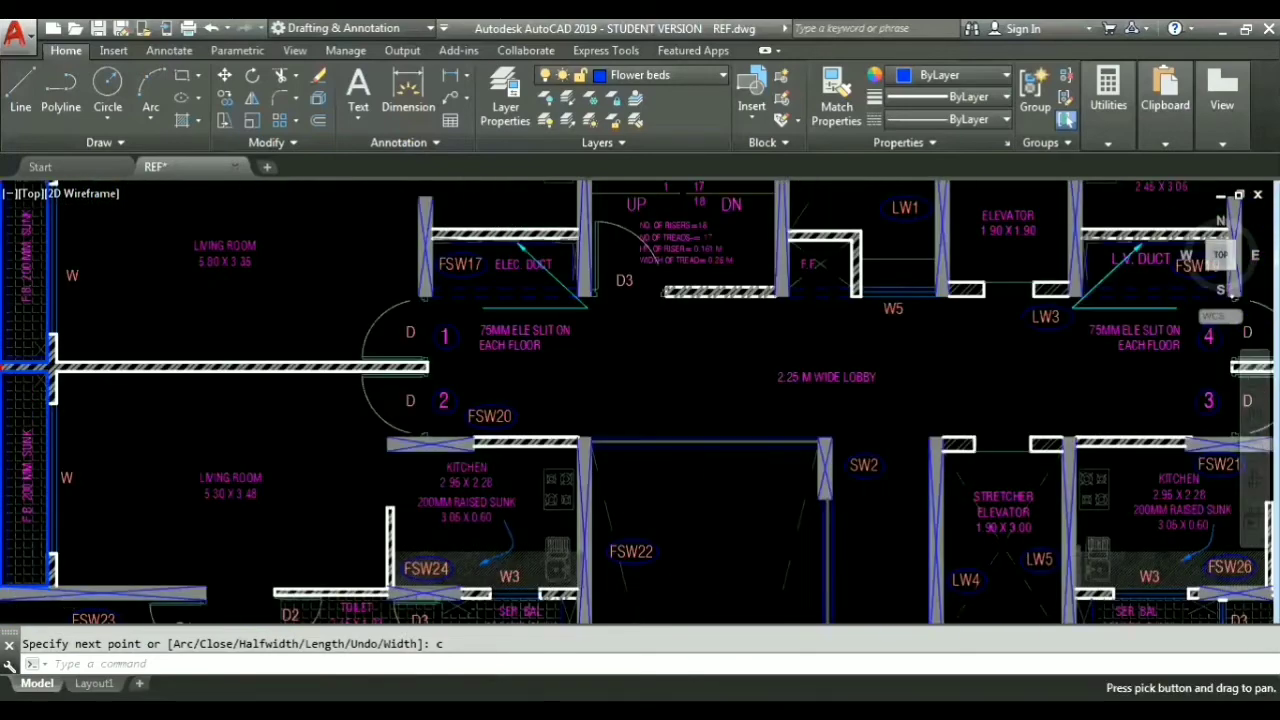
{"action": "scroll", "coordinate": [516, 410], "scroll_direction": "down", "scroll_amount": 2}
{"action": "middle_click_drag", "start_coordinate": [556, 312], "coordinate": [495, 562]}
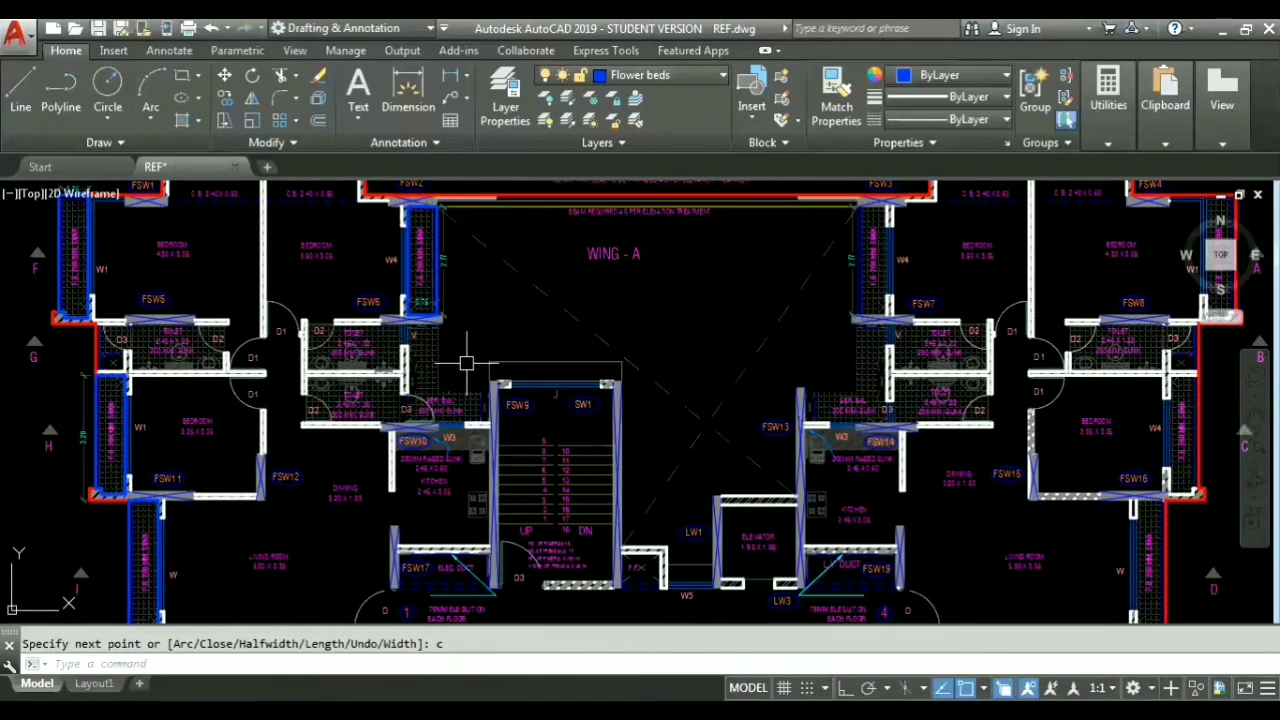
{"action": "mouse_move", "coordinate": [469, 362]}
{"action": "middle_mouse_down"}
{"action": "mouse_move", "coordinate": [472, 296]}
{"action": "mouse_move", "coordinate": [458, 352]}
{"action": "middle_mouse_up"}
{"action": "scroll", "coordinate": [472, 296], "scroll_direction": "up", "scroll_amount": 2}
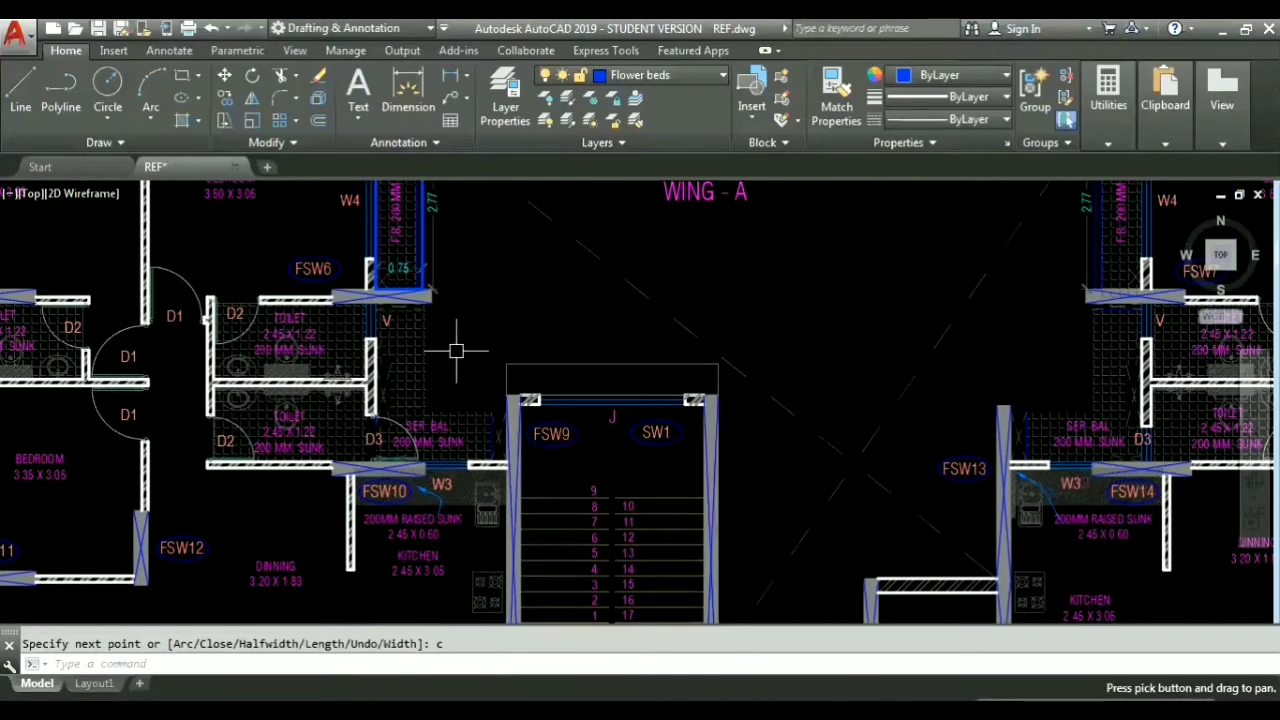
{"action": "scroll", "coordinate": [456, 350], "scroll_direction": "up", "scroll_amount": 3}
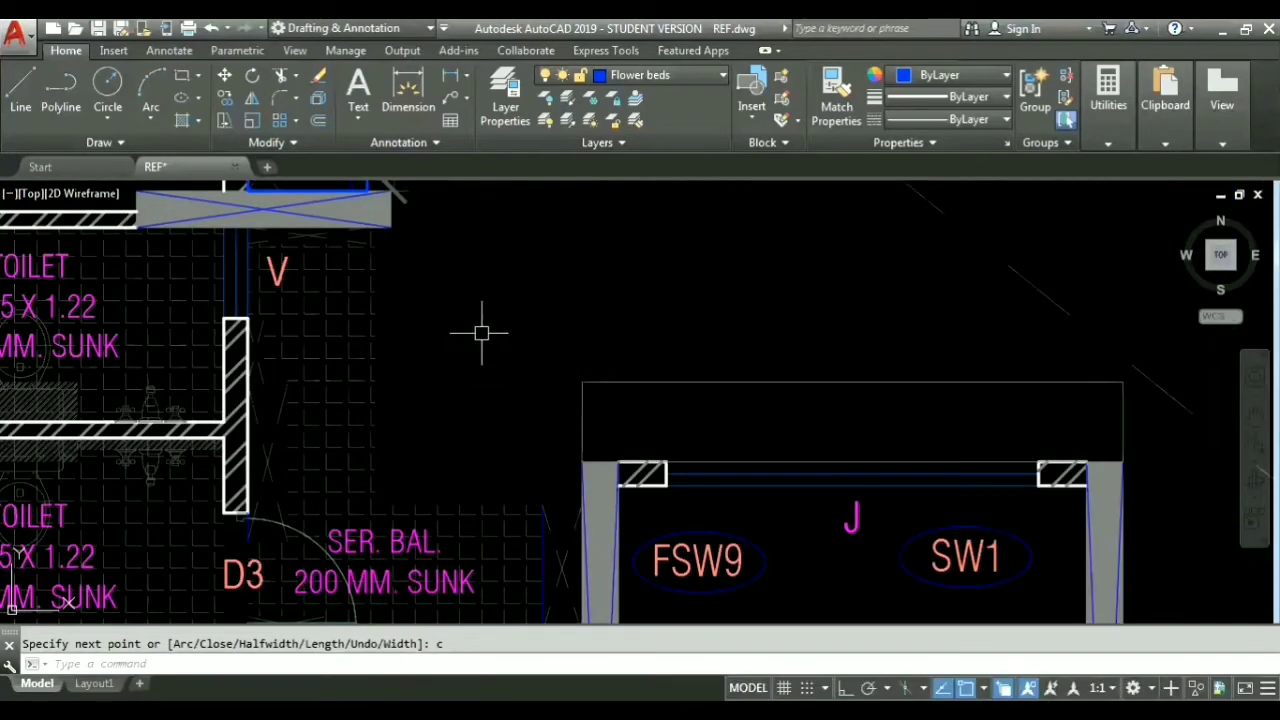
Step: Make Service area the current layer
{"action": "left_click", "coordinate": [688, 74]}
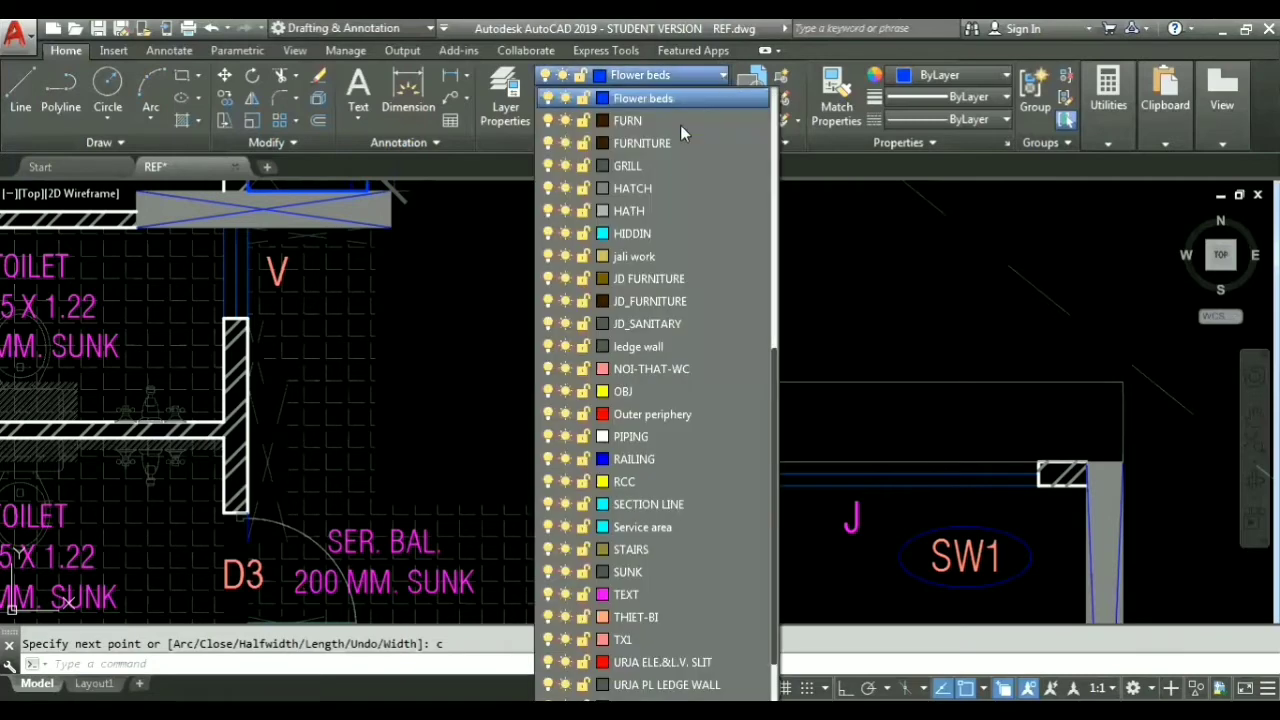
{"action": "scroll", "coordinate": [602, 336], "scroll_direction": "down", "scroll_amount": 2}
{"action": "left_click", "coordinate": [651, 392]}
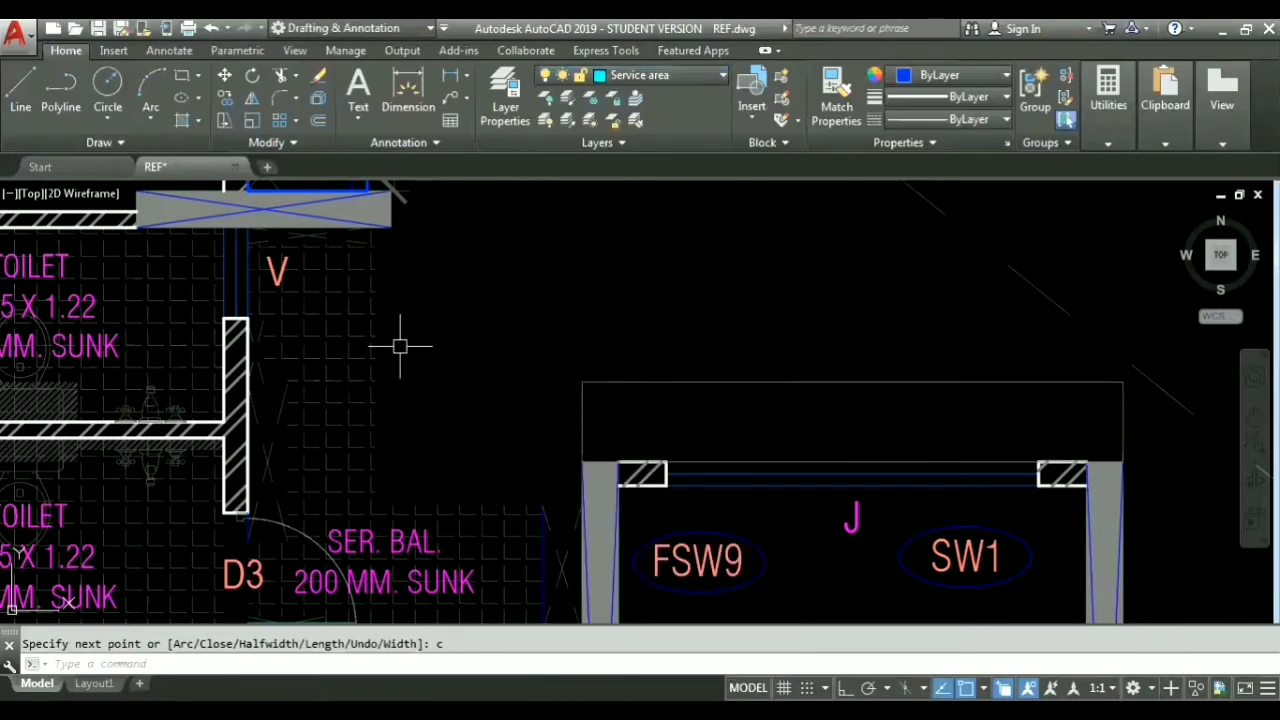
Step: Start the service balcony outline with a polyline along the underside of the FSW6 wall to the balcony's outer edge
{"action": "key", "text": "Return"}
{"action": "scroll", "coordinate": [395, 300], "scroll_direction": "up", "scroll_amount": 3}
{"action": "scroll", "coordinate": [360, 300], "scroll_direction": "up", "scroll_amount": 3}
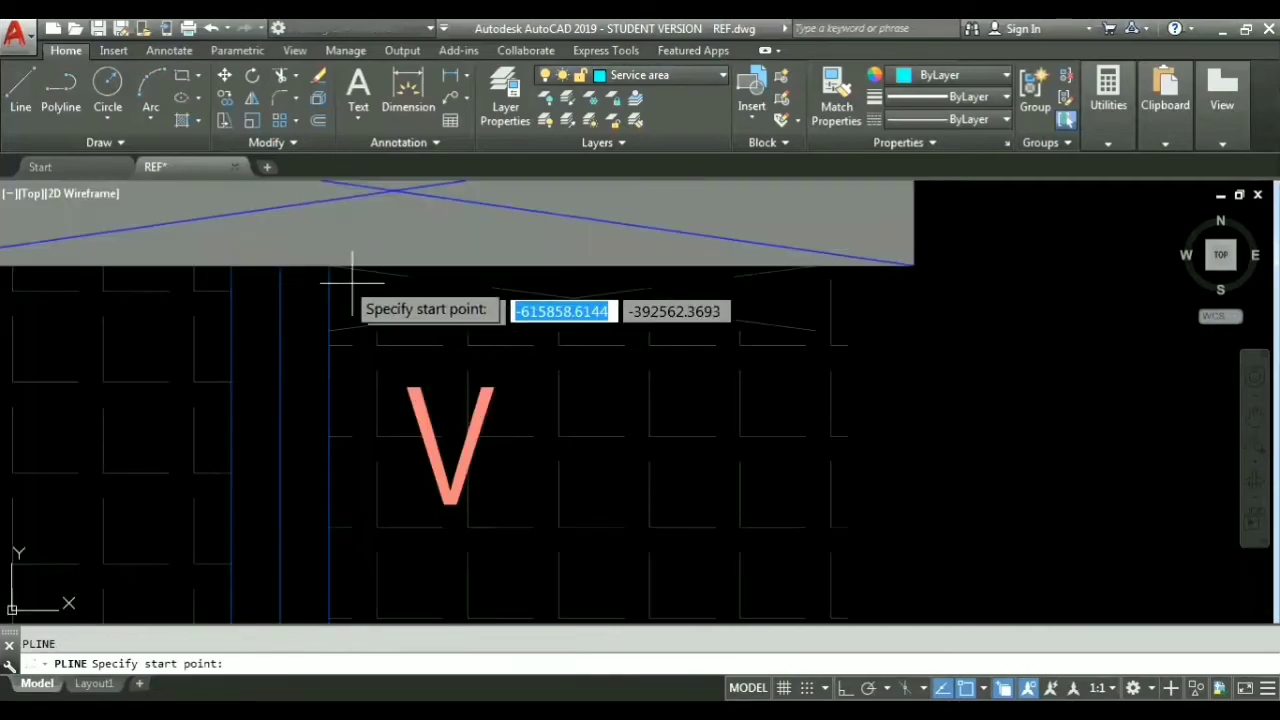
{"action": "left_click", "coordinate": [329, 266]}
{"action": "scroll", "coordinate": [860, 318], "scroll_direction": "down", "scroll_amount": 4}
{"action": "middle_click_drag", "start_coordinate": [874, 486], "coordinate": [817, 335]}
{"action": "middle_click_drag", "start_coordinate": [857, 443], "coordinate": [813, 265]}
{"action": "middle_click_drag", "start_coordinate": [776, 200], "coordinate": [660, 230]}
{"action": "scroll", "coordinate": [716, 302], "scroll_direction": "up", "scroll_amount": 5}
{"action": "left_click", "coordinate": [707, 308]}
{"action": "scroll", "coordinate": [708, 378], "scroll_direction": "down", "scroll_amount": 5}
{"action": "scroll", "coordinate": [657, 380], "scroll_direction": "up", "scroll_amount": 2}
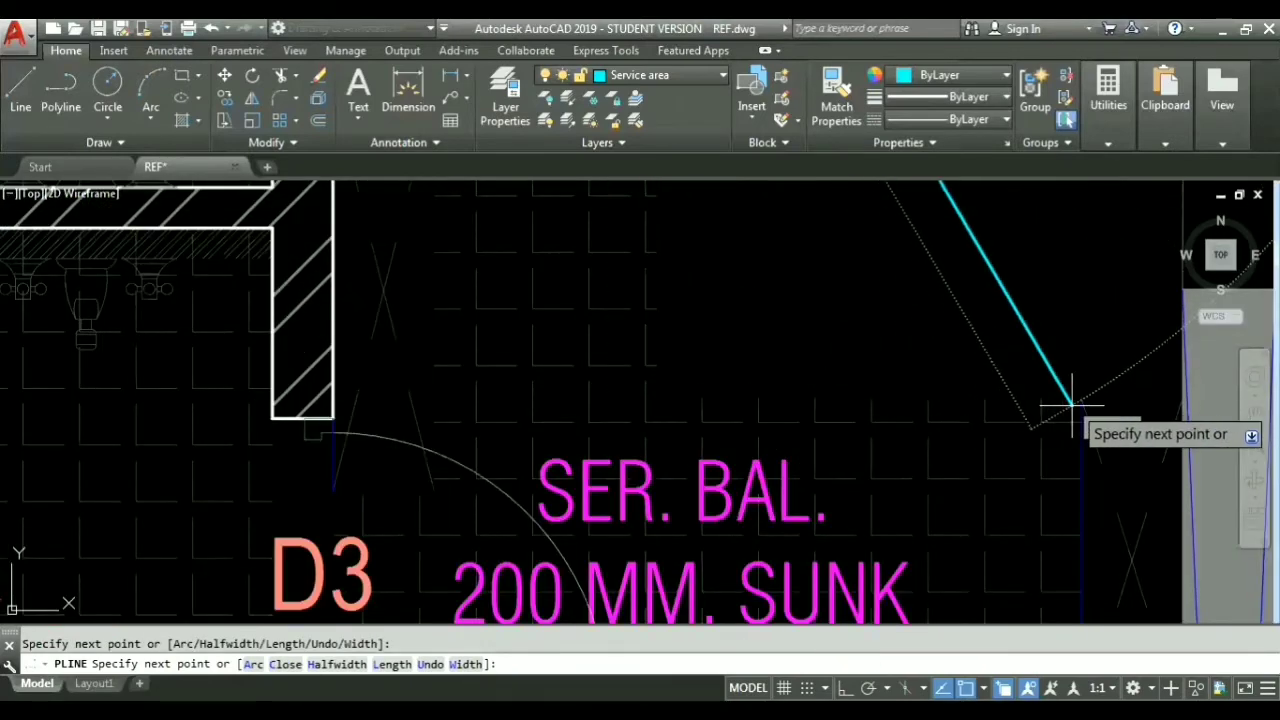
Step: Carry the service balcony outline down to its bend, across to the FSW9 wall and down to the W3 wall
{"action": "left_click", "coordinate": [653, 397]}
{"action": "left_click", "coordinate": [1184, 397]}
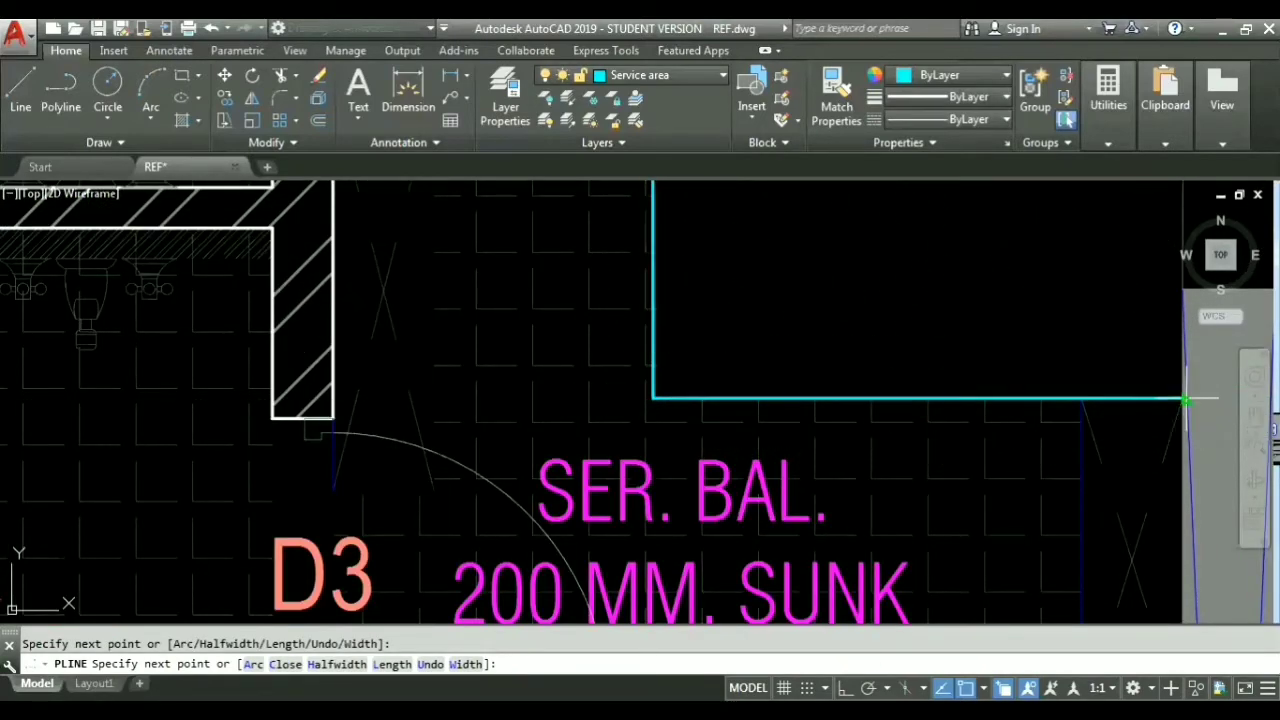
{"action": "middle_click_drag", "start_coordinate": [1064, 530], "coordinate": [1008, 295]}
{"action": "left_click", "coordinate": [1127, 486]}
{"action": "scroll", "coordinate": [545, 475], "scroll_direction": "down", "scroll_amount": 2}
{"action": "scroll", "coordinate": [391, 467], "scroll_direction": "up", "scroll_amount": 3}
{"action": "scroll", "coordinate": [350, 468], "scroll_direction": "down", "scroll_amount": 3}
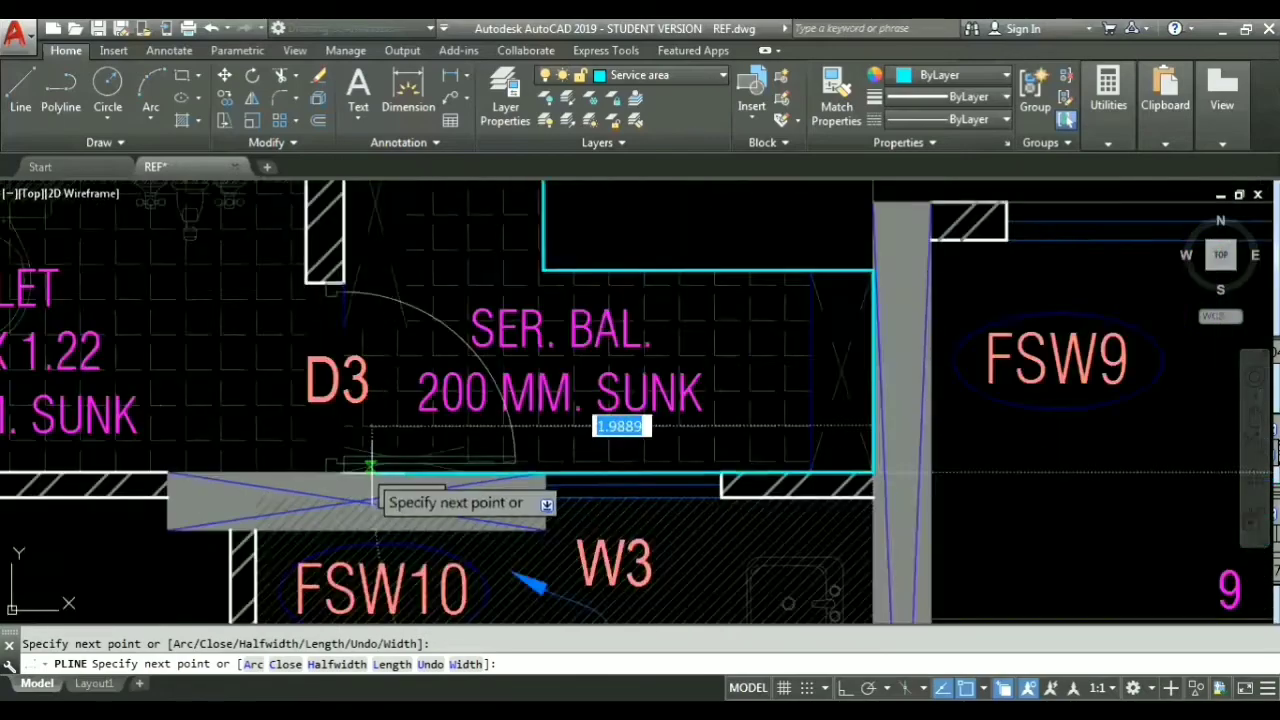
Step: Run the service balcony outline along the W3 wall to the D3 doorway and up the toilet wall to its start, ending the polyline
{"action": "scroll", "coordinate": [373, 468], "scroll_direction": "up", "scroll_amount": 4}
{"action": "left_click", "coordinate": [308, 471]}
{"action": "scroll", "coordinate": [310, 440], "scroll_direction": "down", "scroll_amount": 2}
{"action": "middle_click_drag", "start_coordinate": [310, 275], "coordinate": [212, 432]}
{"action": "middle_click_drag", "start_coordinate": [240, 207], "coordinate": [146, 490]}
{"action": "scroll", "coordinate": [104, 398], "scroll_direction": "down", "scroll_amount": 2}
{"action": "mouse_move", "coordinate": [130, 205]}
{"action": "middle_mouse_down"}
{"action": "mouse_move", "coordinate": [106, 514]}
{"action": "mouse_move", "coordinate": [441, 323]}
{"action": "middle_mouse_up"}
{"action": "left_click", "coordinate": [102, 269]}
{"action": "key", "text": "Return"}
Step: Start the service area outline outside D3 of the 2.40 x 1.22 toilet, along its upper edge from the periphery corner
{"action": "scroll", "coordinate": [269, 419], "scroll_direction": "down", "scroll_amount": 6}
{"action": "scroll", "coordinate": [186, 329], "scroll_direction": "up", "scroll_amount": 2}
{"action": "middle_click_drag", "start_coordinate": [100, 260], "coordinate": [580, 510]}
{"action": "scroll", "coordinate": [480, 480], "scroll_direction": "up", "scroll_amount": 2}
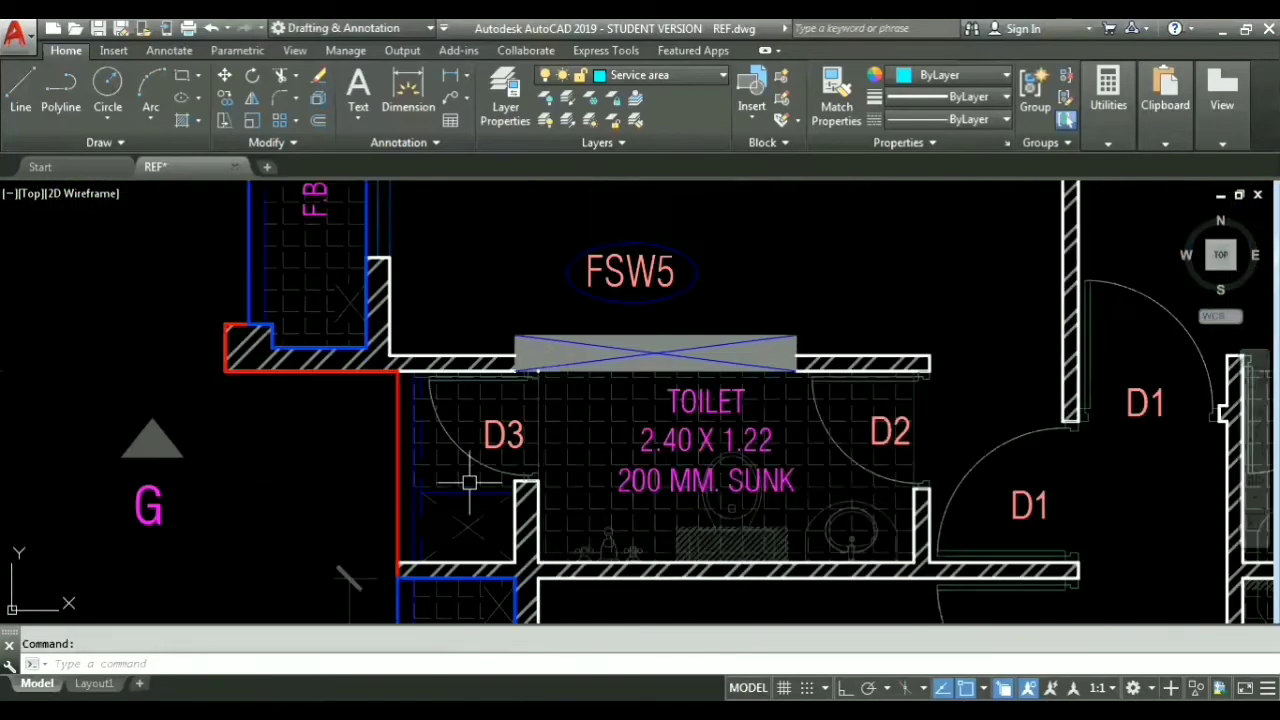
{"action": "key", "text": "Return"}
{"action": "scroll", "coordinate": [447, 422], "scroll_direction": "up", "scroll_amount": 6}
{"action": "left_click", "coordinate": [246, 214]}
{"action": "scroll", "coordinate": [703, 231], "scroll_direction": "down", "scroll_amount": 2}
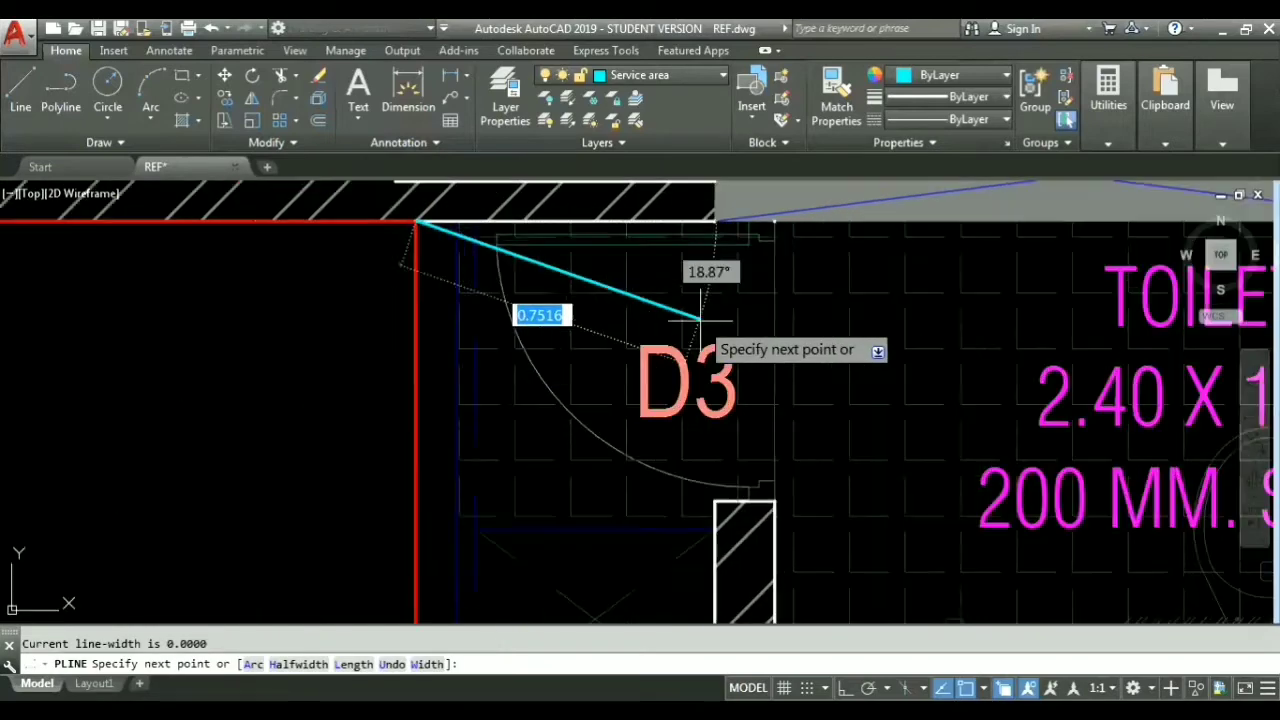
{"action": "left_click", "coordinate": [716, 218]}
Step: Bring the service area outline beside the 2.40 x 1.22 toilet down its inner side and along the lower wall, and close it
{"action": "middle_click_drag", "start_coordinate": [716, 610], "coordinate": [733, 320]}
{"action": "left_click", "coordinate": [437, 431]}
{"action": "middle_click_drag", "start_coordinate": [354, 364], "coordinate": [354, 516]}
{"action": "type", "text": "c"}
{"action": "key", "text": "Return"}
Step: Start the service balcony outline below FSW24 at the D3 doorway, down to the lower wall and across to the FSW22 wall
{"action": "scroll", "coordinate": [380, 483], "scroll_direction": "down", "scroll_amount": 8}
{"action": "middle_click_drag", "start_coordinate": [362, 614], "coordinate": [361, 220]}
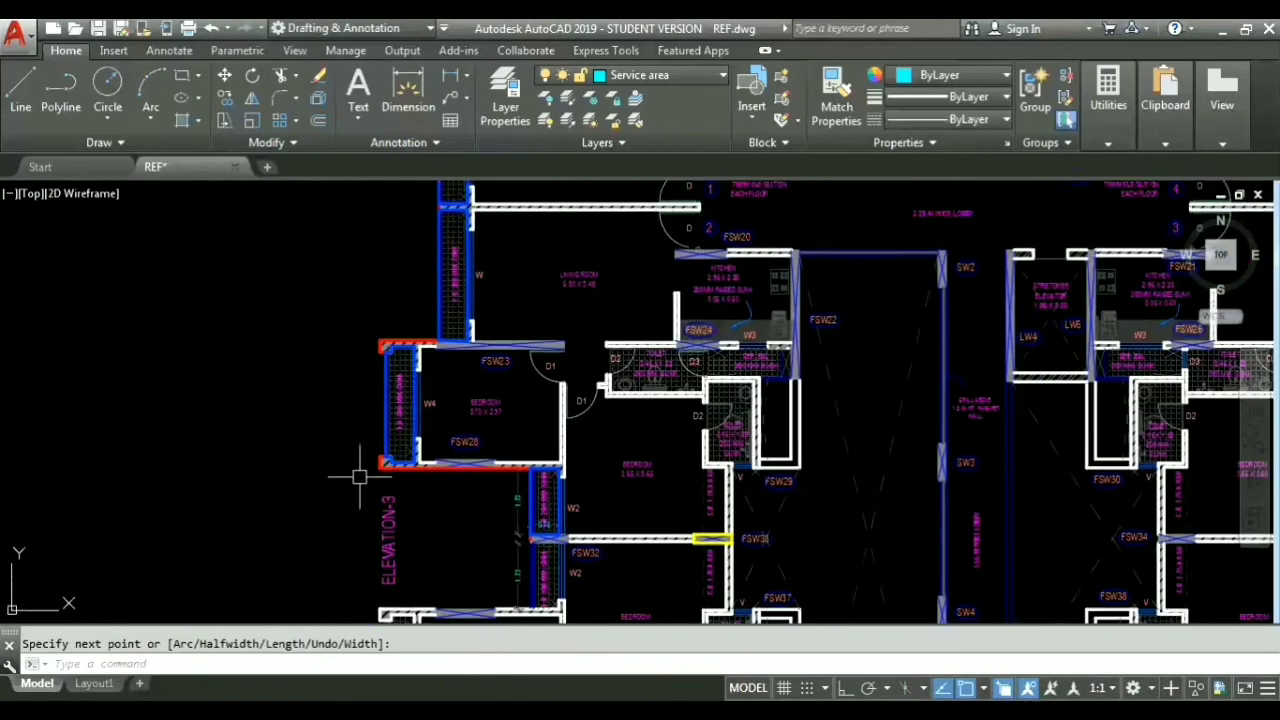
{"action": "scroll", "coordinate": [734, 290], "scroll_direction": "up", "scroll_amount": 6}
{"action": "scroll", "coordinate": [571, 201], "scroll_direction": "up", "scroll_amount": 3}
{"action": "middle_click_drag", "start_coordinate": [571, 201], "coordinate": [358, 428]}
{"action": "key", "text": "Return"}
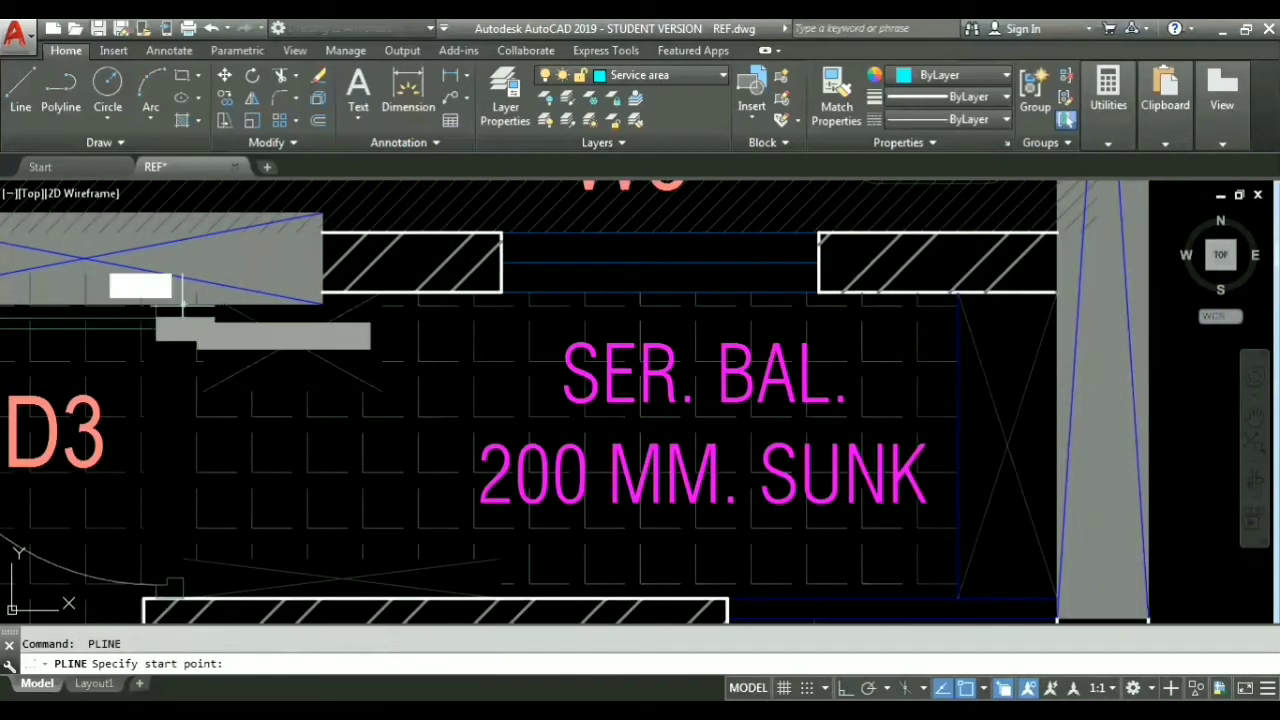
{"action": "left_click", "coordinate": [183, 300]}
{"action": "middle_click_drag", "start_coordinate": [183, 300], "coordinate": [205, 135]}
{"action": "left_click", "coordinate": [208, 432]}
{"action": "left_click", "coordinate": [1082, 433]}
Step: Carry the service balcony outline up the FSW22 wall and back along the W3 wall to the FSW24 corner, and close it
{"action": "middle_click_drag", "start_coordinate": [1078, 282], "coordinate": [968, 552]}
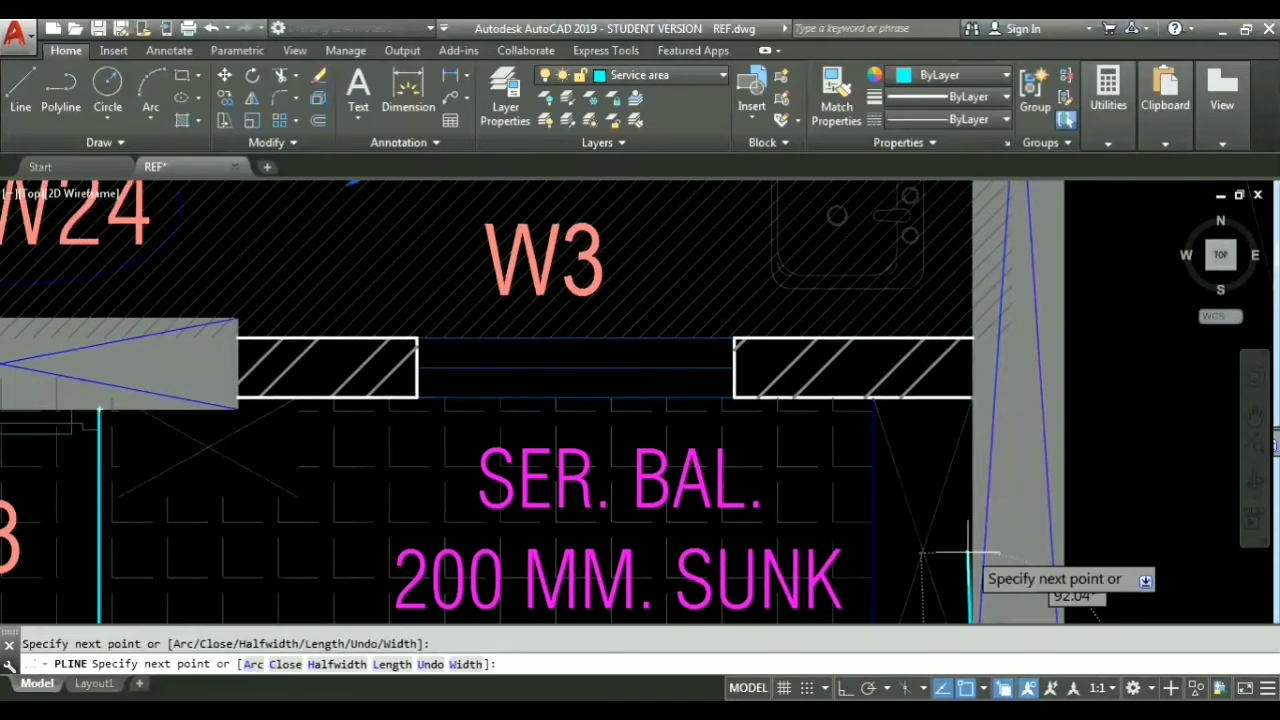
{"action": "scroll", "coordinate": [250, 430], "scroll_direction": "down", "scroll_amount": 6}
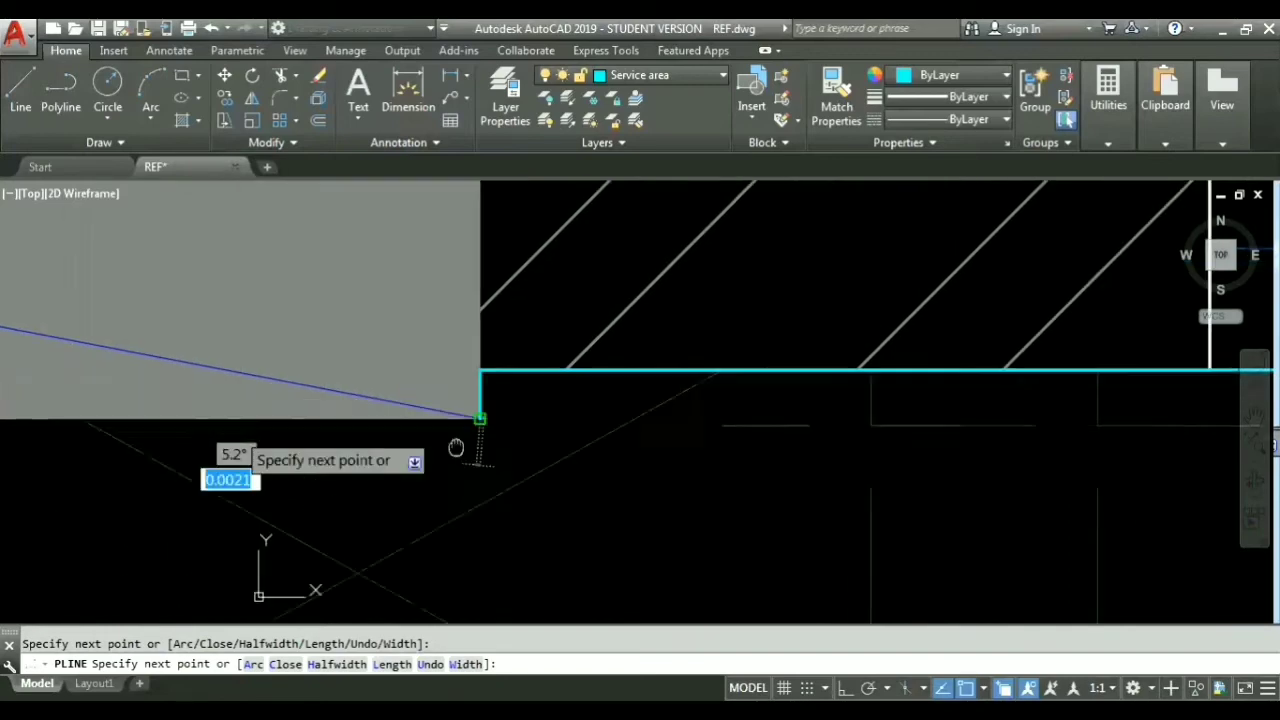
{"action": "type", "text": "c"}
{"action": "key", "text": "Return"}
{"action": "middle_click_drag", "start_coordinate": [447, 506], "coordinate": [700, 438]}
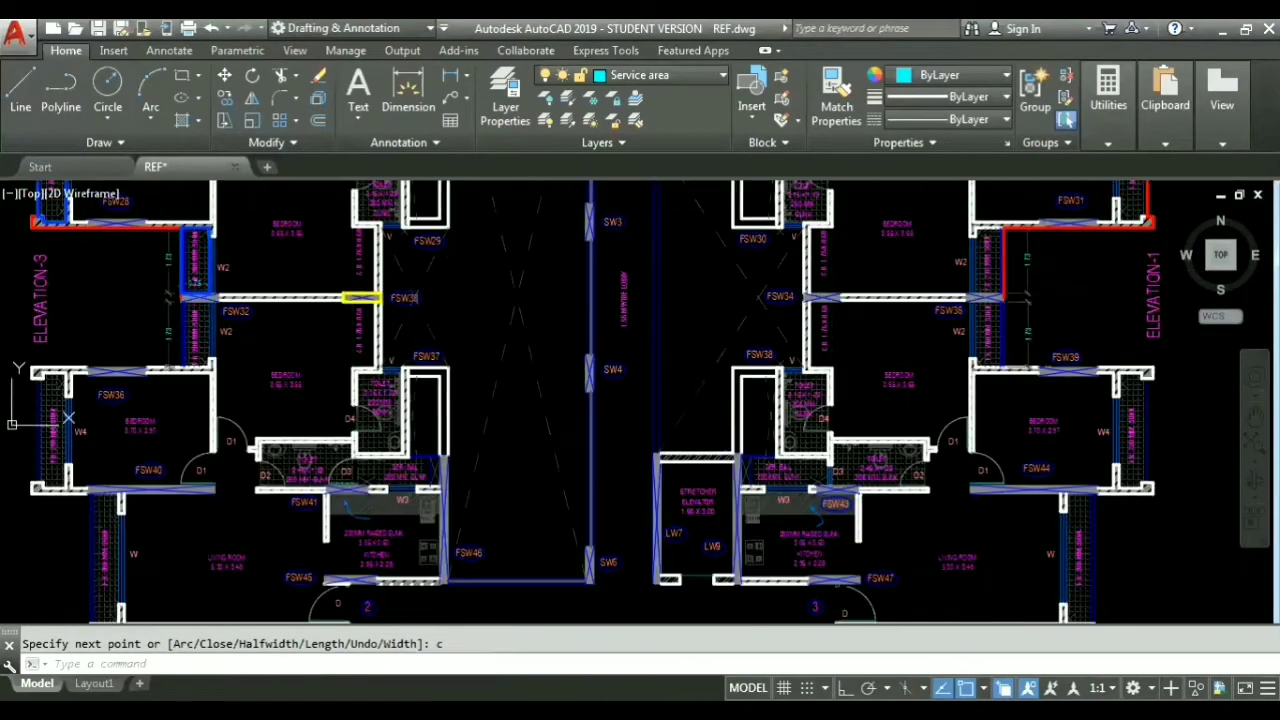
{"action": "middle_click_drag", "start_coordinate": [747, 327], "coordinate": [706, 565]}
{"action": "middle_click_drag", "start_coordinate": [720, 389], "coordinate": [701, 553]}
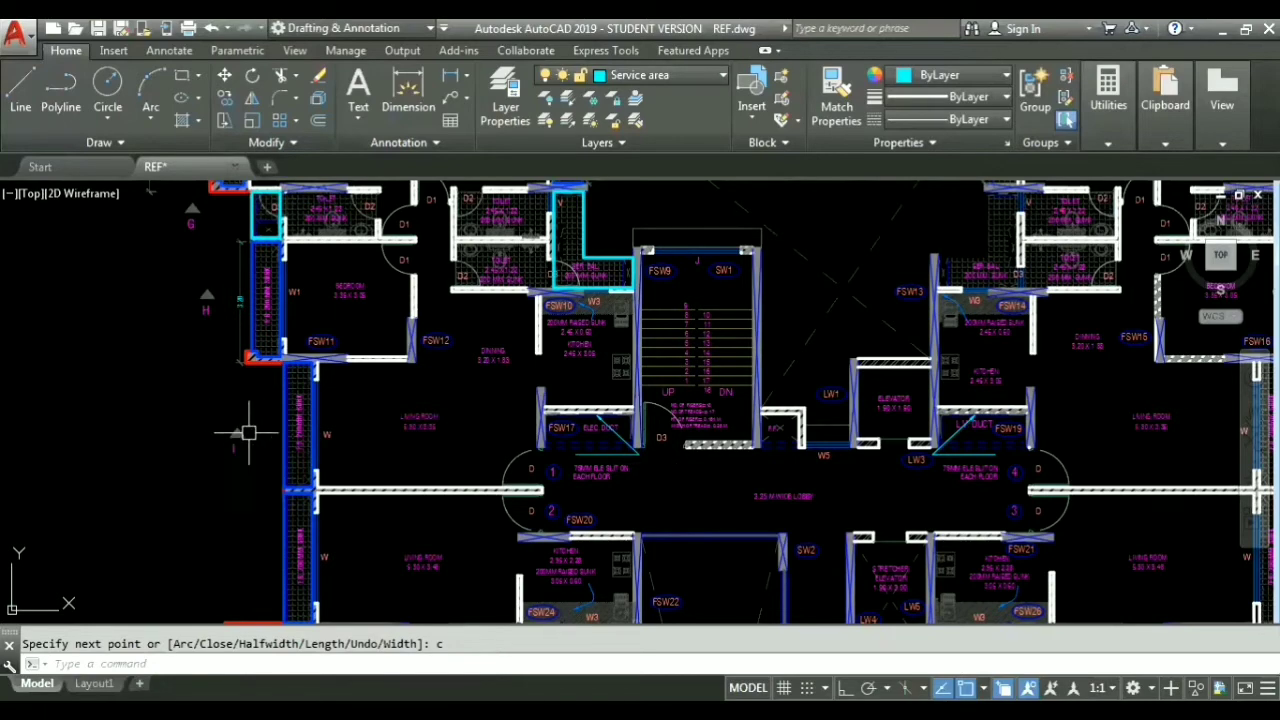
Step: Mirror the upper outer periphery outline about a horizontal axis through the midpoint of FSW33's end, with Ortho on and the source kept
{"action": "scroll", "coordinate": [218, 390], "scroll_direction": "up", "scroll_amount": 5}
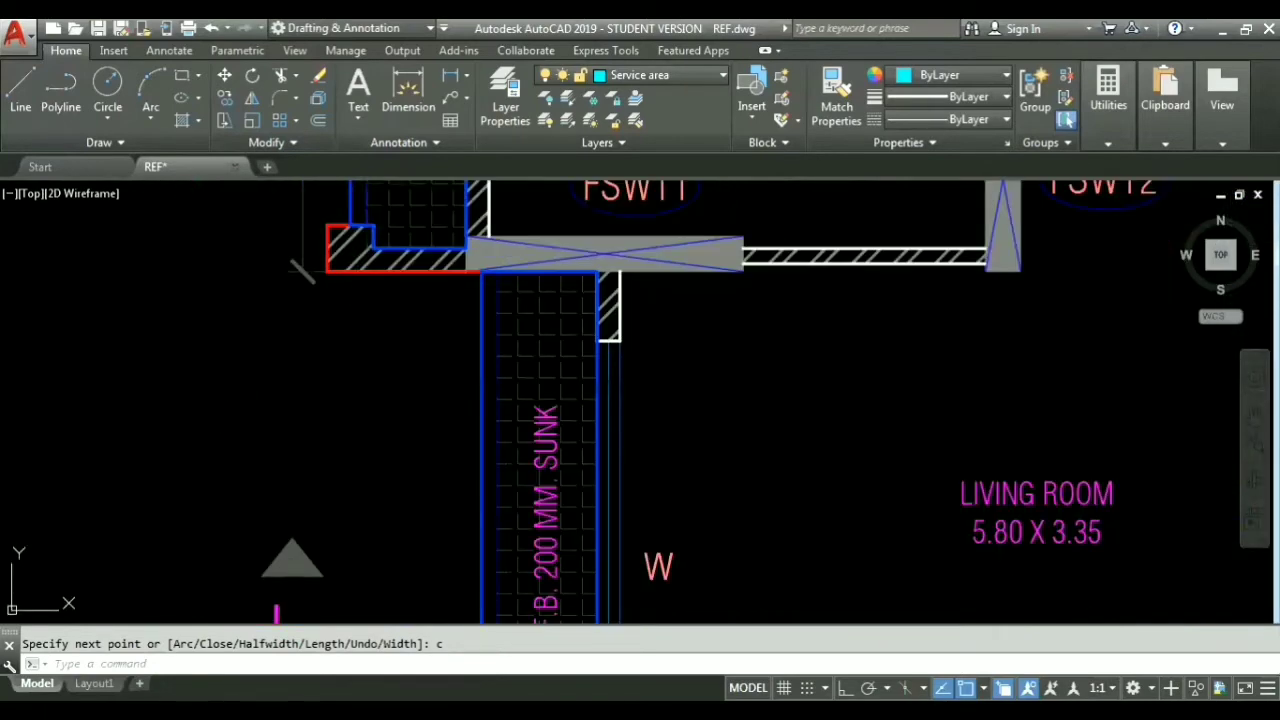
{"action": "scroll", "coordinate": [360, 285], "scroll_direction": "up", "scroll_amount": 5}
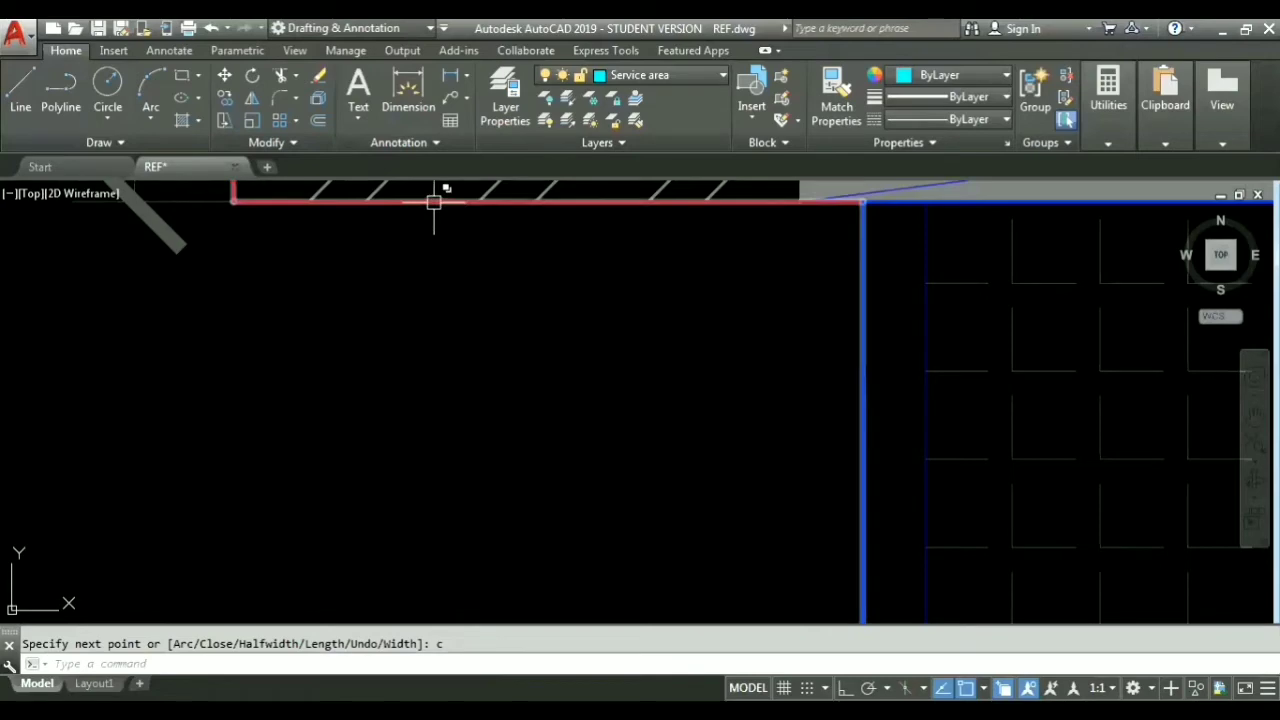
{"action": "left_click", "coordinate": [434, 202]}
{"action": "left_click", "coordinate": [510, 272]}
{"action": "scroll", "coordinate": [443, 357], "scroll_direction": "down", "scroll_amount": 8}
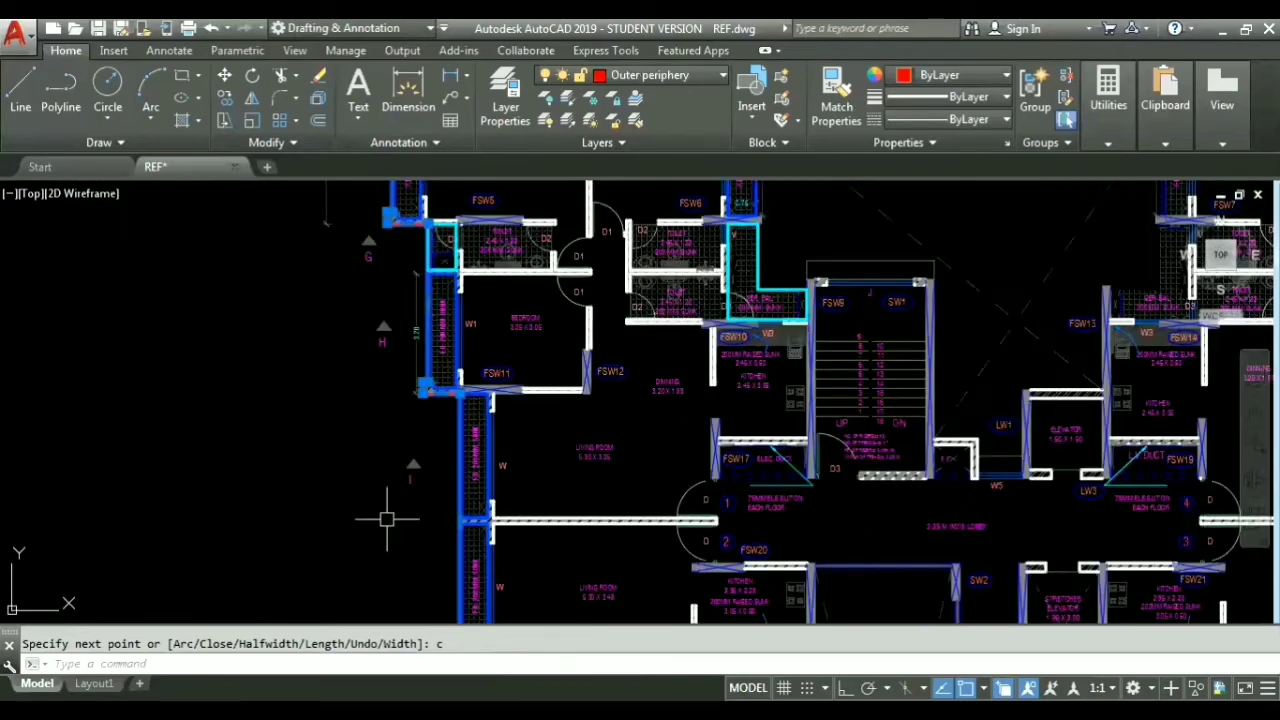
{"action": "scroll", "coordinate": [571, 523], "scroll_direction": "up", "scroll_amount": 4}
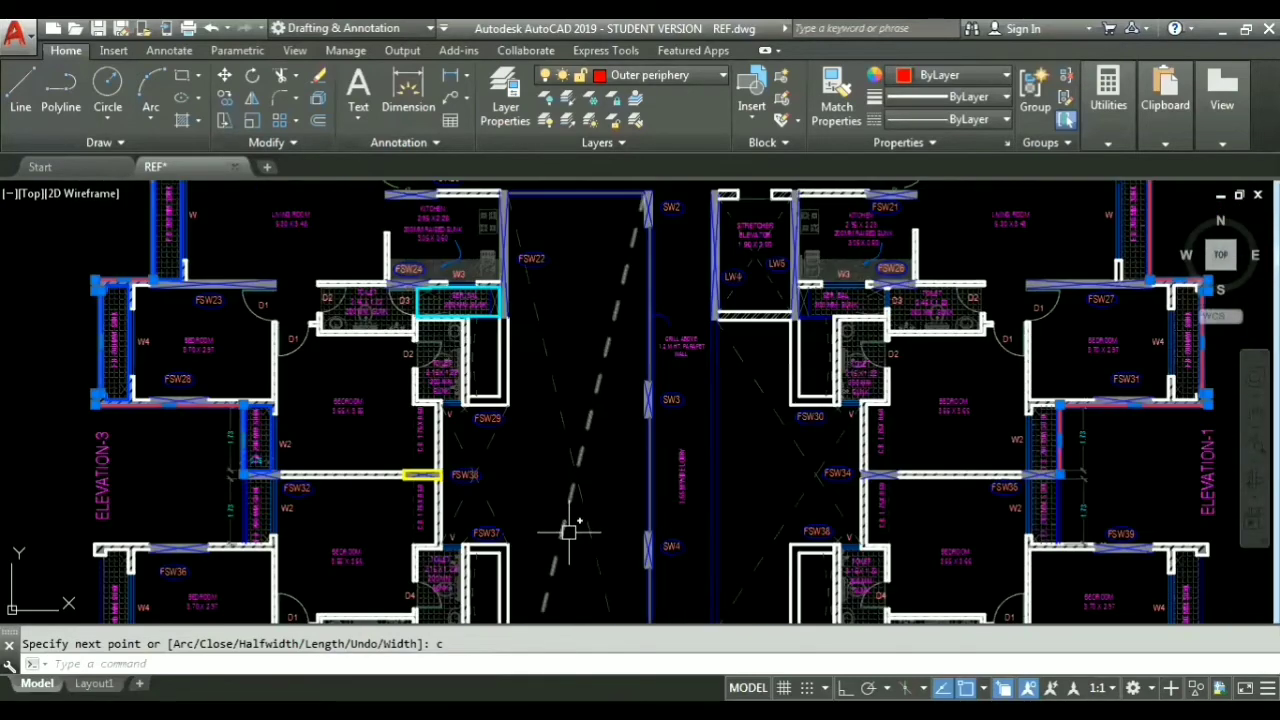
{"action": "type", "text": "mi"}
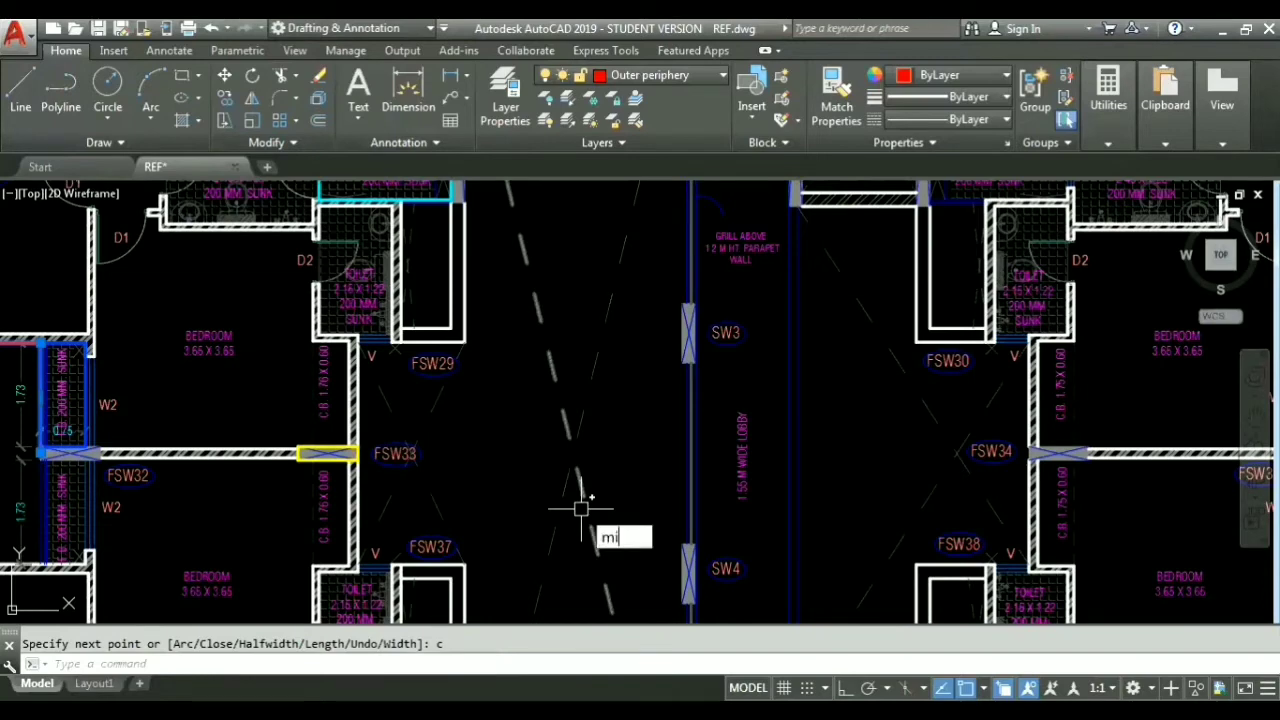
{"action": "key", "text": "Return"}
{"action": "scroll", "coordinate": [581, 508], "scroll_direction": "up", "scroll_amount": 8}
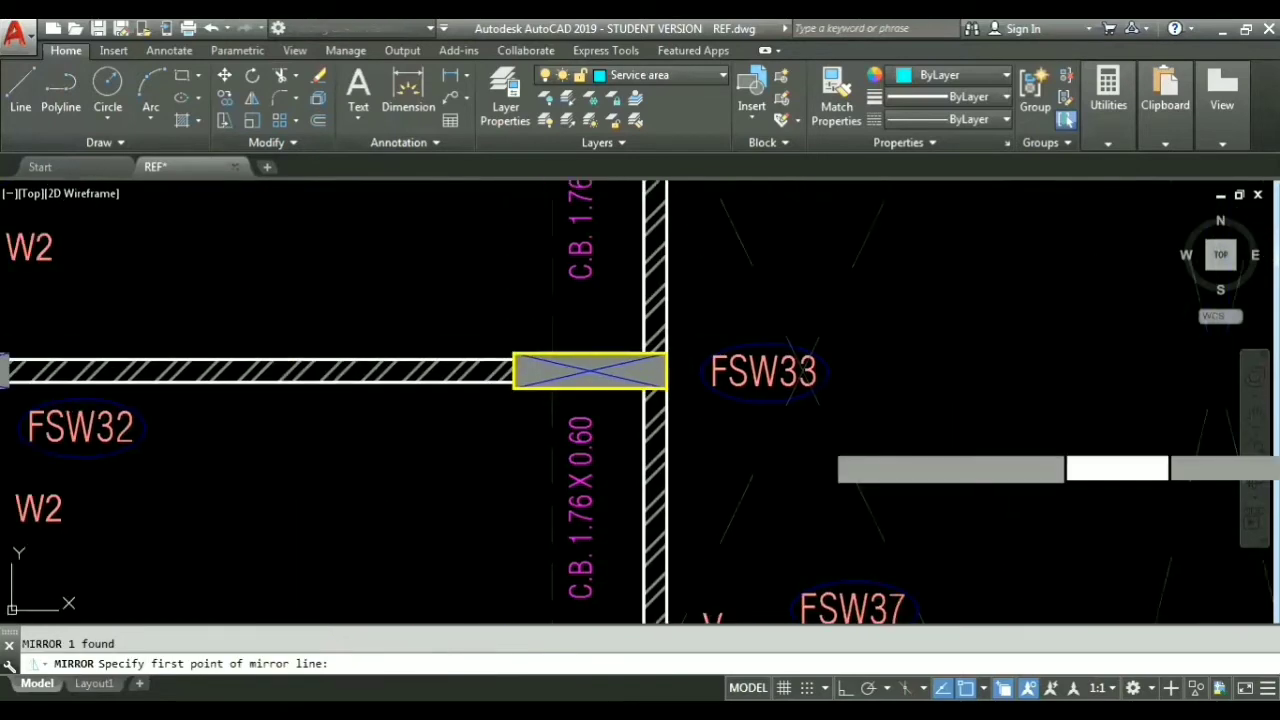
{"action": "left_click", "coordinate": [604, 346]}
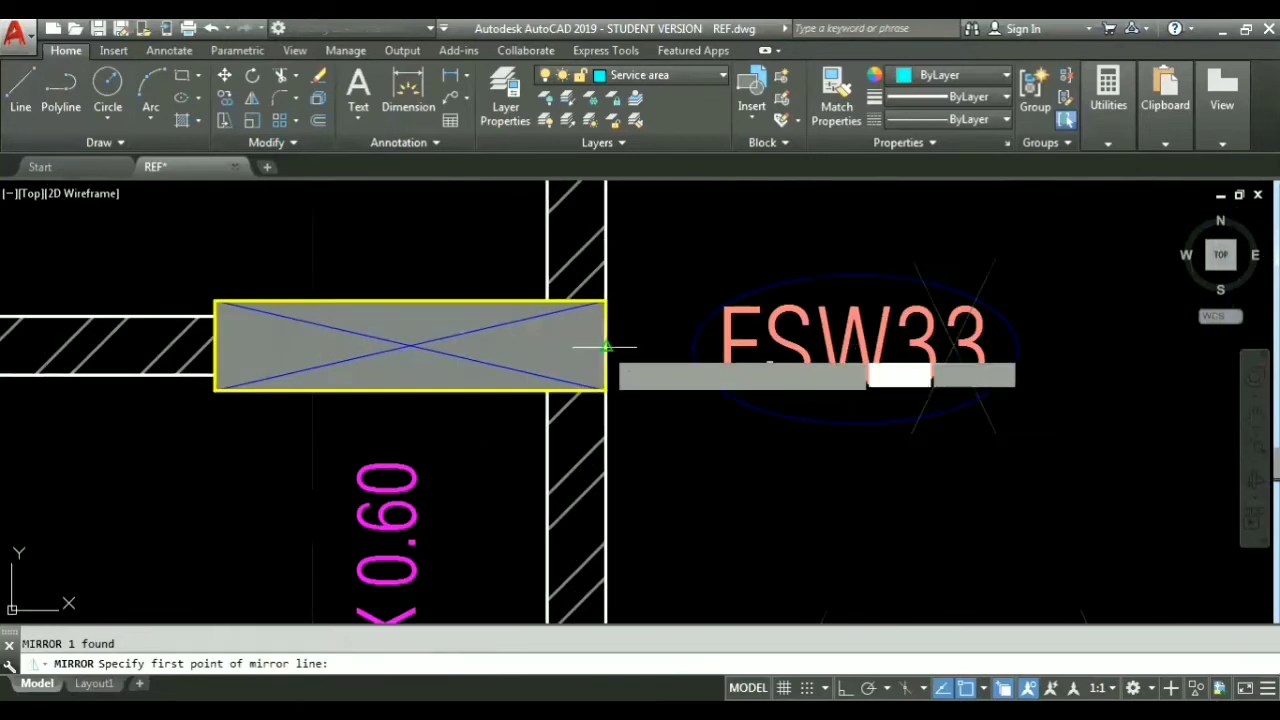
{"action": "scroll", "coordinate": [604, 347], "scroll_direction": "down", "scroll_amount": 6}
{"action": "scroll", "coordinate": [604, 347], "scroll_direction": "down", "scroll_amount": 3}
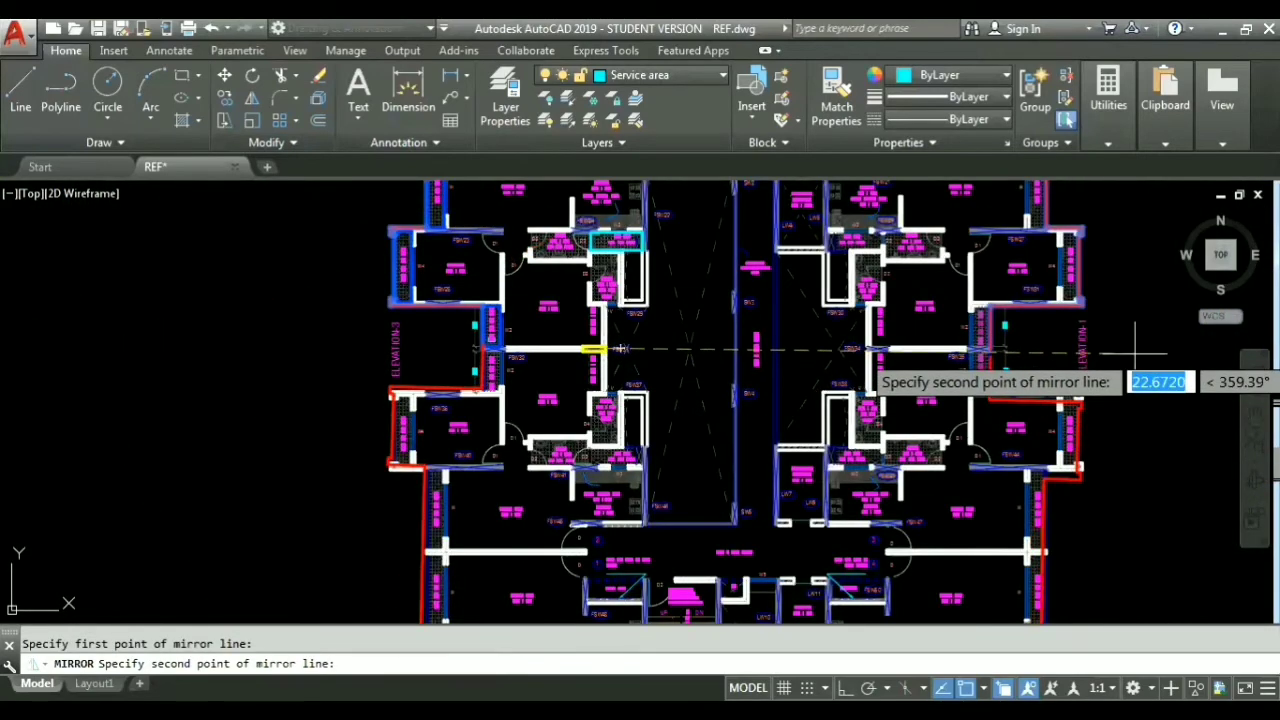
{"action": "key", "text": "F8"}
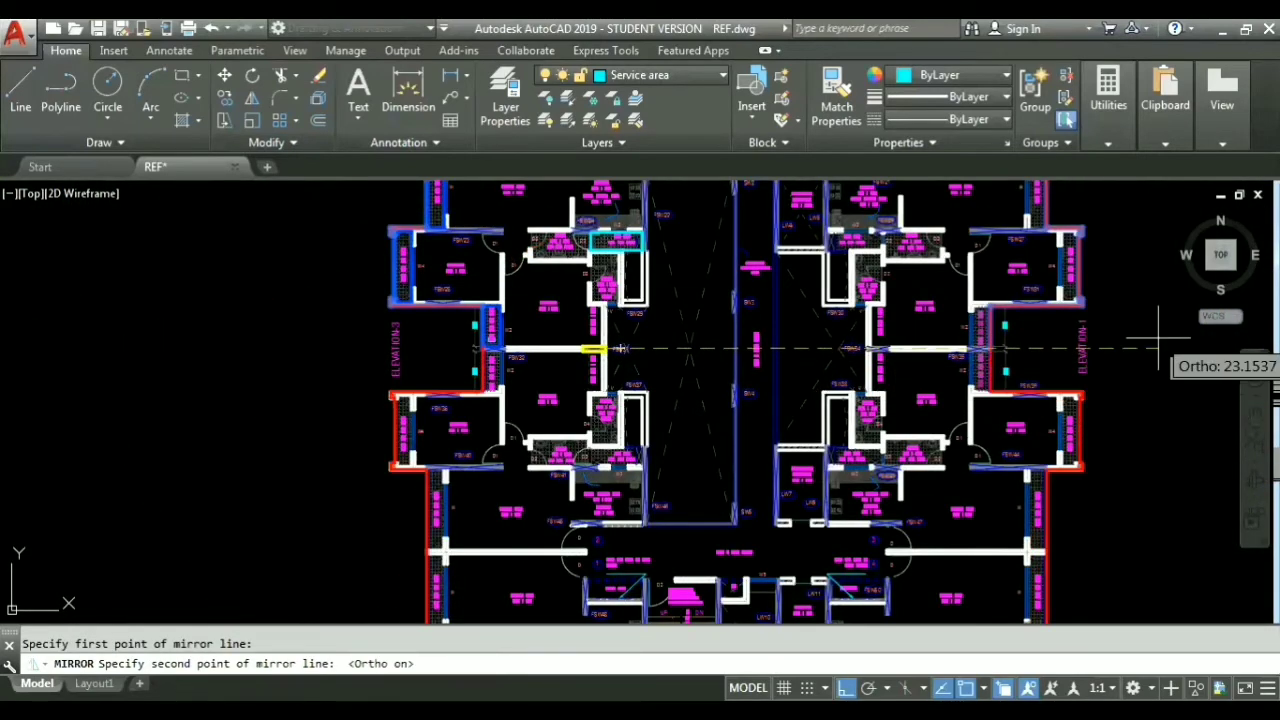
{"action": "left_click", "coordinate": [1160, 341]}
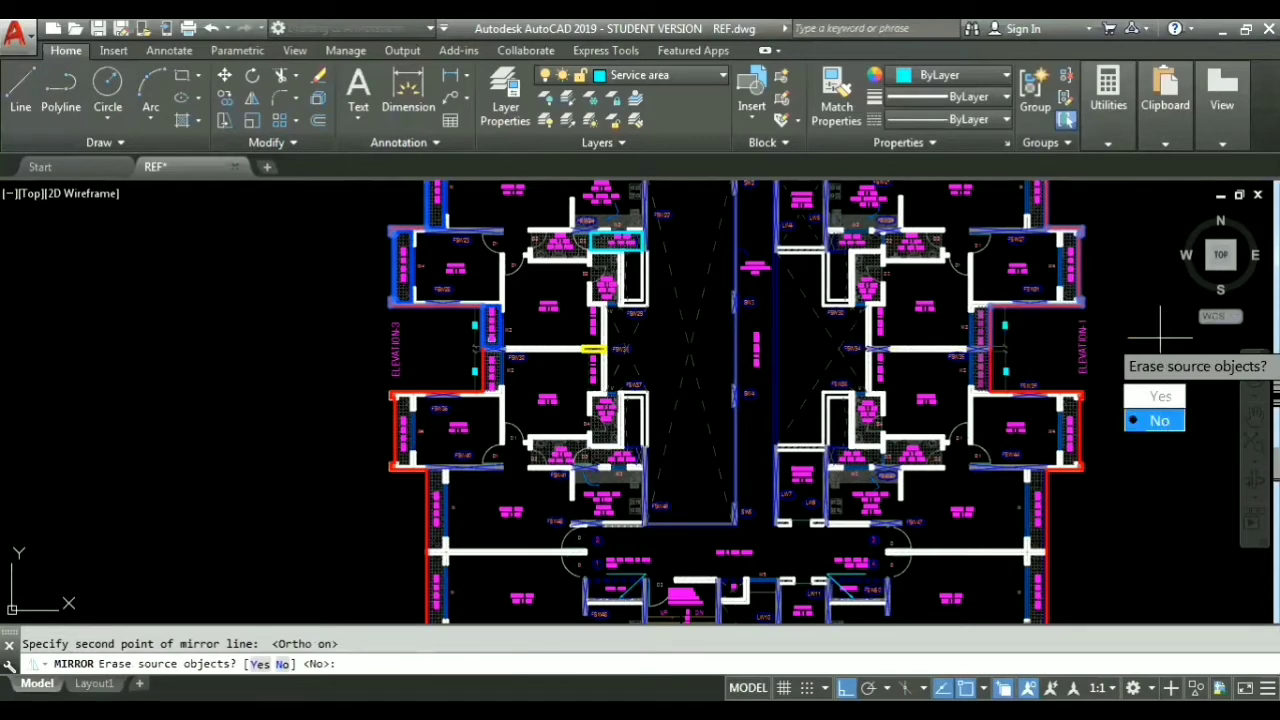
{"action": "key", "text": "Return"}
Step: Join the upper and lower outer periphery outlines into one polyline
{"action": "scroll", "coordinate": [470, 349], "scroll_direction": "up", "scroll_amount": 6}
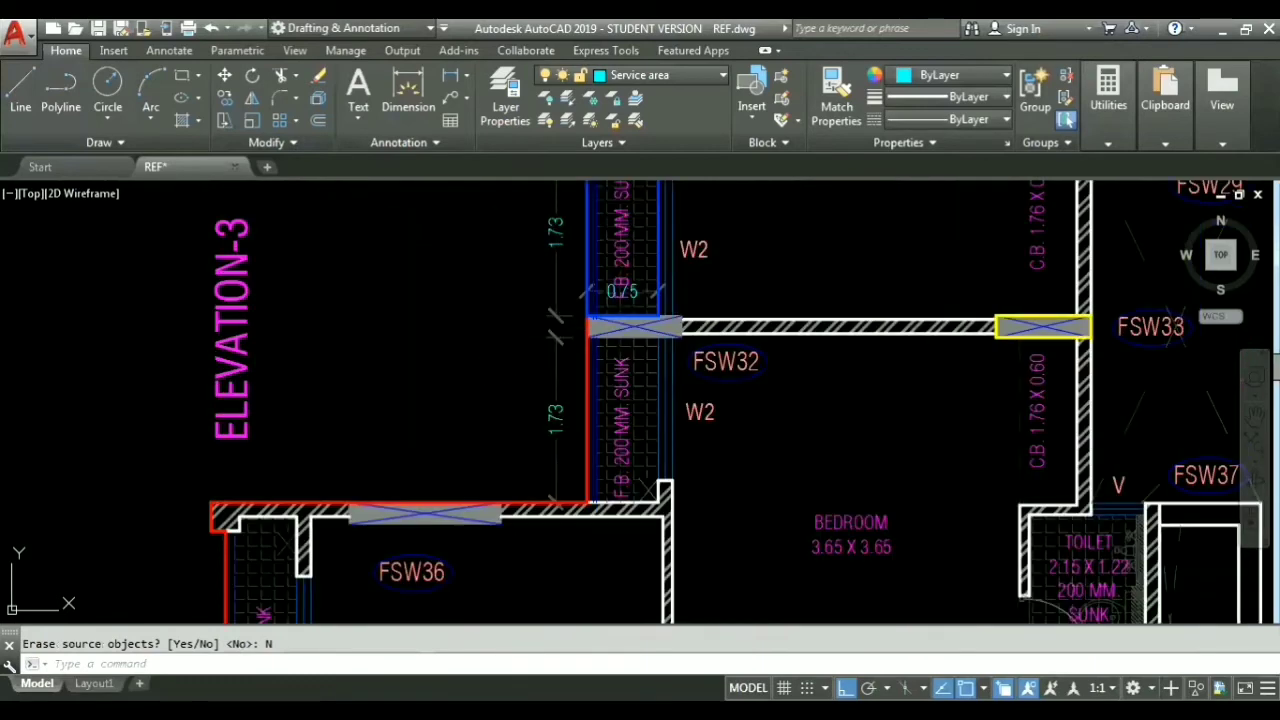
{"action": "scroll", "coordinate": [567, 327], "scroll_direction": "up", "scroll_amount": 2}
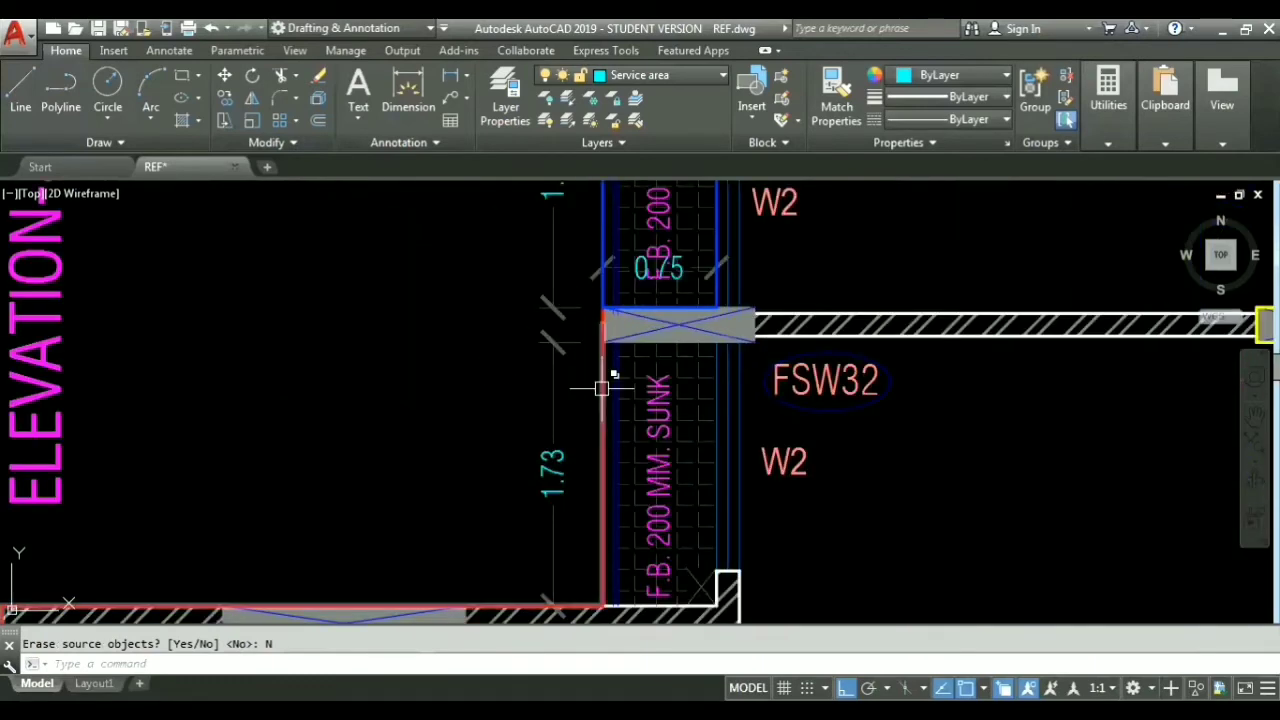
{"action": "left_click", "coordinate": [602, 388]}
{"action": "middle_click_drag", "start_coordinate": [453, 351], "coordinate": [699, 596]}
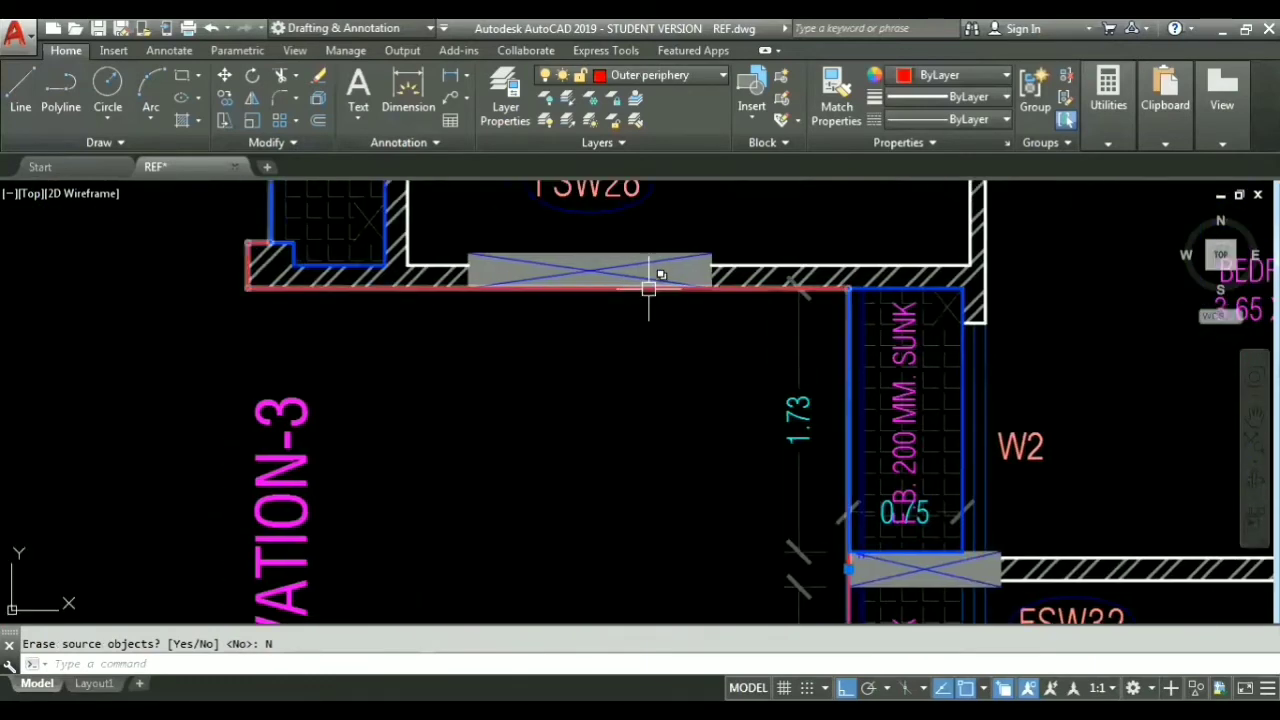
{"action": "left_click", "coordinate": [648, 288]}
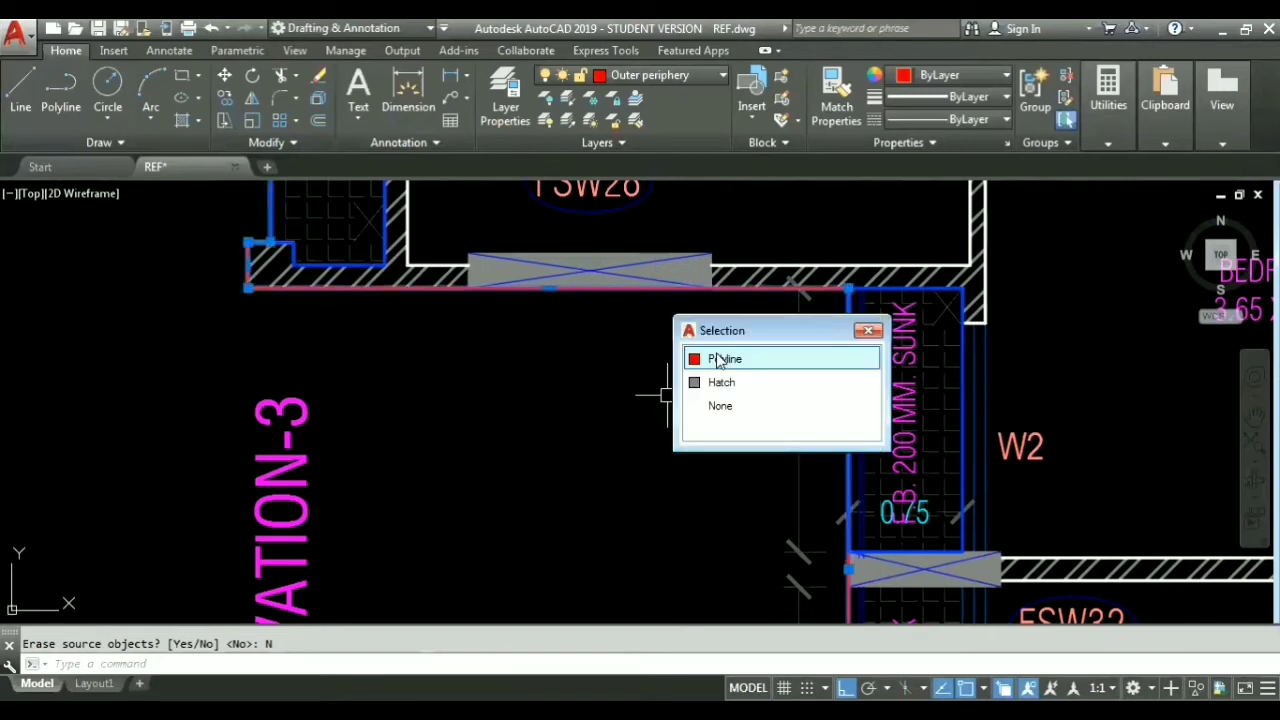
{"action": "left_click", "coordinate": [718, 360]}
{"action": "type", "text": "j"}
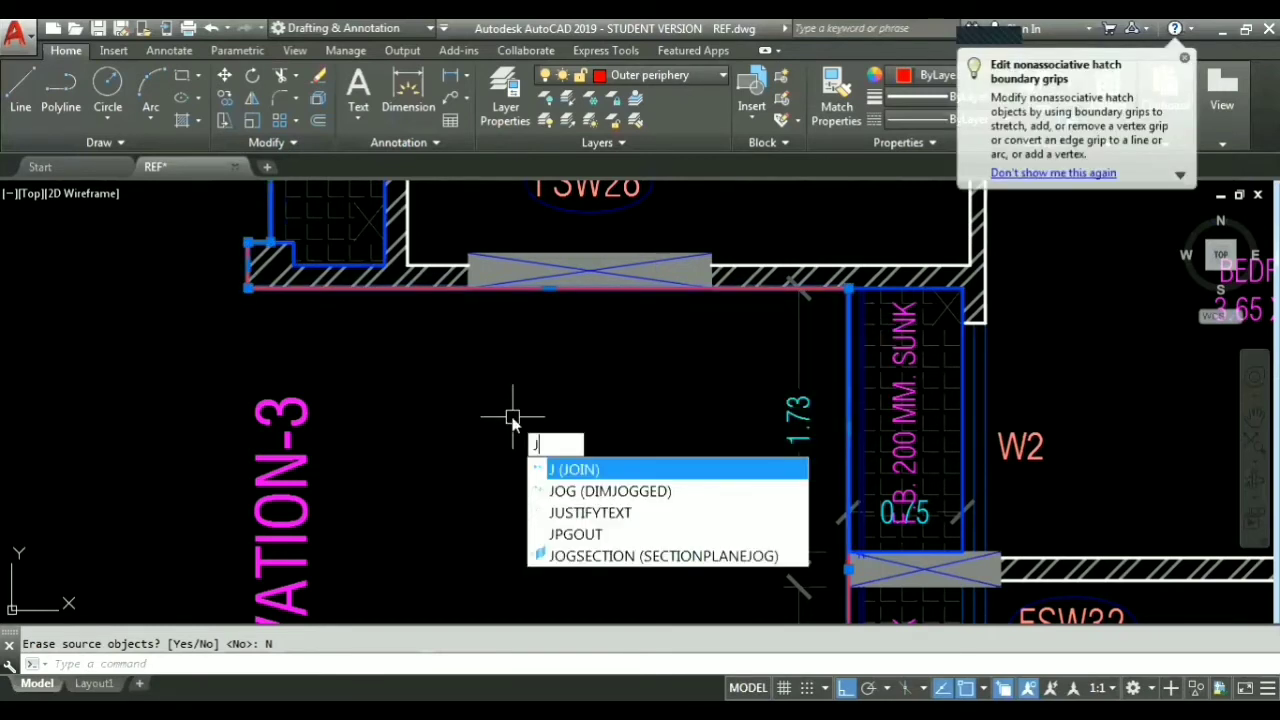
{"action": "key", "text": "Return"}
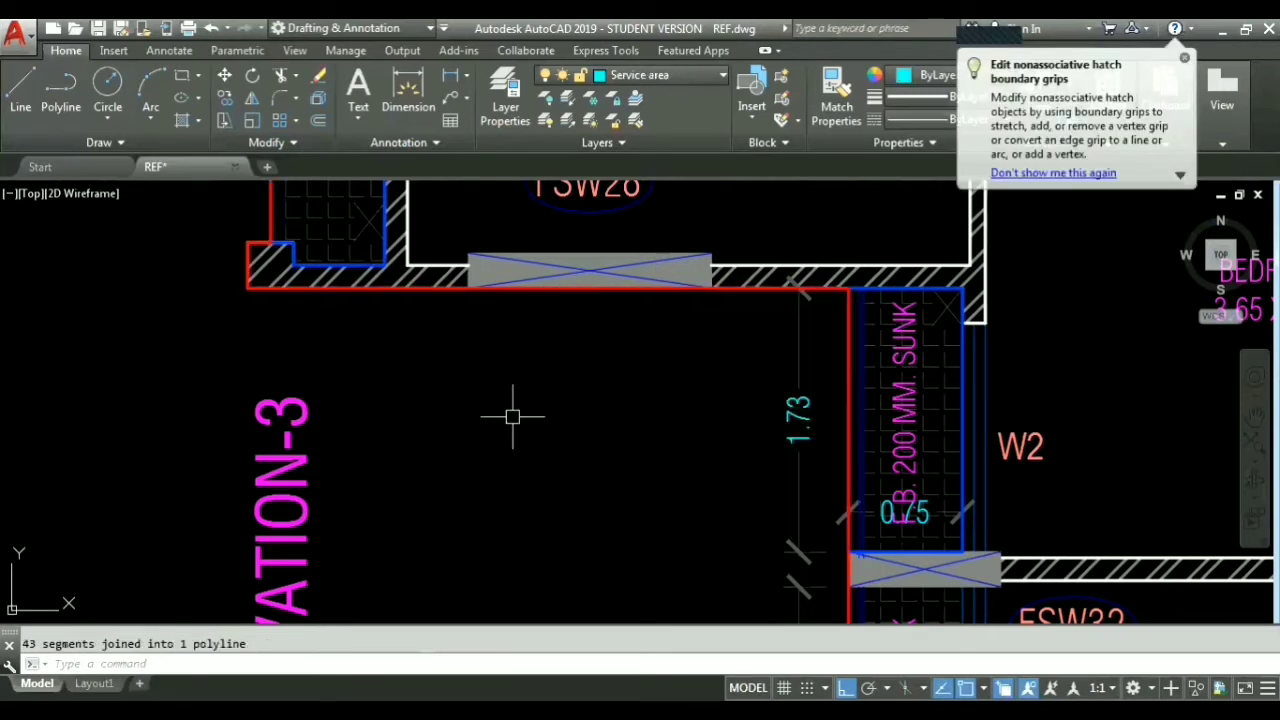
Step: Check that the joined outer periphery runs continuously around the whole plan, and review the flower bed and service area outlines inside it
{"action": "left_click", "coordinate": [742, 287]}
{"action": "scroll", "coordinate": [573, 429], "scroll_direction": "down", "scroll_amount": 14}
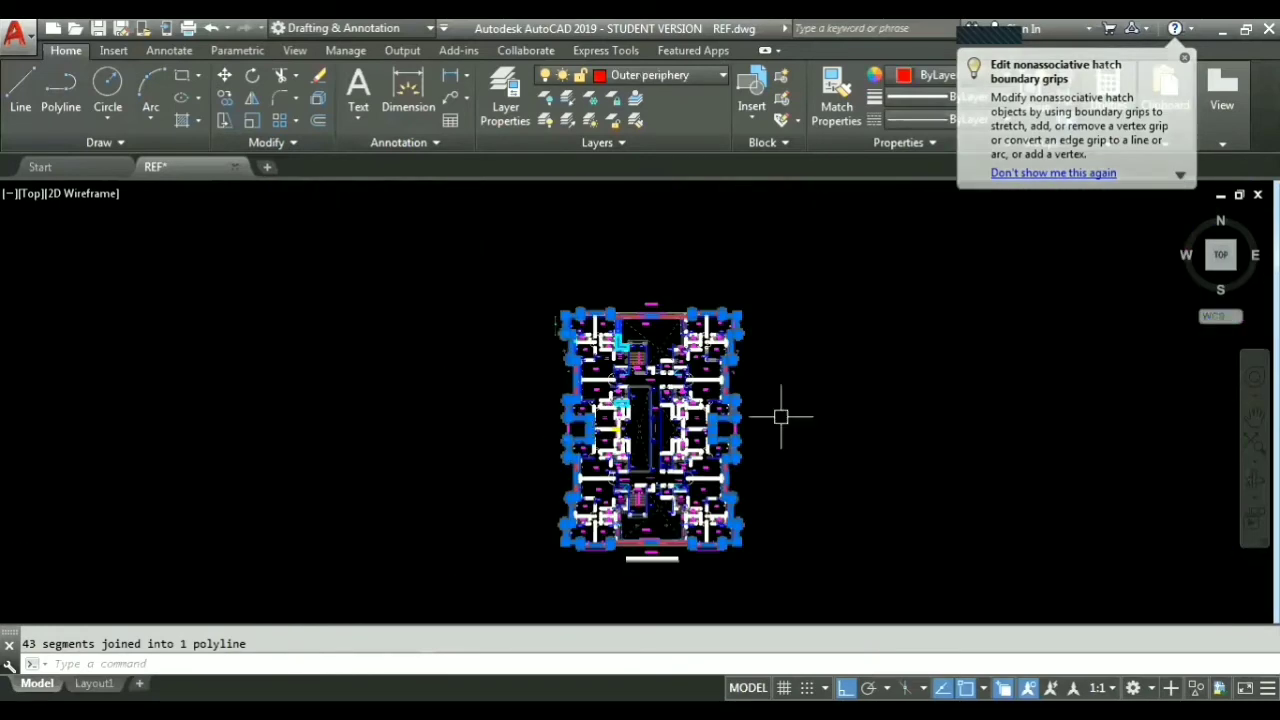
{"action": "scroll", "coordinate": [694, 323], "scroll_direction": "up", "scroll_amount": 4}
{"action": "scroll", "coordinate": [694, 323], "scroll_direction": "up", "scroll_amount": 4}
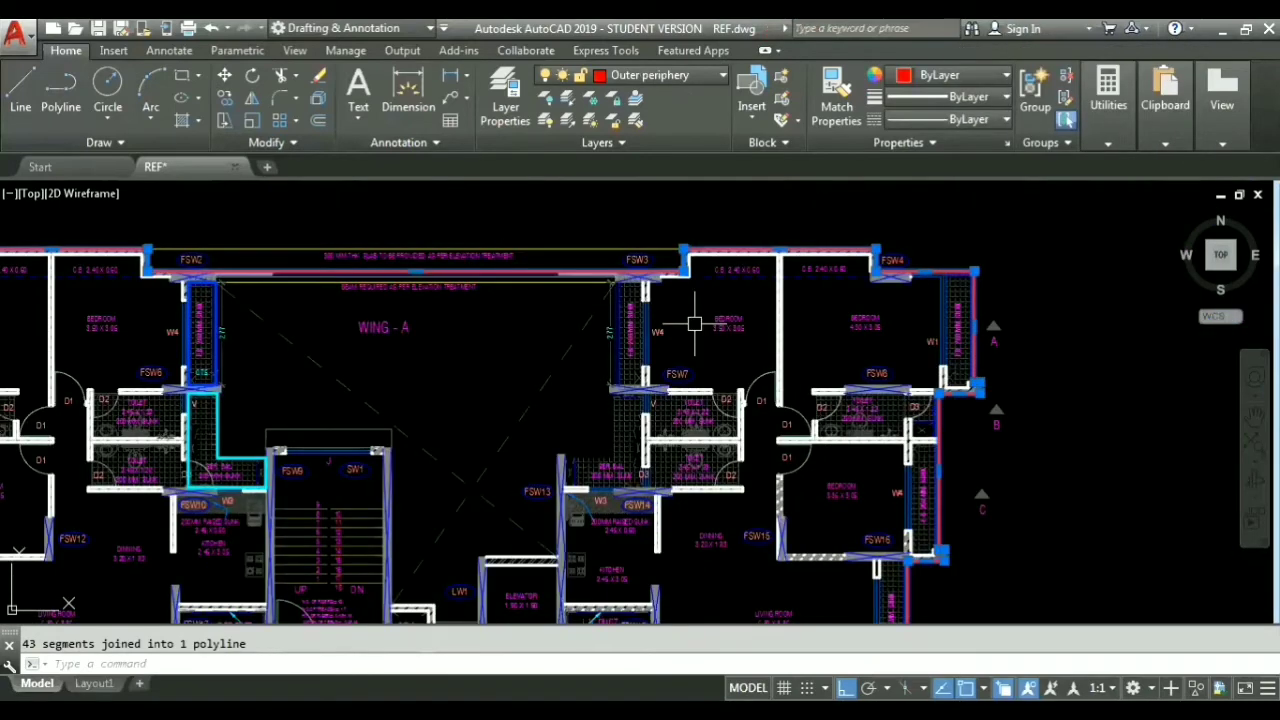
{"action": "scroll", "coordinate": [332, 360], "scroll_direction": "down", "scroll_amount": 2}
{"action": "key", "text": "Escape"}
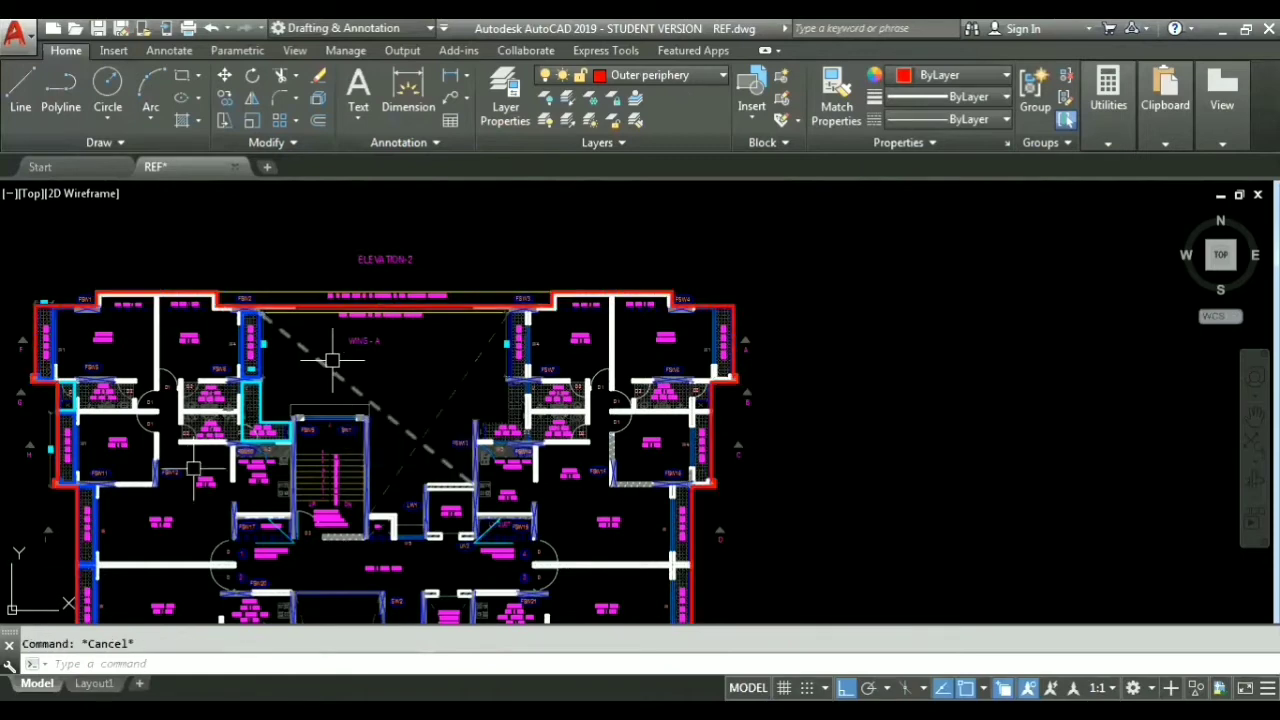
{"action": "middle_click_drag", "start_coordinate": [135, 518], "coordinate": [229, 401]}
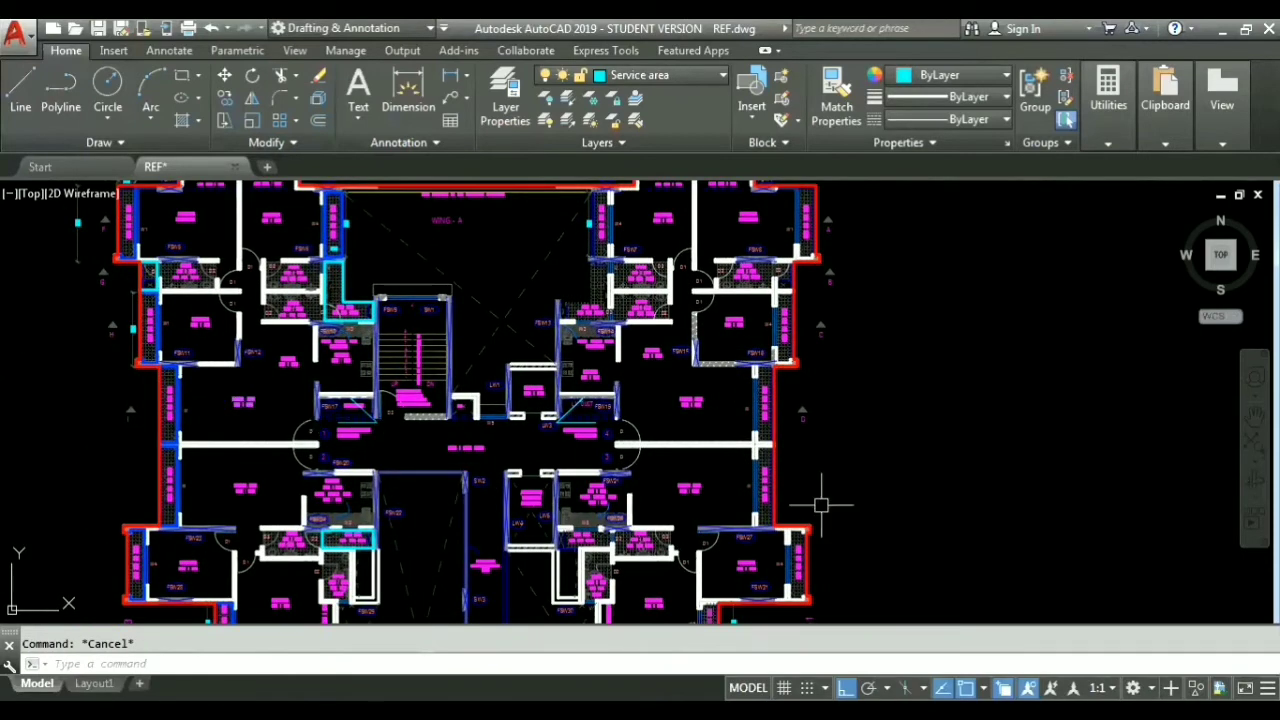
{"action": "scroll", "coordinate": [255, 400], "scroll_direction": "up", "scroll_amount": 3}
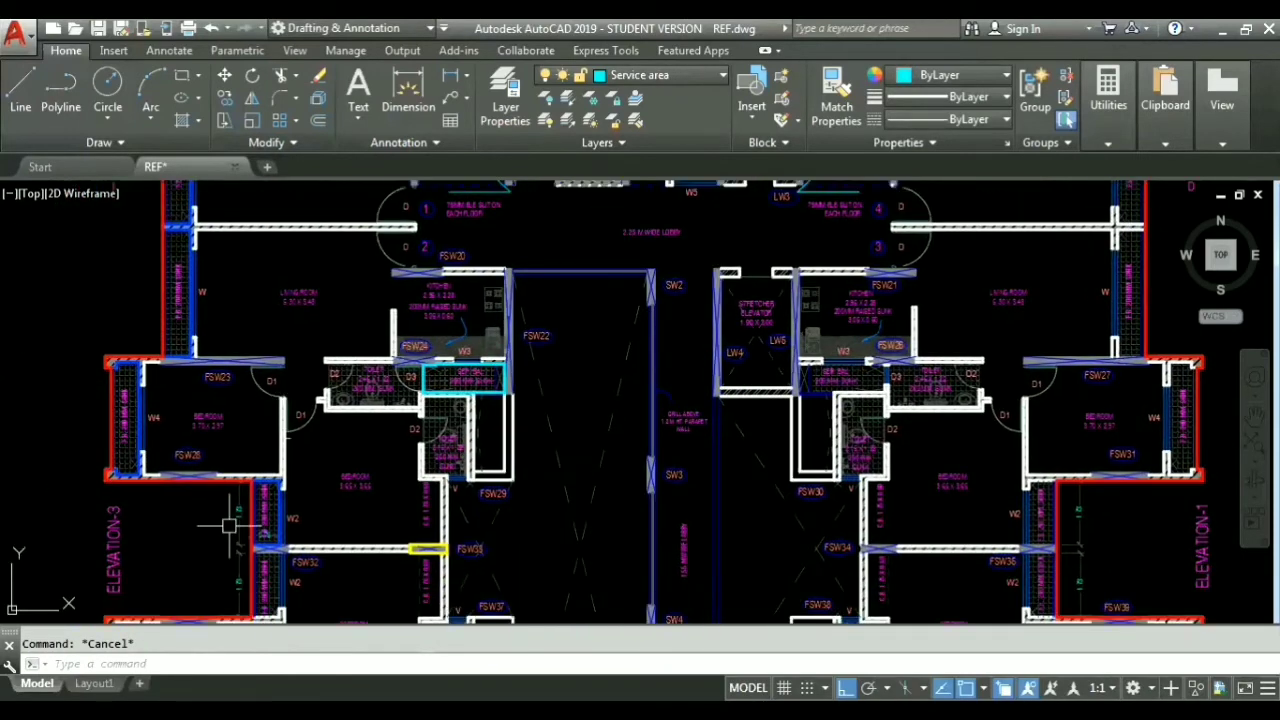
{"action": "middle_click_drag", "start_coordinate": [229, 525], "coordinate": [201, 385]}
{"action": "scroll", "coordinate": [210, 409], "scroll_direction": "up", "scroll_amount": 2}
{"action": "scroll", "coordinate": [267, 370], "scroll_direction": "down", "scroll_amount": 2}
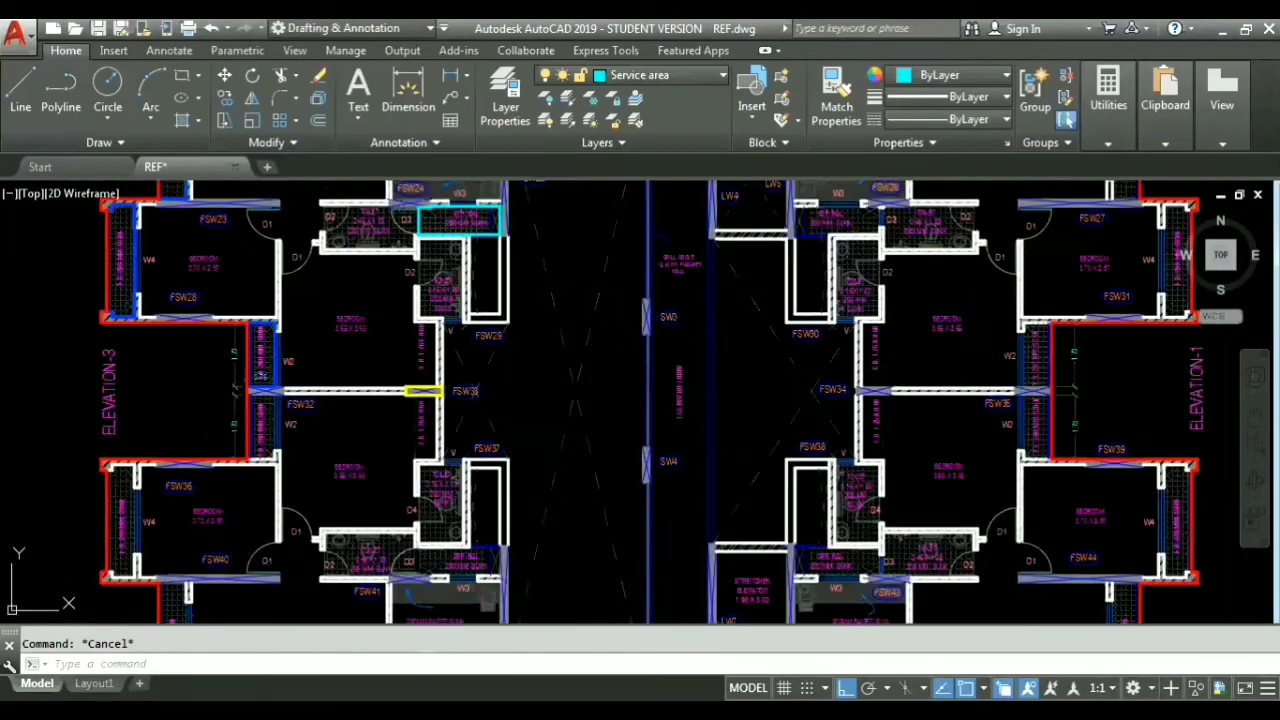
{"action": "scroll", "coordinate": [267, 359], "scroll_direction": "down", "scroll_amount": 4}
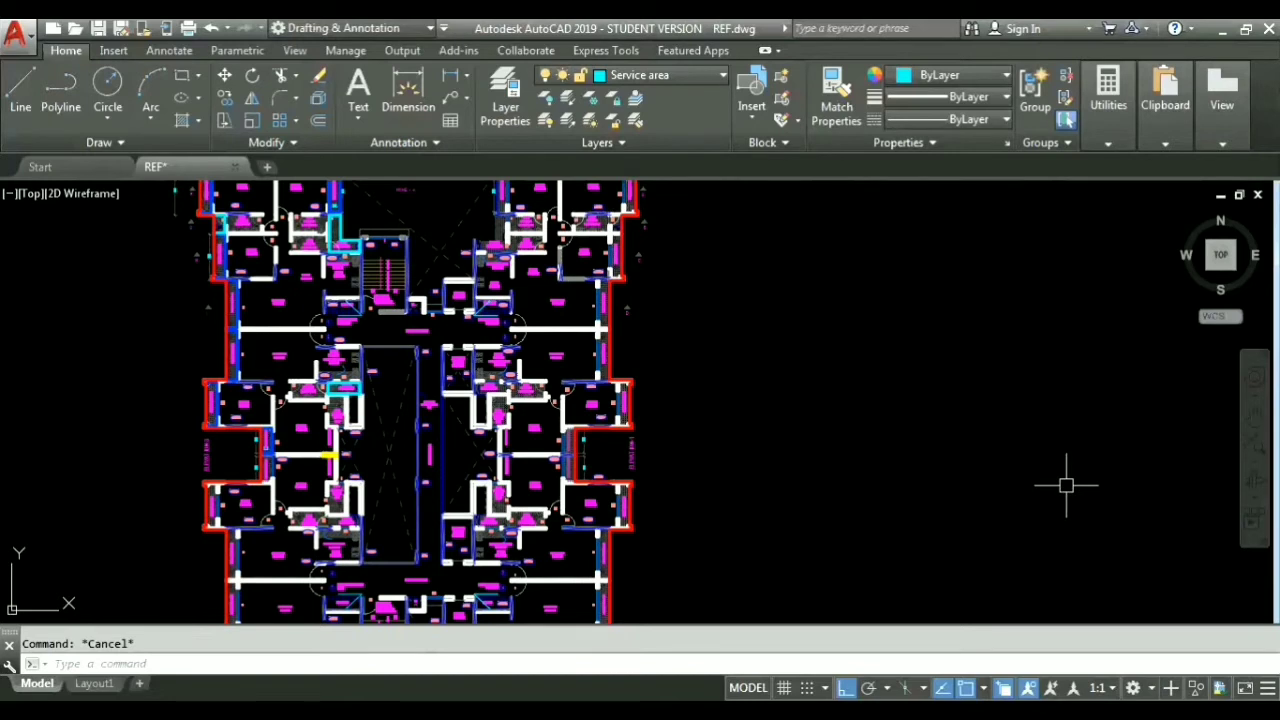
Step: Quick-select all polylines on the Flower beds layer in the entire drawing
{"action": "type", "text": "QSE"}
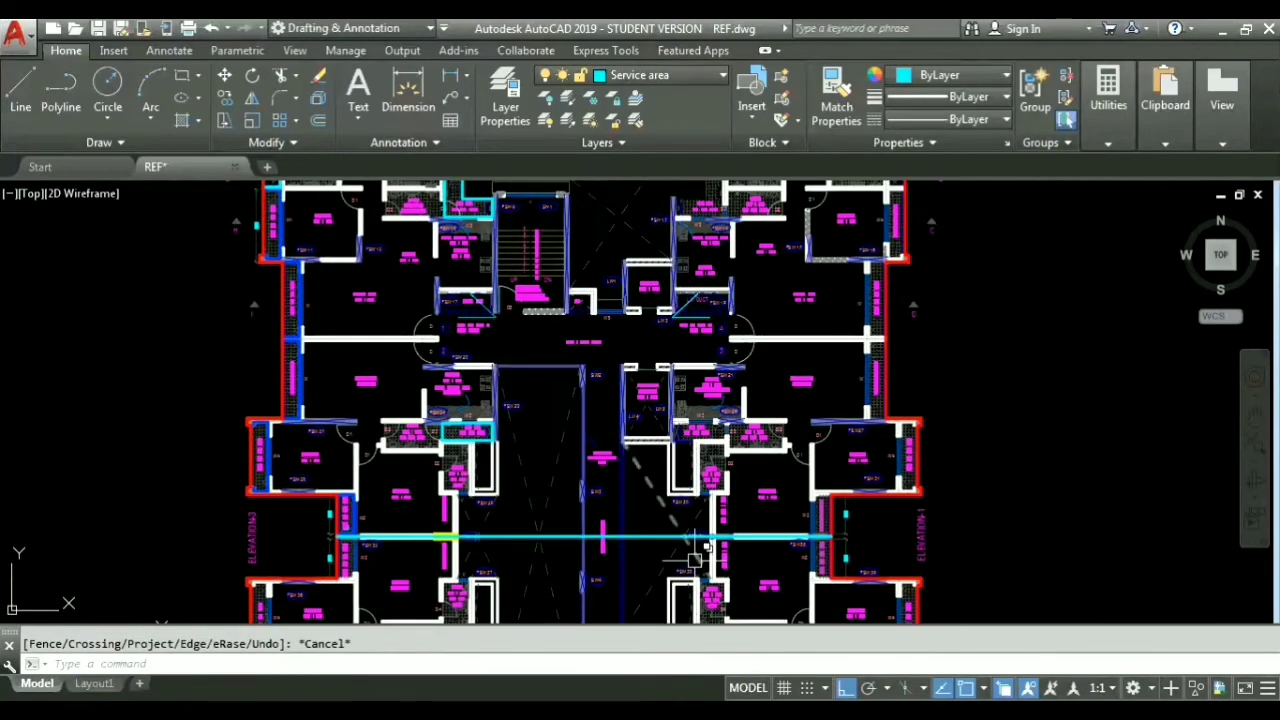
{"action": "type", "text": "ELECT"}
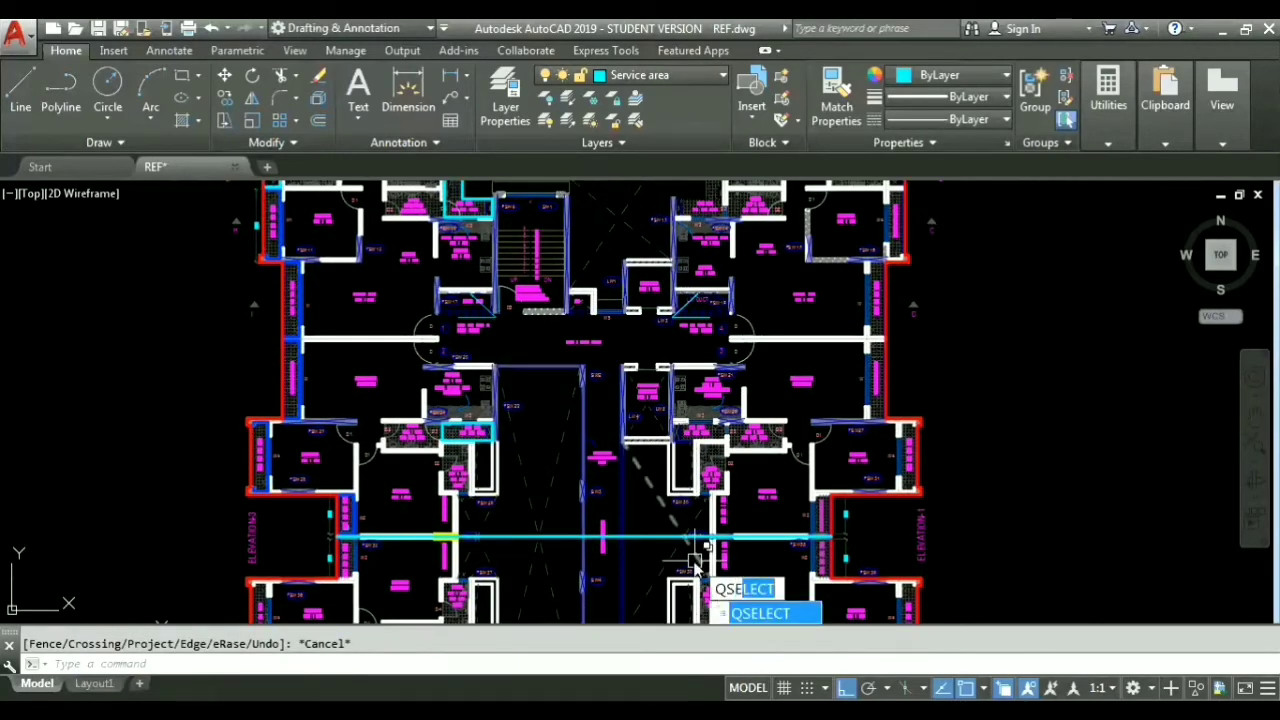
{"action": "left_click", "coordinate": [772, 613]}
{"action": "left_click", "coordinate": [700, 212]}
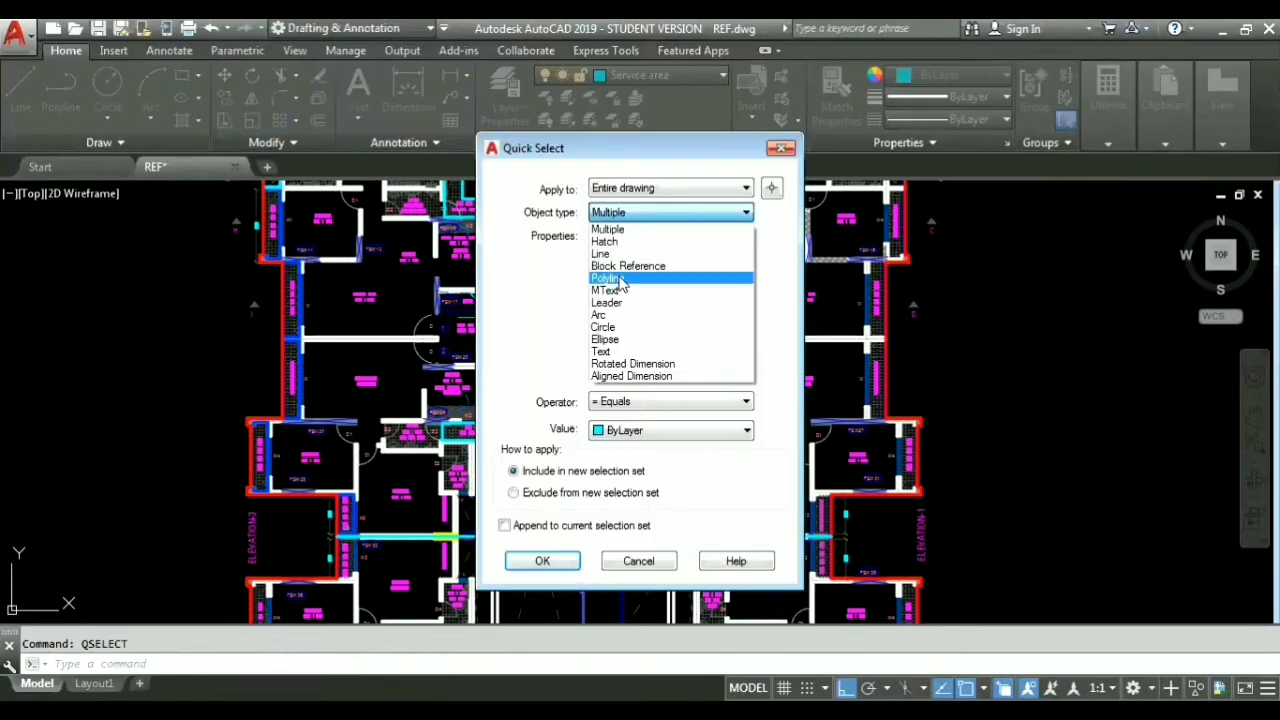
{"action": "left_click", "coordinate": [622, 282]}
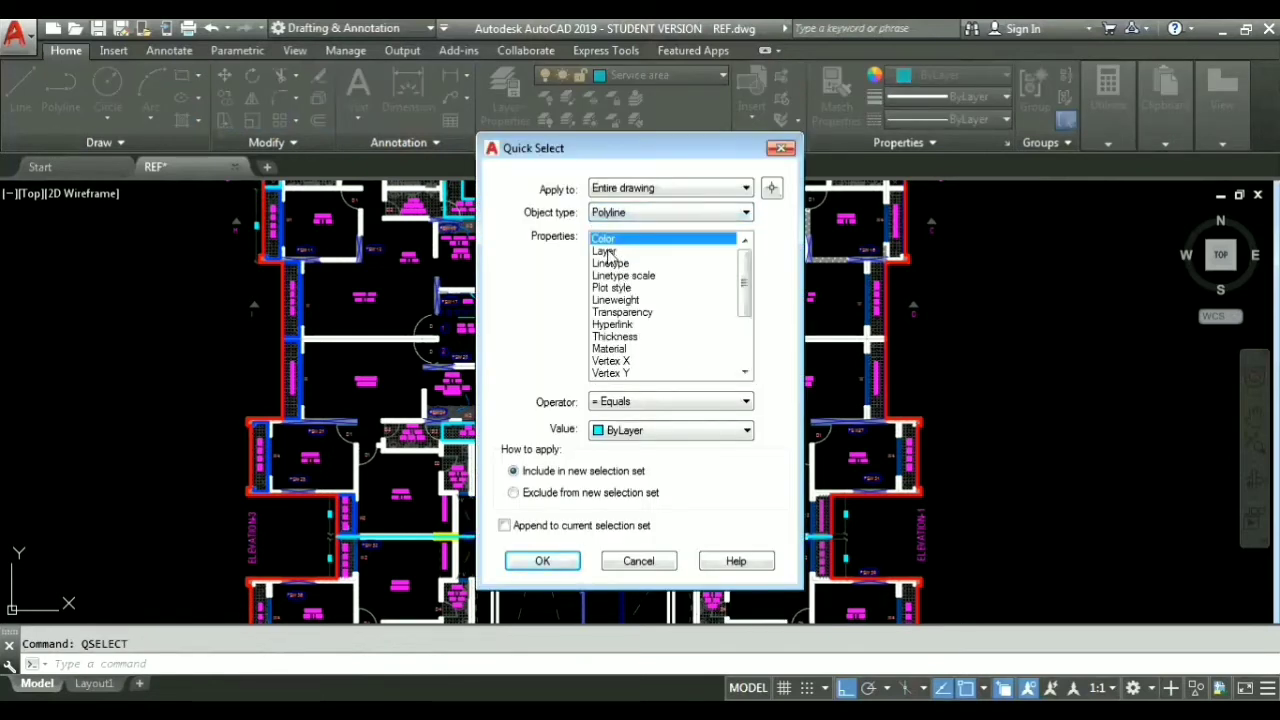
{"action": "left_click", "coordinate": [607, 251]}
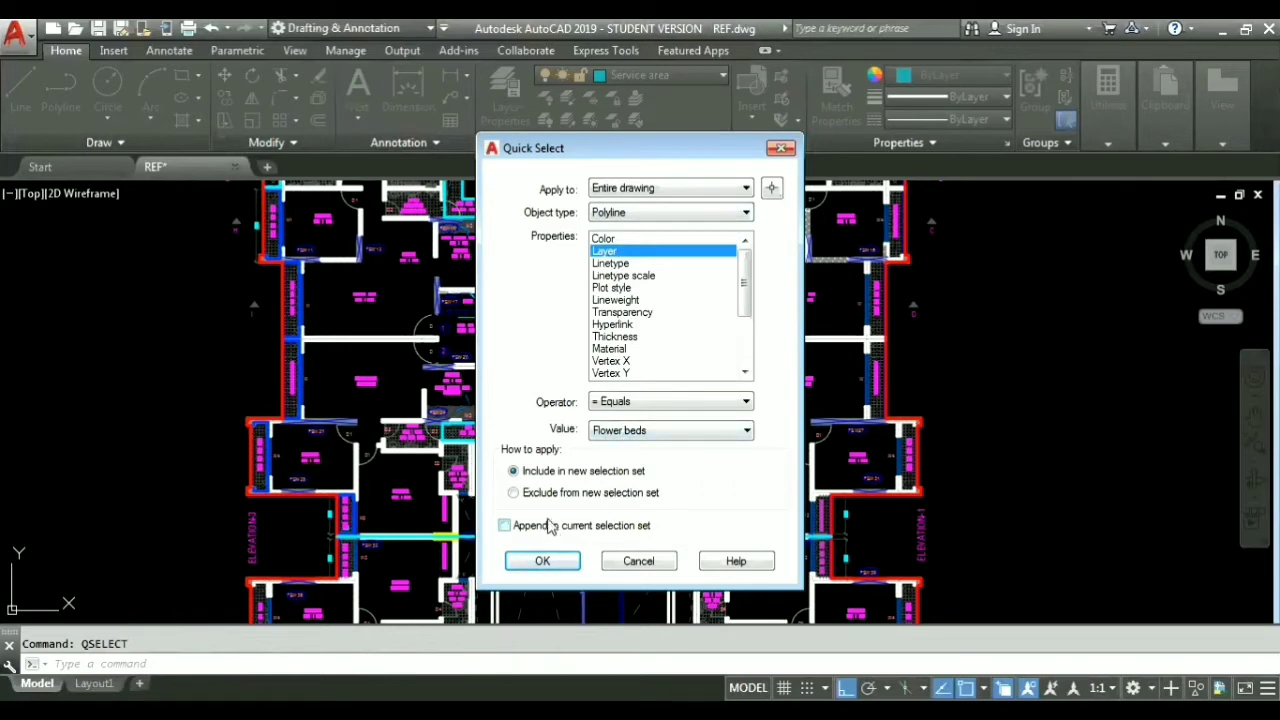
{"action": "left_click", "coordinate": [541, 562]}
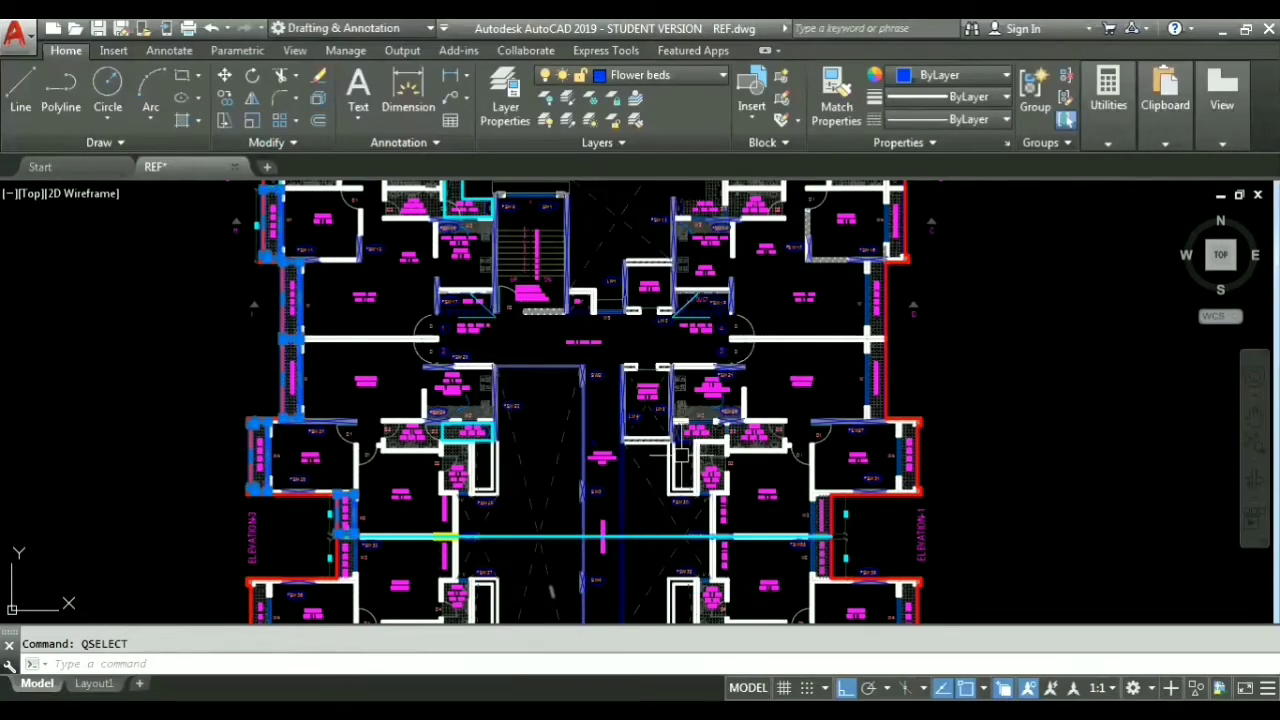
Step: Mirror the selected flower beds, placing the mirror line's first point midway between the outer ends of FSW32 and FSW35
{"action": "middle_click_drag", "start_coordinate": [681, 455], "coordinate": [573, 607]}
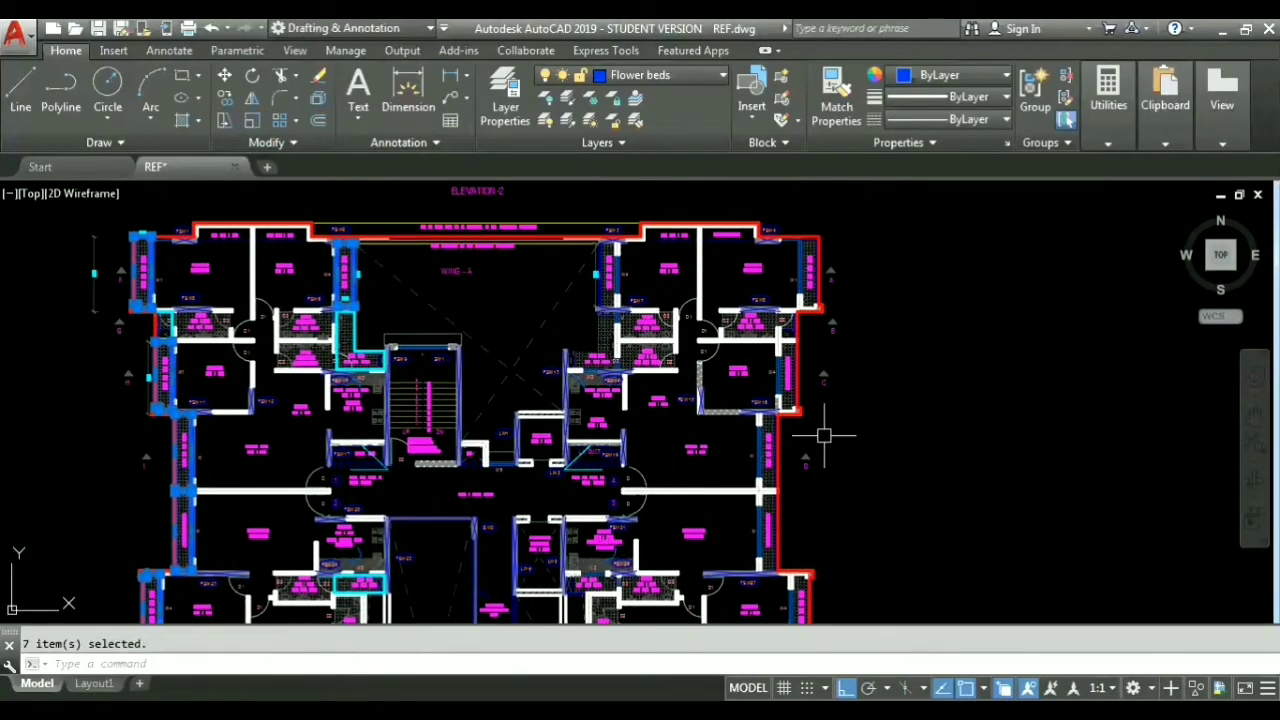
{"action": "type", "text": "mi"}
{"action": "key", "text": "Return"}
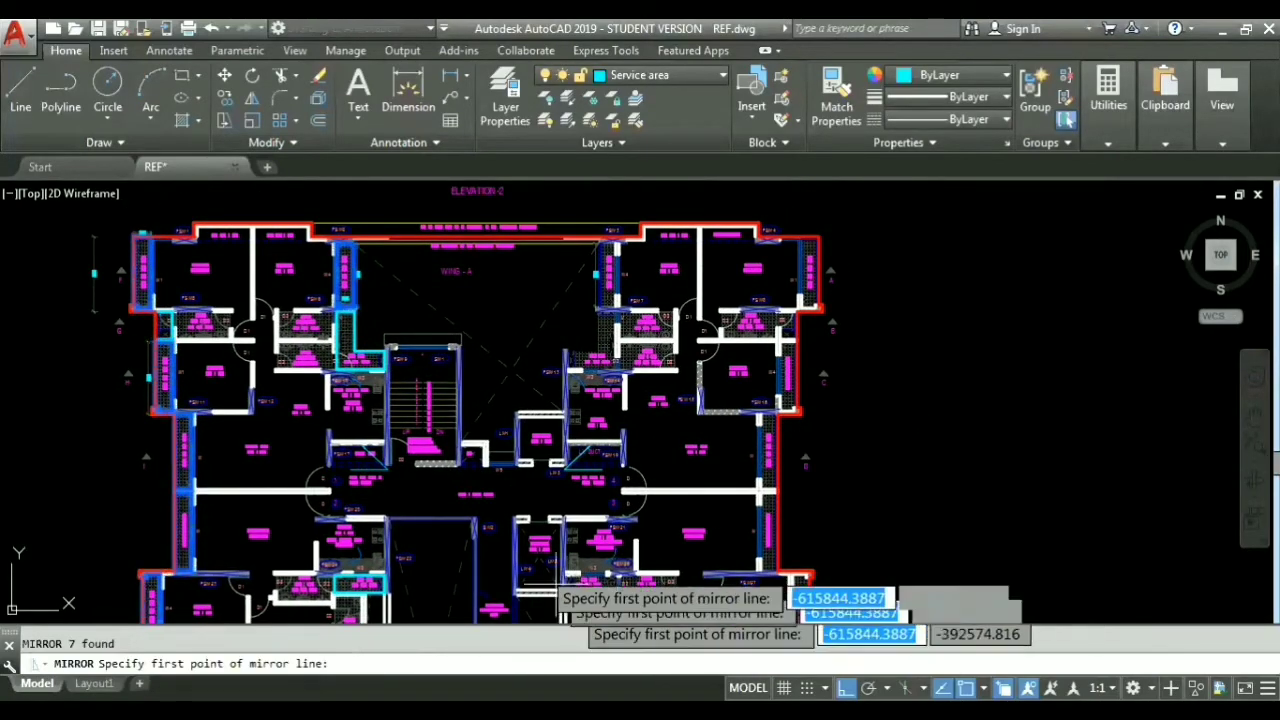
{"action": "middle_click_drag", "start_coordinate": [531, 620], "coordinate": [500, 450]}
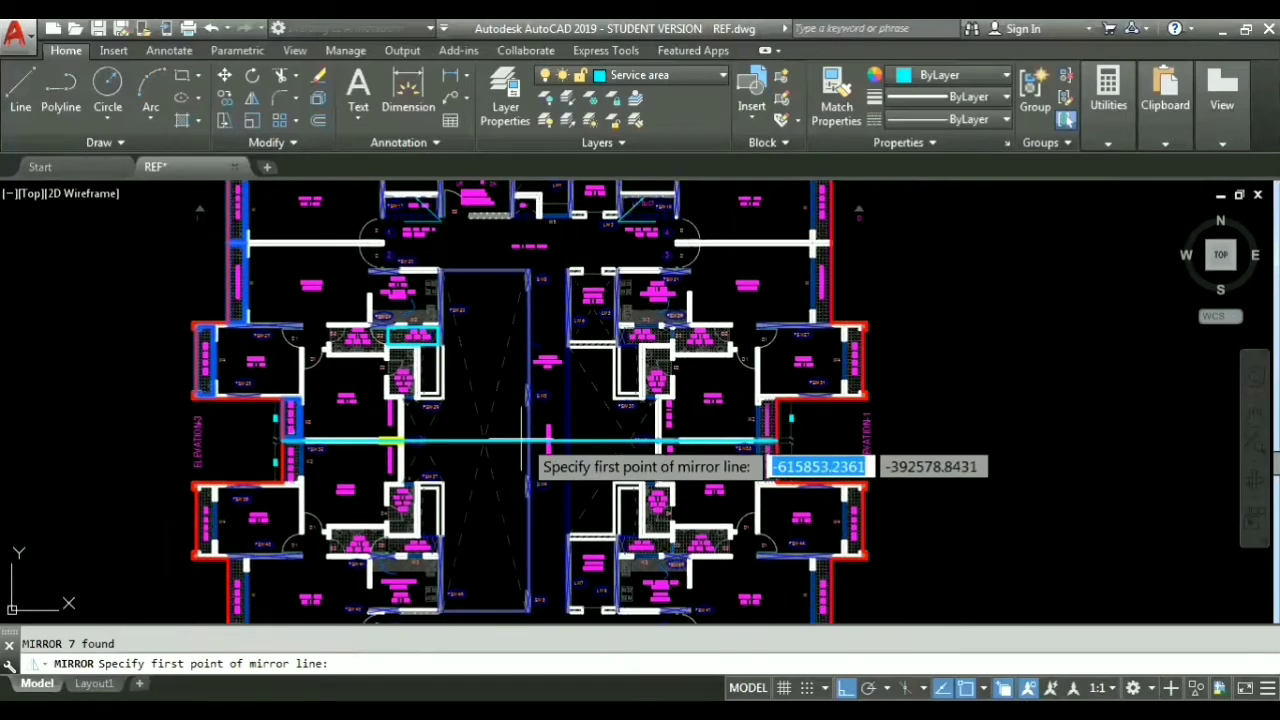
{"action": "scroll", "coordinate": [536, 438], "scroll_direction": "up", "scroll_amount": 5}
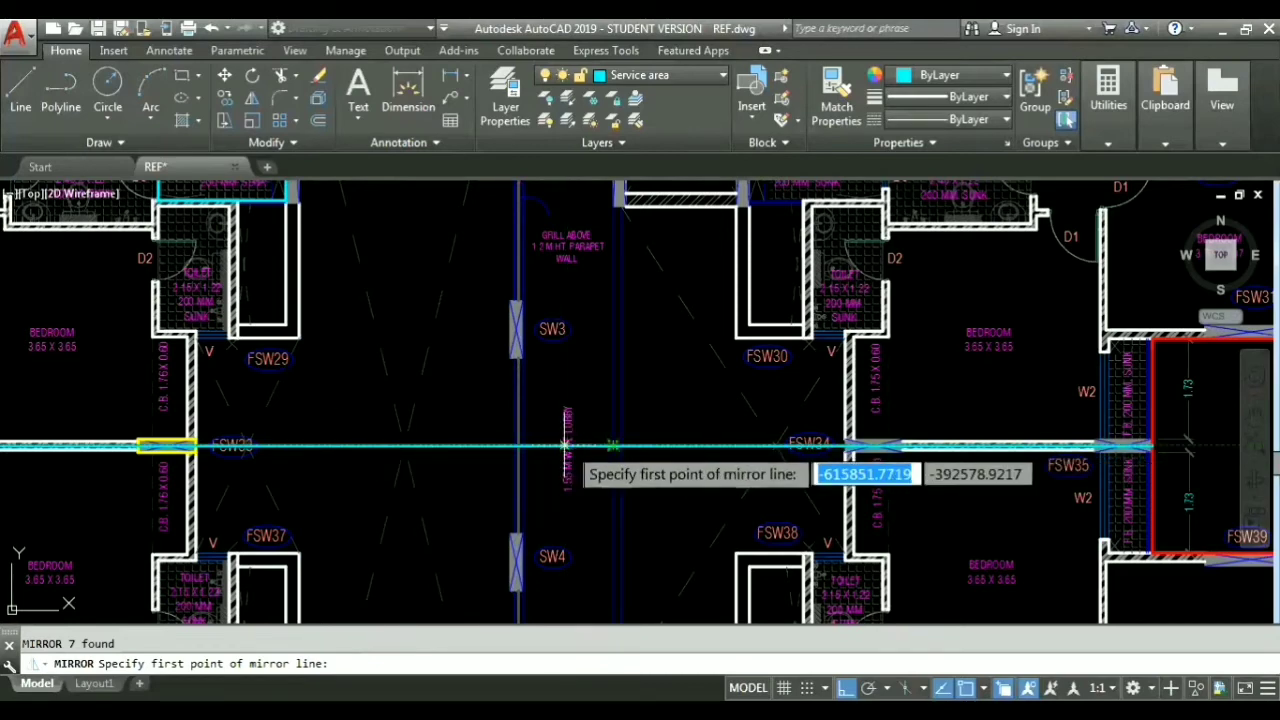
{"action": "scroll", "coordinate": [471, 443], "scroll_direction": "down", "scroll_amount": 4}
{"action": "scroll", "coordinate": [453, 472], "scroll_direction": "up", "scroll_amount": 4}
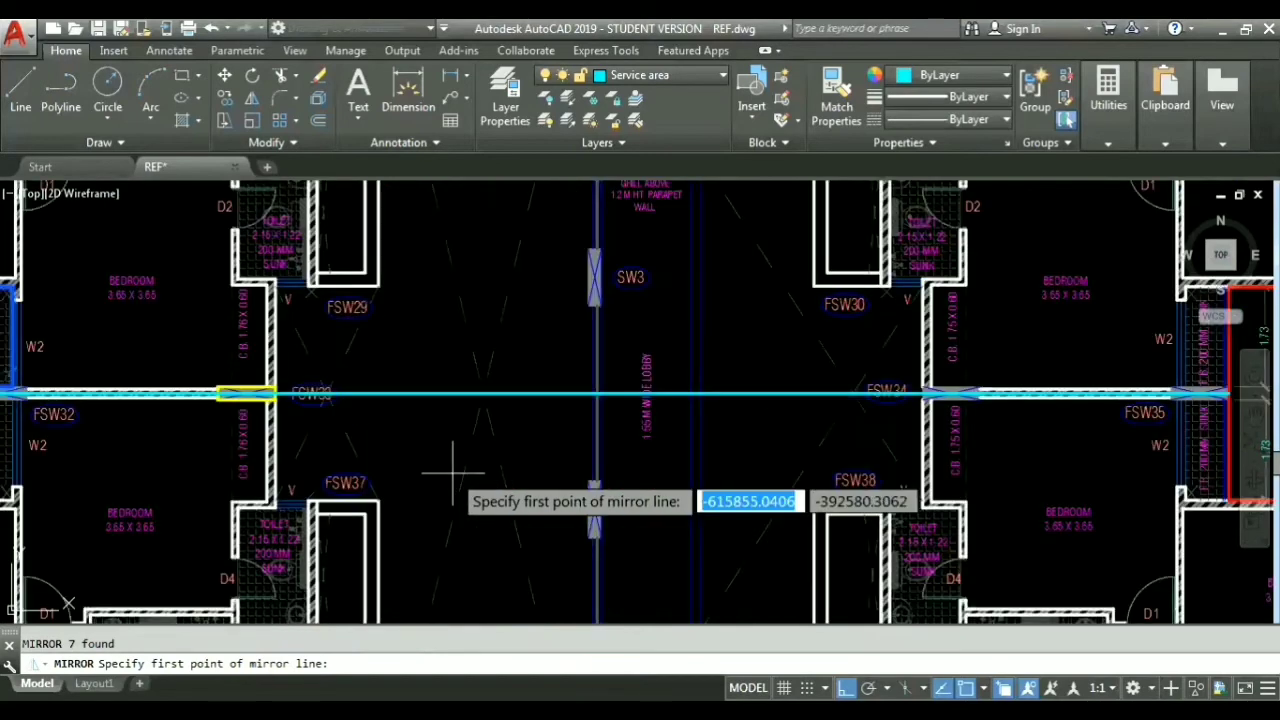
{"action": "type", "text": "mtp"}
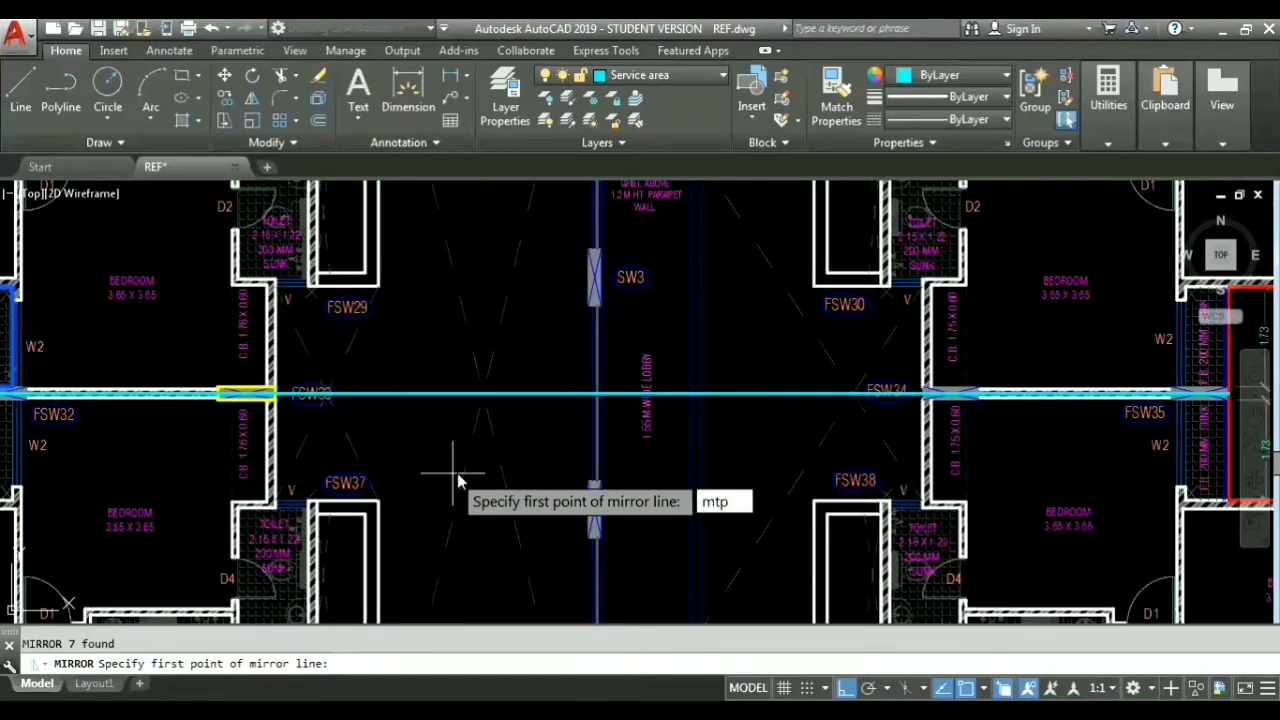
{"action": "key", "text": "Return"}
{"action": "middle_click_drag", "start_coordinate": [337, 449], "coordinate": [729, 457]}
{"action": "scroll", "coordinate": [448, 413], "scroll_direction": "up", "scroll_amount": 5}
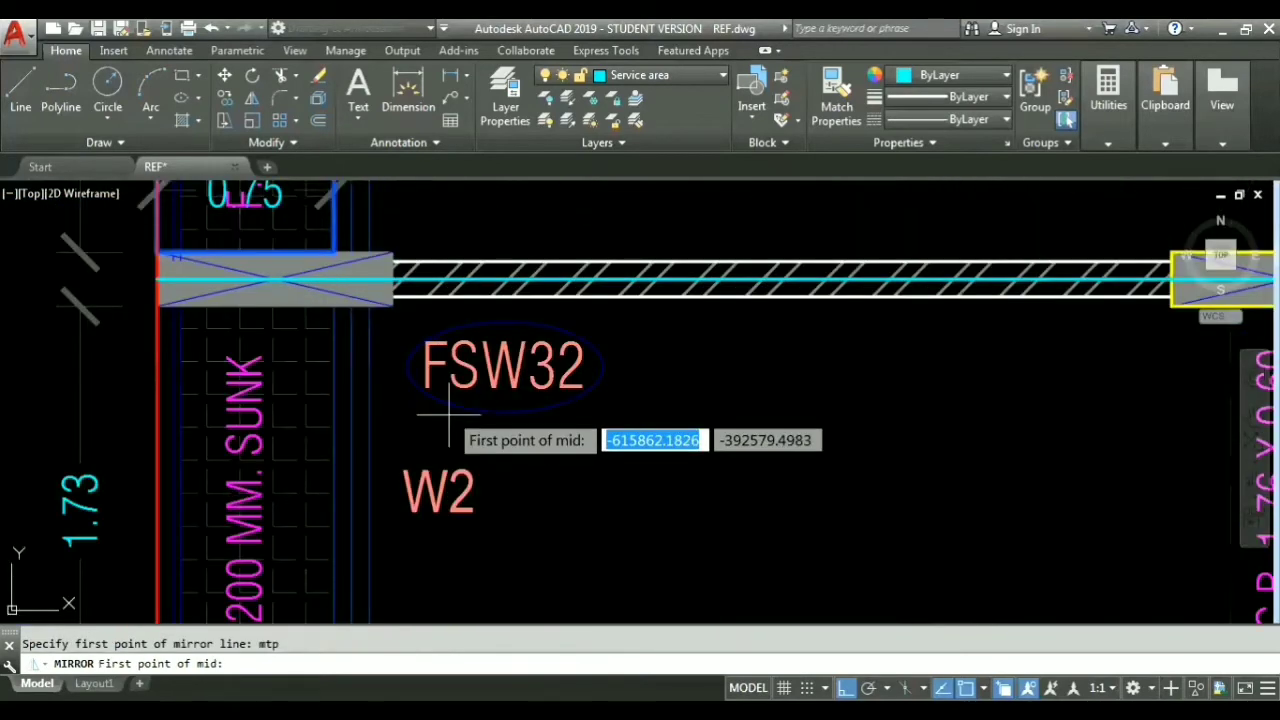
{"action": "left_click", "coordinate": [449, 413]}
{"action": "scroll", "coordinate": [523, 400], "scroll_direction": "down", "scroll_amount": 6}
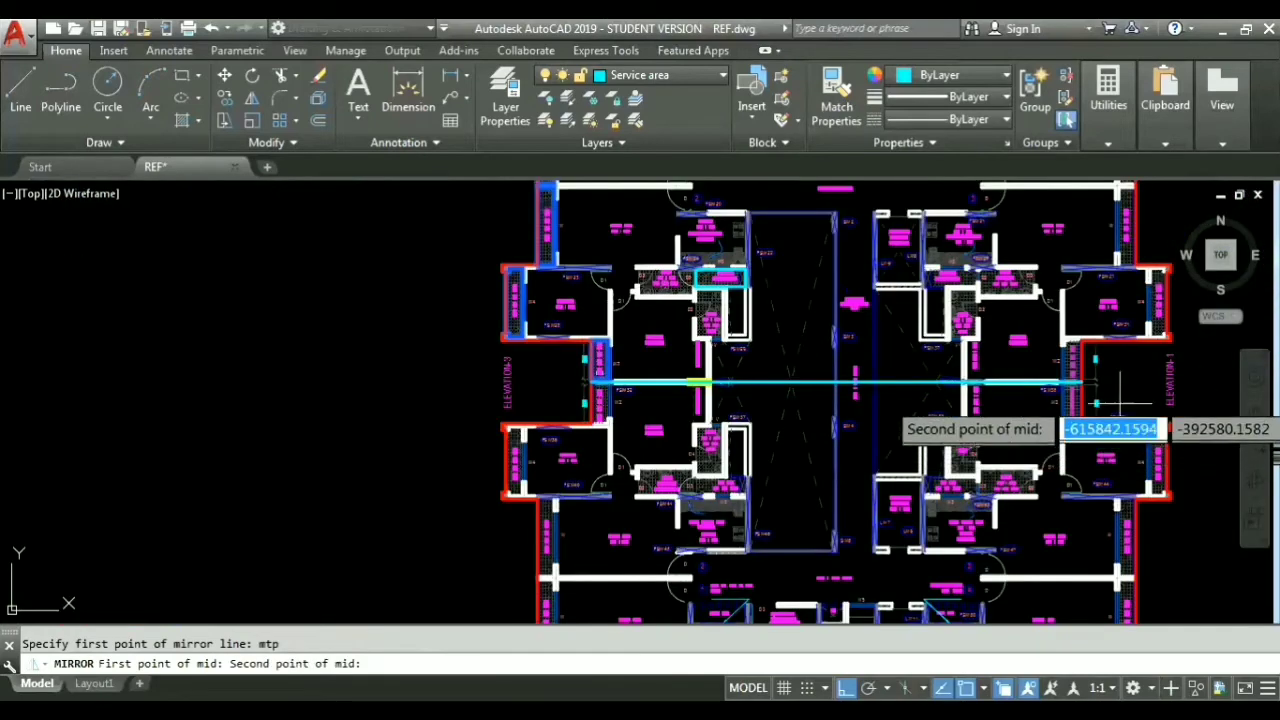
{"action": "scroll", "coordinate": [880, 320], "scroll_direction": "up", "scroll_amount": 6}
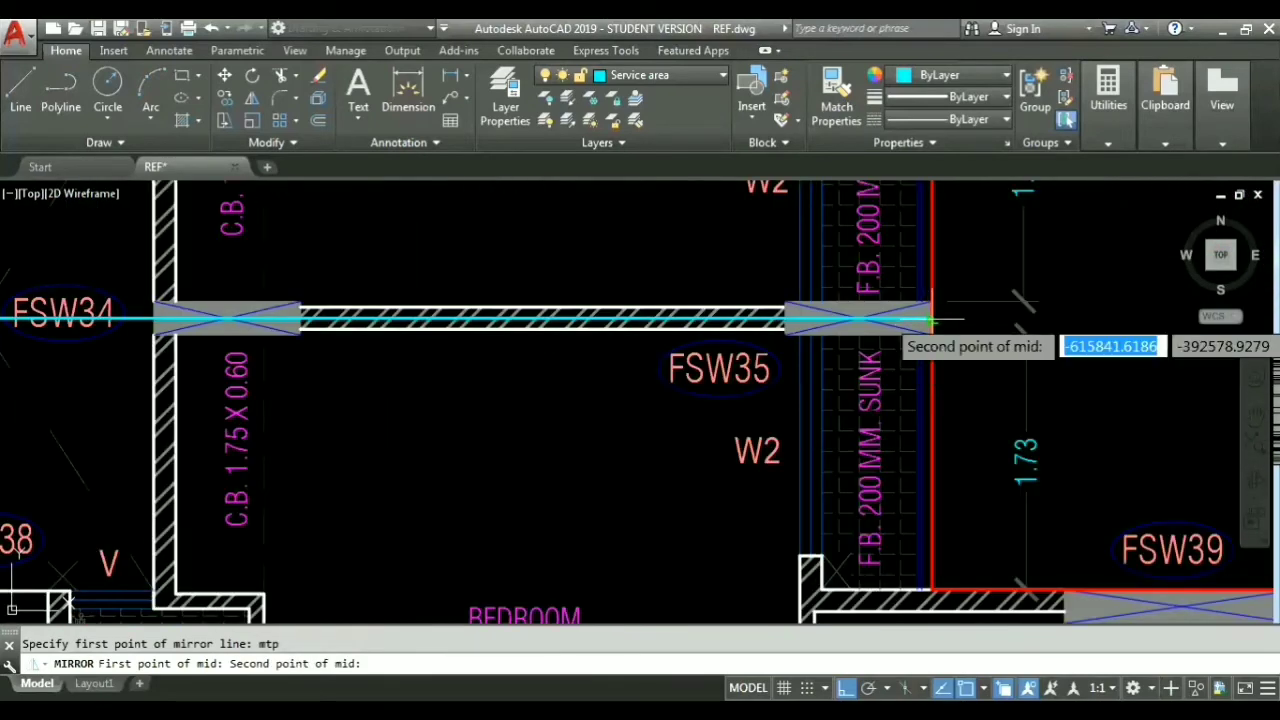
{"action": "left_click", "coordinate": [930, 320]}
Step: Run the mirror line vertically to copy the flower beds to the Elevation-1 side, keeping the source objects
{"action": "scroll", "coordinate": [67, 385], "scroll_direction": "down", "scroll_amount": 10}
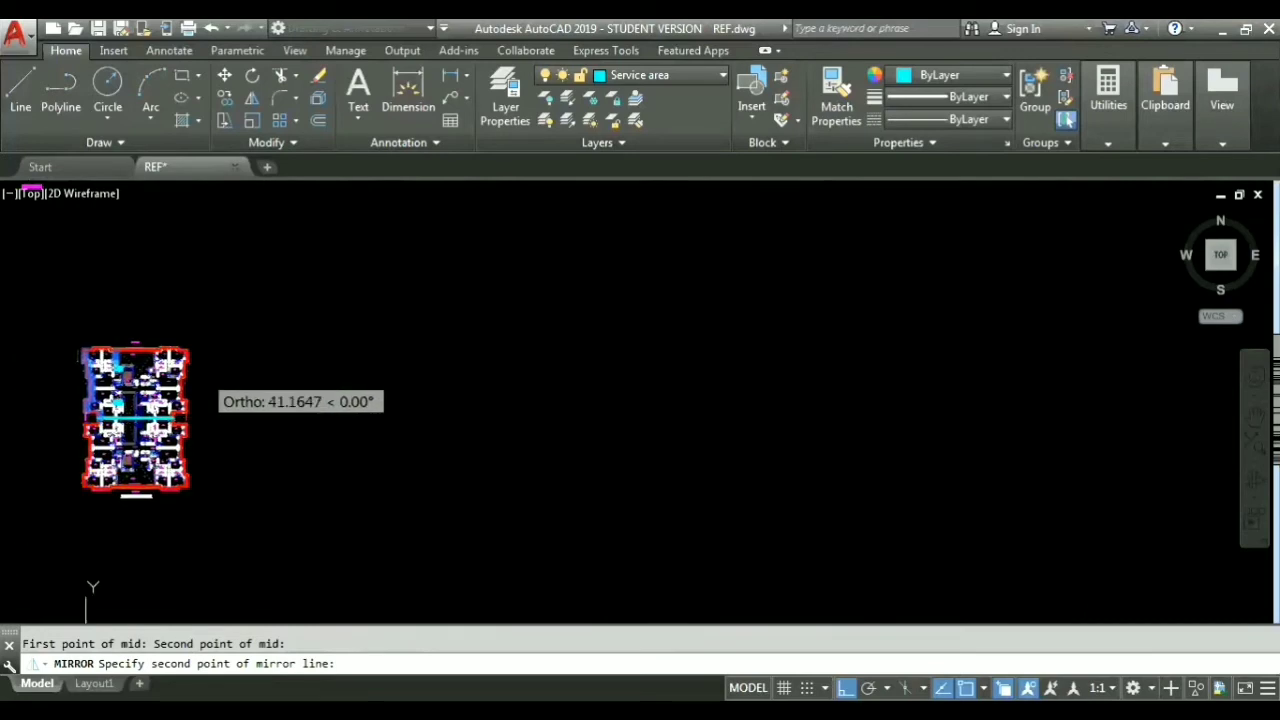
{"action": "middle_click_drag", "start_coordinate": [202, 373], "coordinate": [435, 482]}
{"action": "left_click", "coordinate": [380, 318]}
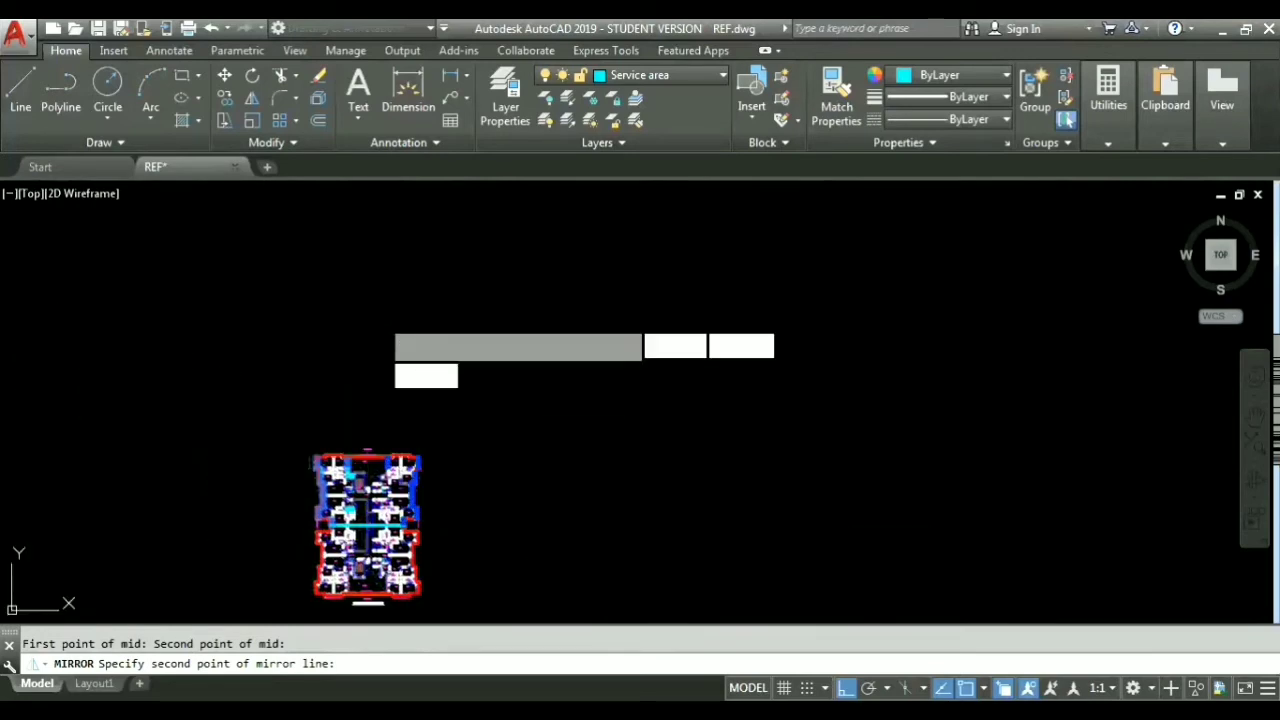
{"action": "left_click", "coordinate": [429, 401]}
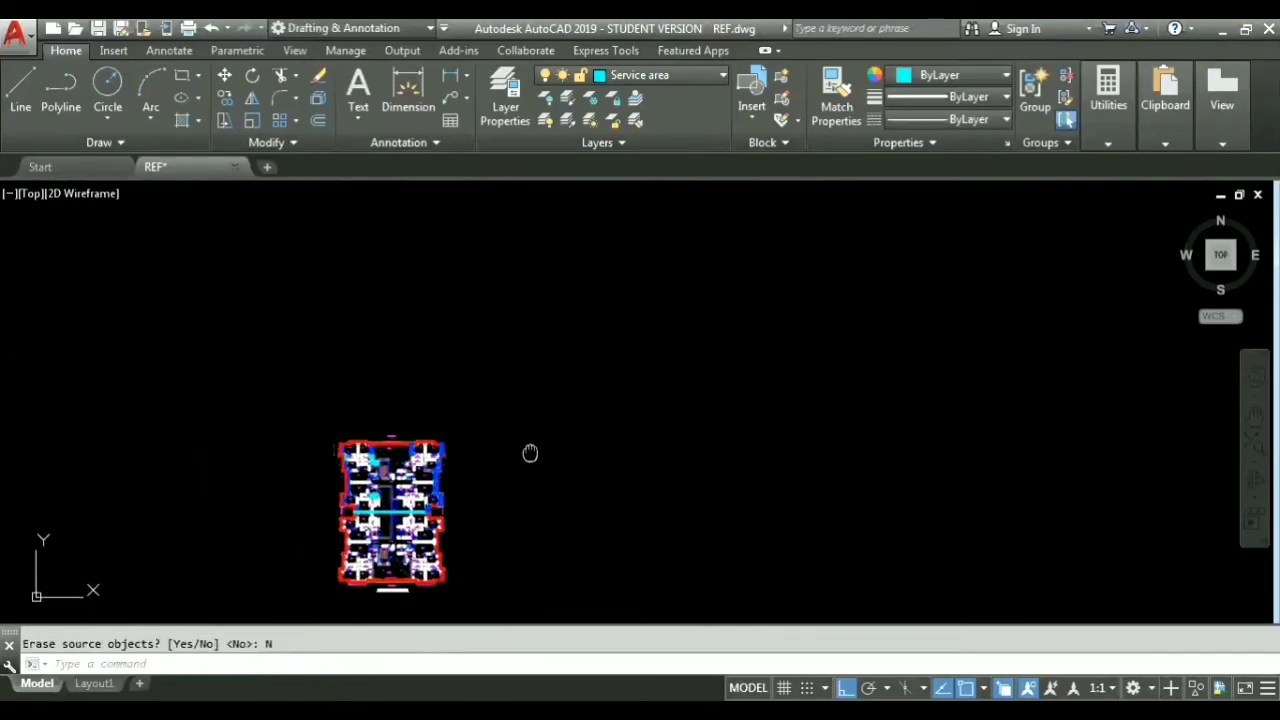
{"action": "scroll", "coordinate": [529, 451], "scroll_direction": "up", "scroll_amount": 5}
{"action": "middle_click_drag", "start_coordinate": [389, 491], "coordinate": [800, 396]}
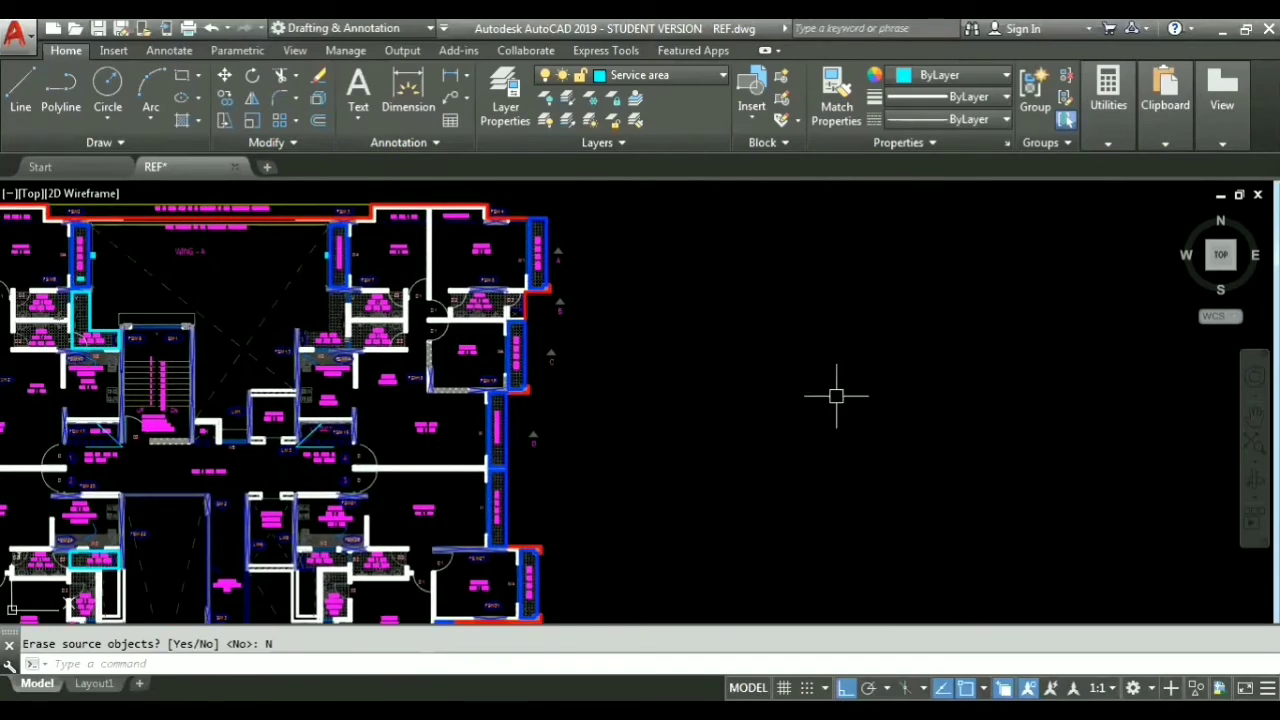
Step: Quick-select the original and mirrored flower beds as all polylines on the Flower beds layer in the entire drawing
{"action": "type", "text": "qselect"}
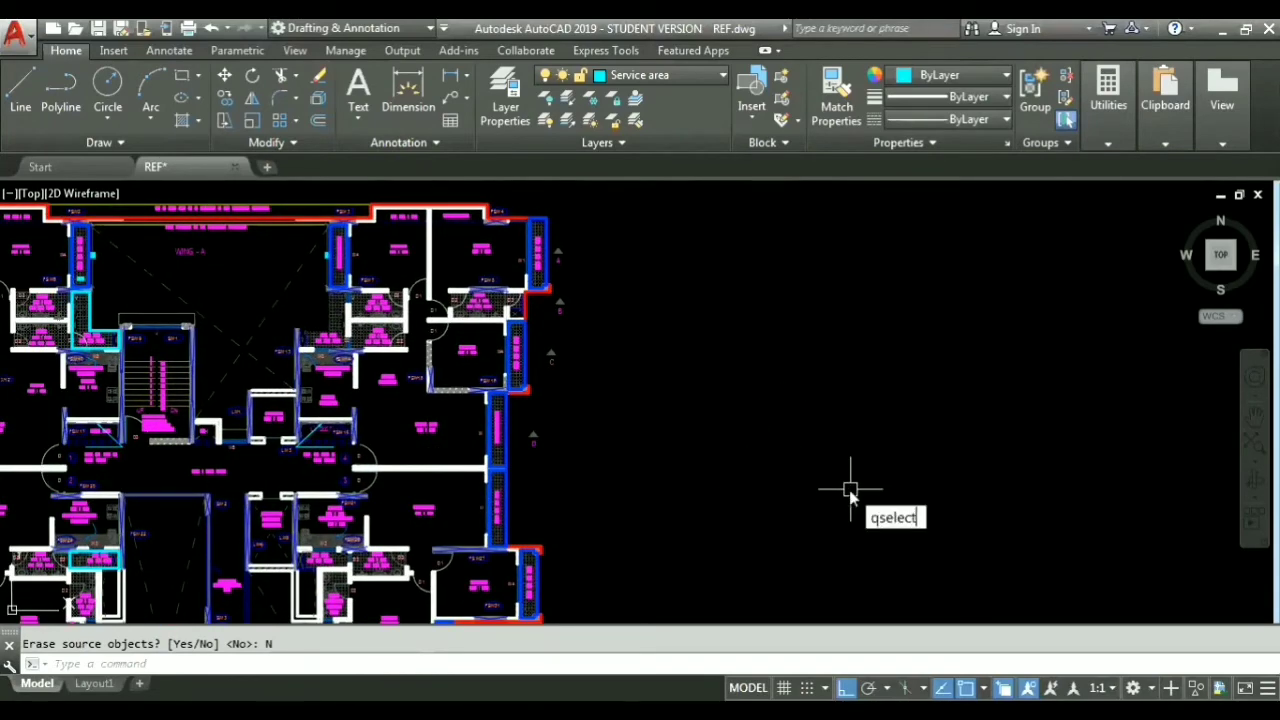
{"action": "key", "text": "Return"}
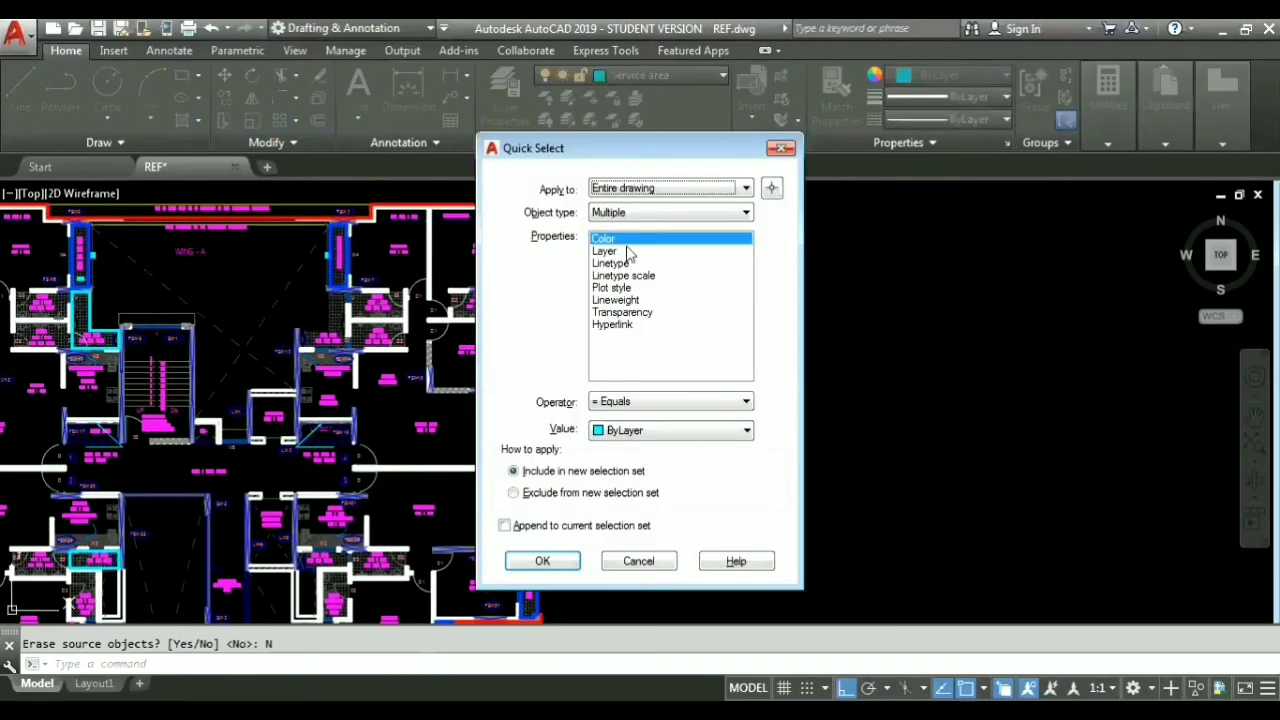
{"action": "left_click", "coordinate": [670, 212]}
{"action": "left_click", "coordinate": [640, 278]}
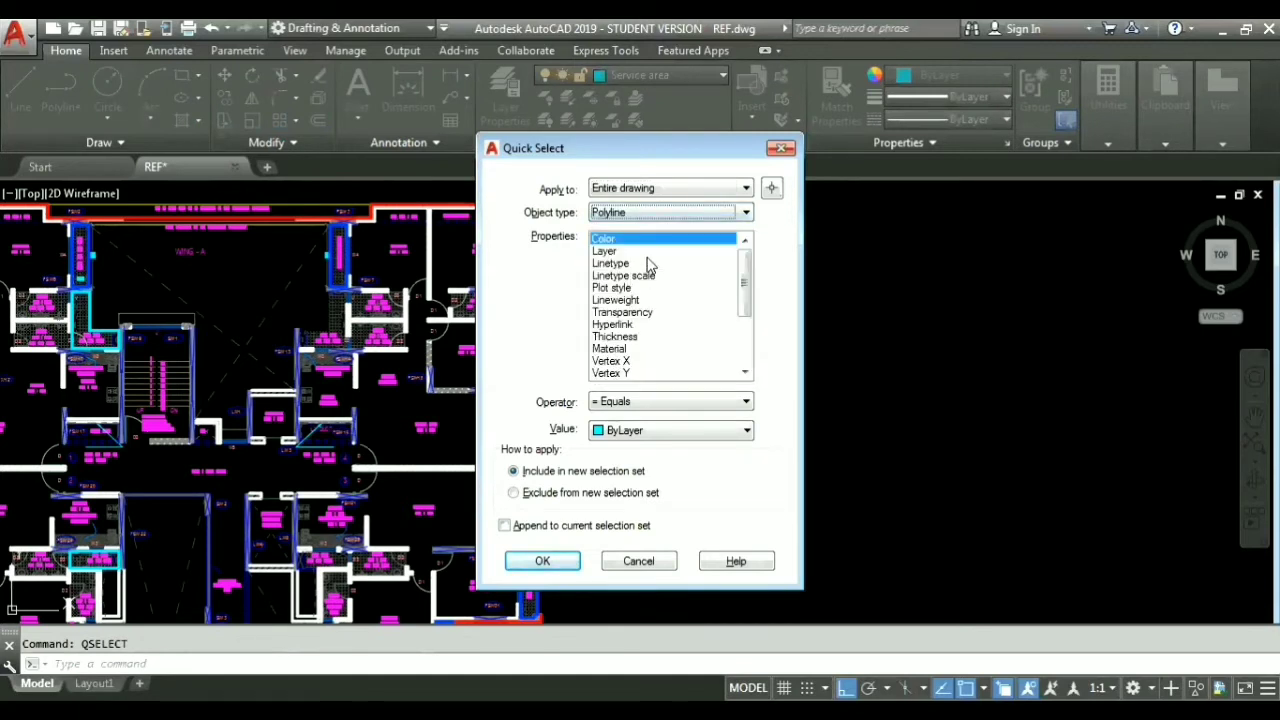
{"action": "left_click", "coordinate": [610, 251]}
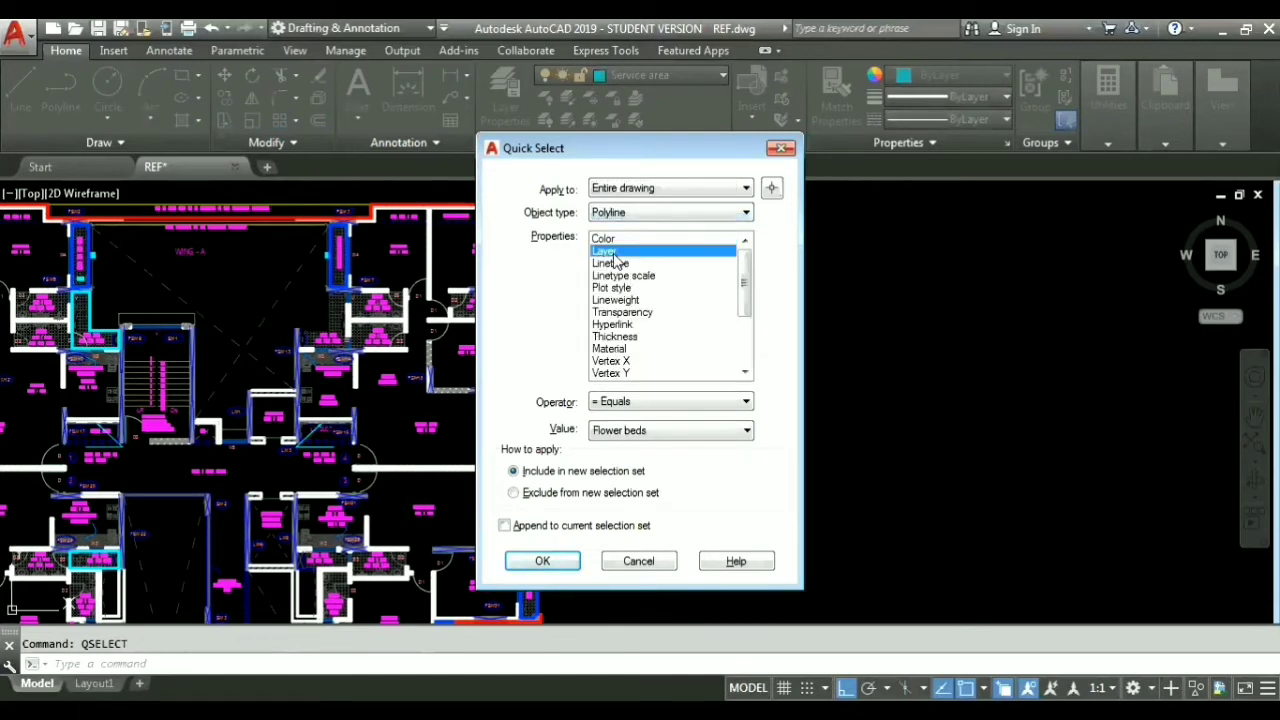
{"action": "left_click", "coordinate": [555, 569]}
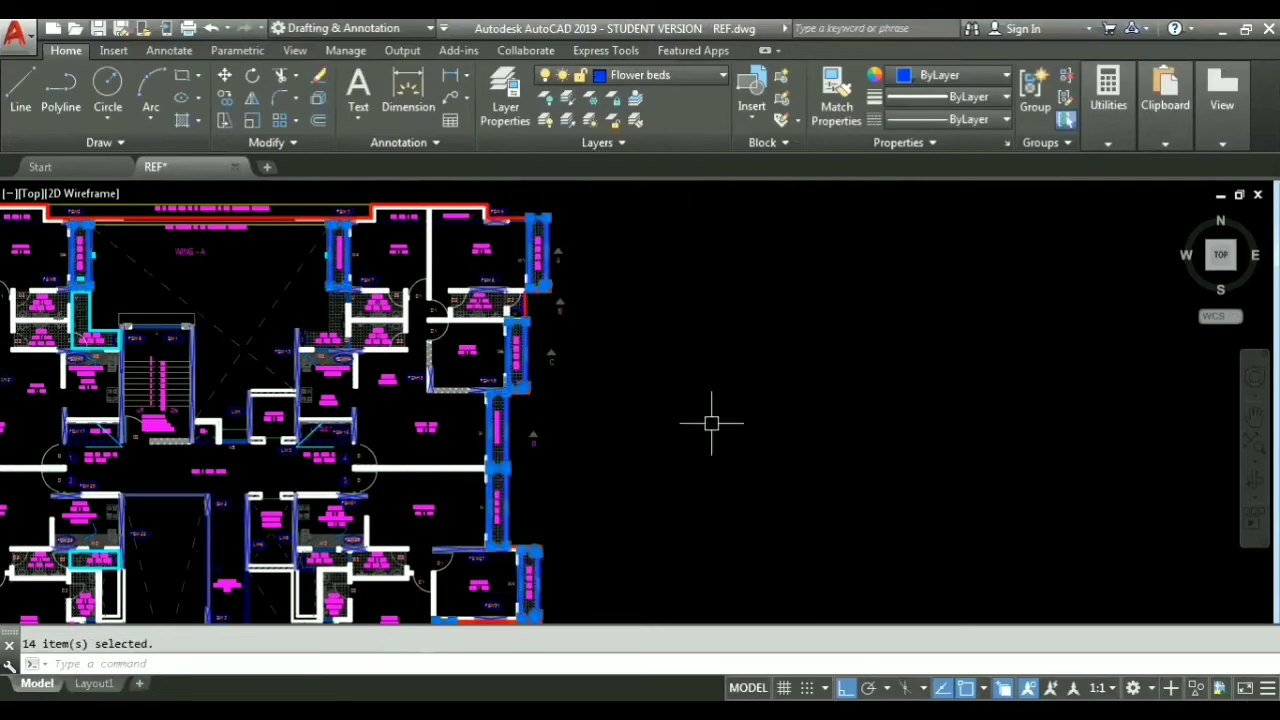
Step: Mirror the selected flower beds about the horizontal centreline from FSW32's outer end to FSW35's outer end, keeping the source objects
{"action": "scroll", "coordinate": [743, 517], "scroll_direction": "down", "scroll_amount": 3}
{"action": "scroll", "coordinate": [766, 417], "scroll_direction": "up", "scroll_amount": 2}
{"action": "scroll", "coordinate": [756, 367], "scroll_direction": "up", "scroll_amount": 2}
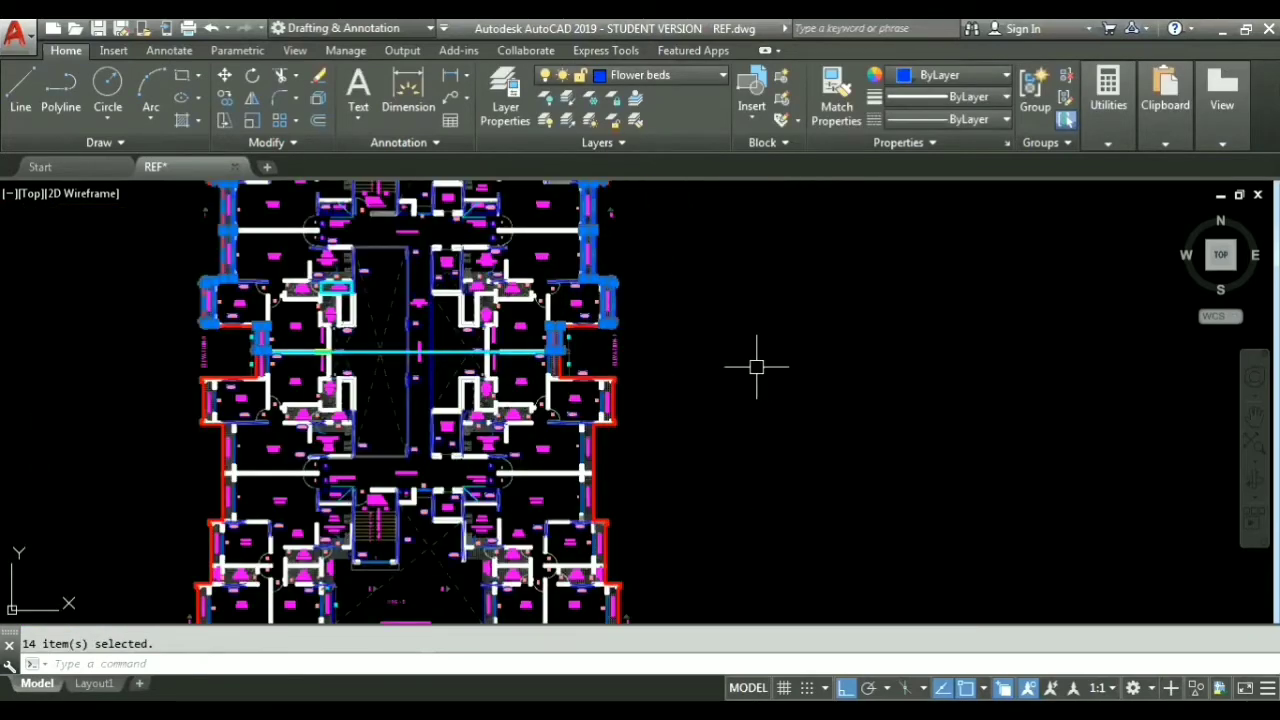
{"action": "type", "text": "mi"}
{"action": "key", "text": "Return"}
{"action": "scroll", "coordinate": [245, 355], "scroll_direction": "up", "scroll_amount": 6}
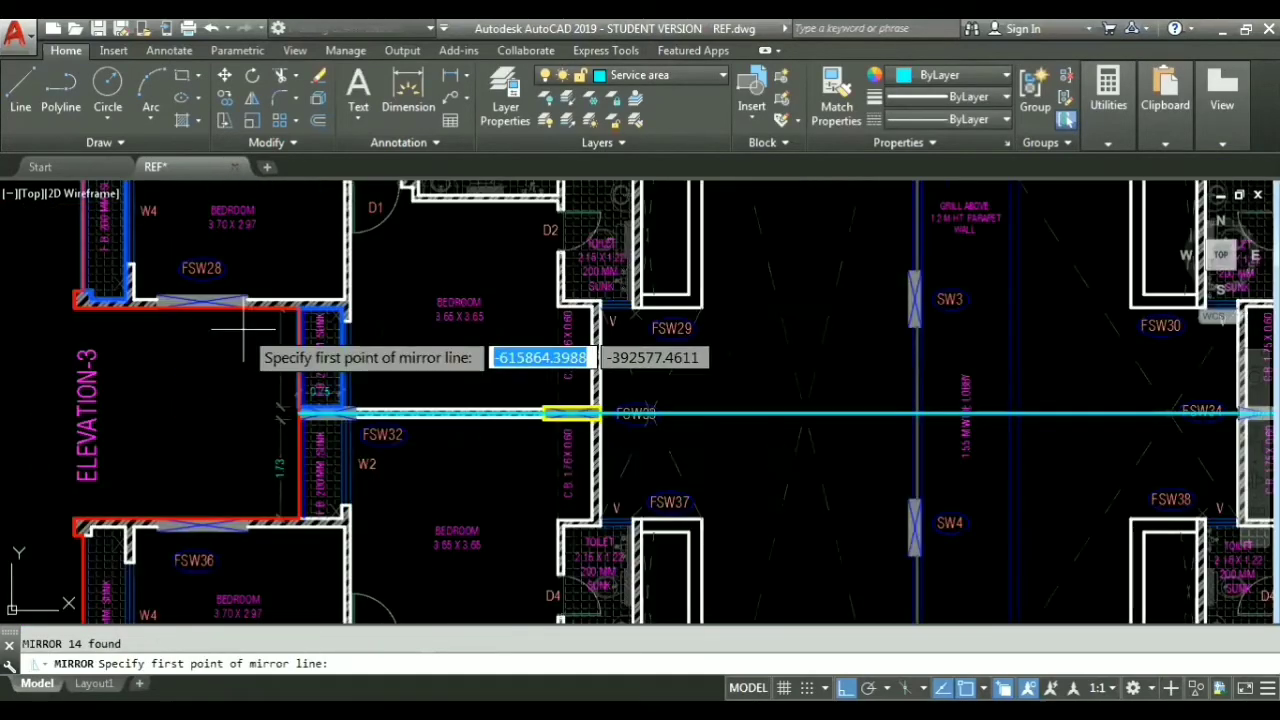
{"action": "left_click", "coordinate": [296, 362]}
{"action": "scroll", "coordinate": [296, 362], "scroll_direction": "down", "scroll_amount": 6}
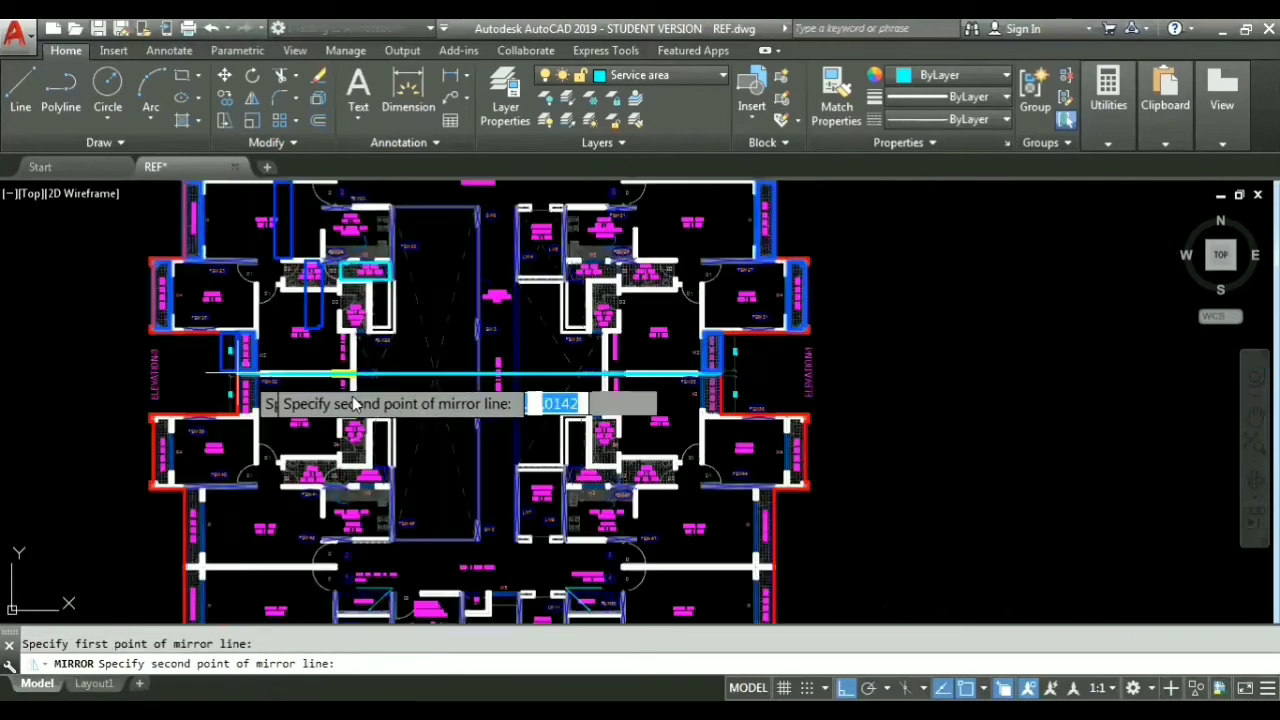
{"action": "scroll", "coordinate": [500, 410], "scroll_direction": "up", "scroll_amount": 6}
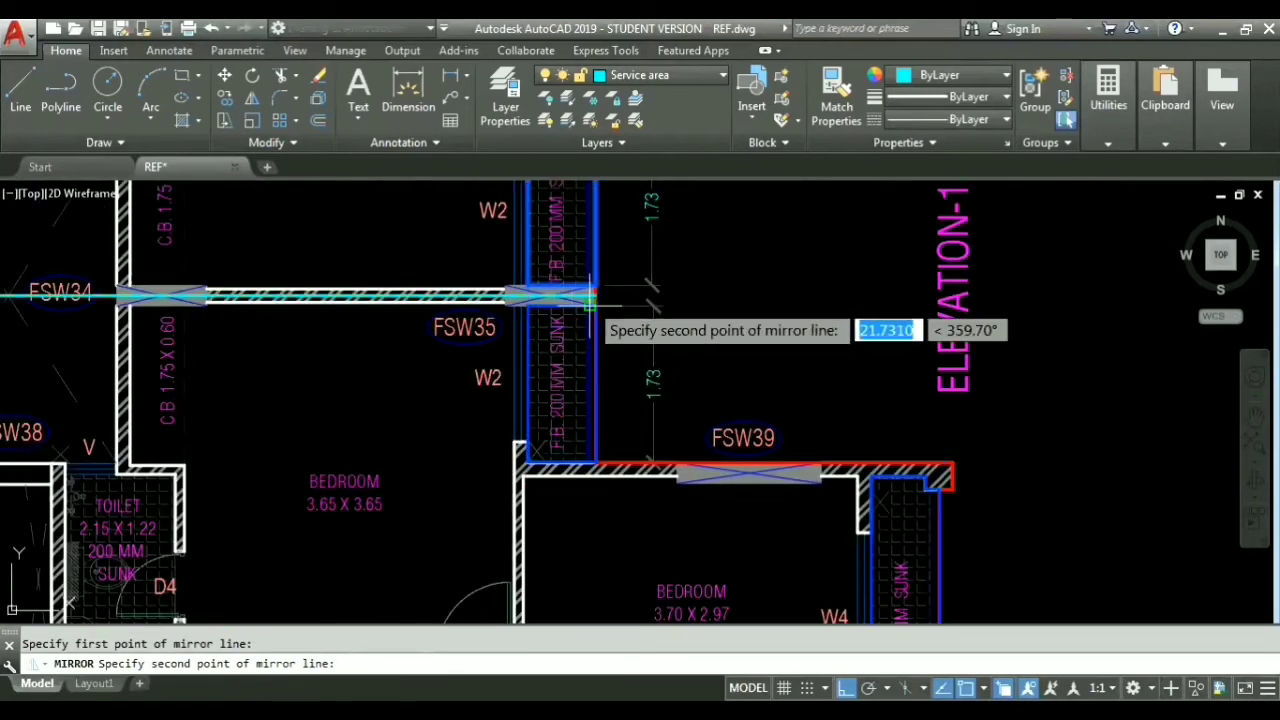
{"action": "left_click", "coordinate": [568, 465]}
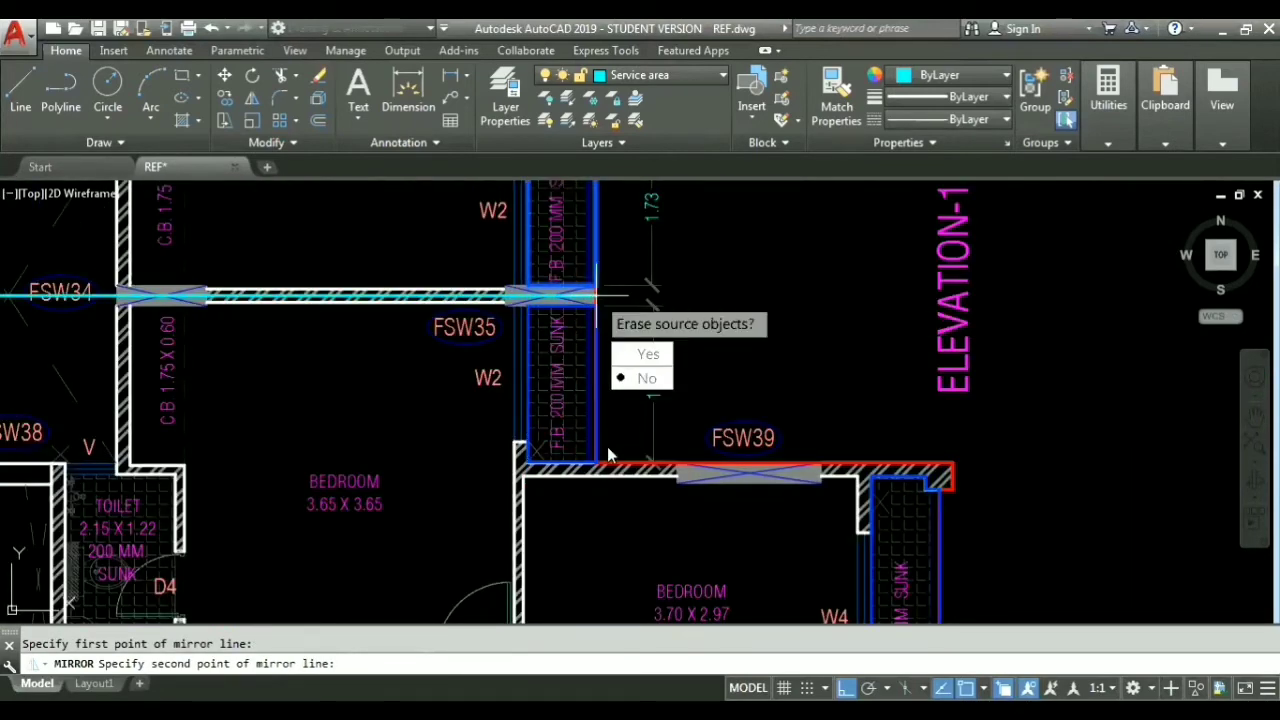
{"action": "left_click", "coordinate": [648, 378]}
{"action": "scroll", "coordinate": [486, 352], "scroll_direction": "down", "scroll_amount": 6}
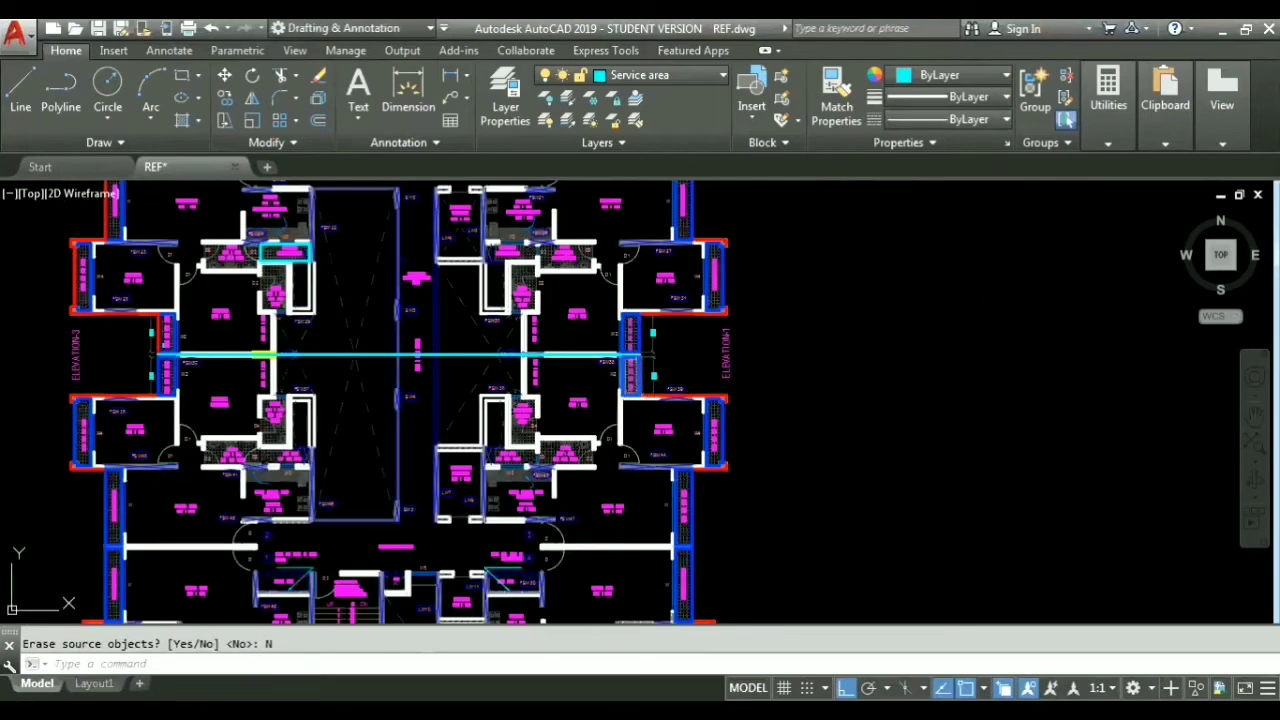
Step: Quick-select all polylines on the Service area layer in the entire drawing
{"action": "scroll", "coordinate": [486, 352], "scroll_direction": "up", "scroll_amount": 4}
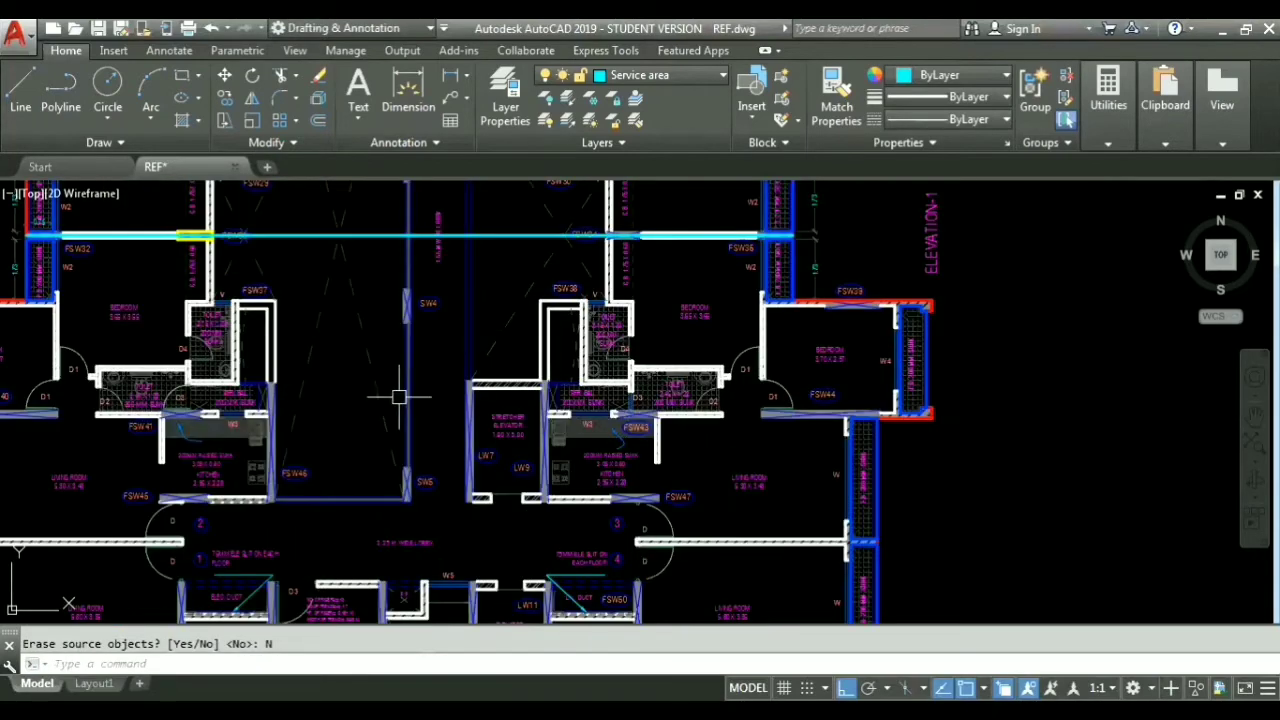
{"action": "mouse_move", "coordinate": [355, 396]}
{"action": "middle_mouse_down"}
{"action": "mouse_move", "coordinate": [391, 446]}
{"action": "mouse_move", "coordinate": [457, 616]}
{"action": "middle_mouse_up"}
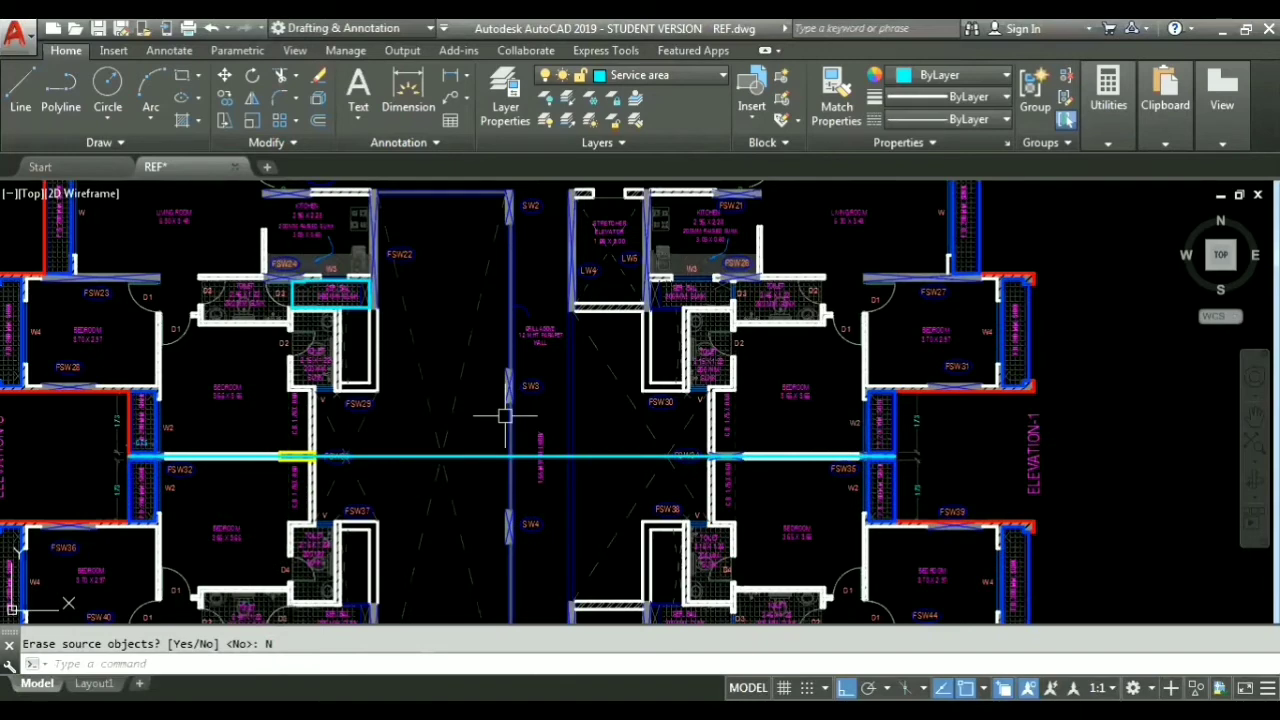
{"action": "mouse_move", "coordinate": [442, 384]}
{"action": "middle_mouse_down"}
{"action": "mouse_move", "coordinate": [480, 544]}
{"action": "mouse_move", "coordinate": [457, 394]}
{"action": "mouse_move", "coordinate": [489, 535]}
{"action": "middle_mouse_up"}
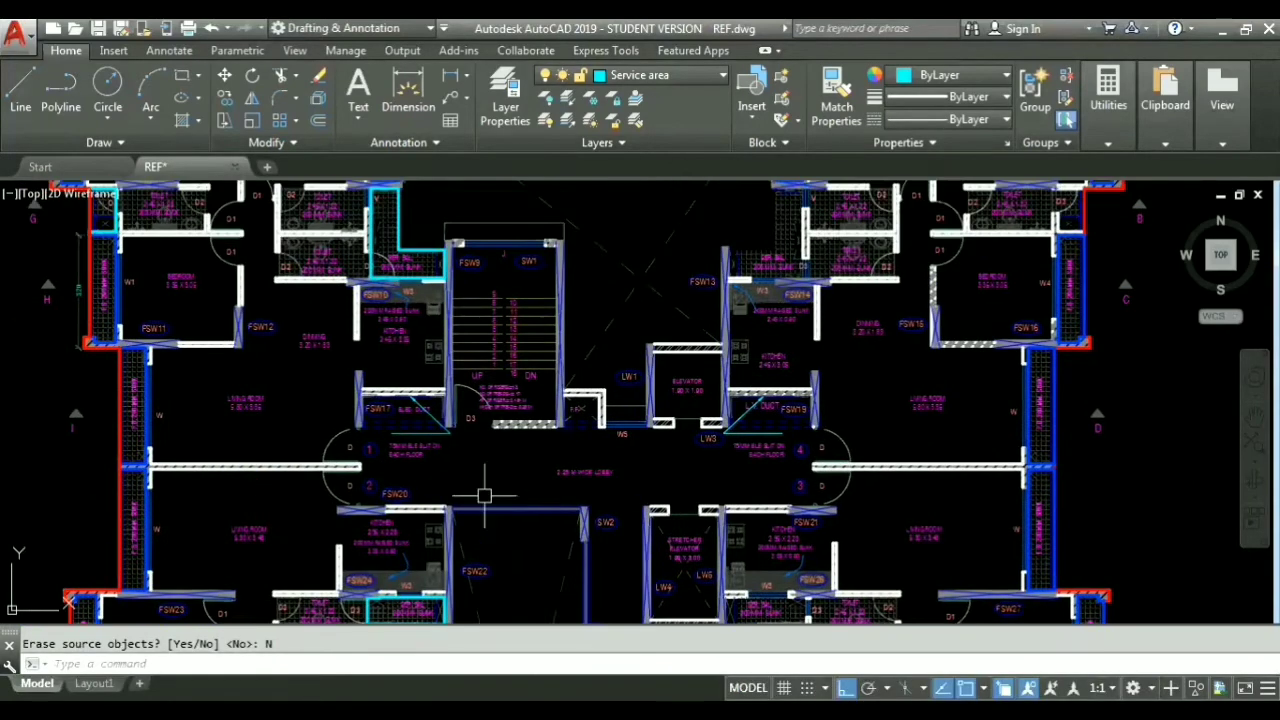
{"action": "middle_click_drag", "start_coordinate": [493, 222], "coordinate": [495, 414]}
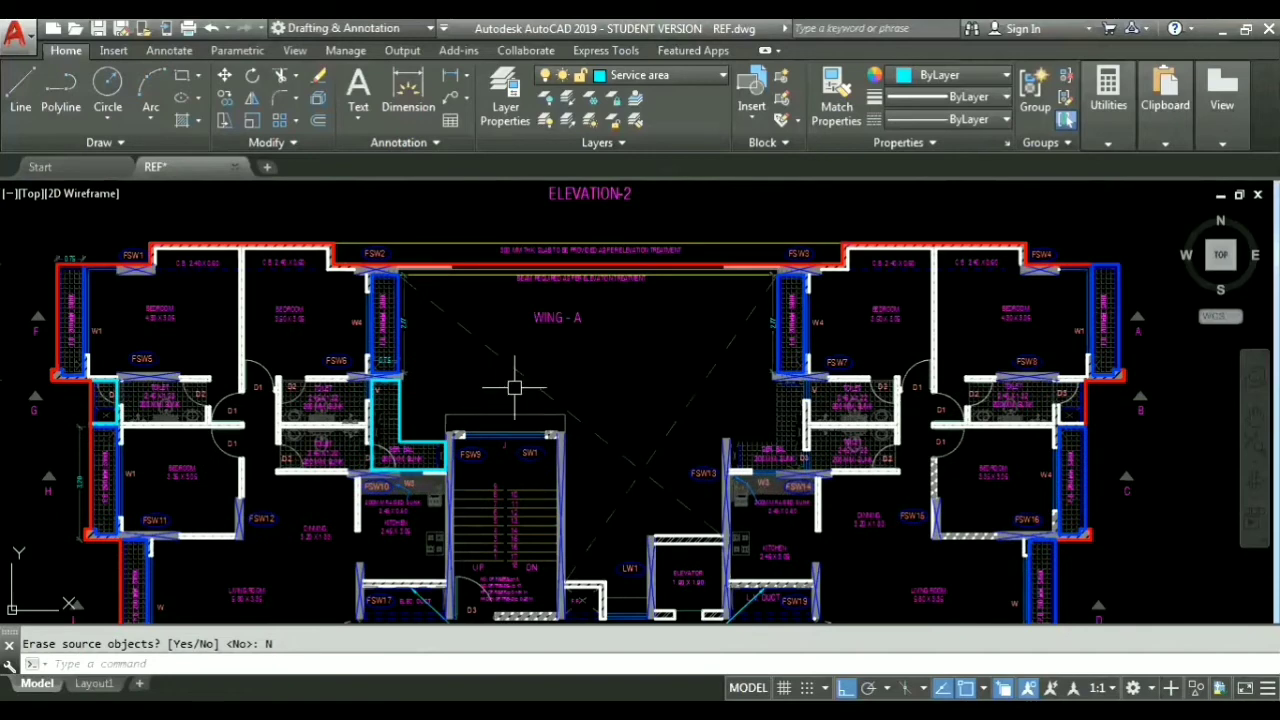
{"action": "scroll", "coordinate": [423, 429], "scroll_direction": "up", "scroll_amount": 2}
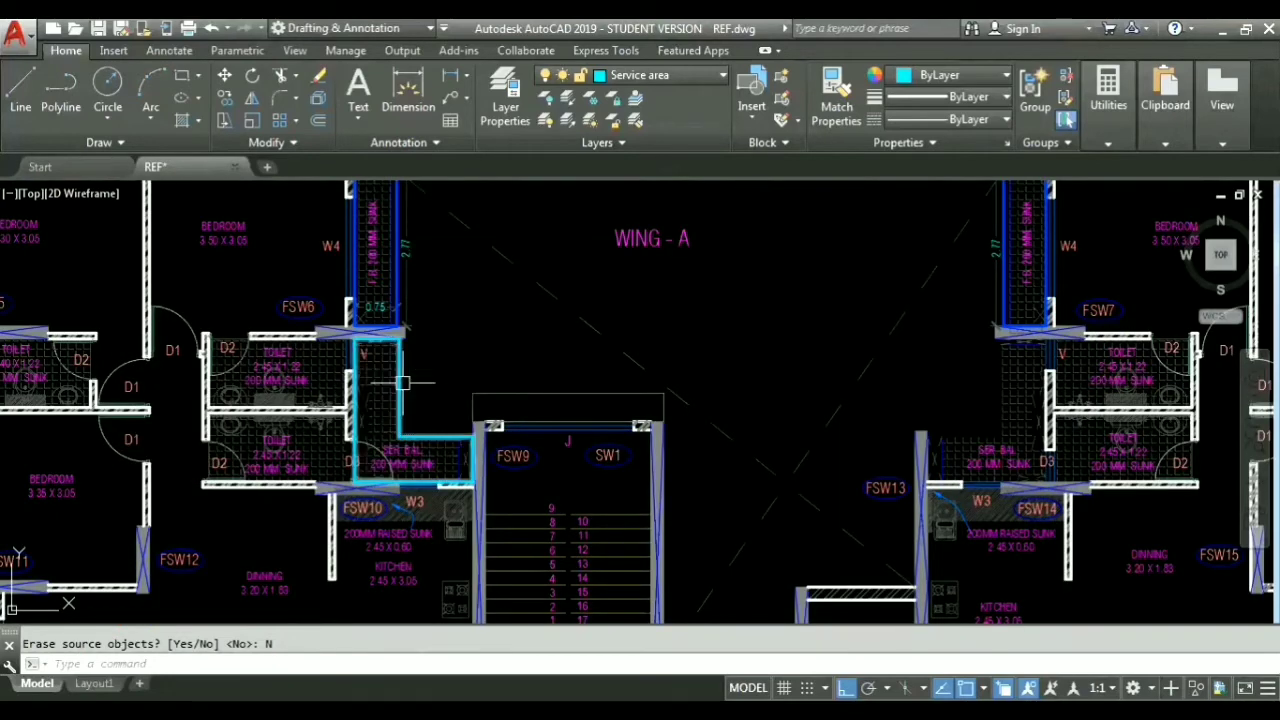
{"action": "type", "text": "qselect"}
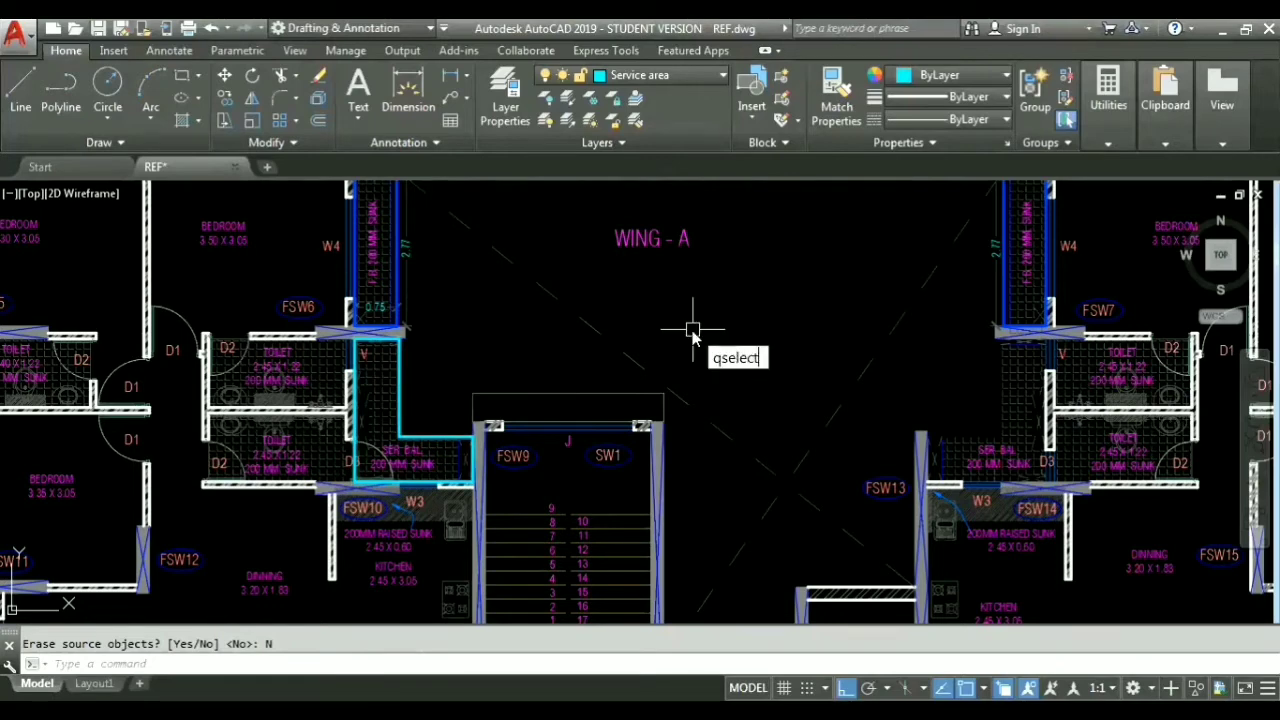
{"action": "key", "text": "Return"}
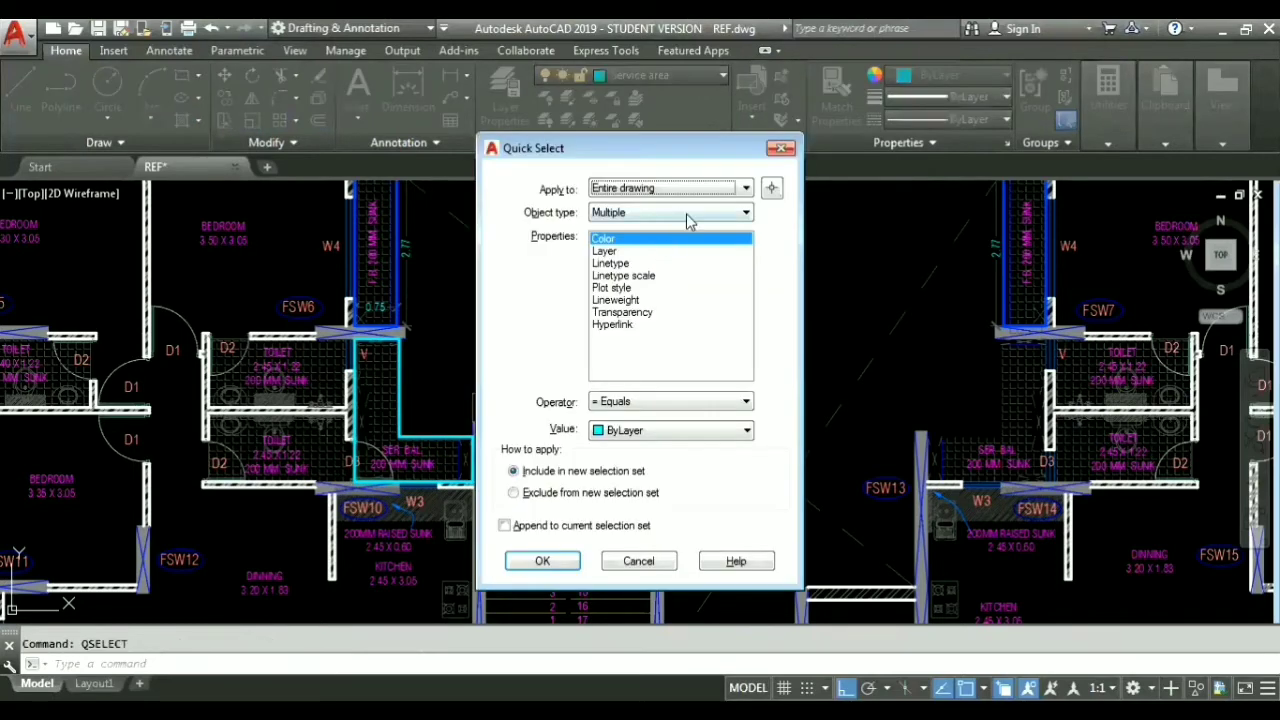
{"action": "left_click", "coordinate": [700, 212]}
{"action": "left_click", "coordinate": [630, 278]}
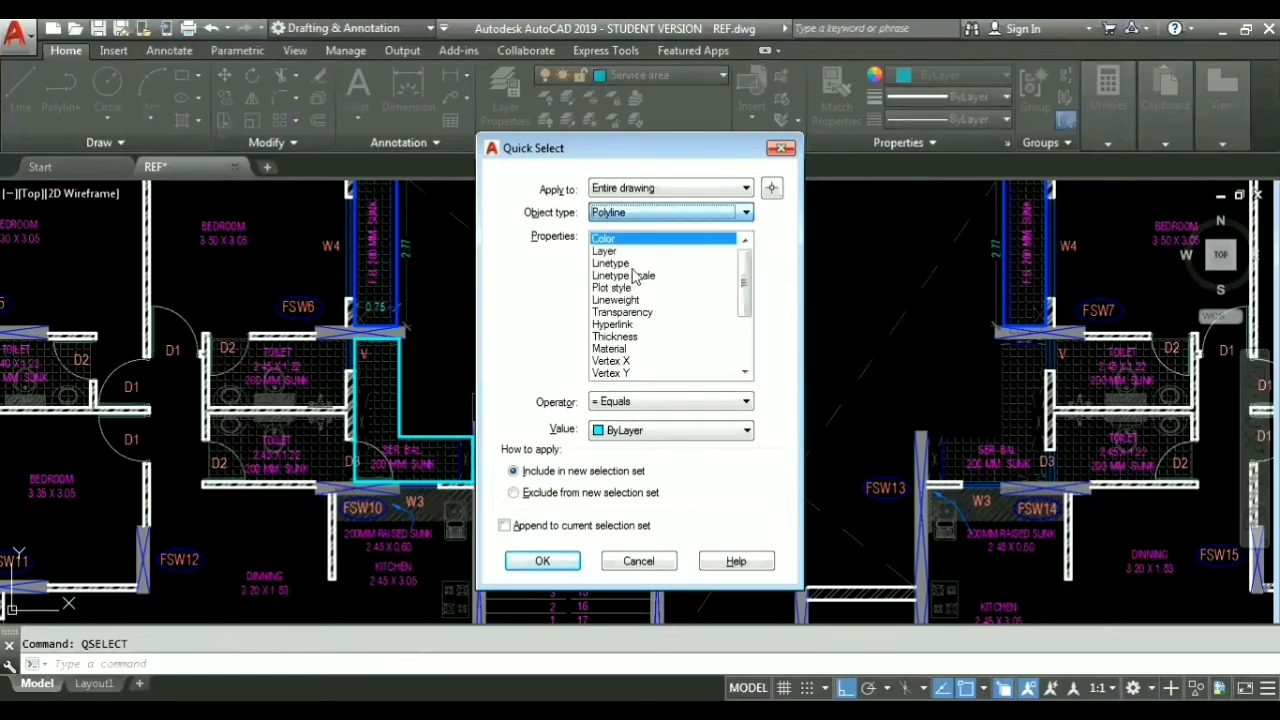
{"action": "left_click", "coordinate": [631, 252]}
{"action": "left_click", "coordinate": [655, 430]}
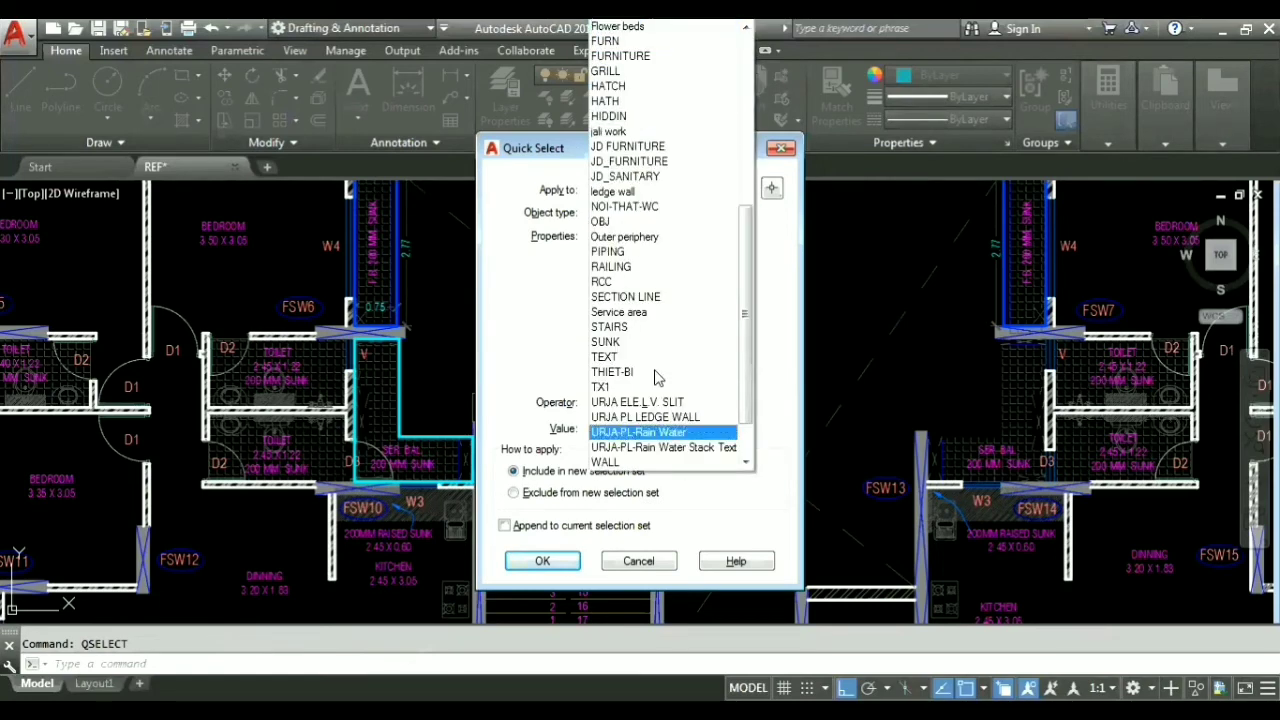
{"action": "left_click", "coordinate": [620, 312]}
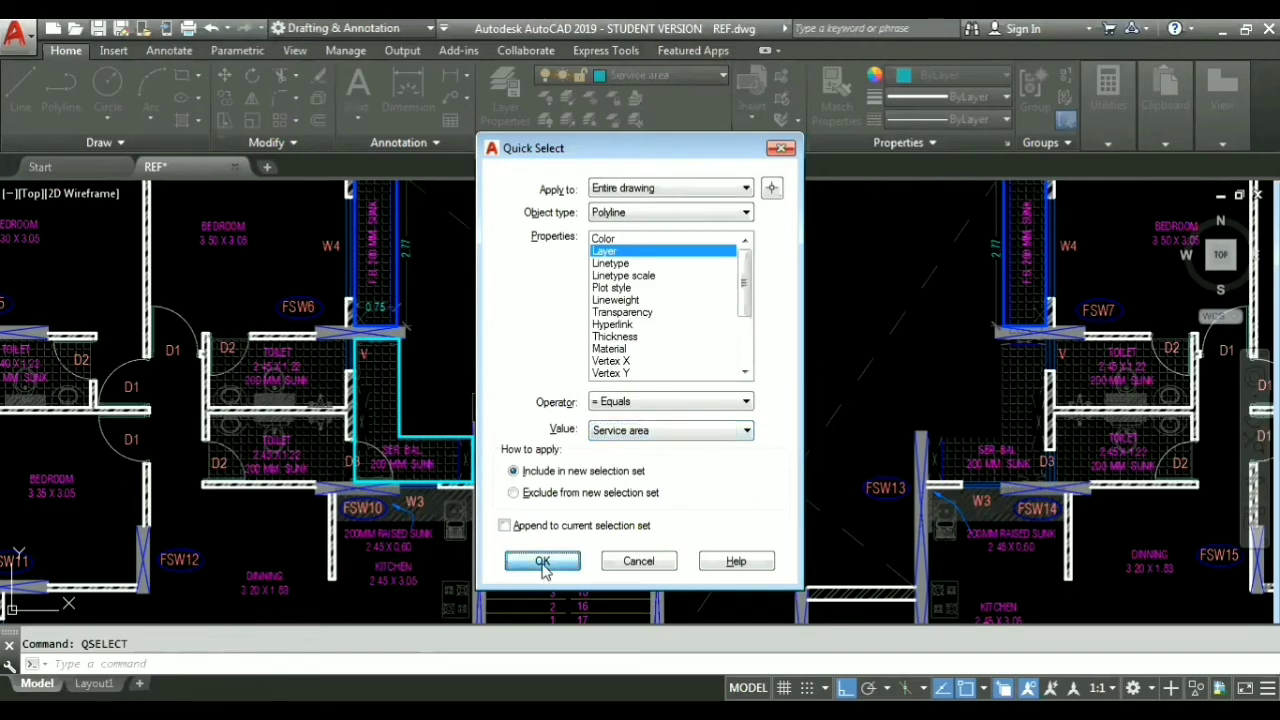
{"action": "left_click", "coordinate": [541, 563]}
{"action": "scroll", "coordinate": [680, 355], "scroll_direction": "down", "scroll_amount": 2}
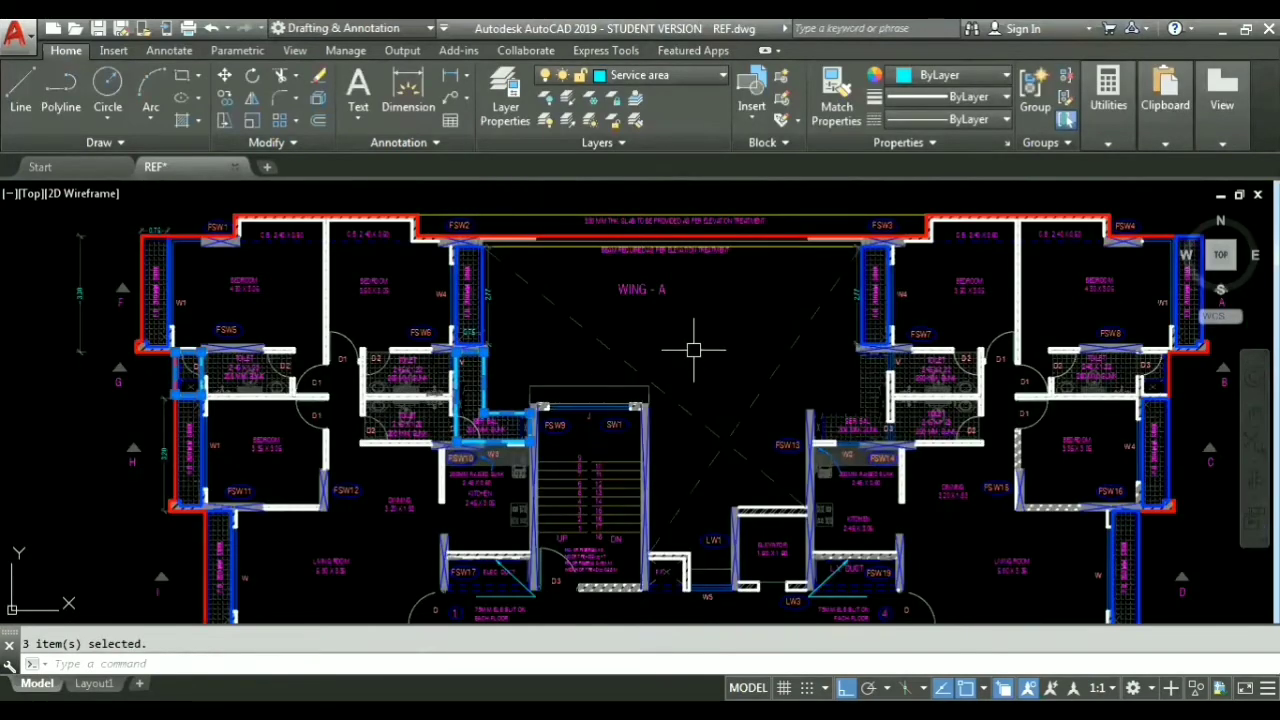
Step: Start mirroring the selected service areas, setting the mirror line's first point midway between FSW32's and FSW35's outer ends
{"action": "scroll", "coordinate": [693, 349], "scroll_direction": "up", "scroll_amount": 2}
{"action": "type", "text": "mi"}
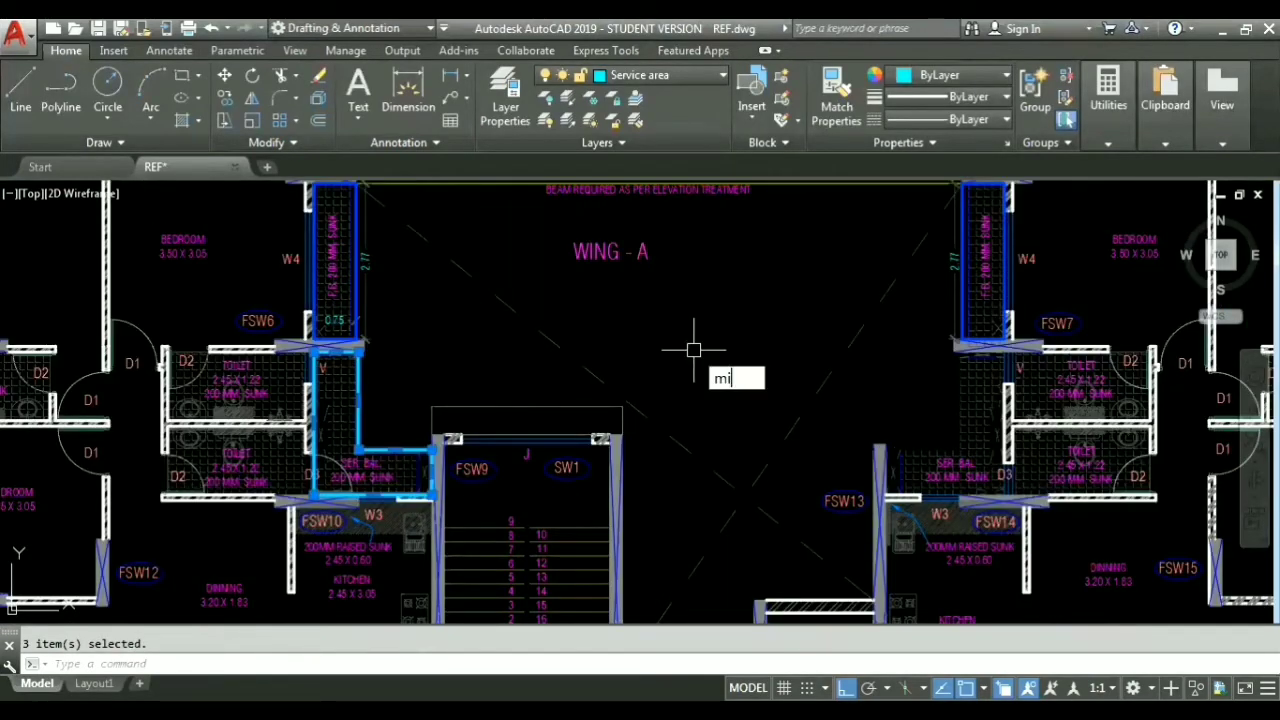
{"action": "key", "text": "Return"}
{"action": "scroll", "coordinate": [690, 480], "scroll_direction": "down", "scroll_amount": 4}
{"action": "scroll", "coordinate": [480, 420], "scroll_direction": "up", "scroll_amount": 8}
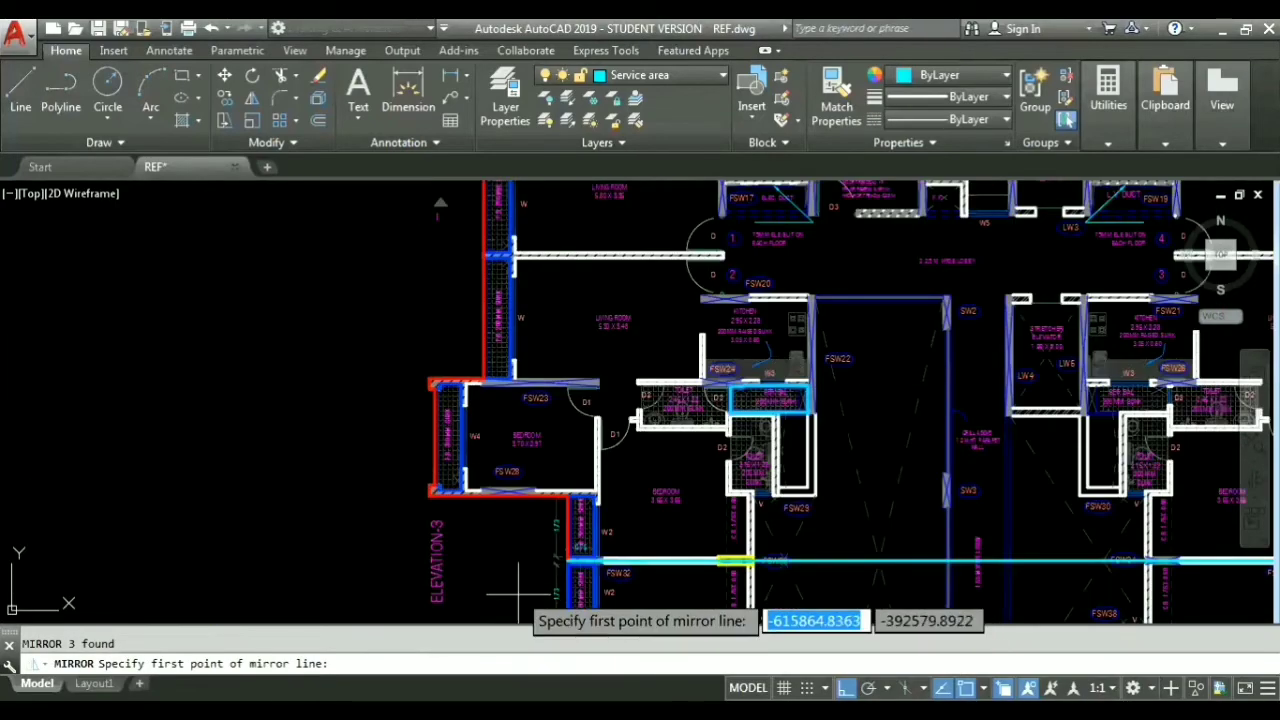
{"action": "scroll", "coordinate": [474, 406], "scroll_direction": "up", "scroll_amount": 2}
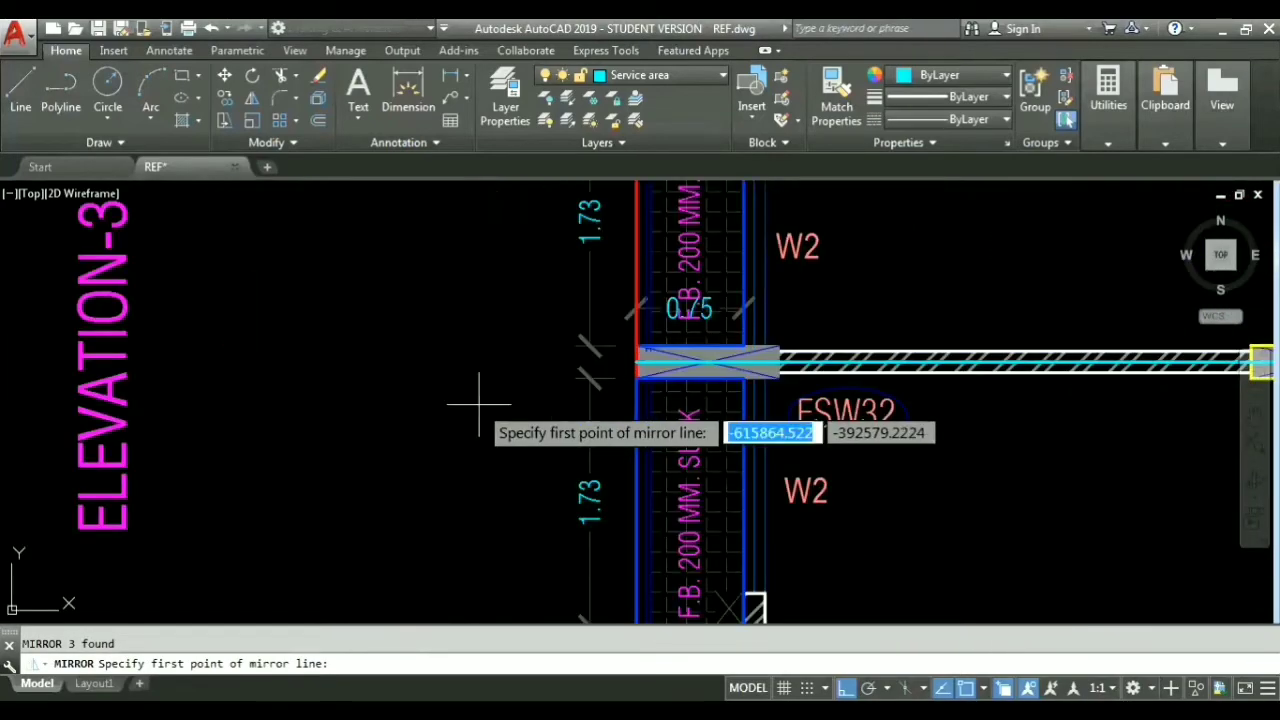
{"action": "type", "text": "mtp"}
{"action": "key", "text": "Return"}
{"action": "scroll", "coordinate": [636, 352], "scroll_direction": "up", "scroll_amount": 2}
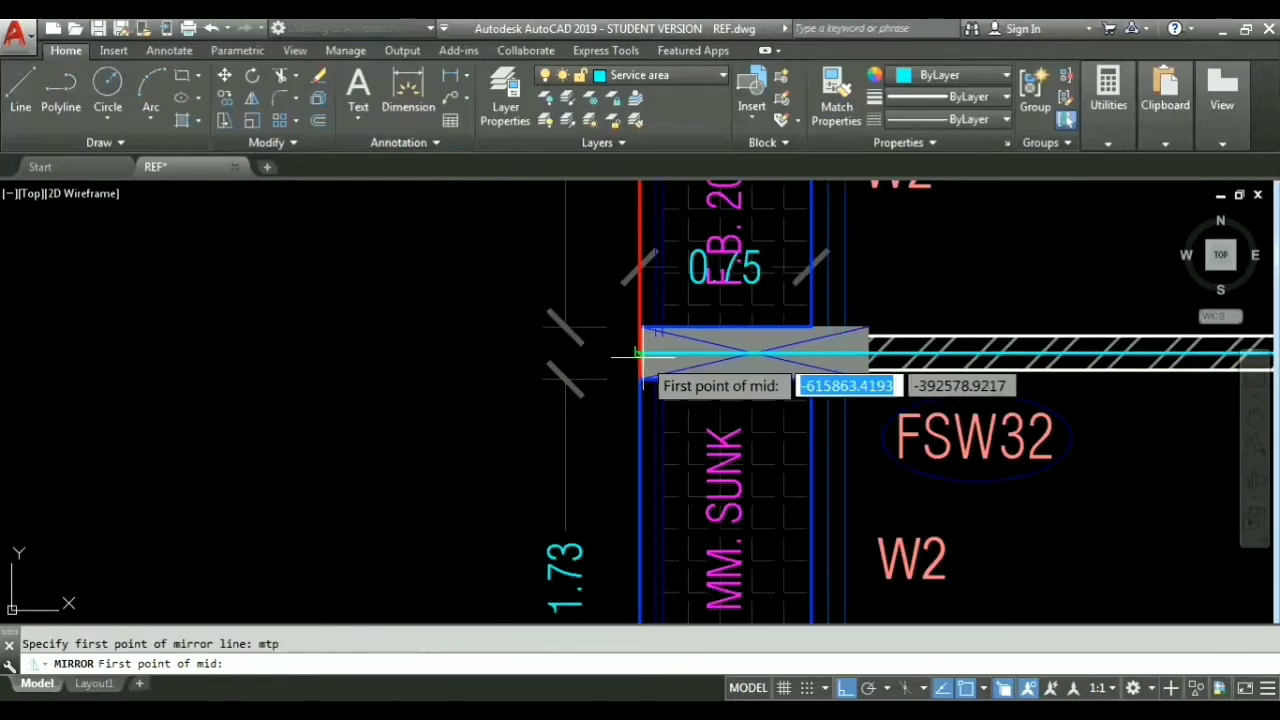
{"action": "left_click", "coordinate": [638, 352]}
{"action": "scroll", "coordinate": [636, 410], "scroll_direction": "down", "scroll_amount": 6}
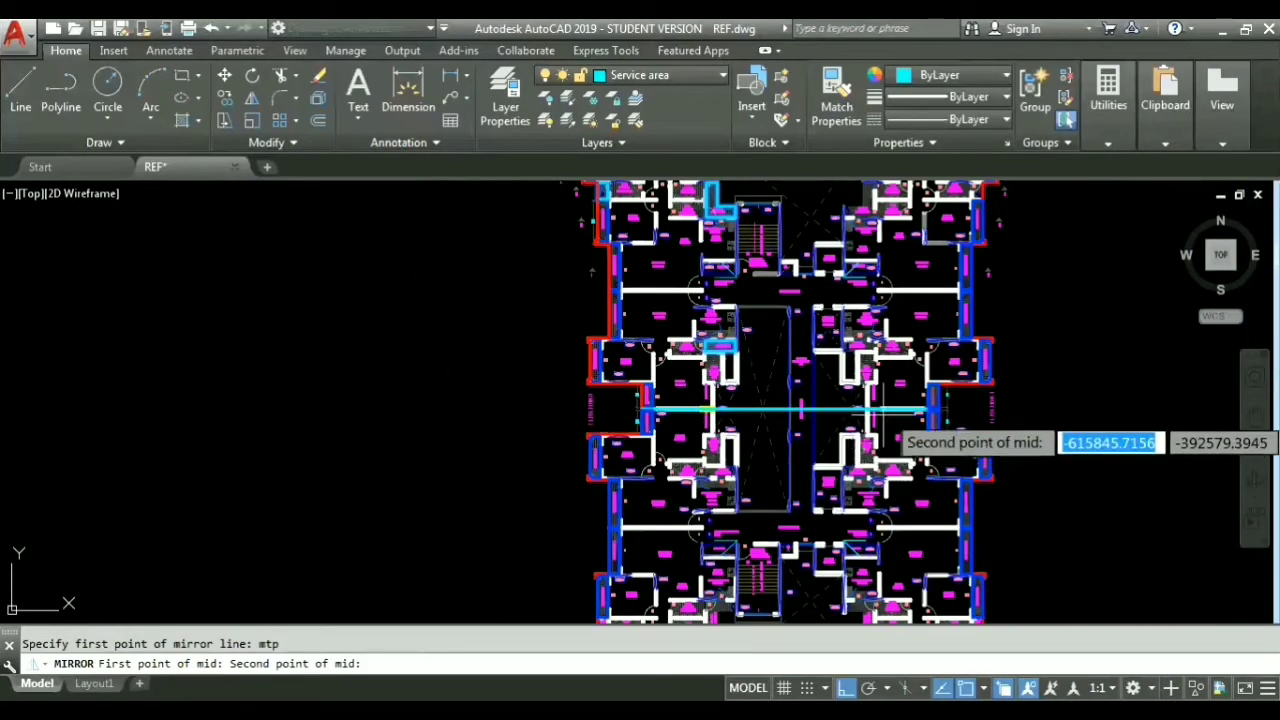
{"action": "scroll", "coordinate": [925, 410], "scroll_direction": "up", "scroll_amount": 8}
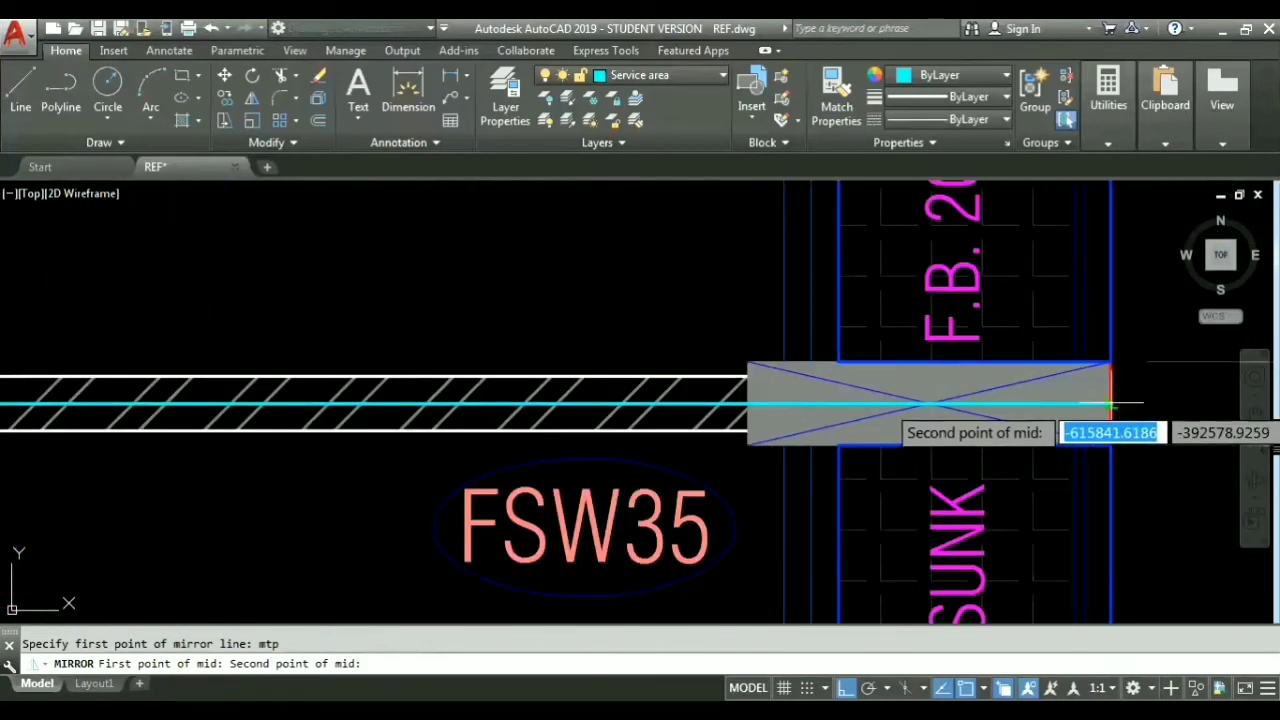
{"action": "left_click", "coordinate": [1110, 405]}
Step: Run the mirror line vertically to copy the service areas to the Elevation-1 side, keeping the source objects
{"action": "scroll", "coordinate": [614, 440], "scroll_direction": "down", "scroll_amount": 6}
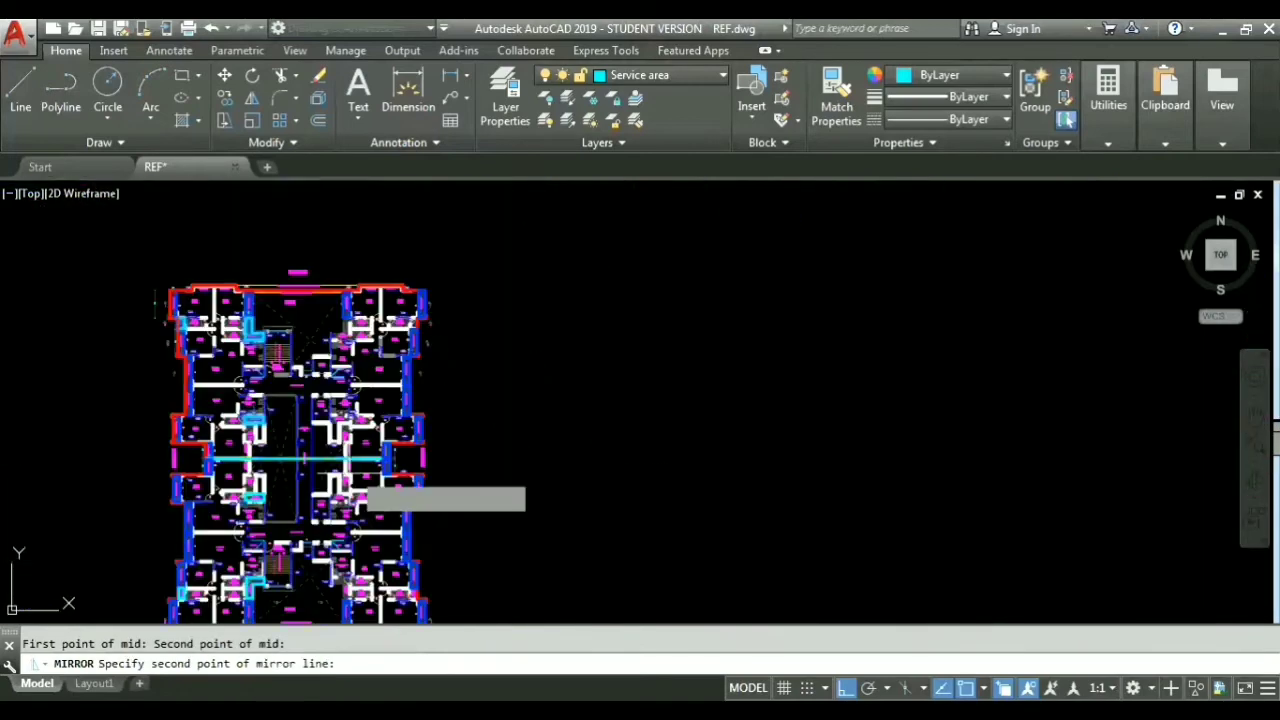
{"action": "middle_click_drag", "start_coordinate": [314, 249], "coordinate": [280, 470]}
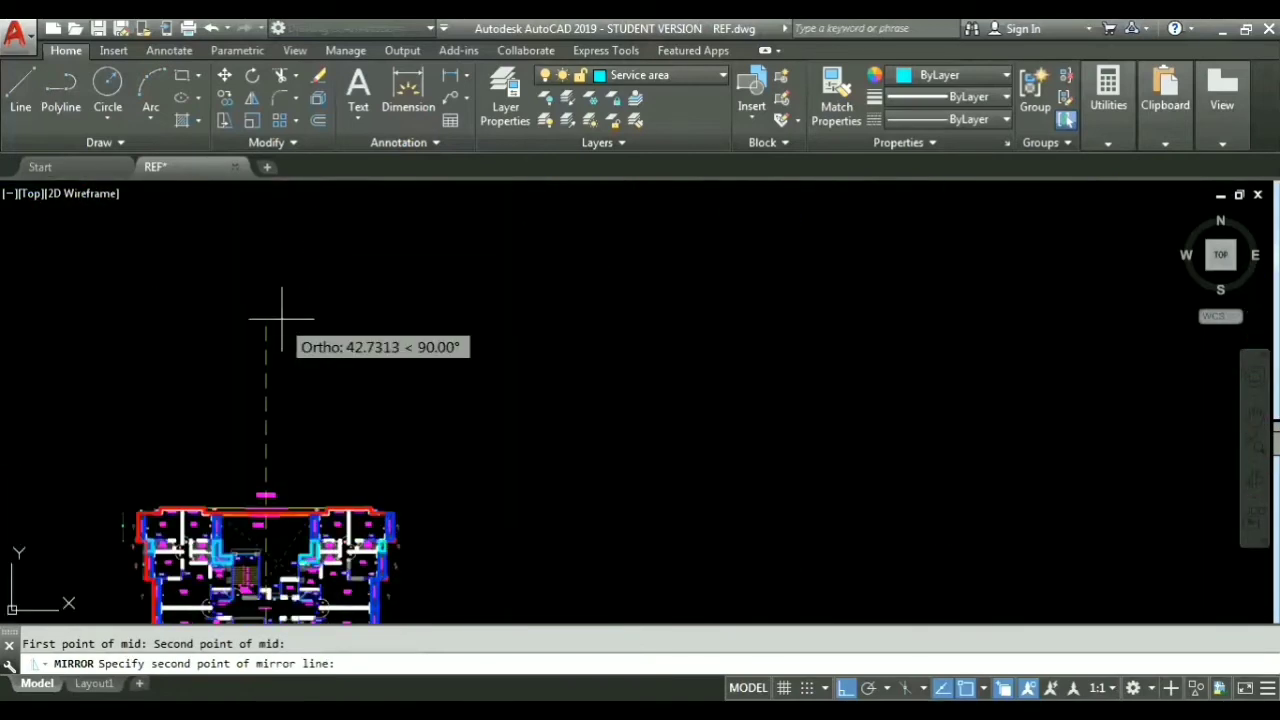
{"action": "left_click", "coordinate": [281, 322]}
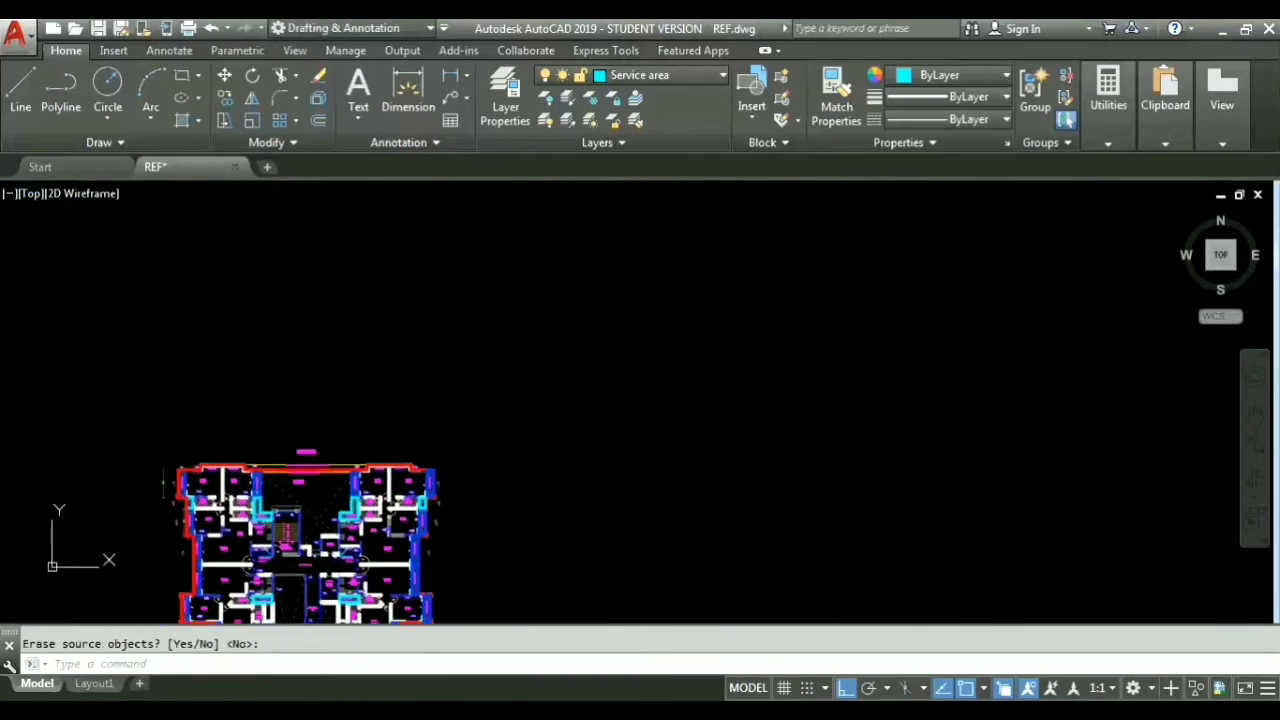
{"action": "middle_click_drag", "start_coordinate": [420, 560], "coordinate": [573, 335]}
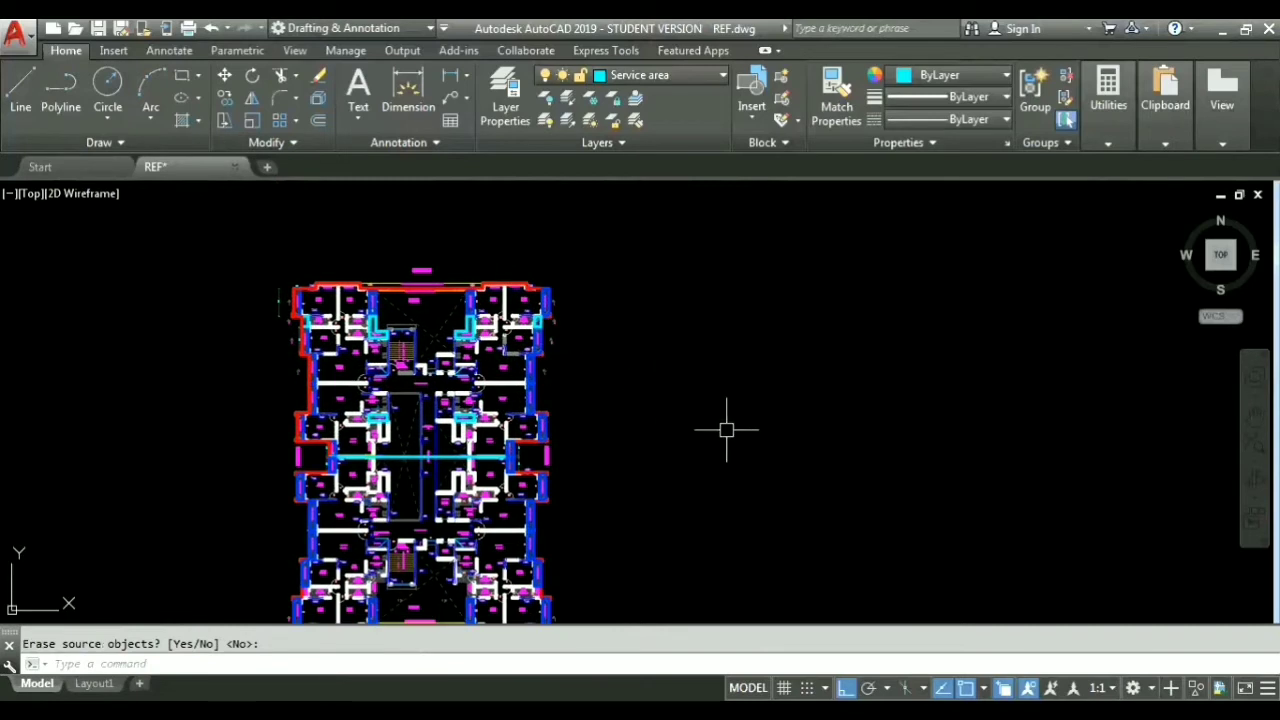
Step: Quick-select the original and mirrored service areas as all polylines on the Service area layer in the entire drawing
{"action": "type", "text": "QSELECT"}
{"action": "key", "text": "Return"}
{"action": "left_click", "coordinate": [634, 213]}
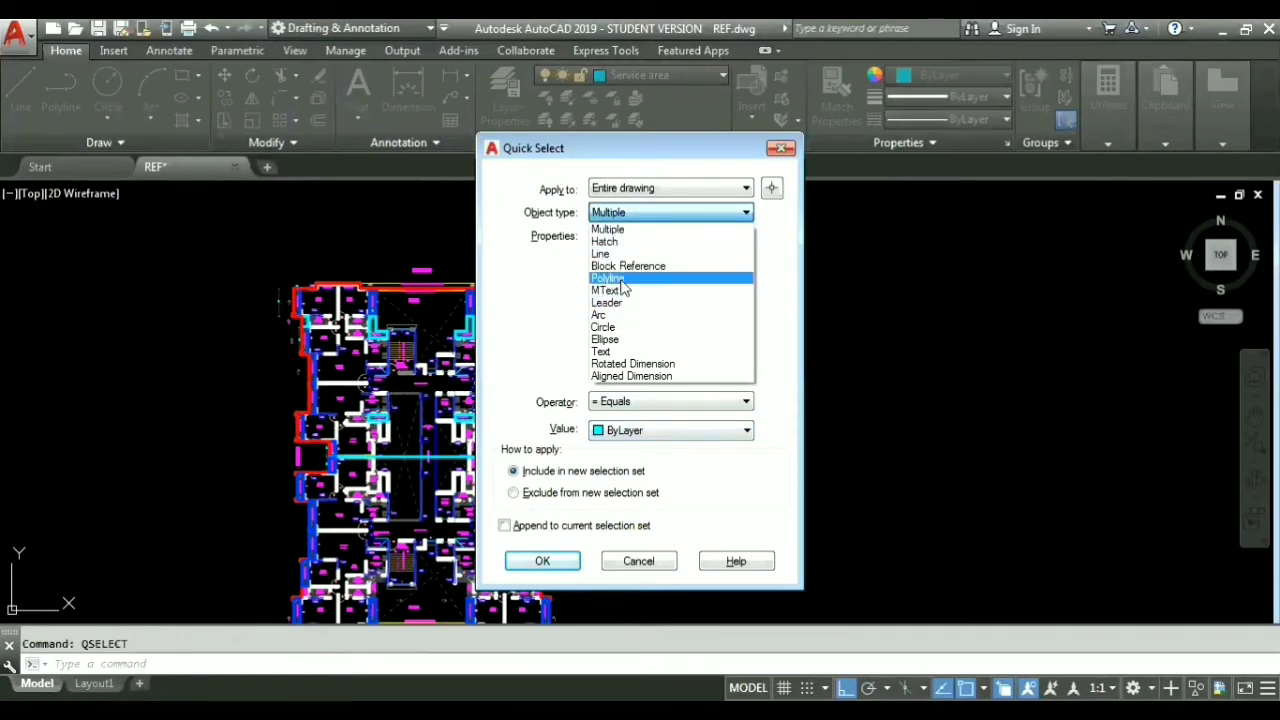
{"action": "left_click", "coordinate": [618, 278]}
{"action": "left_click", "coordinate": [607, 252]}
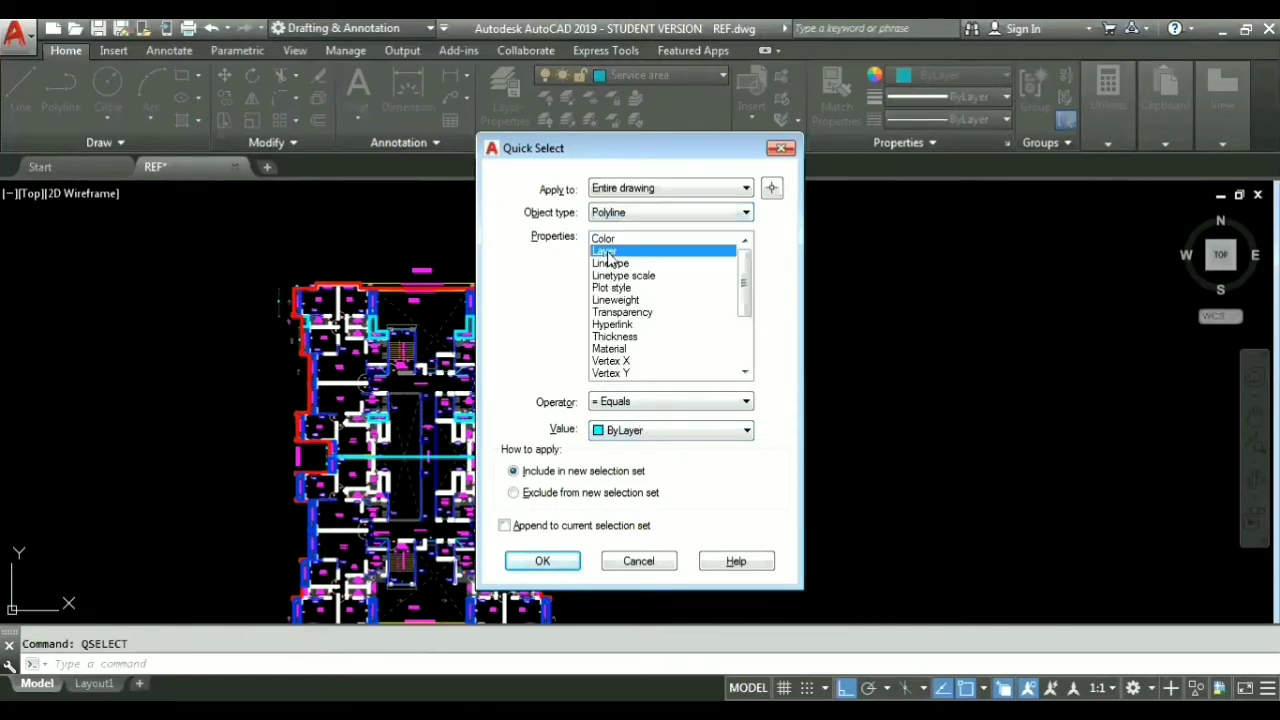
{"action": "left_click", "coordinate": [647, 432]}
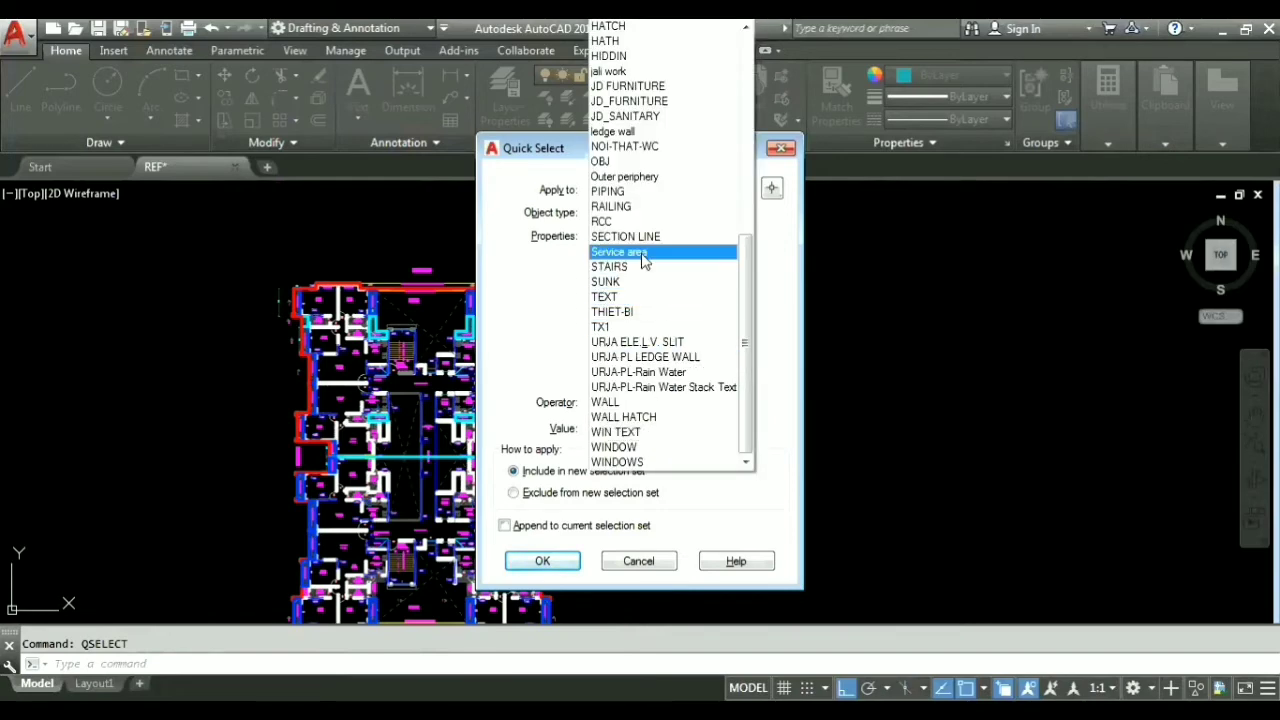
{"action": "left_click", "coordinate": [643, 252]}
{"action": "left_click", "coordinate": [546, 561]}
{"action": "left_click", "coordinate": [542, 561]}
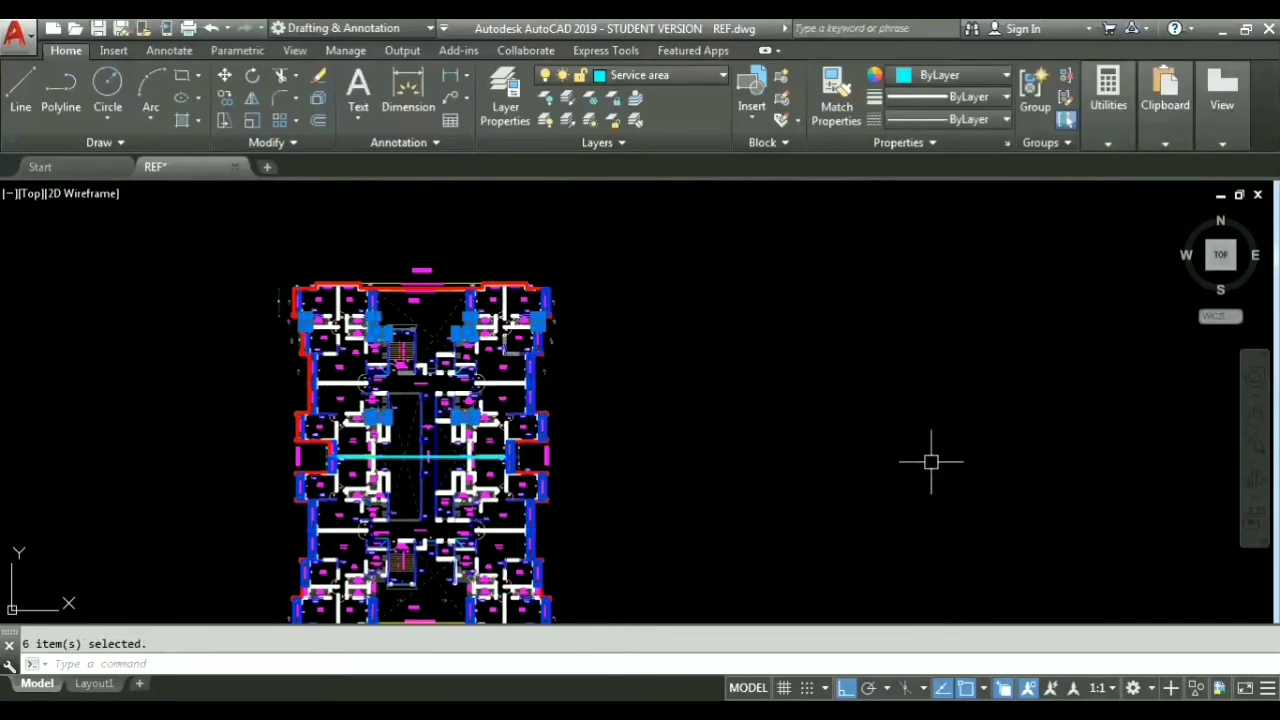
Step: Mirror the selected service areas about the horizontal centreline from FSW32's outer end to FSW35's outer end, keeping the source objects
{"action": "type", "text": "mi"}
{"action": "key", "text": "Return"}
{"action": "scroll", "coordinate": [325, 465], "scroll_direction": "up", "scroll_amount": 8}
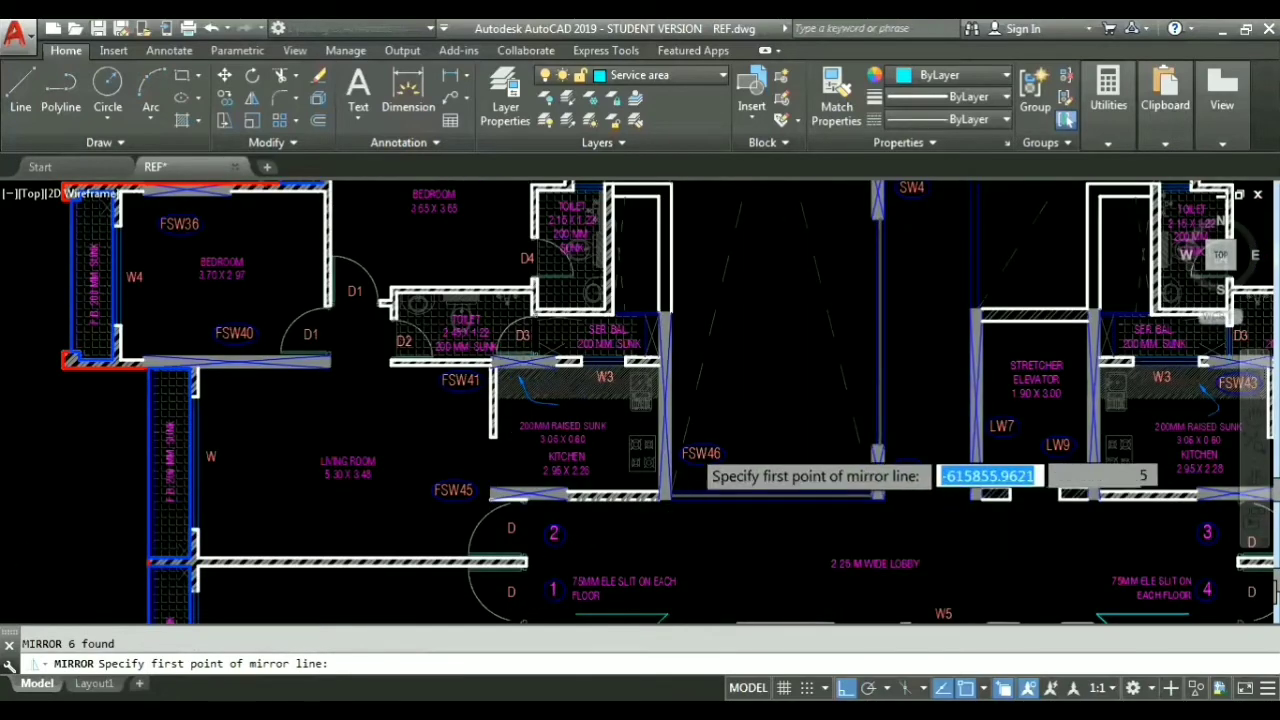
{"action": "scroll", "coordinate": [690, 458], "scroll_direction": "down", "scroll_amount": 3}
{"action": "scroll", "coordinate": [757, 349], "scroll_direction": "up", "scroll_amount": 10}
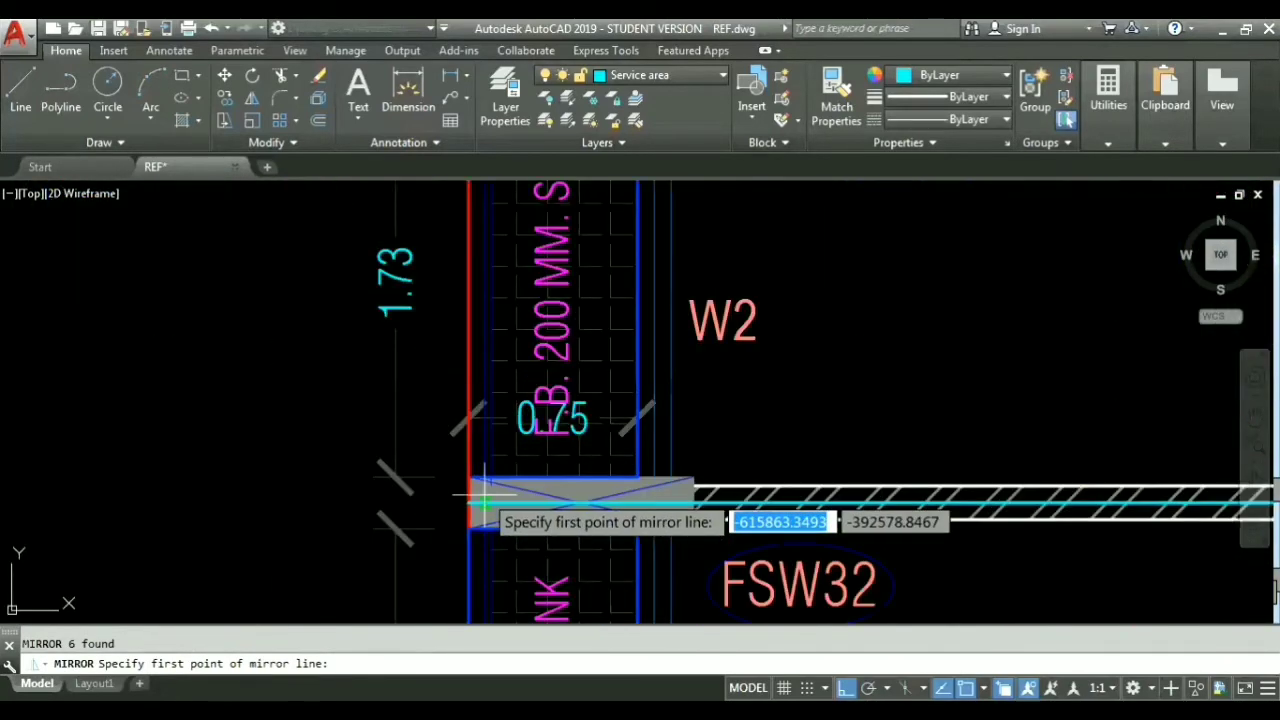
{"action": "left_click", "coordinate": [470, 500]}
{"action": "scroll", "coordinate": [470, 505], "scroll_direction": "down", "scroll_amount": 5}
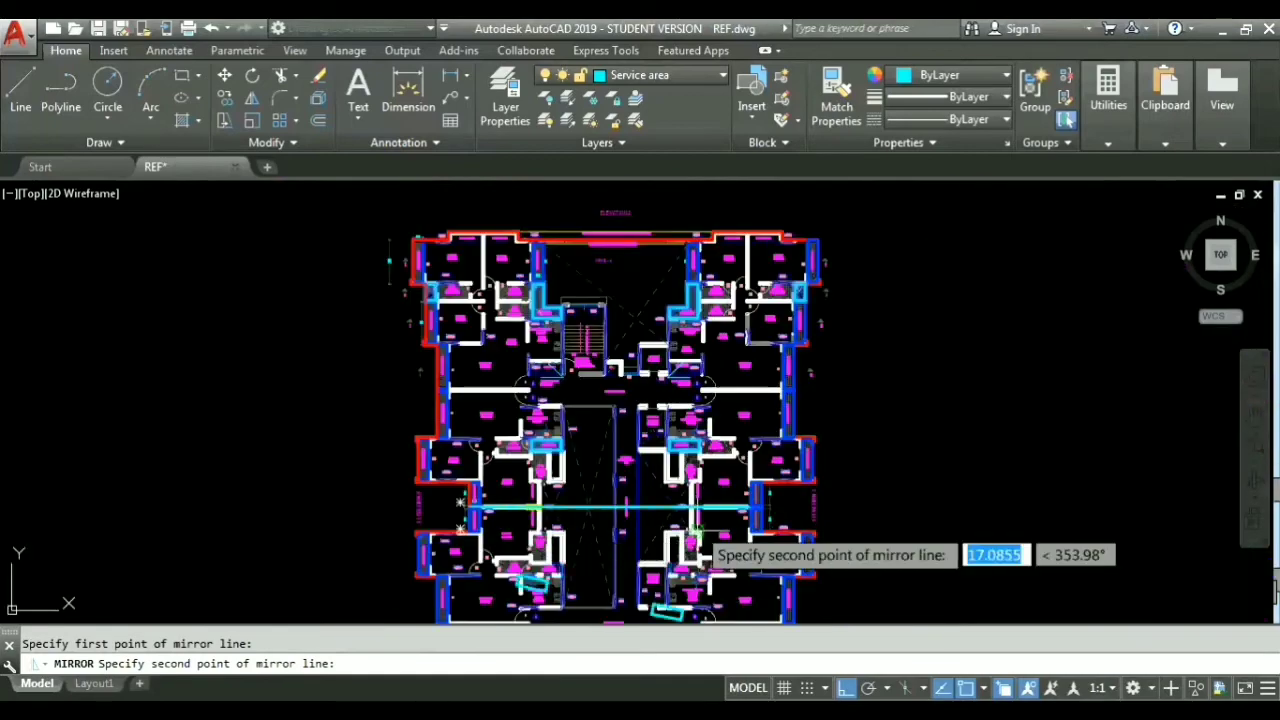
{"action": "scroll", "coordinate": [690, 525], "scroll_direction": "up", "scroll_amount": 6}
{"action": "scroll", "coordinate": [912, 478], "scroll_direction": "up", "scroll_amount": 4}
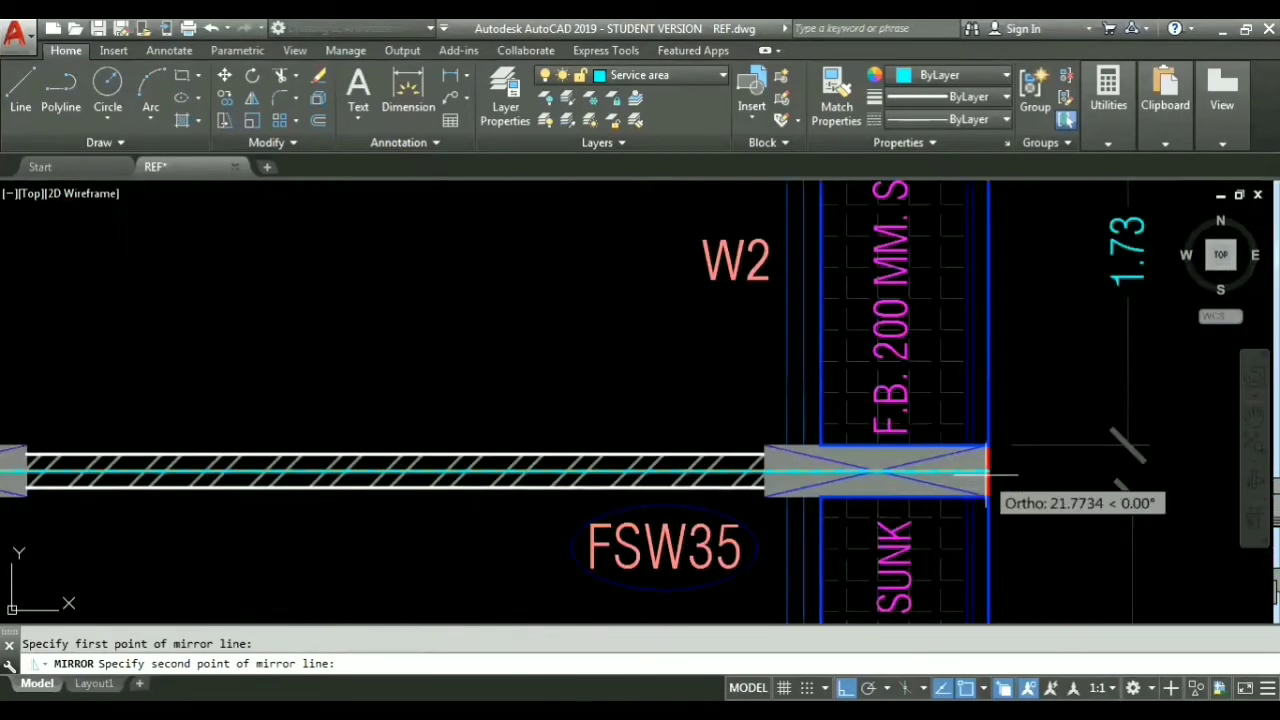
{"action": "left_click", "coordinate": [1022, 555]}
{"action": "key", "text": "Return"}
{"action": "scroll", "coordinate": [1022, 555], "scroll_direction": "down", "scroll_amount": 10}
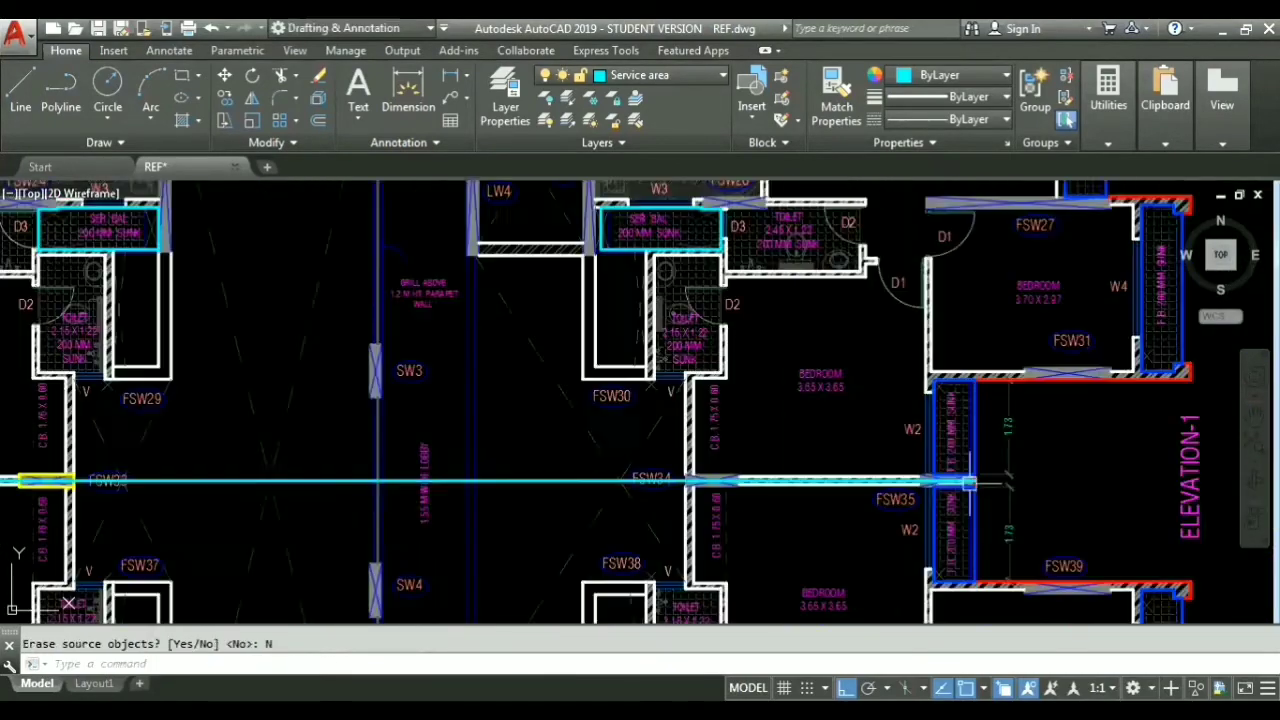
Step: Make Cutouts the current layer
{"action": "scroll", "coordinate": [805, 380], "scroll_direction": "up", "scroll_amount": 5}
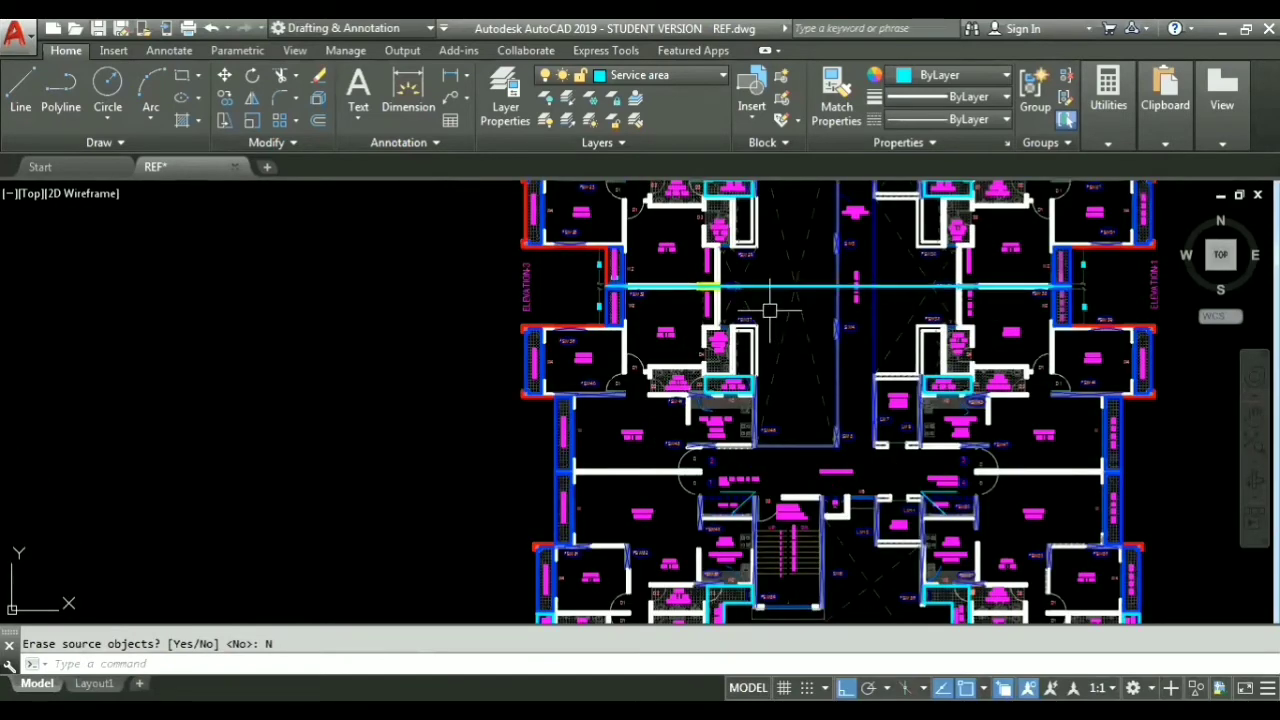
{"action": "middle_click_drag", "start_coordinate": [770, 311], "coordinate": [582, 439]}
{"action": "middle_click_drag", "start_coordinate": [613, 321], "coordinate": [609, 469]}
{"action": "middle_click_drag", "start_coordinate": [640, 304], "coordinate": [632, 453]}
{"action": "scroll", "coordinate": [591, 320], "scroll_direction": "up", "scroll_amount": 2}
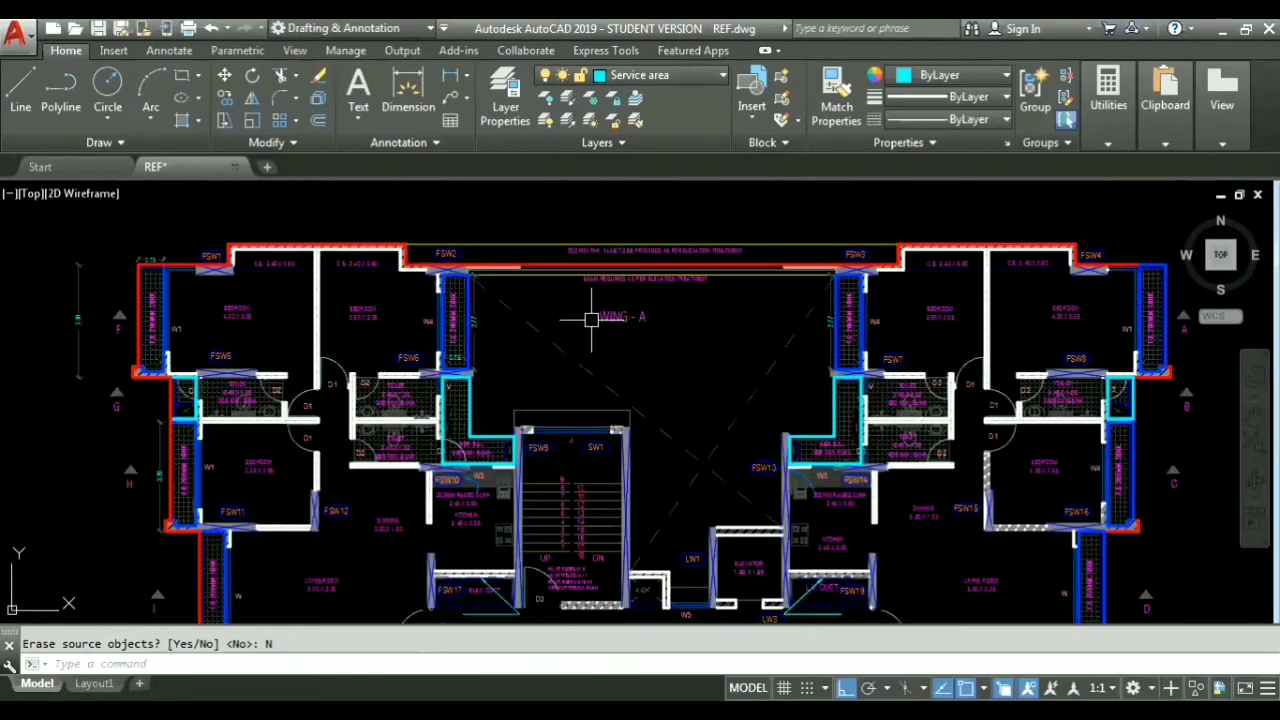
{"action": "left_click", "coordinate": [695, 76]}
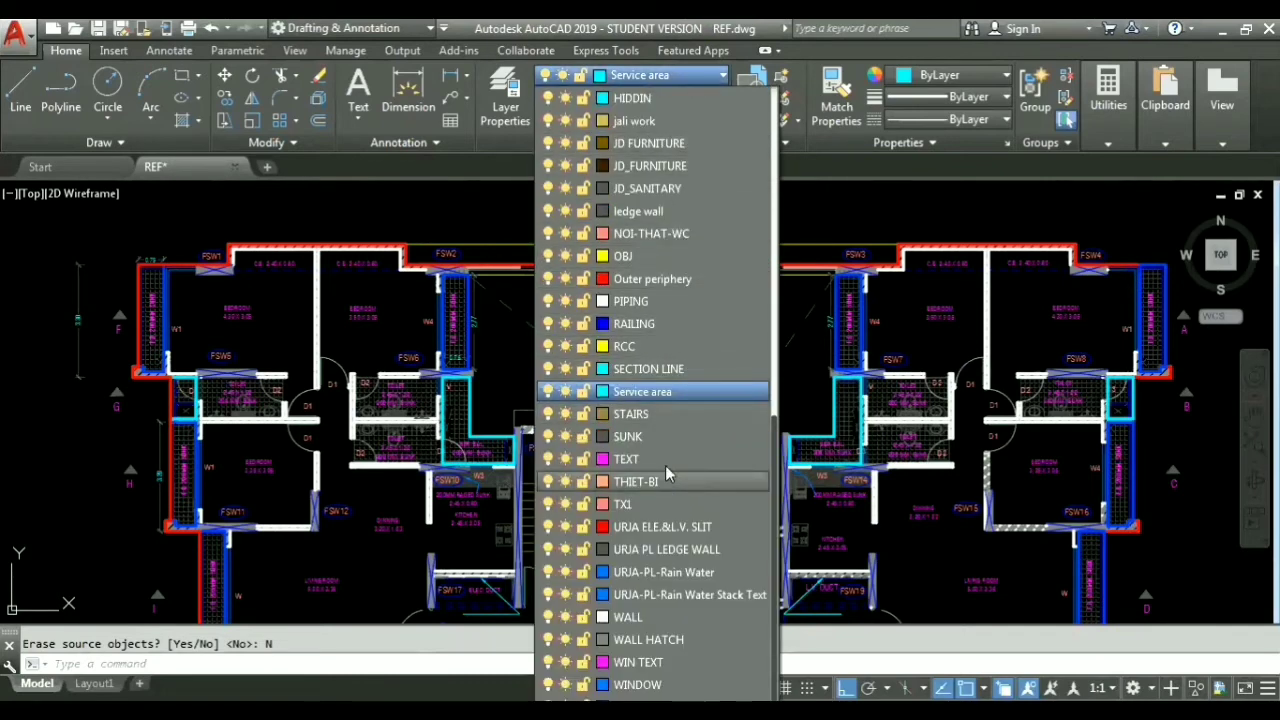
{"action": "scroll", "coordinate": [665, 465], "scroll_direction": "up", "scroll_amount": 3}
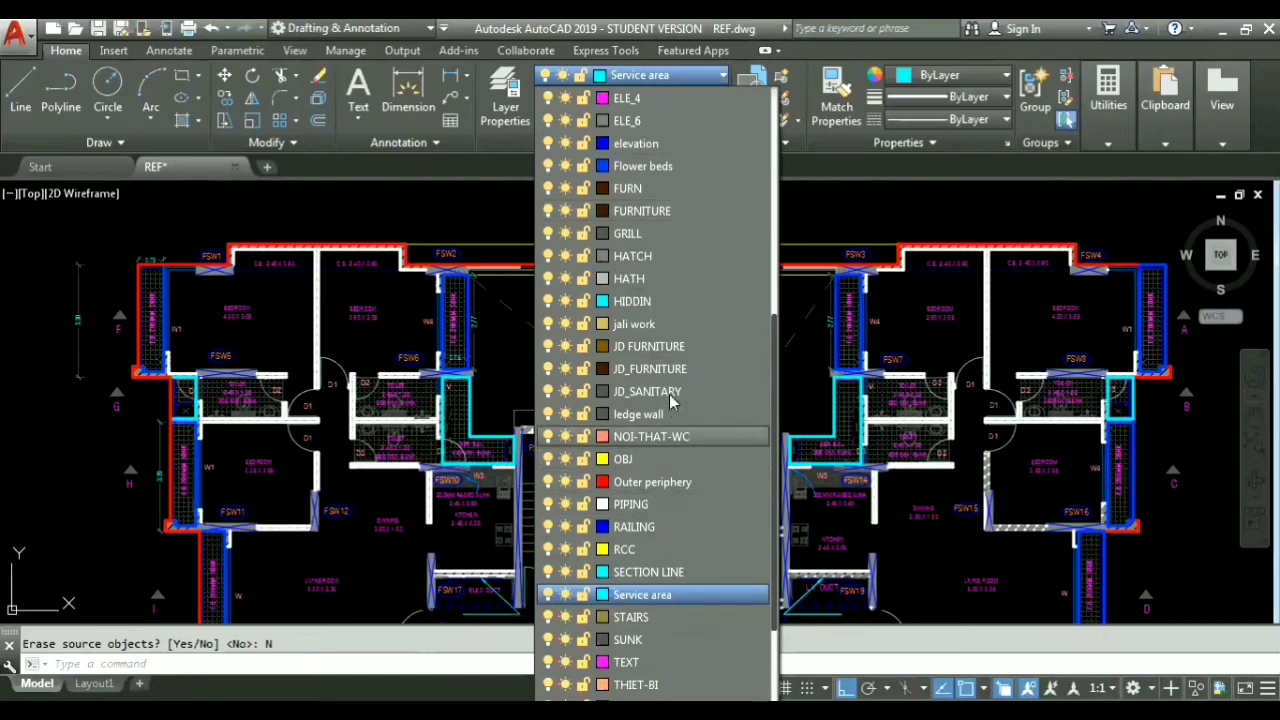
{"action": "scroll", "coordinate": [677, 330], "scroll_direction": "down", "scroll_amount": 2}
{"action": "scroll", "coordinate": [677, 331], "scroll_direction": "down", "scroll_amount": 1}
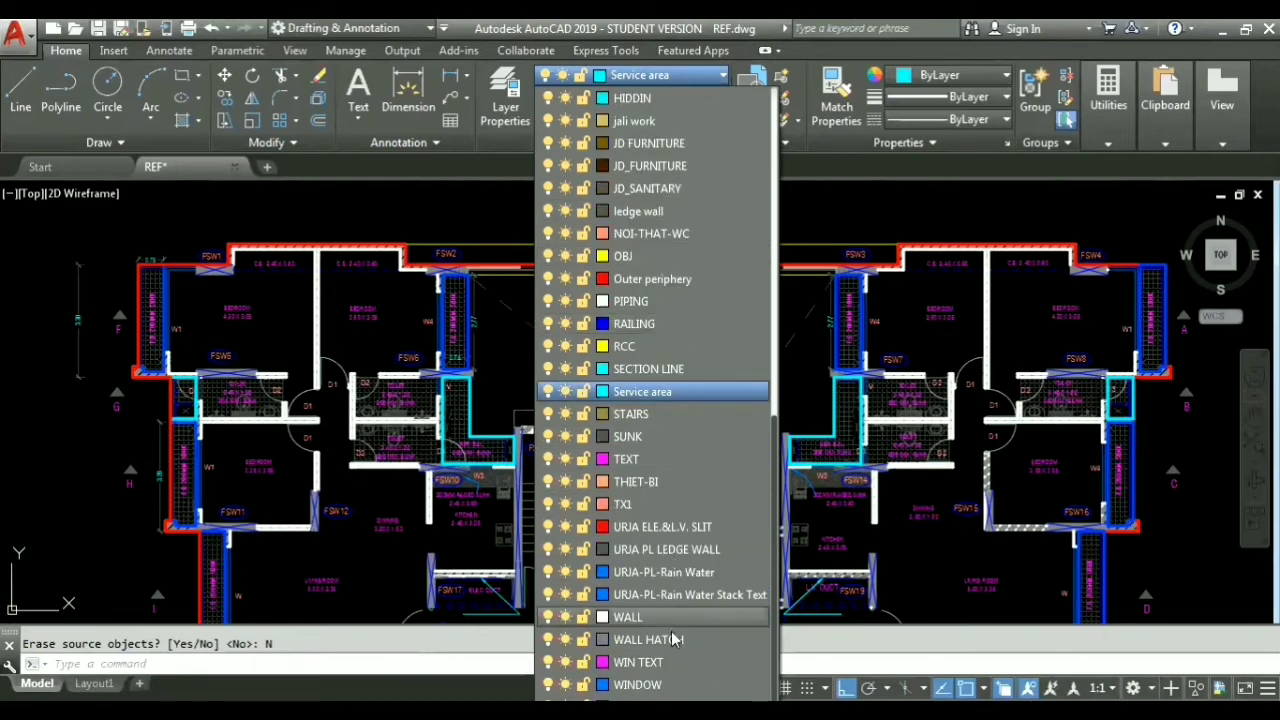
{"action": "scroll", "coordinate": [690, 322], "scroll_direction": "up", "scroll_amount": 2}
{"action": "scroll", "coordinate": [690, 321], "scroll_direction": "up", "scroll_amount": 7}
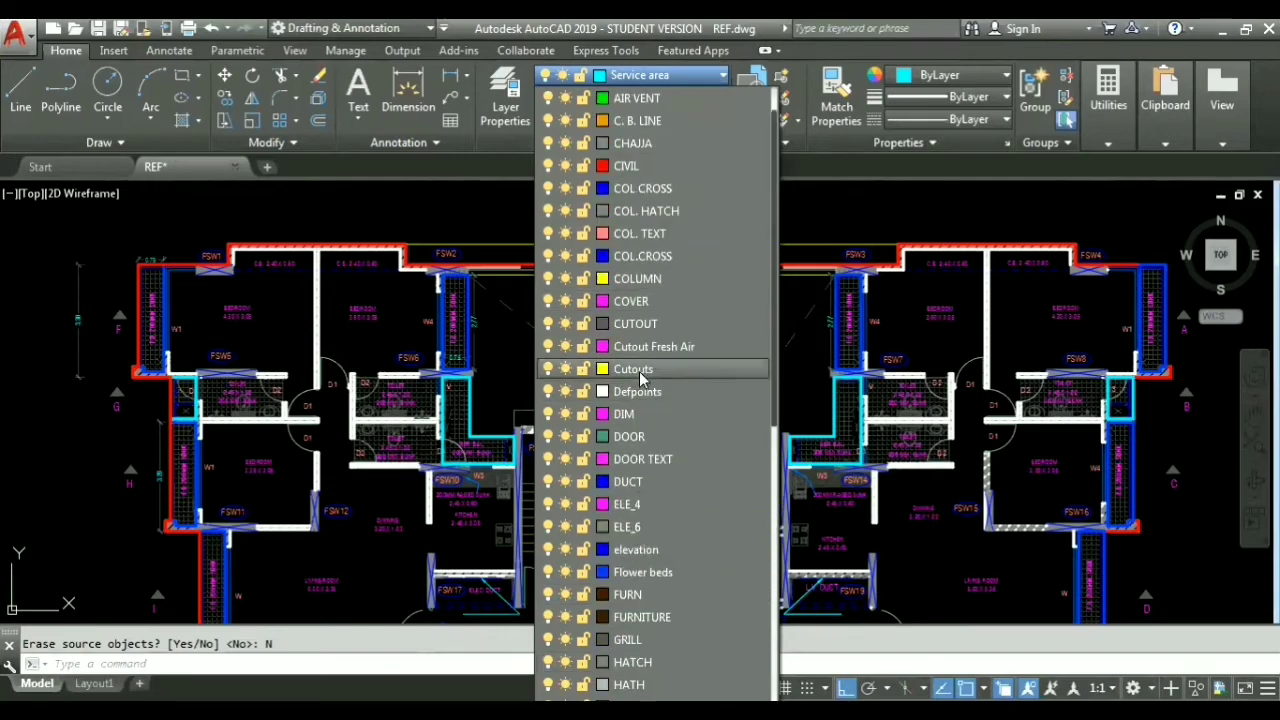
{"action": "left_click", "coordinate": [637, 371]}
Step: Start a polyline around the Wing-A open area, running its first edge across between the FSW2 and FSW3 flower beds
{"action": "scroll", "coordinate": [521, 319], "scroll_direction": "up", "scroll_amount": 5}
{"action": "type", "text": "pl"}
{"action": "key", "text": "Return"}
{"action": "middle_click_drag", "start_coordinate": [520, 317], "coordinate": [520, 515]}
{"action": "left_click", "coordinate": [309, 318]}
{"action": "middle_click_drag", "start_coordinate": [1180, 360], "coordinate": [511, 360]}
{"action": "middle_click_drag", "start_coordinate": [1148, 322], "coordinate": [740, 371]}
{"action": "left_click", "coordinate": [740, 371]}
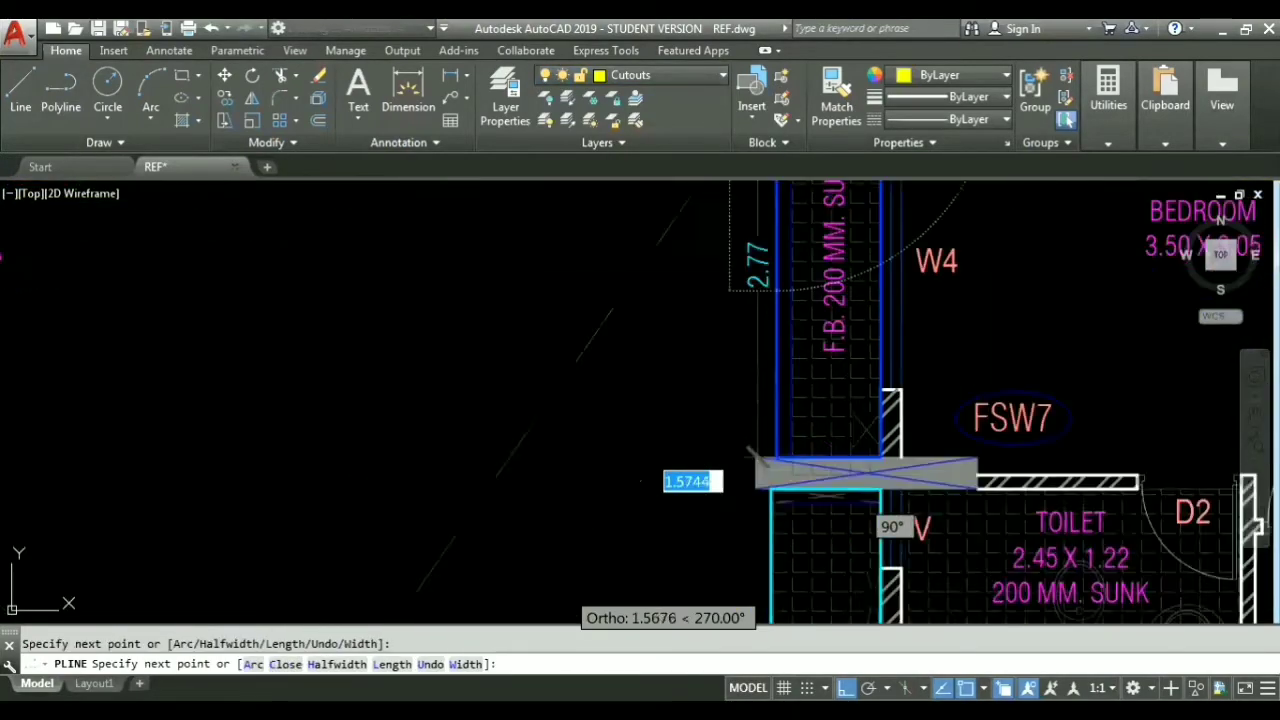
Step: Continue the cutout polyline around the column end beside FSW7 and along the service balcony edge to the end of FSW13
{"action": "scroll", "coordinate": [784, 455], "scroll_direction": "up", "scroll_amount": 3}
{"action": "left_click", "coordinate": [754, 463]}
{"action": "left_click", "coordinate": [669, 463]}
{"action": "left_click", "coordinate": [666, 409]}
{"action": "left_click", "coordinate": [726, 409]}
{"action": "scroll", "coordinate": [726, 409], "scroll_direction": "down", "scroll_amount": 2}
{"action": "left_click", "coordinate": [691, 574]}
{"action": "left_click", "coordinate": [402, 574]}
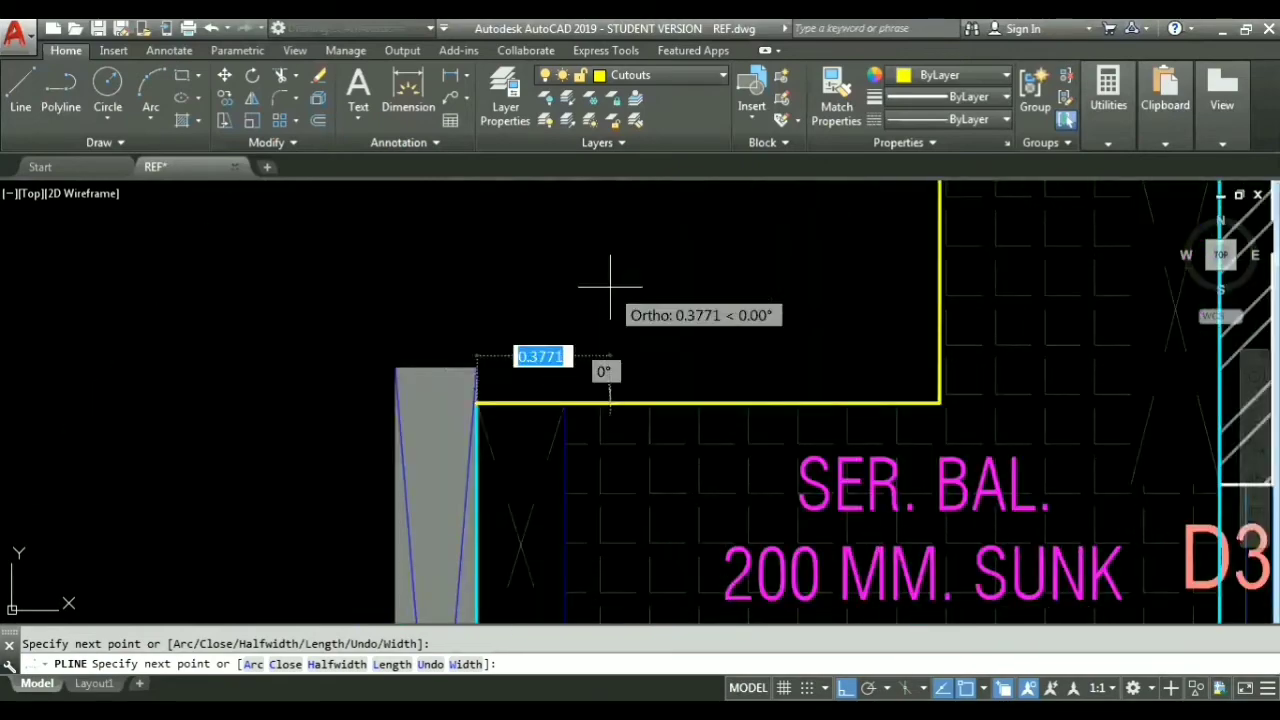
{"action": "left_click", "coordinate": [477, 366]}
{"action": "left_click", "coordinate": [397, 366]}
Step: Continue the cutout polyline down FSW13, around the elevator walls and across above window W5 to the F.F. duct wall
{"action": "scroll", "coordinate": [345, 417], "scroll_direction": "down", "scroll_amount": 4}
{"action": "middle_click_drag", "start_coordinate": [330, 560], "coordinate": [498, 217]}
{"action": "left_click", "coordinate": [537, 449]}
{"action": "left_click", "coordinate": [243, 449]}
{"action": "scroll", "coordinate": [420, 360], "scroll_direction": "up", "scroll_amount": 5}
{"action": "left_click", "coordinate": [586, 266]}
{"action": "left_click", "coordinate": [169, 266]}
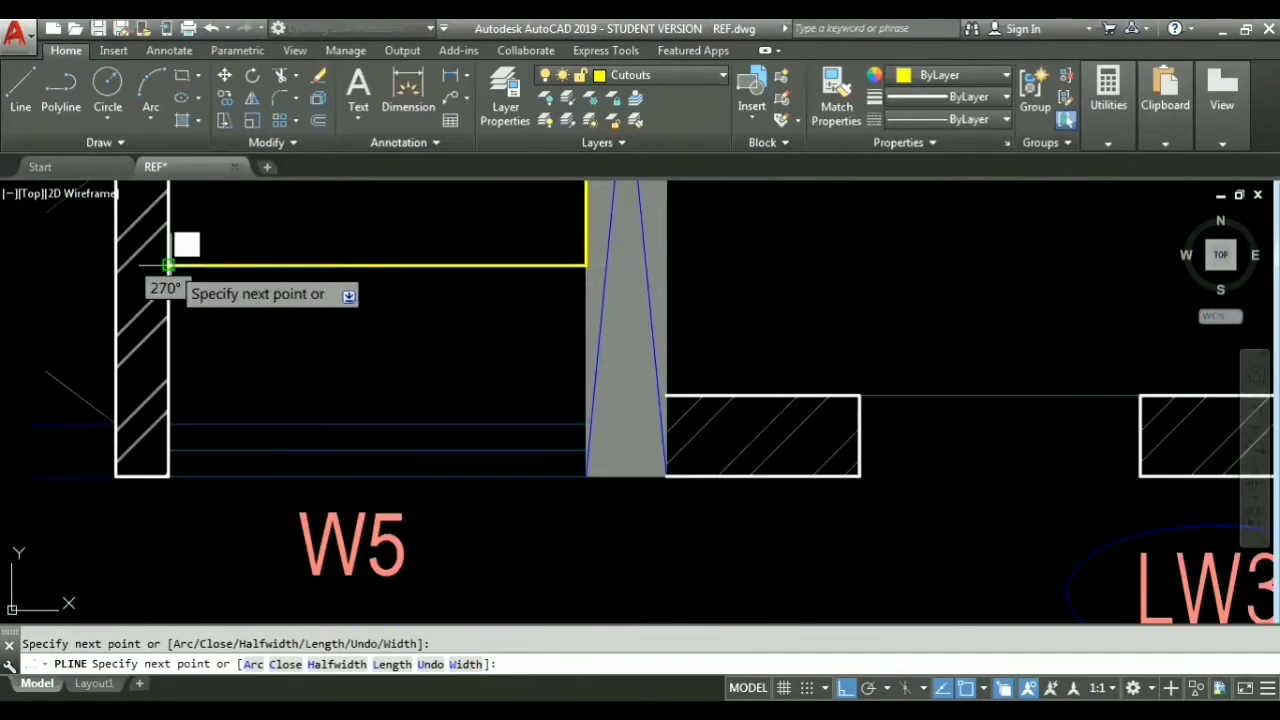
Step: Continue the cutout polyline around the F.F. duct and staircase walls to the service balcony beside FSW9
{"action": "middle_click_drag", "start_coordinate": [169, 266], "coordinate": [497, 603]}
{"action": "left_click", "coordinate": [494, 446]}
{"action": "scroll", "coordinate": [294, 343], "scroll_direction": "down", "scroll_amount": 3}
{"action": "left_click", "coordinate": [294, 343]}
{"action": "left_click", "coordinate": [86, 329]}
{"action": "left_click", "coordinate": [86, 497]}
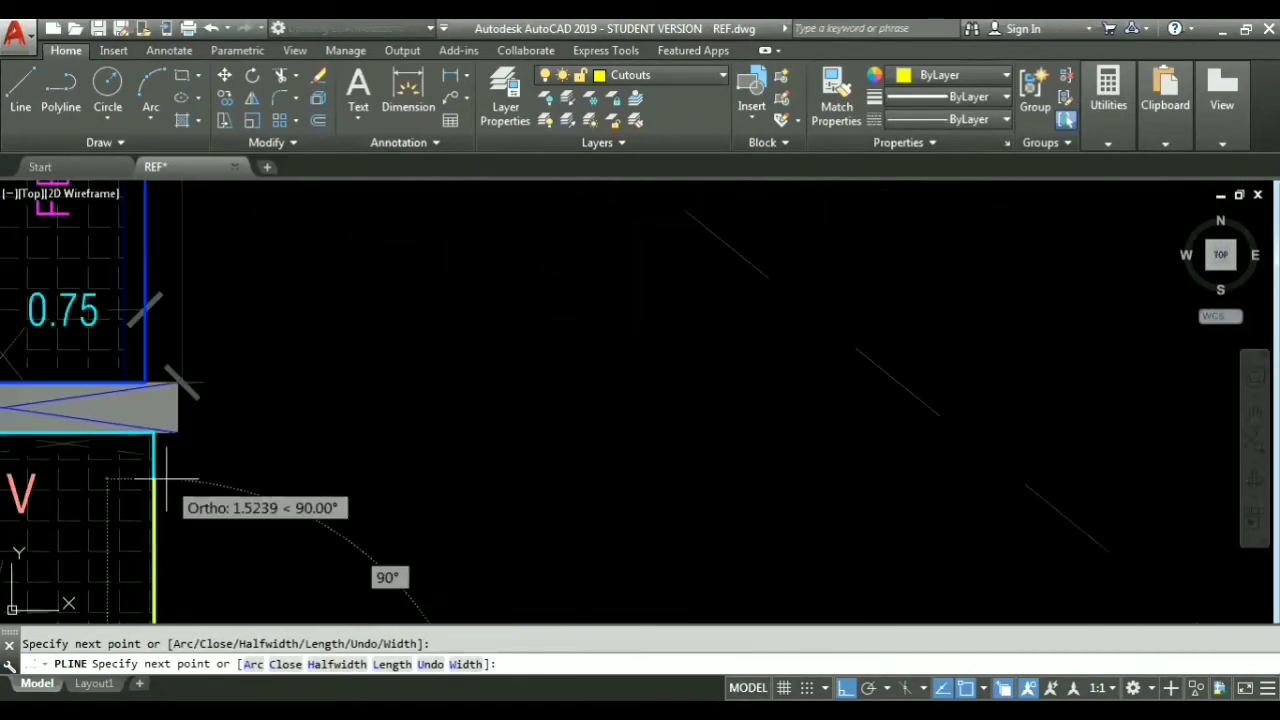
Step: Trace the service balcony edge and the column end beside FSW6, and close the Wing-A cutout polyline
{"action": "left_click", "coordinate": [154, 434]}
{"action": "left_click", "coordinate": [185, 445]}
{"action": "left_click", "coordinate": [186, 360]}
{"action": "left_click", "coordinate": [134, 360]}
{"action": "type", "text": "c"}
{"action": "key", "text": "Return"}
Step: Outline the F.F. duct beside the staircase with a closed polyline along its inner wall faces
{"action": "scroll", "coordinate": [375, 408], "scroll_direction": "down", "scroll_amount": 6}
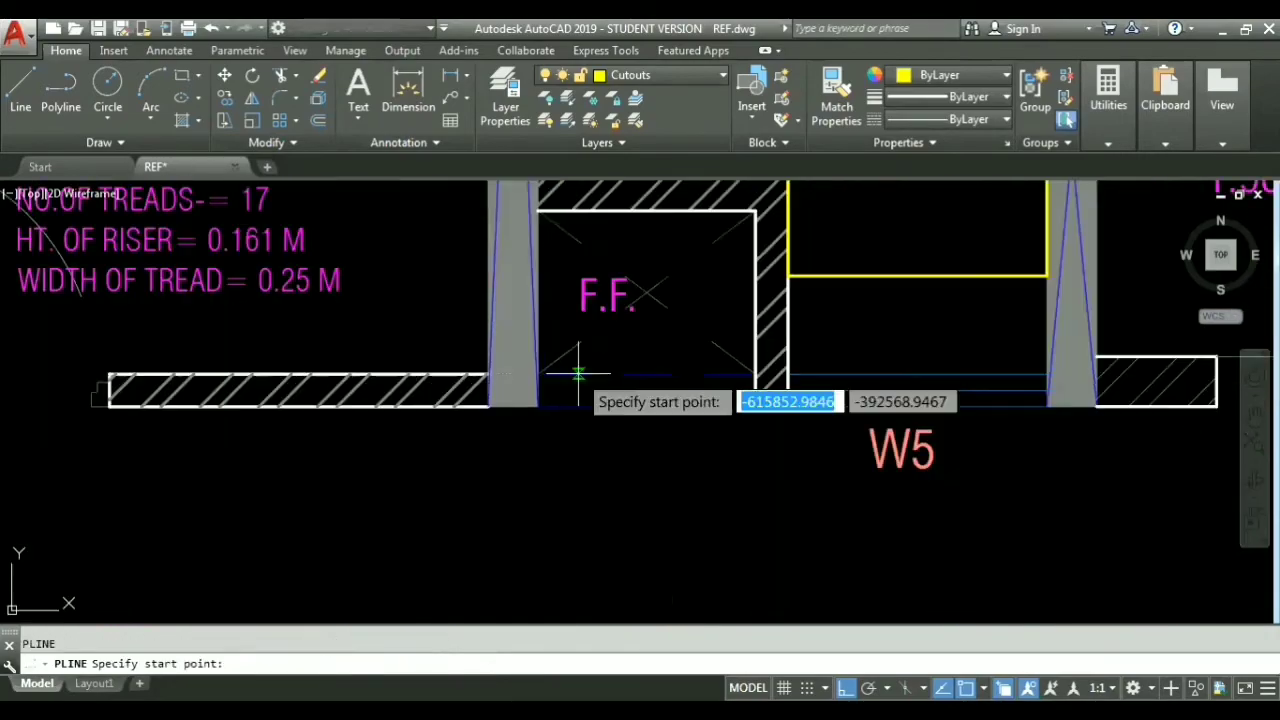
{"action": "left_click", "coordinate": [537, 363]}
{"action": "left_click", "coordinate": [537, 214]}
{"action": "left_click", "coordinate": [757, 214]}
{"action": "scroll", "coordinate": [611, 386], "scroll_direction": "down", "scroll_amount": 5}
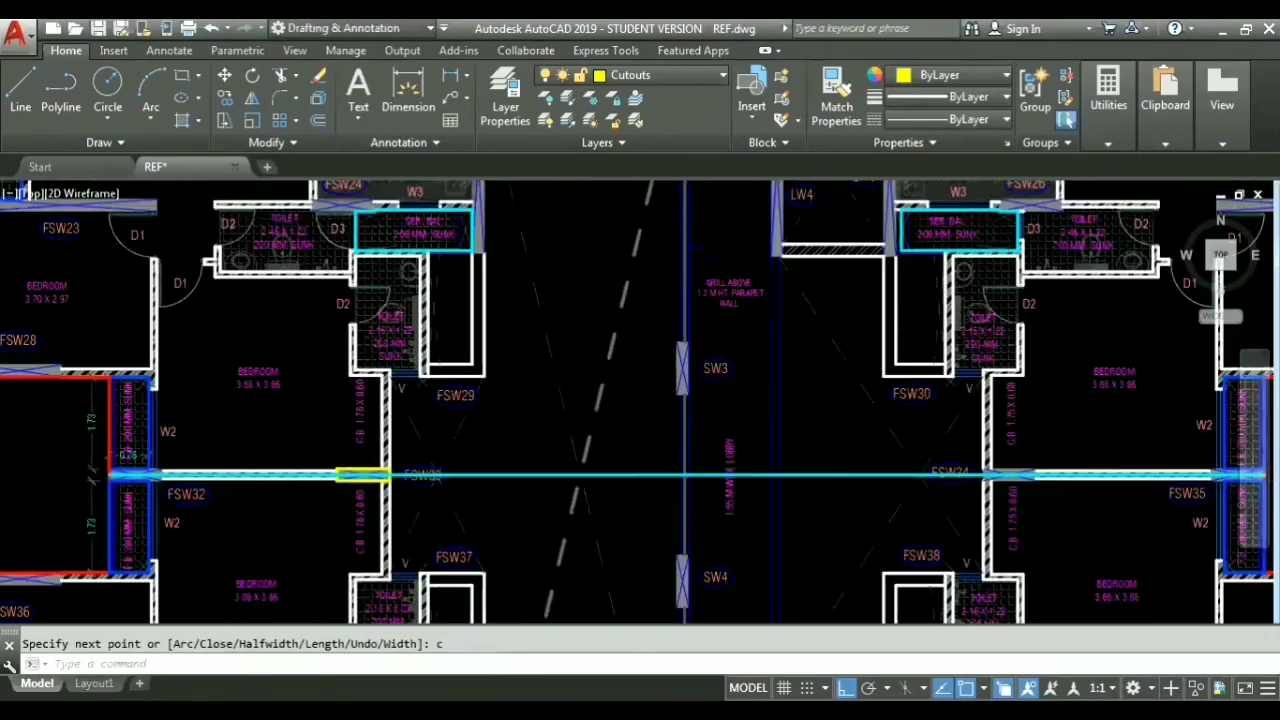
Step: Delete the horizontal centreline running between FSW32 and FSW35
{"action": "scroll", "coordinate": [420, 462], "scroll_direction": "down", "scroll_amount": 2}
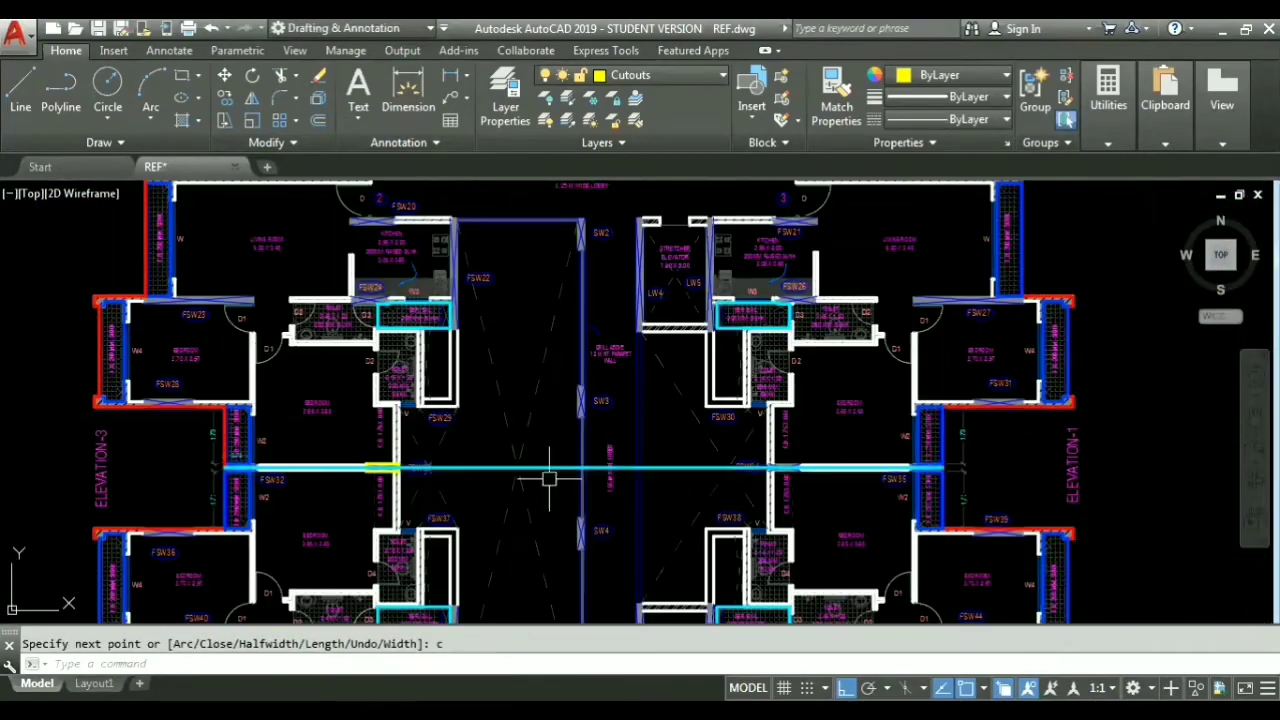
{"action": "left_click", "coordinate": [547, 467]}
{"action": "key", "text": "Delete"}
Step: Trace the upper half of the central cutout from FSW33 past FSW29 and FSW22 to the lobby edge between SW3 and SW4
{"action": "scroll", "coordinate": [418, 480], "scroll_direction": "up", "scroll_amount": 4}
{"action": "left_click", "coordinate": [374, 431]}
{"action": "scroll", "coordinate": [420, 289], "scroll_direction": "up", "scroll_amount": 4}
{"action": "left_click", "coordinate": [301, 281]}
{"action": "left_click", "coordinate": [683, 280]}
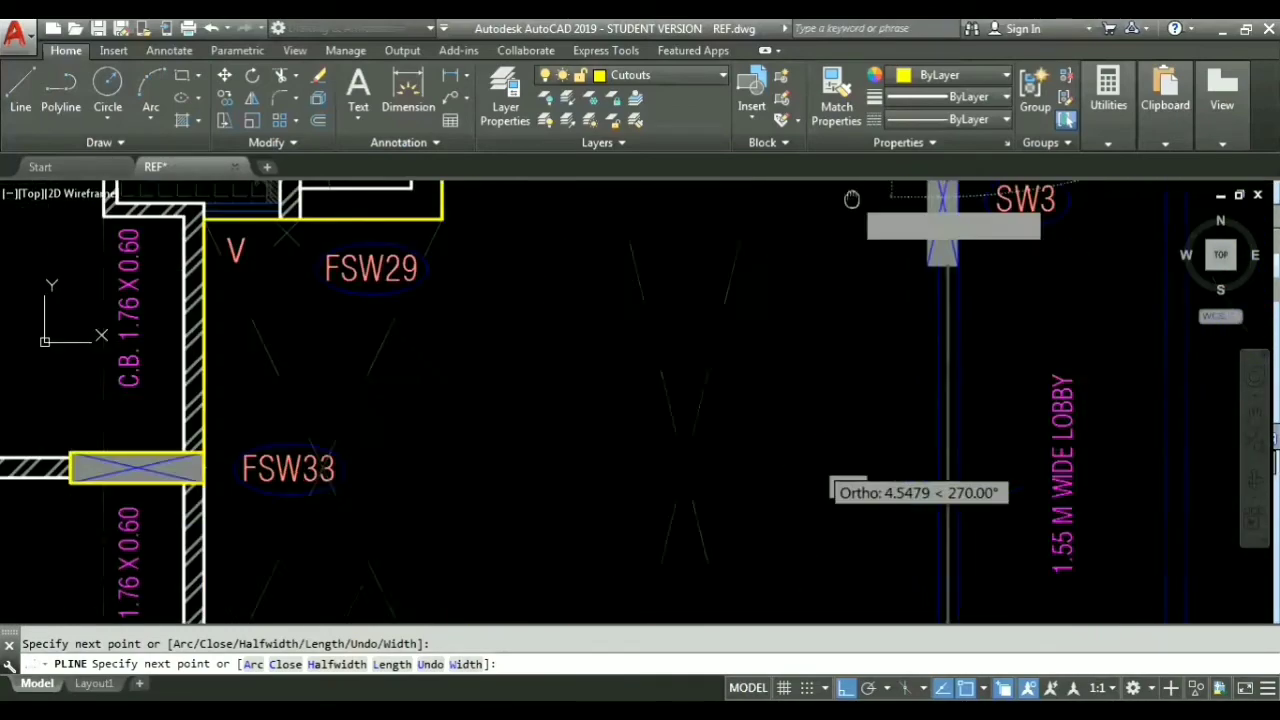
{"action": "scroll", "coordinate": [893, 432], "scroll_direction": "down", "scroll_amount": 2}
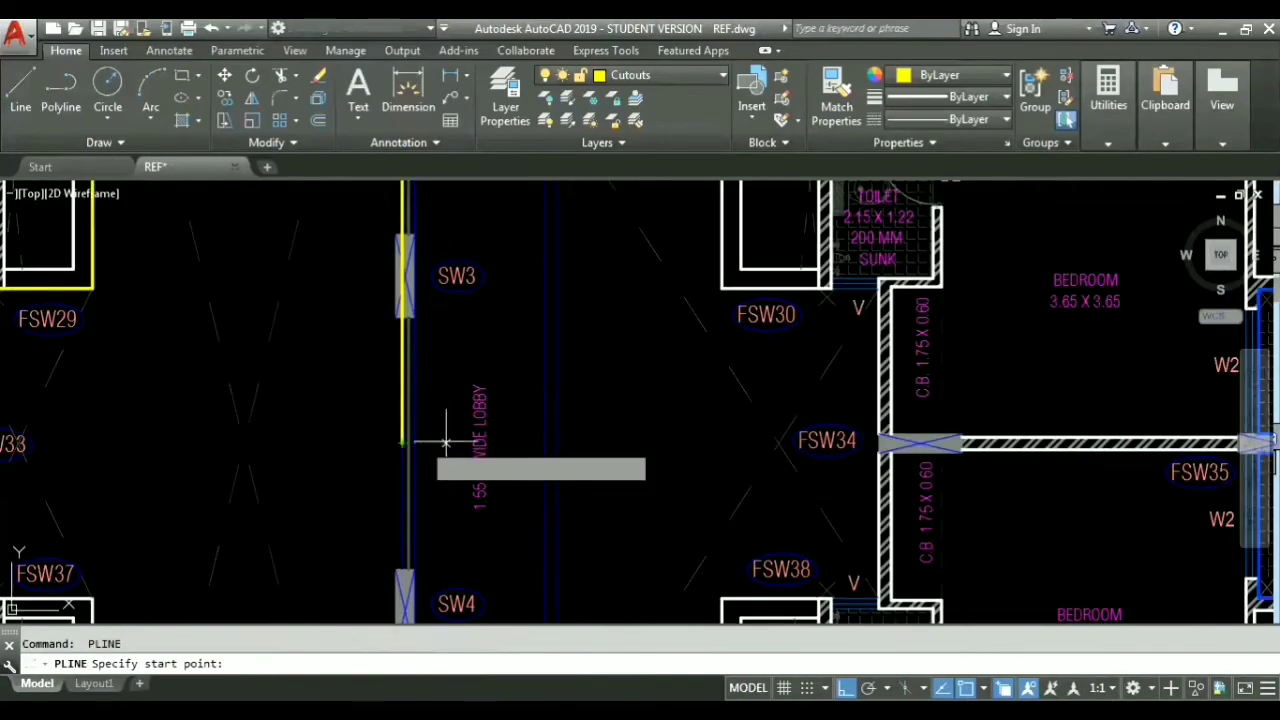
Step: Outline the duct beside the toilet above FSW29 and trace the upper half of the cutout past FSW30 and FSW34 with polylines
{"action": "scroll", "coordinate": [446, 437], "scroll_direction": "up", "scroll_amount": 3}
{"action": "left_click", "coordinate": [449, 309]}
{"action": "scroll", "coordinate": [600, 380], "scroll_direction": "down", "scroll_amount": 3}
{"action": "scroll", "coordinate": [743, 443], "scroll_direction": "up", "scroll_amount": 3}
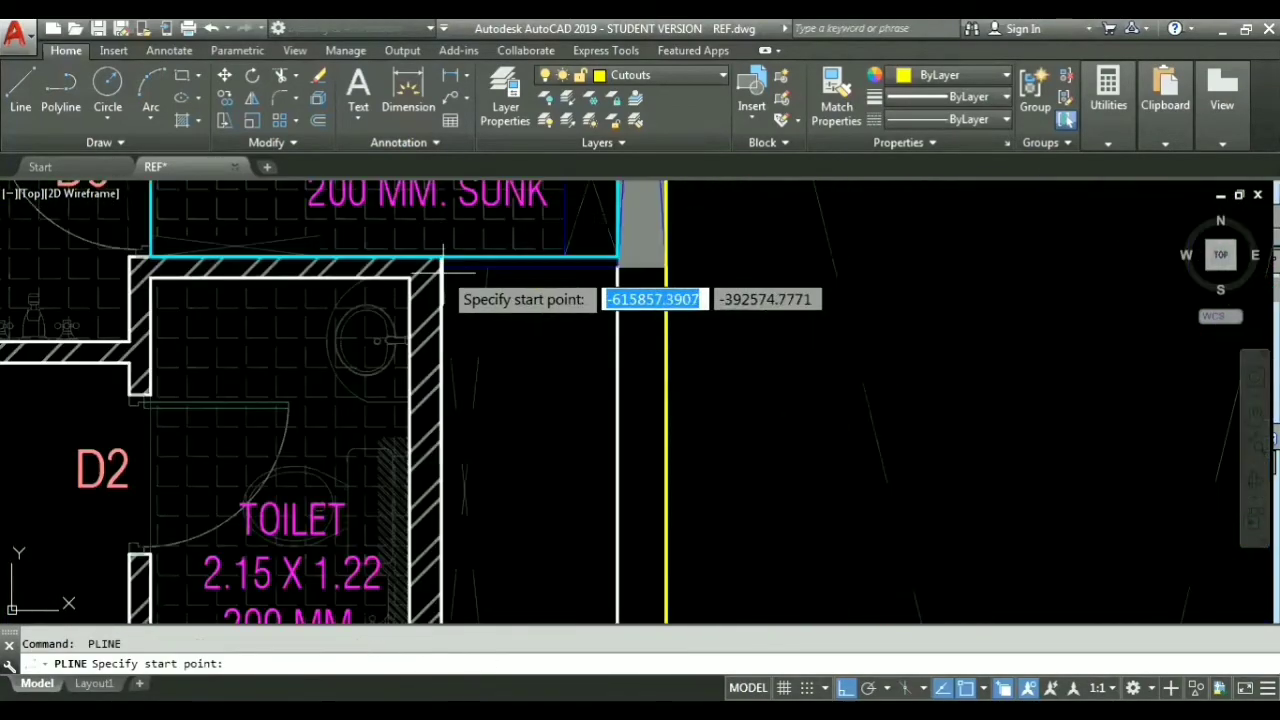
{"action": "left_click", "coordinate": [430, 275]}
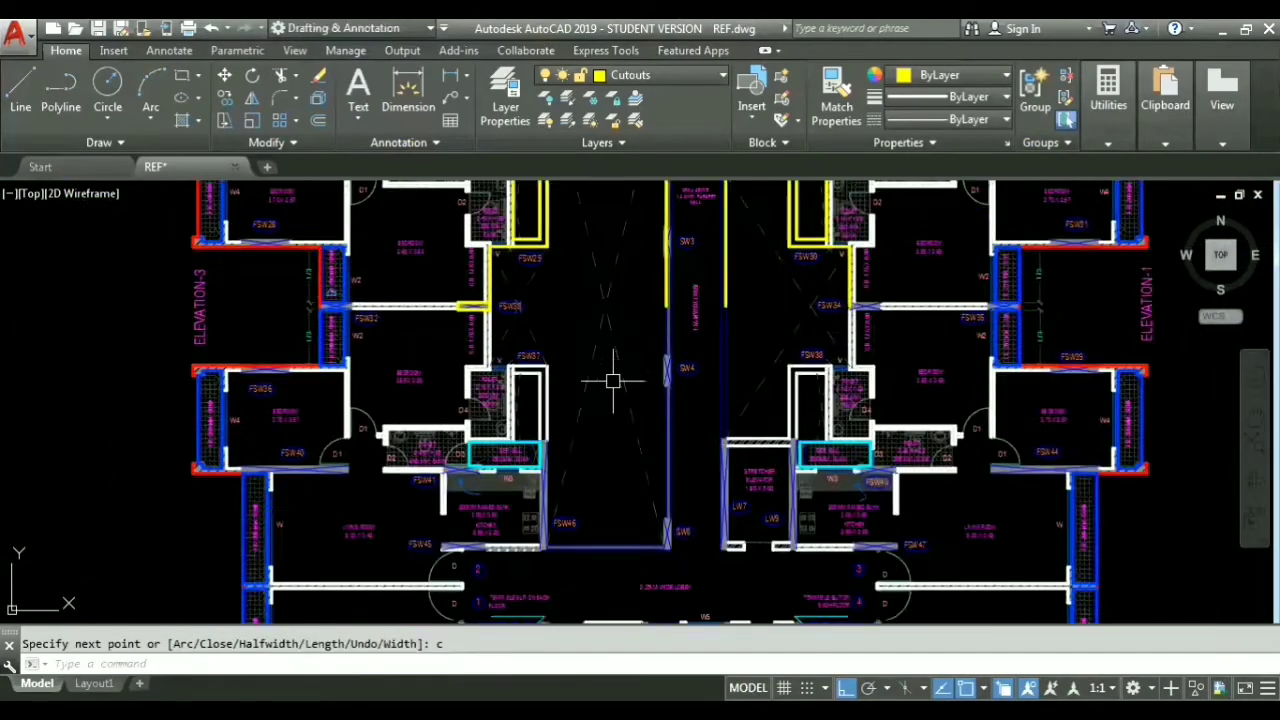
Step: Try to quick-select the cutout objects across the entire drawing by layer
{"action": "scroll", "coordinate": [986, 409], "scroll_direction": "down", "scroll_amount": 3}
{"action": "type", "text": "qselect"}
{"action": "key", "text": "Return"}
{"action": "left_click", "coordinate": [605, 251]}
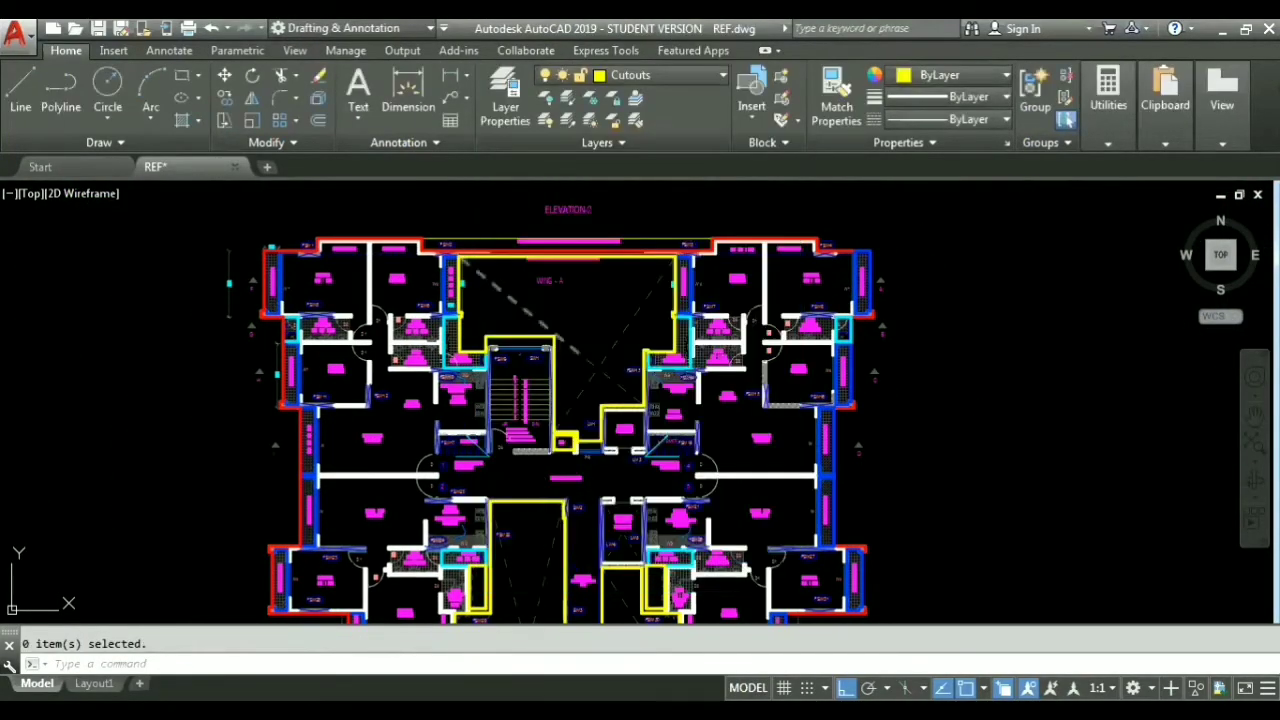
{"action": "scroll", "coordinate": [557, 366], "scroll_direction": "up", "scroll_amount": 5}
{"action": "key", "text": "Escape"}
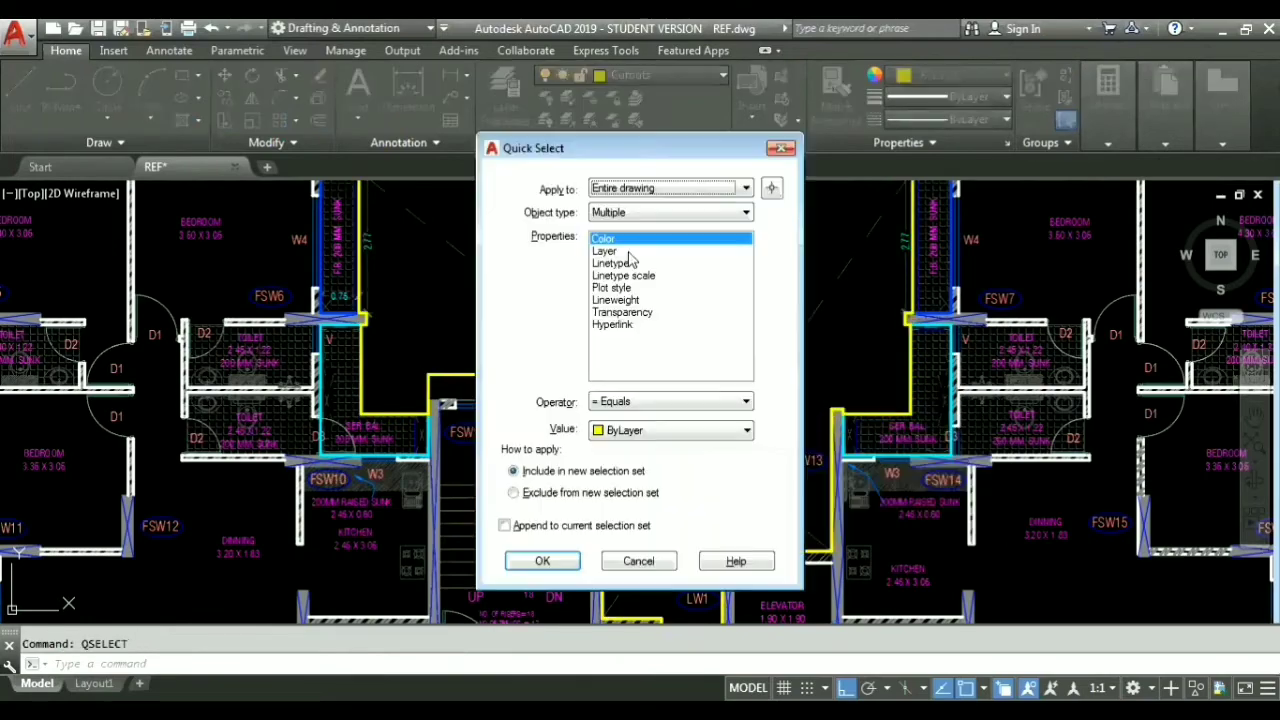
{"action": "left_click", "coordinate": [654, 211]}
Step: Select all polylines similar to the Wing-A cutout and mirror them onto the lower half of the symmetric plan
{"action": "right_click", "coordinate": [636, 452]}
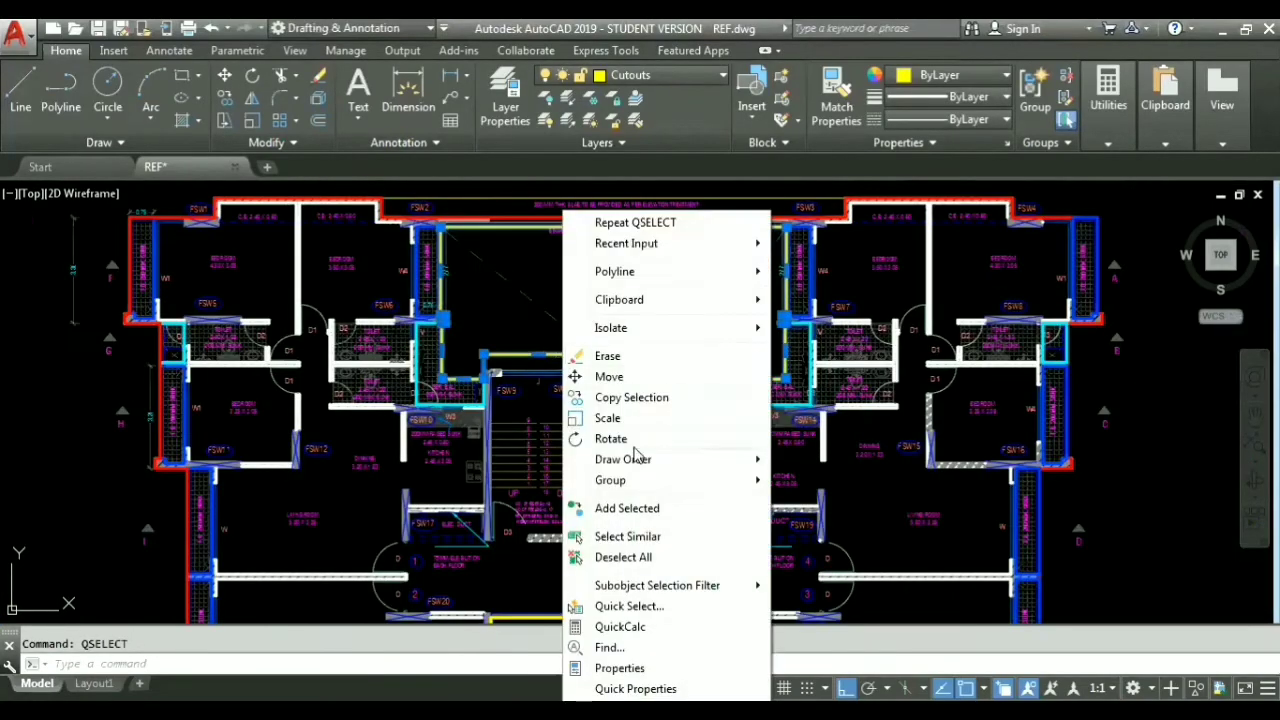
{"action": "left_click", "coordinate": [627, 536]}
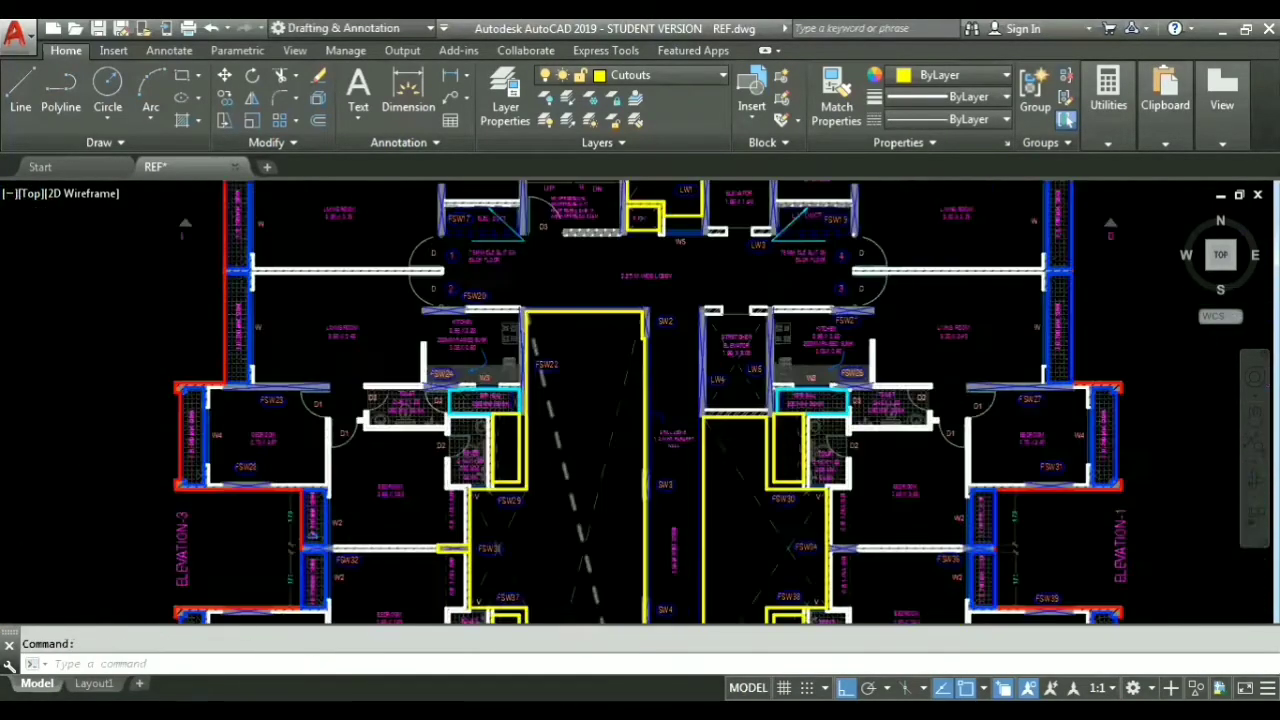
Step: Join the upper and lower halves of the central cutout running past FSW29 and FSW37 along the lobby edge
{"action": "scroll", "coordinate": [674, 408], "scroll_direction": "up", "scroll_amount": 3}
{"action": "left_click", "coordinate": [674, 409]}
{"action": "type", "text": "j"}
{"action": "key", "text": "Return"}
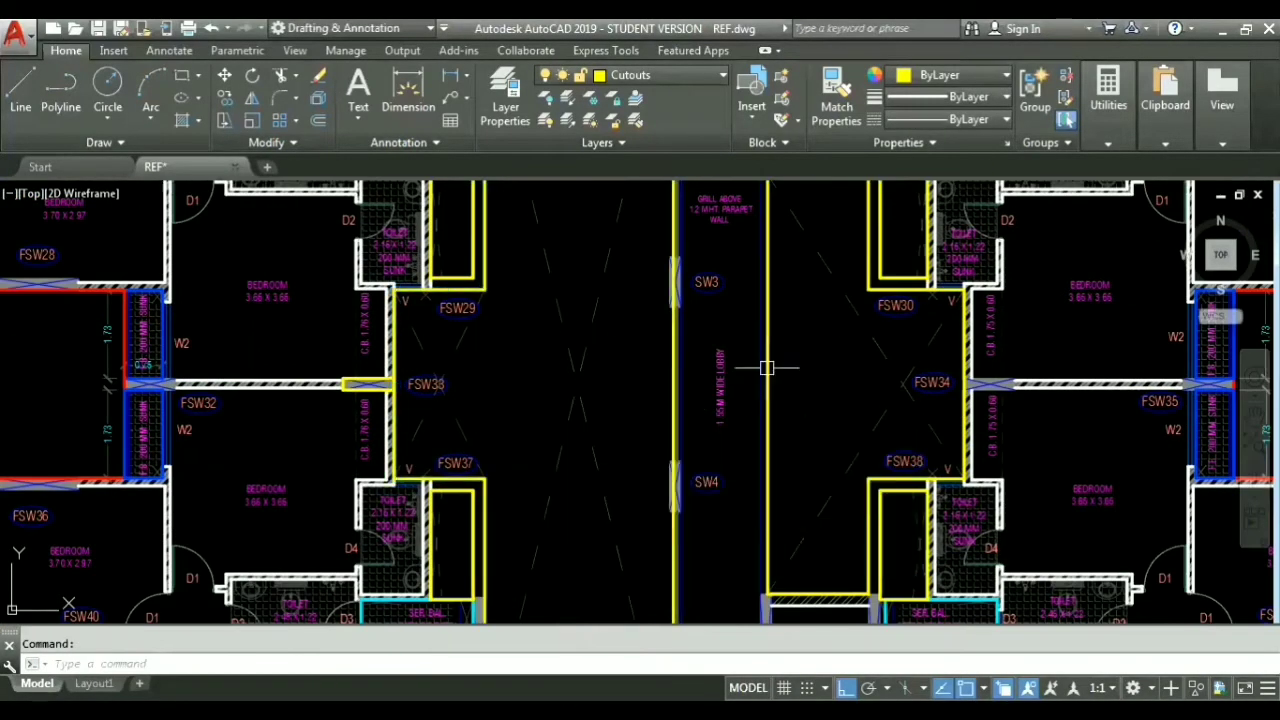
Step: Try to join the upper and lower halves of the cutout running past FSW30, FSW34 and FSW38
{"action": "left_click", "coordinate": [768, 361]}
{"action": "left_click", "coordinate": [768, 412]}
{"action": "type", "text": "j"}
{"action": "key", "text": "Return"}
{"action": "left_click", "coordinate": [767, 368]}
{"action": "key", "text": "Escape"}
{"action": "left_click", "coordinate": [769, 414]}
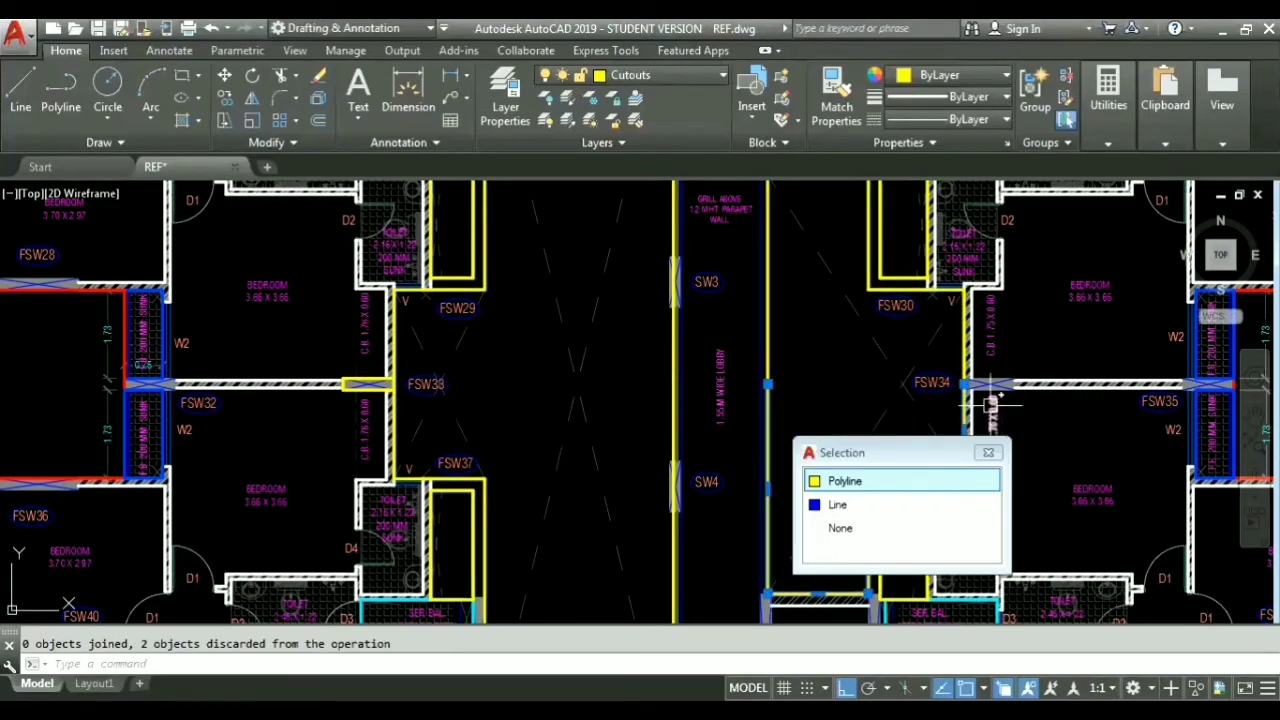
Step: Retrace the lower half of the cutout from FSW34 past FSW38 to the stretcher elevator wall, and join the outline into one polyline
{"action": "scroll", "coordinate": [963, 384], "scroll_direction": "up", "scroll_amount": 10}
{"action": "scroll", "coordinate": [925, 393], "scroll_direction": "down", "scroll_amount": 6}
{"action": "type", "text": "pl"}
{"action": "key", "text": "Return"}
{"action": "left_click", "coordinate": [931, 393]}
{"action": "left_click", "coordinate": [948, 516]}
{"action": "scroll", "coordinate": [206, 400], "scroll_direction": "down", "scroll_amount": 8}
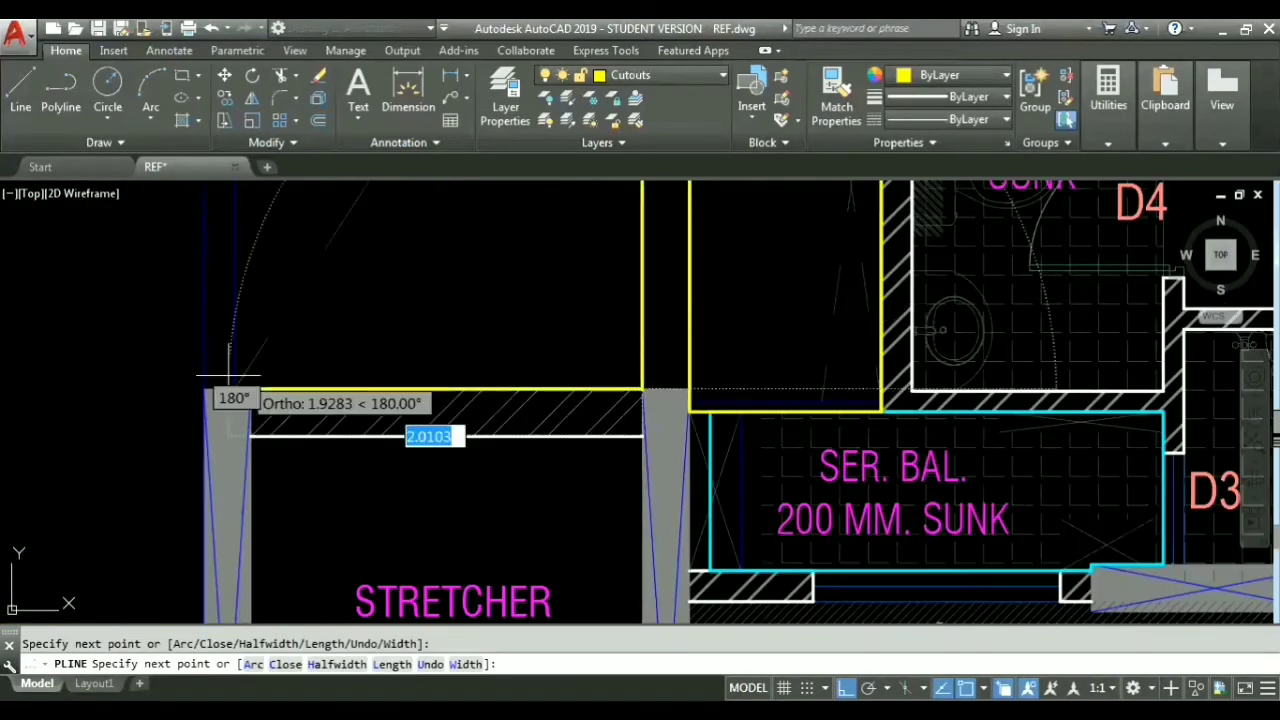
{"action": "key", "text": "Escape"}
{"action": "scroll", "coordinate": [528, 371], "scroll_direction": "down", "scroll_amount": 5}
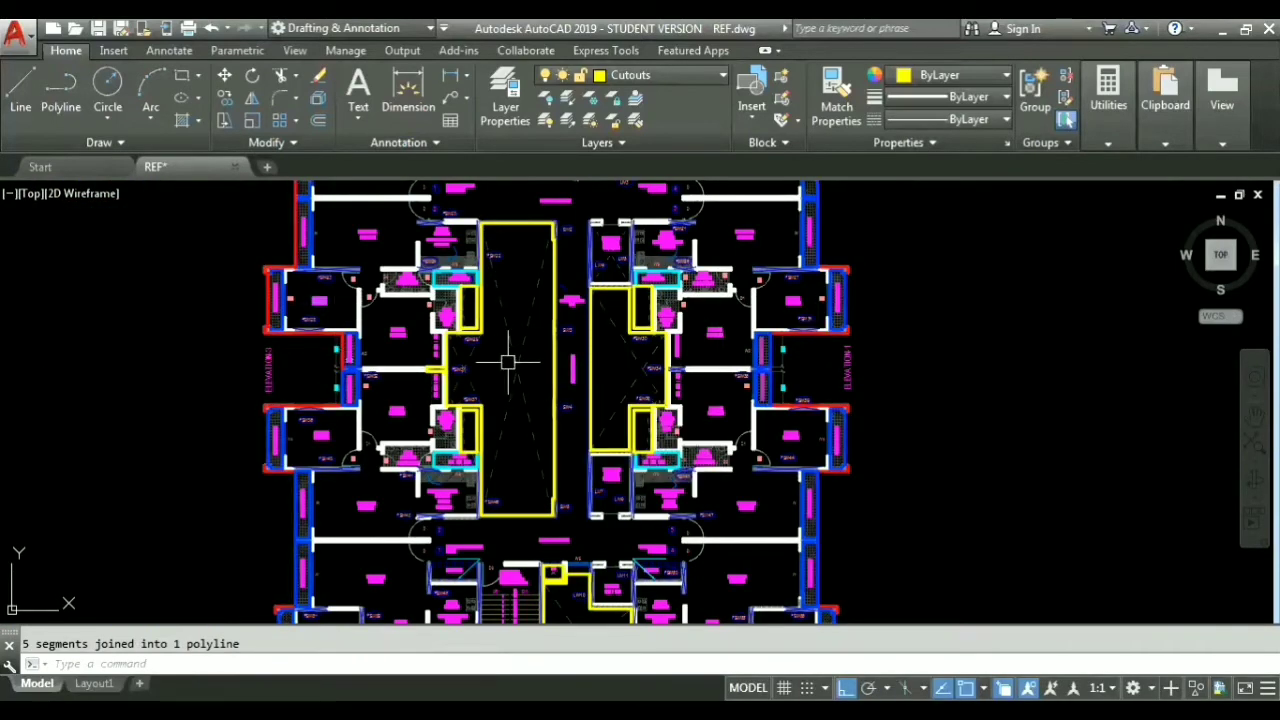
Step: Measure the area enclosed by the red outer periphery polyline with the AREA command, adding it as an object in Add area mode
{"action": "middle_click_drag", "start_coordinate": [507, 353], "coordinate": [440, 480]}
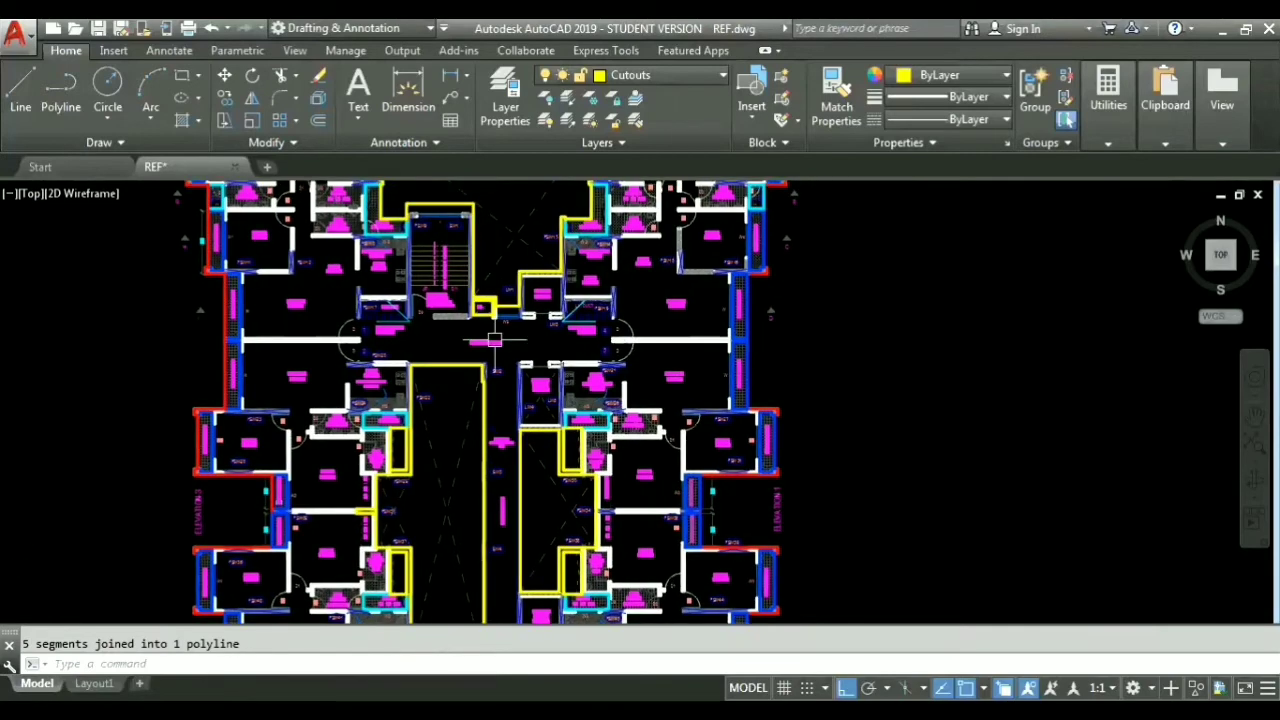
{"action": "scroll", "coordinate": [494, 340], "scroll_direction": "up", "scroll_amount": 4}
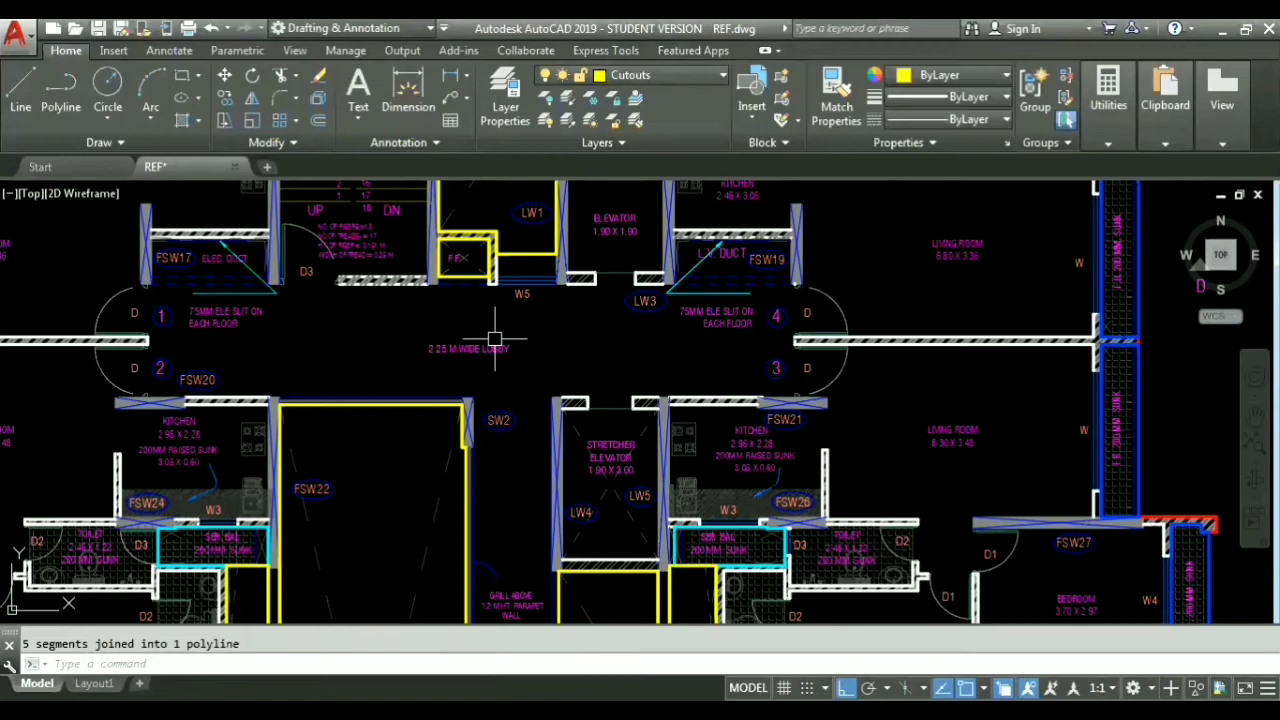
{"action": "type", "text": "area"}
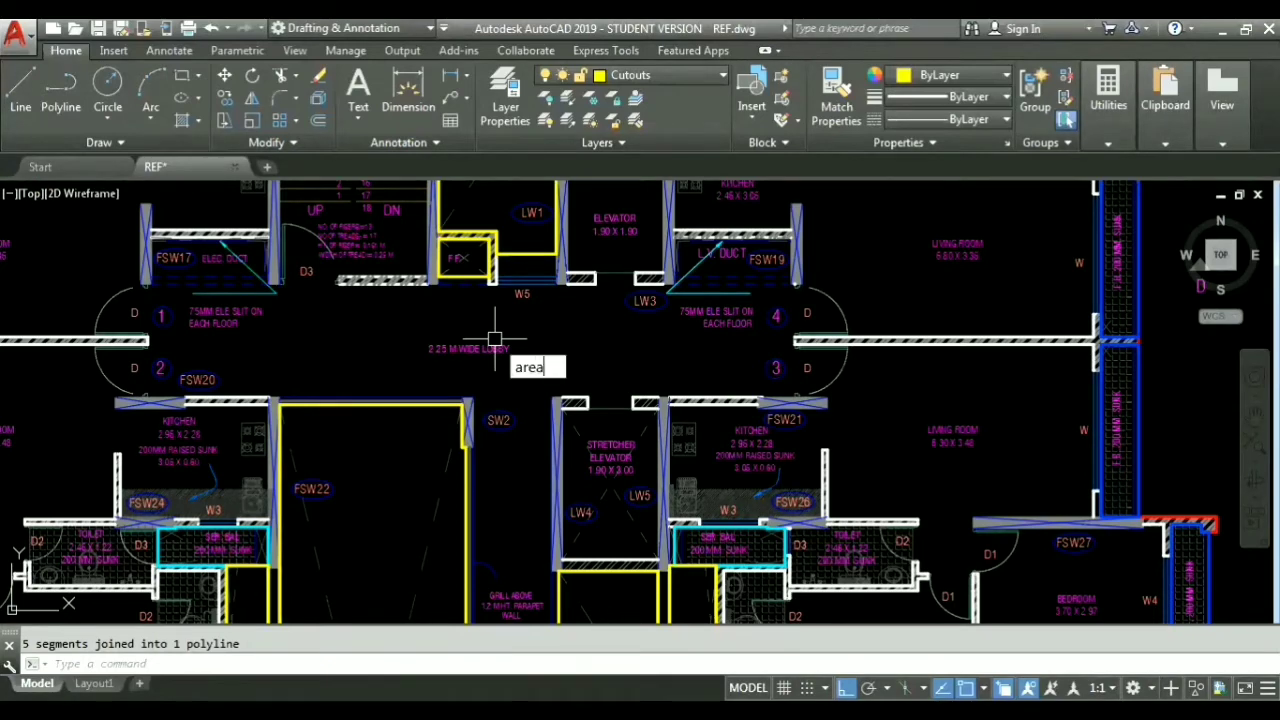
{"action": "key", "text": "Return"}
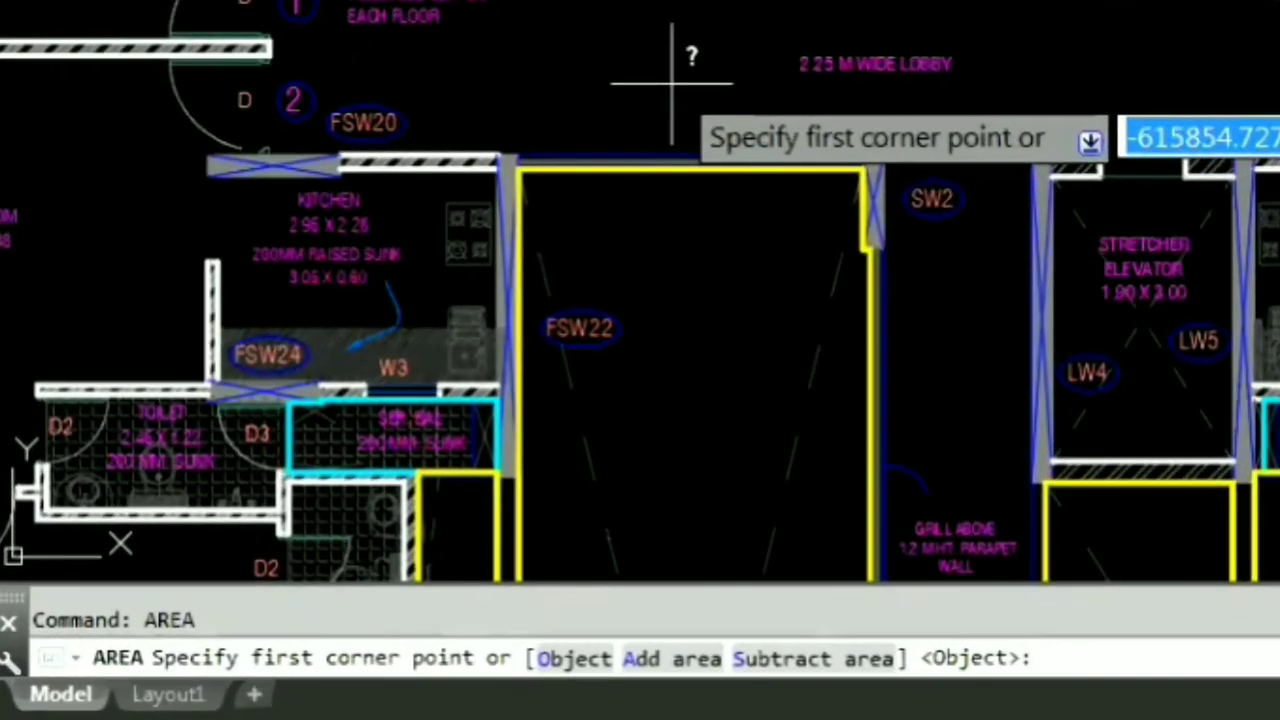
{"action": "left_click", "coordinate": [643, 662]}
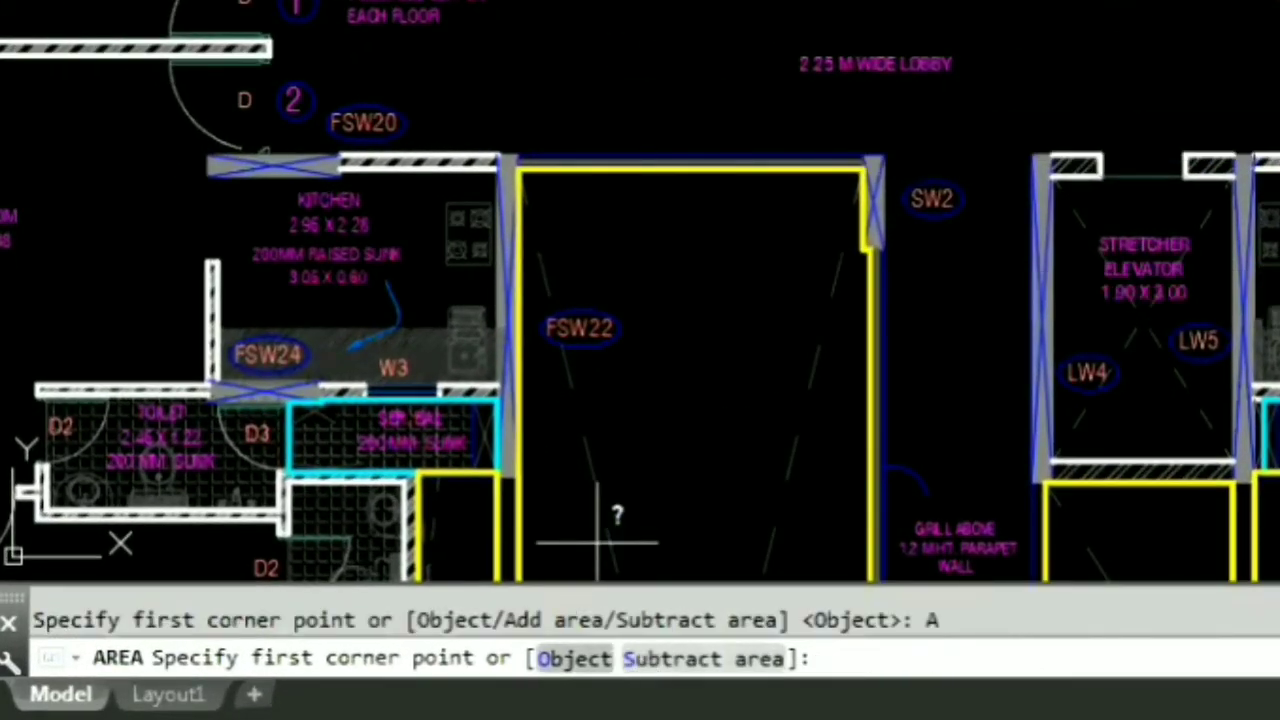
{"action": "left_click", "coordinate": [570, 661]}
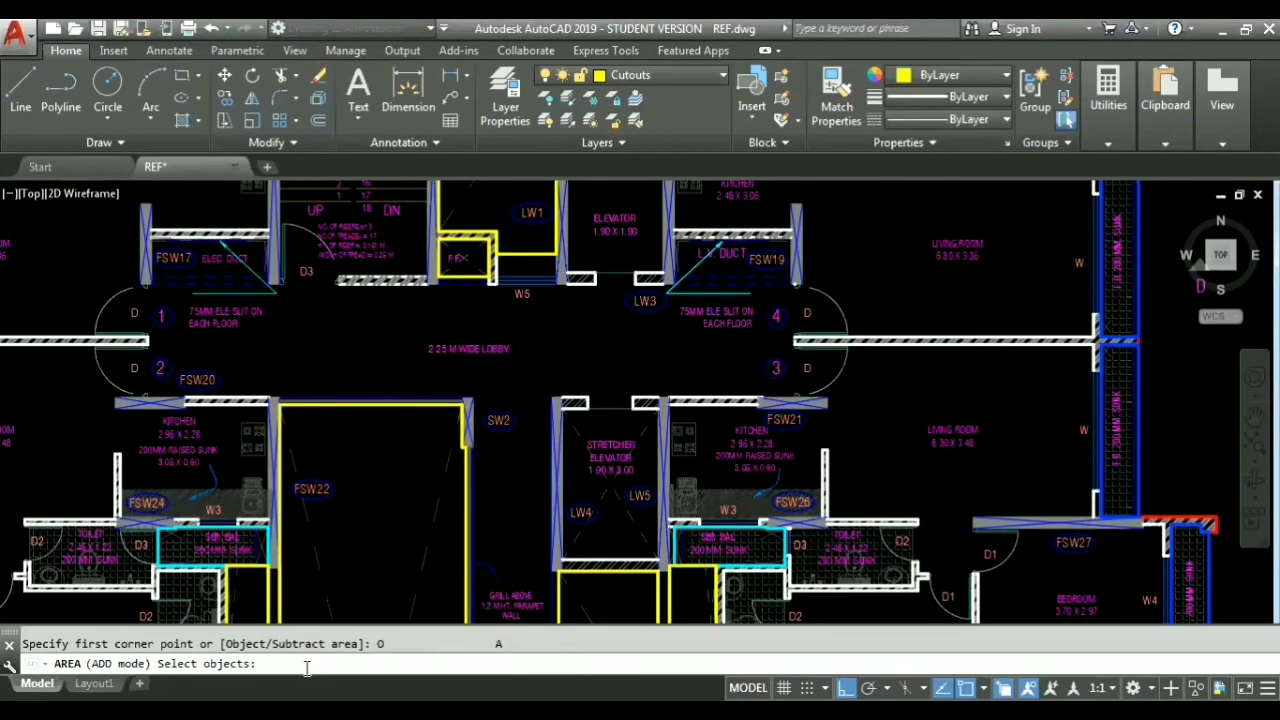
{"action": "scroll", "coordinate": [298, 605], "scroll_direction": "down", "scroll_amount": 6}
{"action": "scroll", "coordinate": [266, 421], "scroll_direction": "up", "scroll_amount": 7}
{"action": "scroll", "coordinate": [270, 415], "scroll_direction": "up", "scroll_amount": 3}
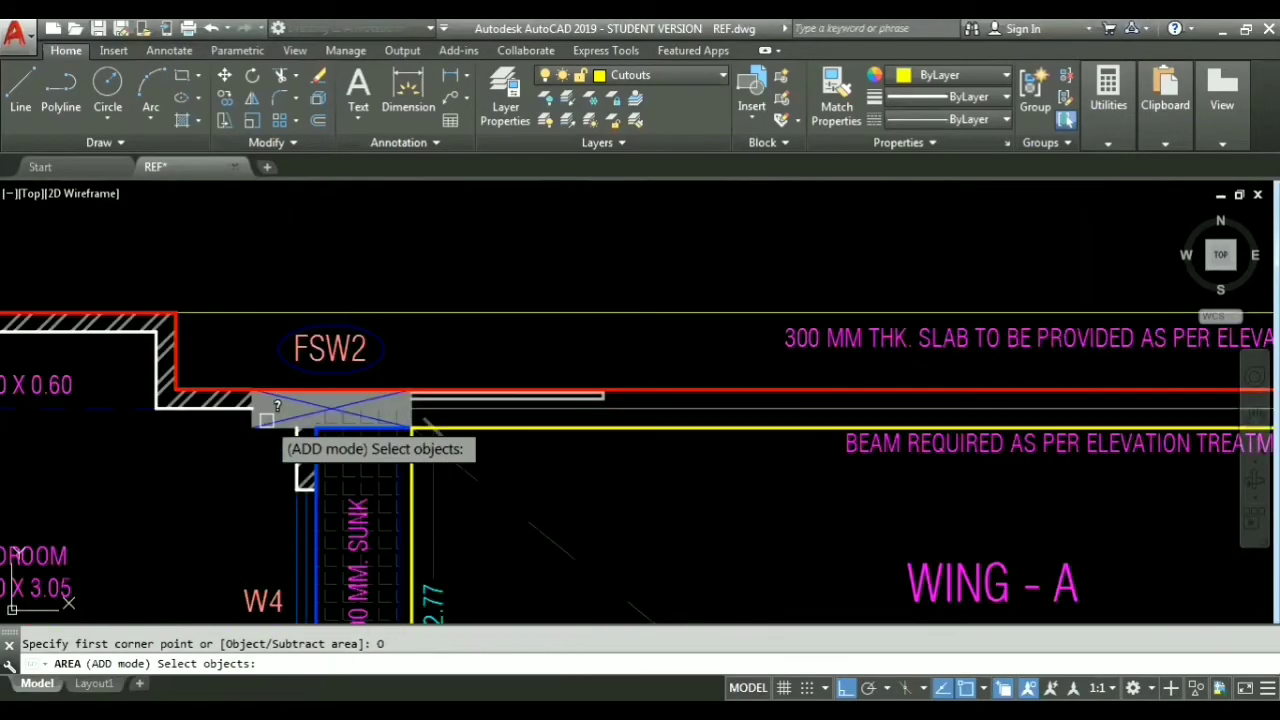
{"action": "left_click", "coordinate": [648, 386]}
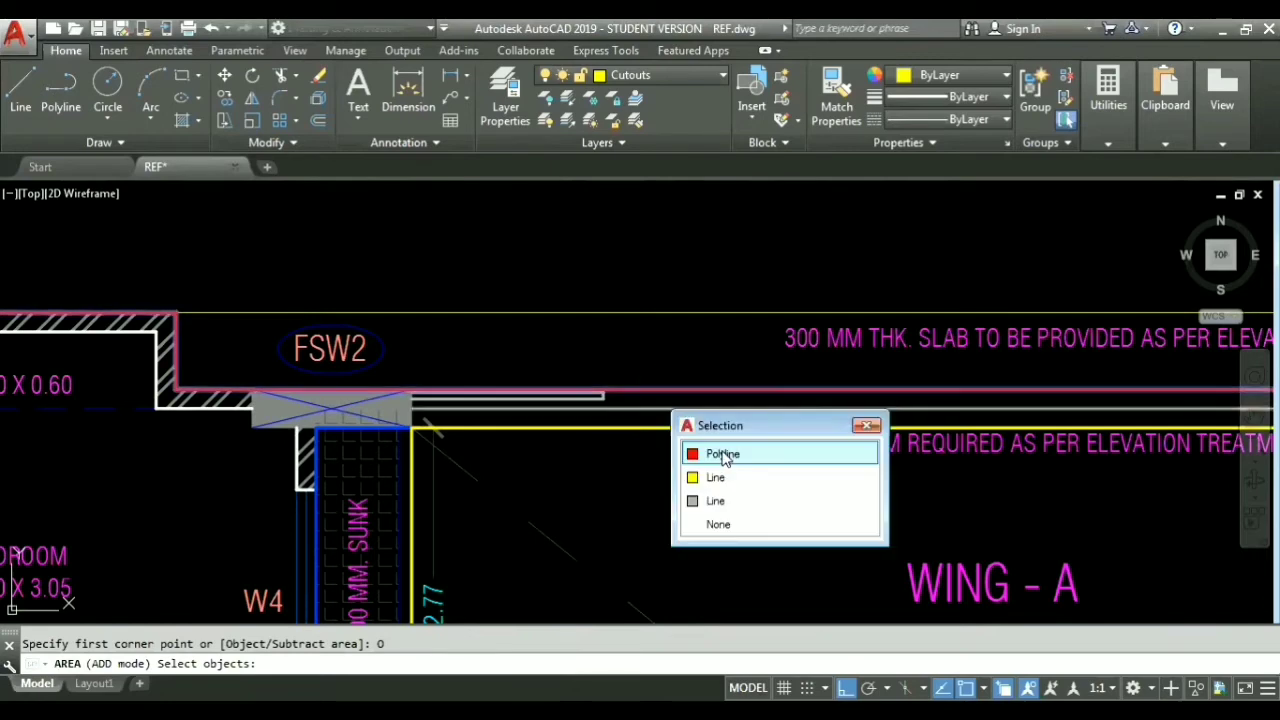
{"action": "left_click", "coordinate": [723, 456]}
{"action": "scroll", "coordinate": [640, 468], "scroll_direction": "down", "scroll_amount": 10}
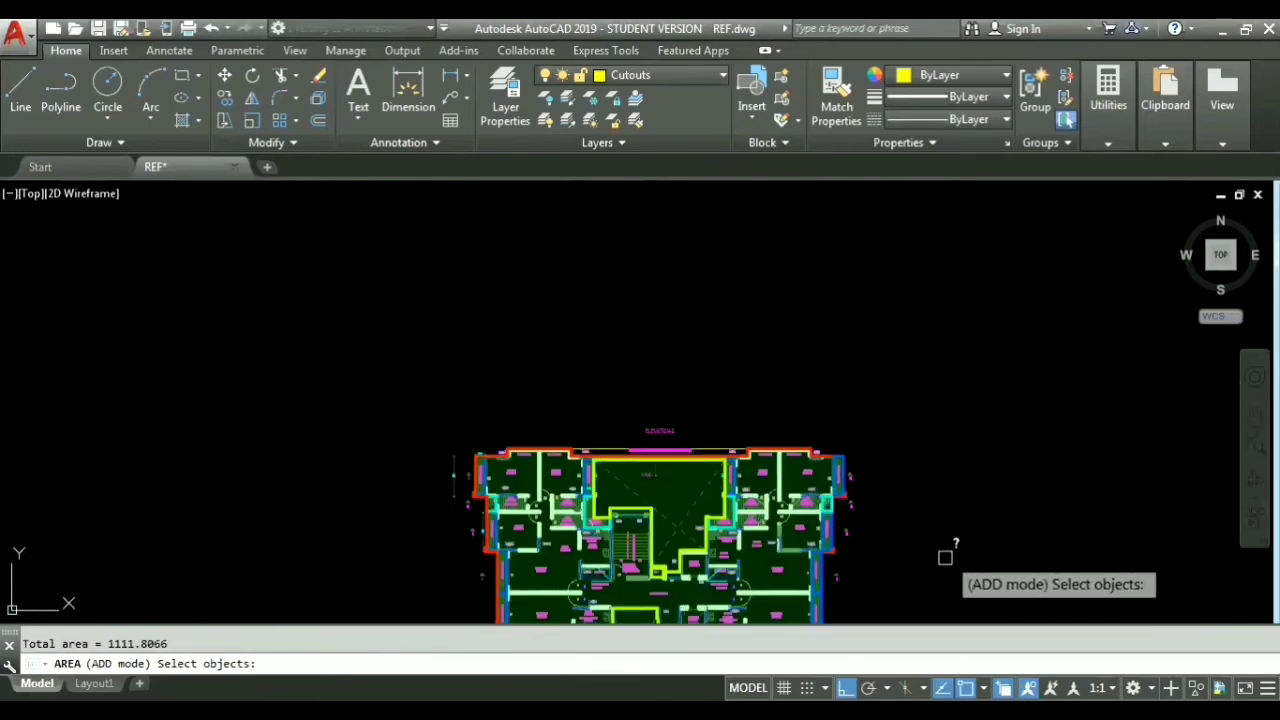
{"action": "mouse_move", "coordinate": [982, 524]}
{"action": "middle_mouse_down"}
{"action": "mouse_move", "coordinate": [969, 331]}
{"action": "mouse_move", "coordinate": [951, 297]}
{"action": "middle_mouse_up"}
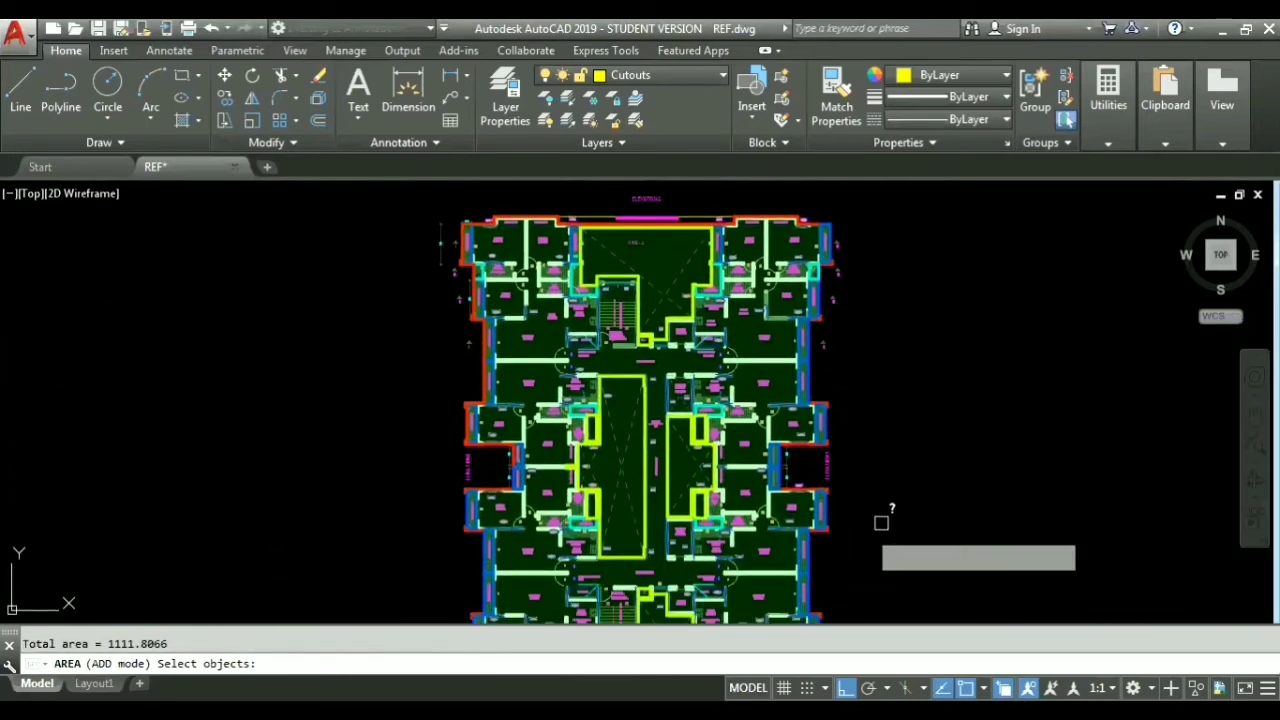
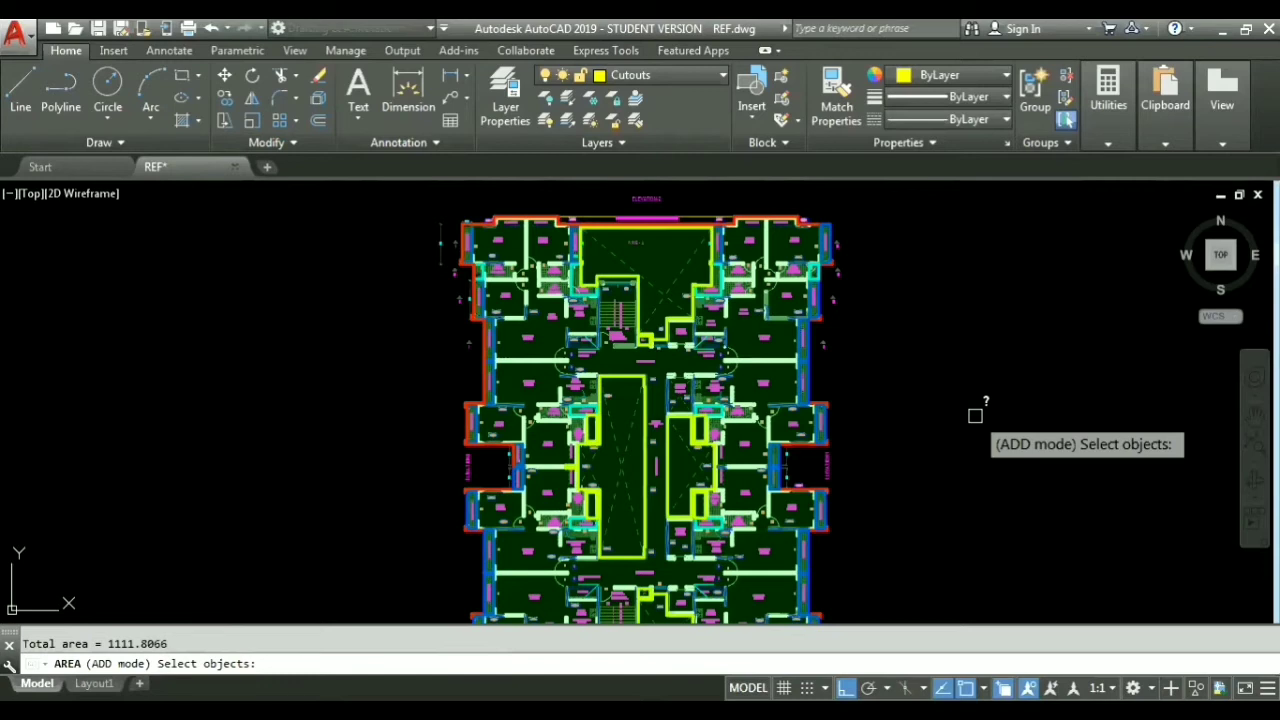
{"action": "key", "text": "Return"}
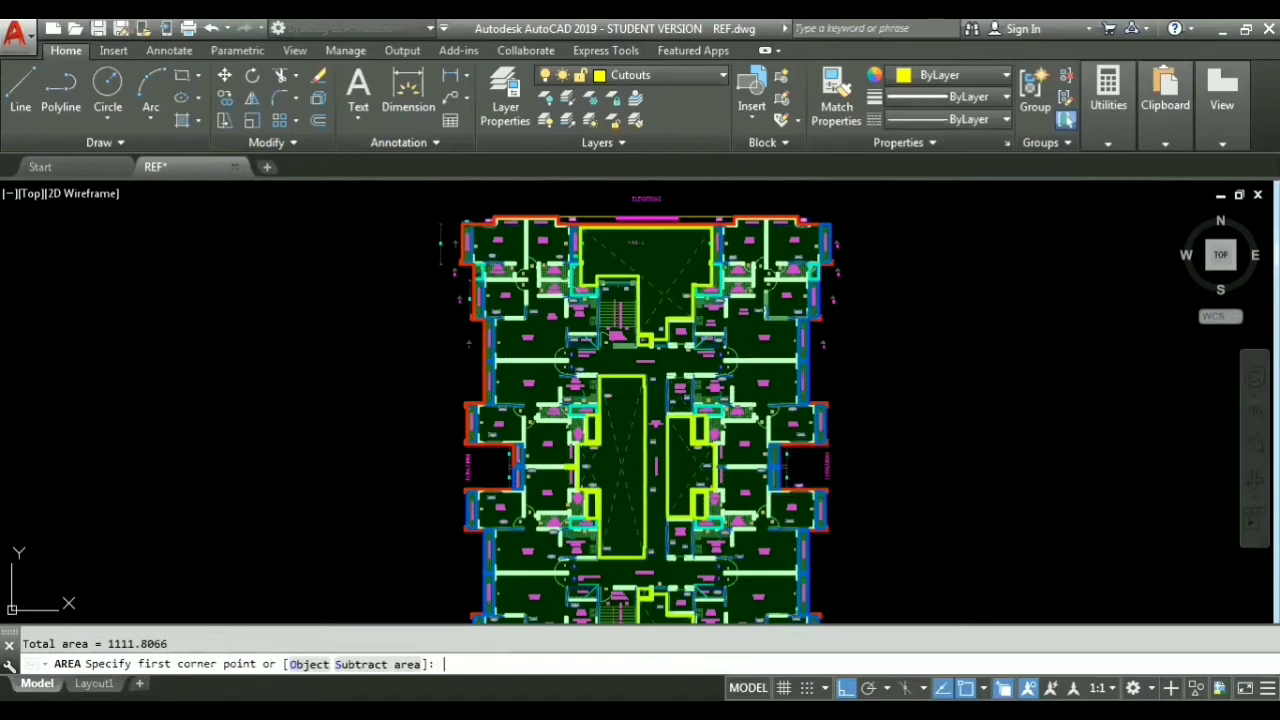
Step: Switch the area calculation to subtracting objects and subtract the flower bed polyline beside FSW5
{"action": "left_click", "coordinate": [378, 664]}
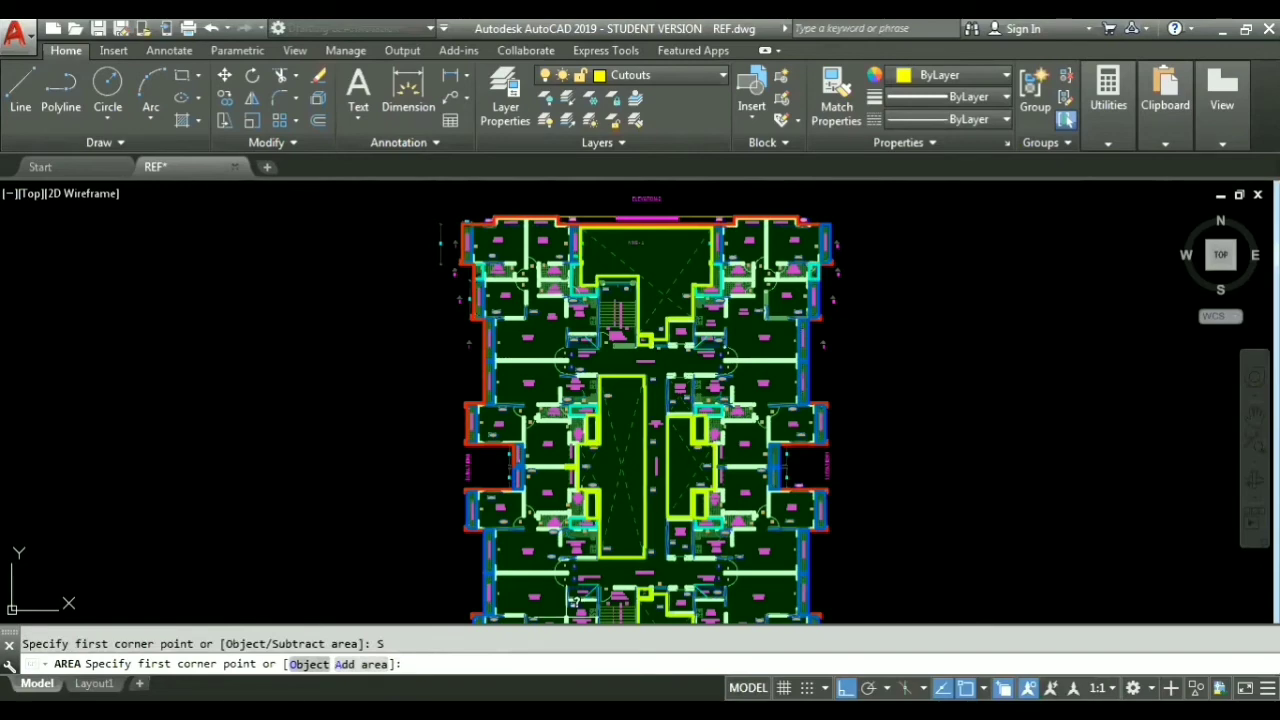
{"action": "left_click", "coordinate": [308, 664]}
{"action": "scroll", "coordinate": [460, 280], "scroll_direction": "up", "scroll_amount": 10}
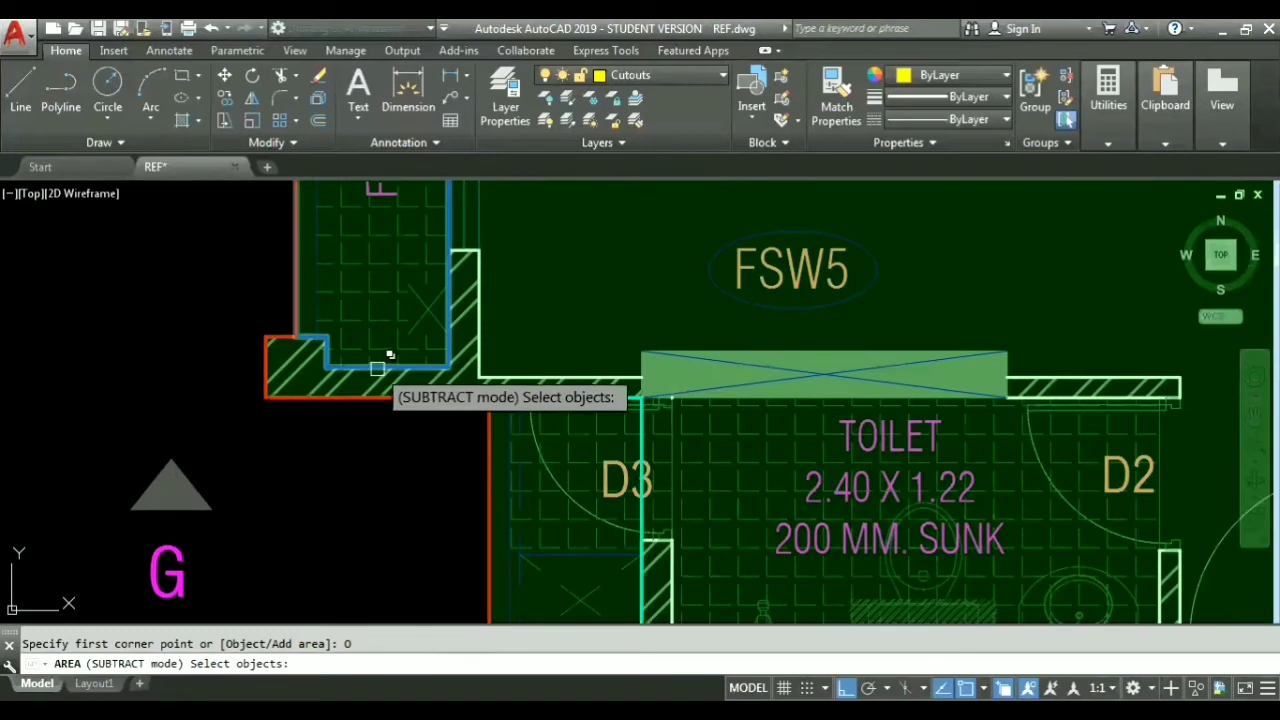
{"action": "left_click", "coordinate": [377, 368]}
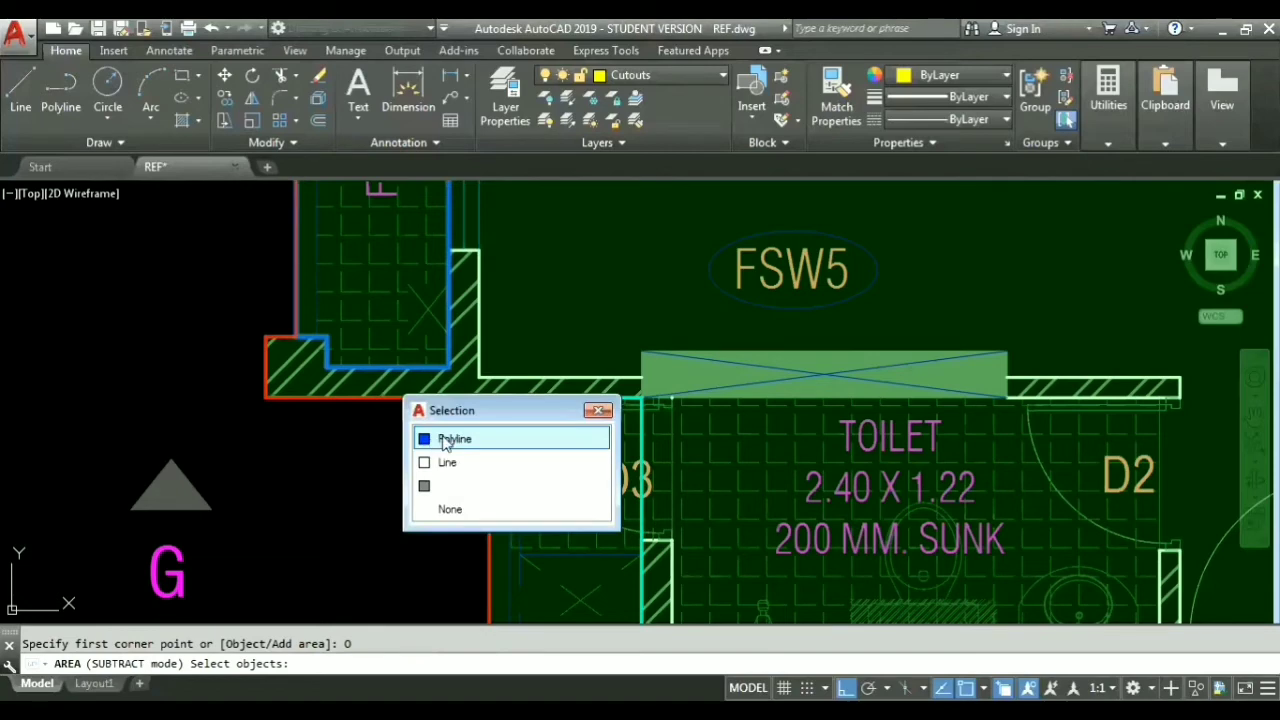
{"action": "left_click", "coordinate": [446, 440]}
{"action": "scroll", "coordinate": [406, 503], "scroll_direction": "down", "scroll_amount": 6}
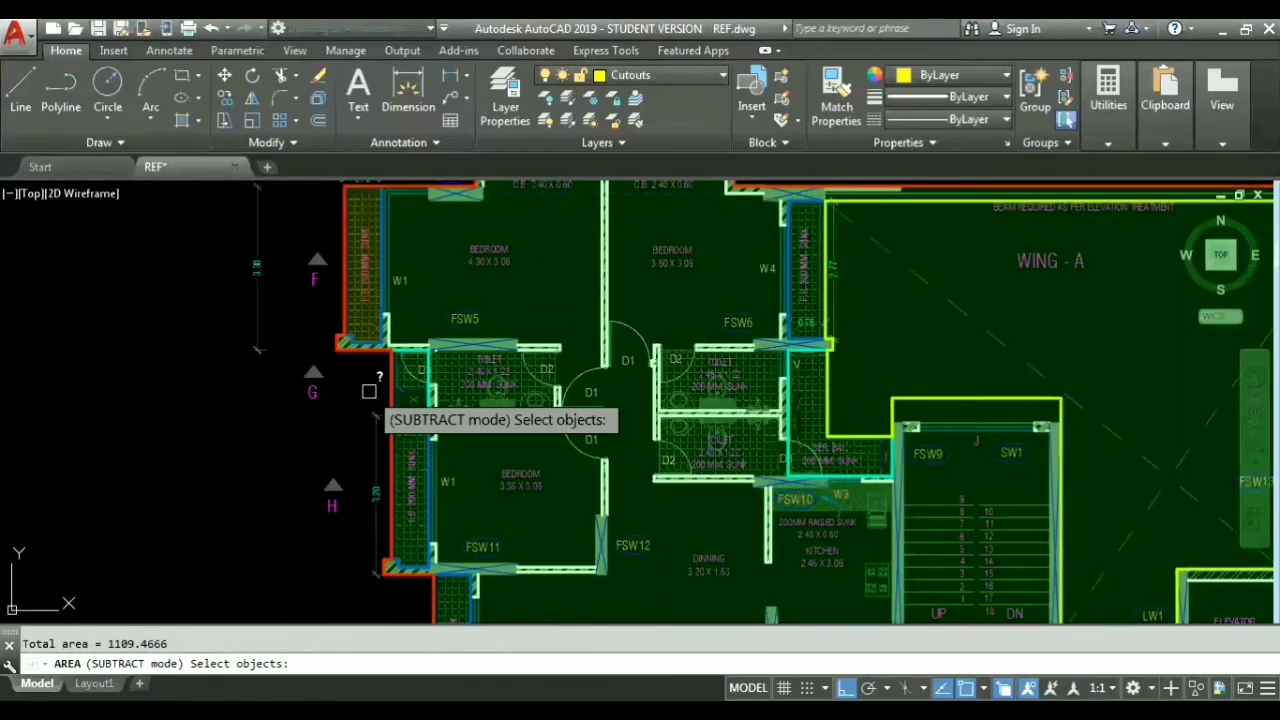
Step: Subtract the sunk service area beside the 2.40 x 1.22 toilet and the flower bed directly below it from the total area
{"action": "scroll", "coordinate": [379, 413], "scroll_direction": "up", "scroll_amount": 2}
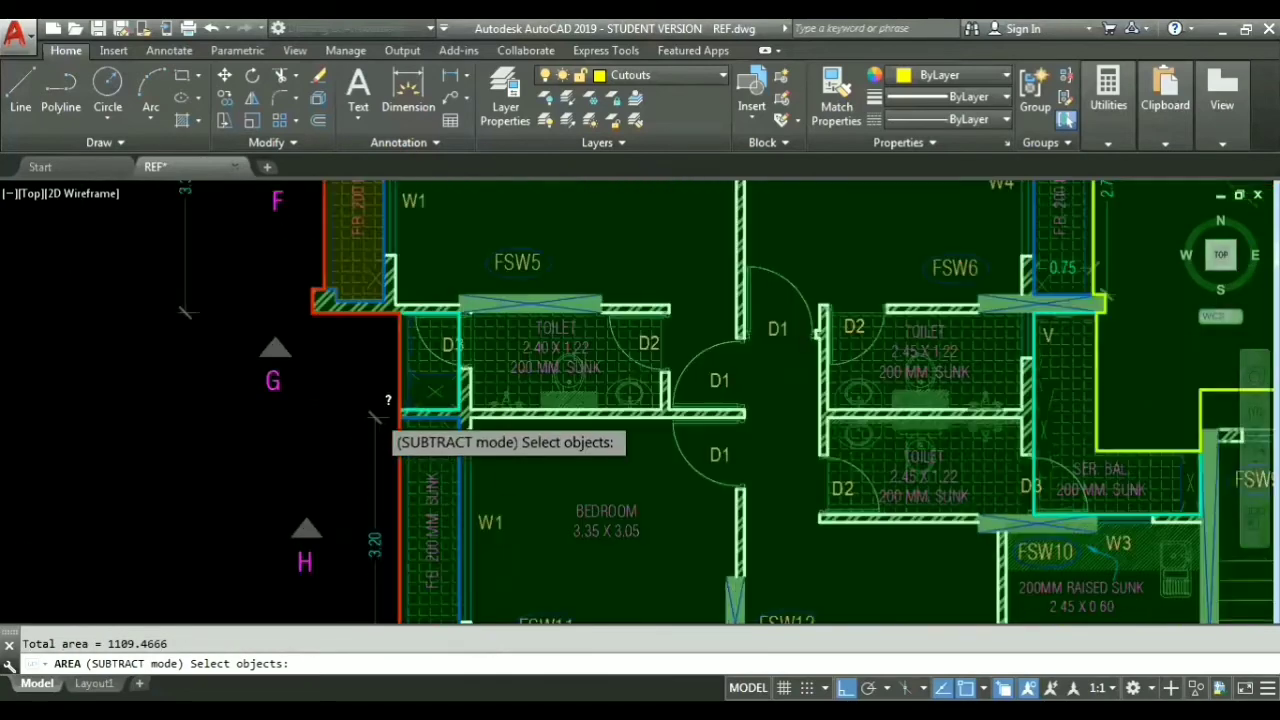
{"action": "scroll", "coordinate": [377, 414], "scroll_direction": "up", "scroll_amount": 6}
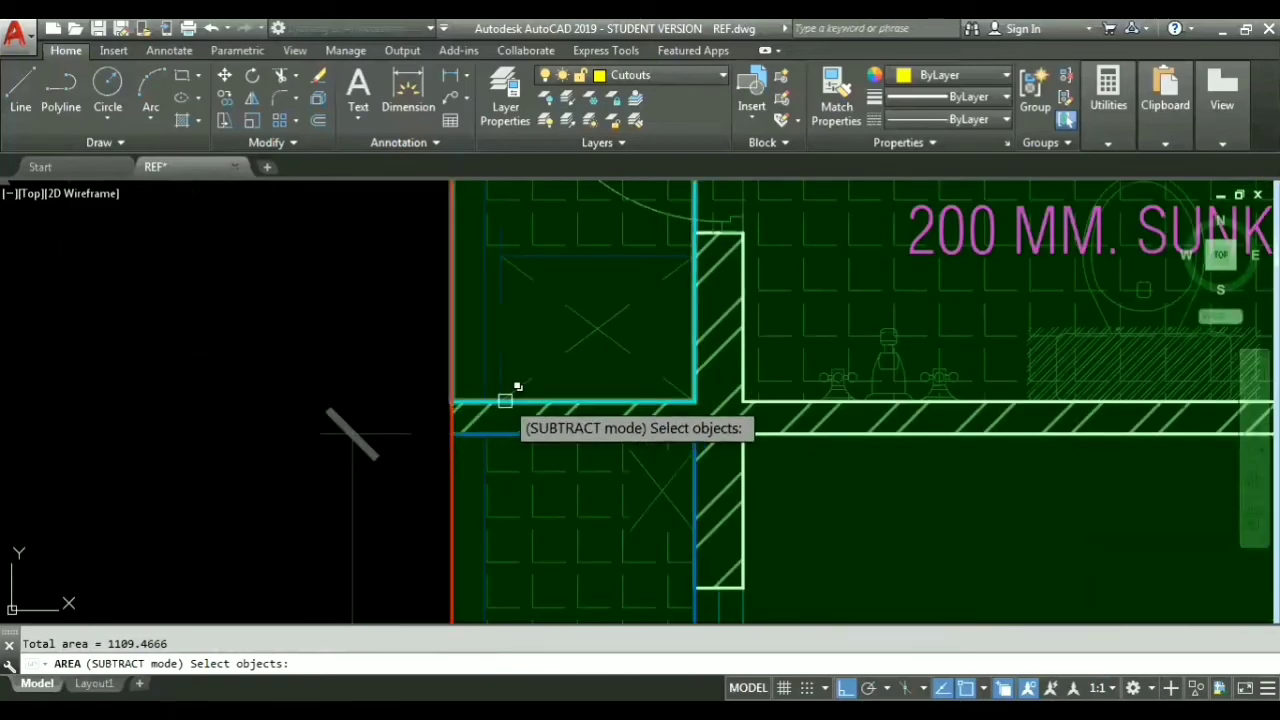
{"action": "left_click", "coordinate": [475, 433]}
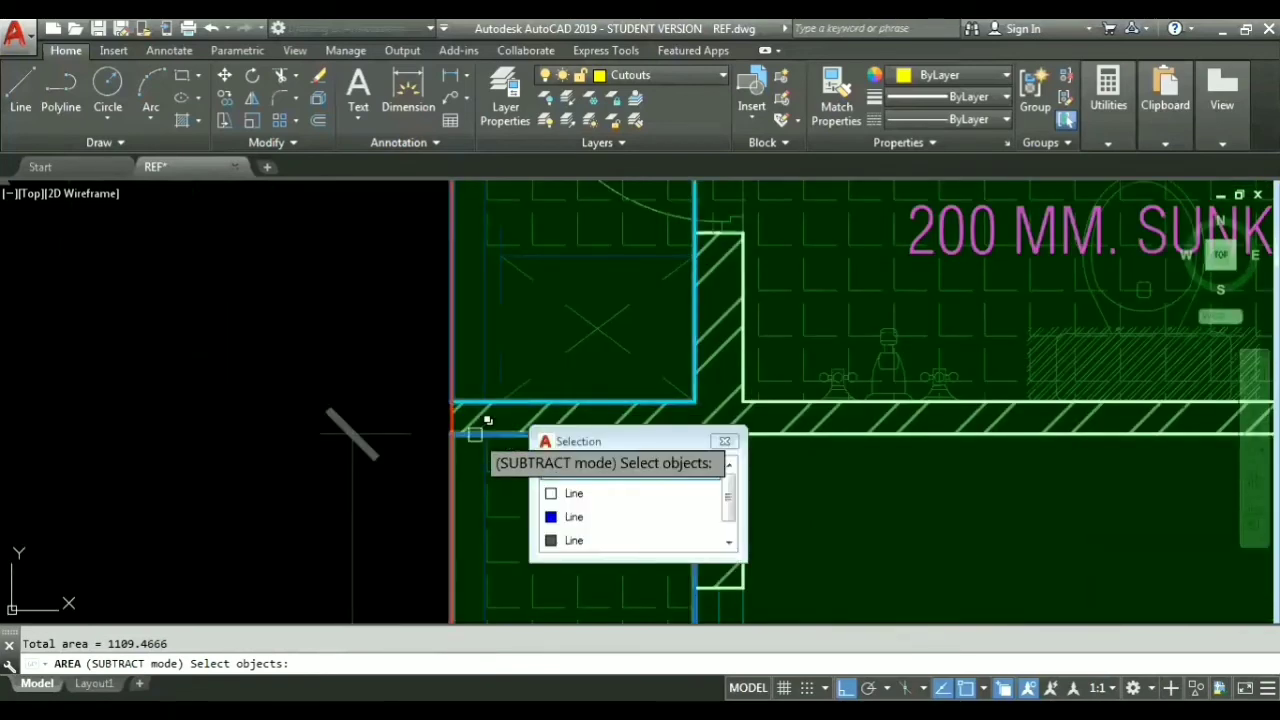
{"action": "scroll", "coordinate": [475, 433], "scroll_direction": "down", "scroll_amount": 4}
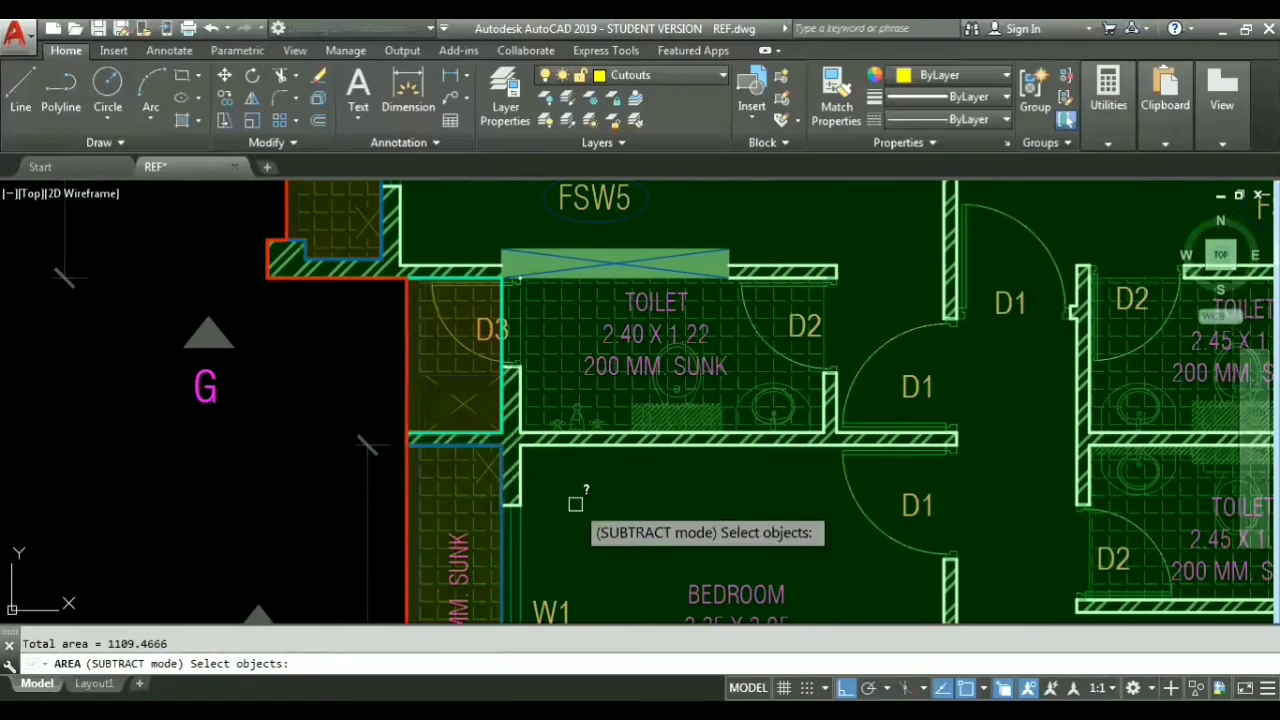
Step: Subtract the Wing-A cutout polyline from the total area and end the area calculation
{"action": "scroll", "coordinate": [797, 430], "scroll_direction": "down", "scroll_amount": 4}
{"action": "scroll", "coordinate": [1051, 517], "scroll_direction": "up", "scroll_amount": 5}
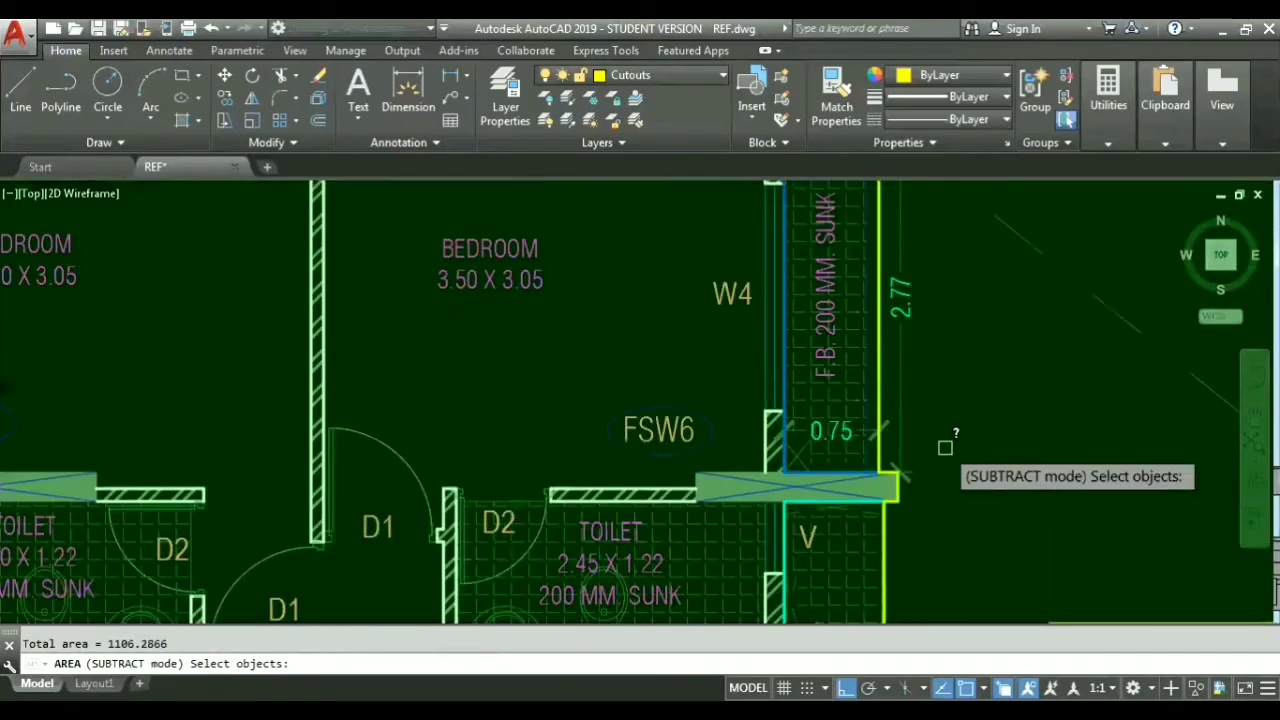
{"action": "scroll", "coordinate": [1000, 500], "scroll_direction": "down", "scroll_amount": 5}
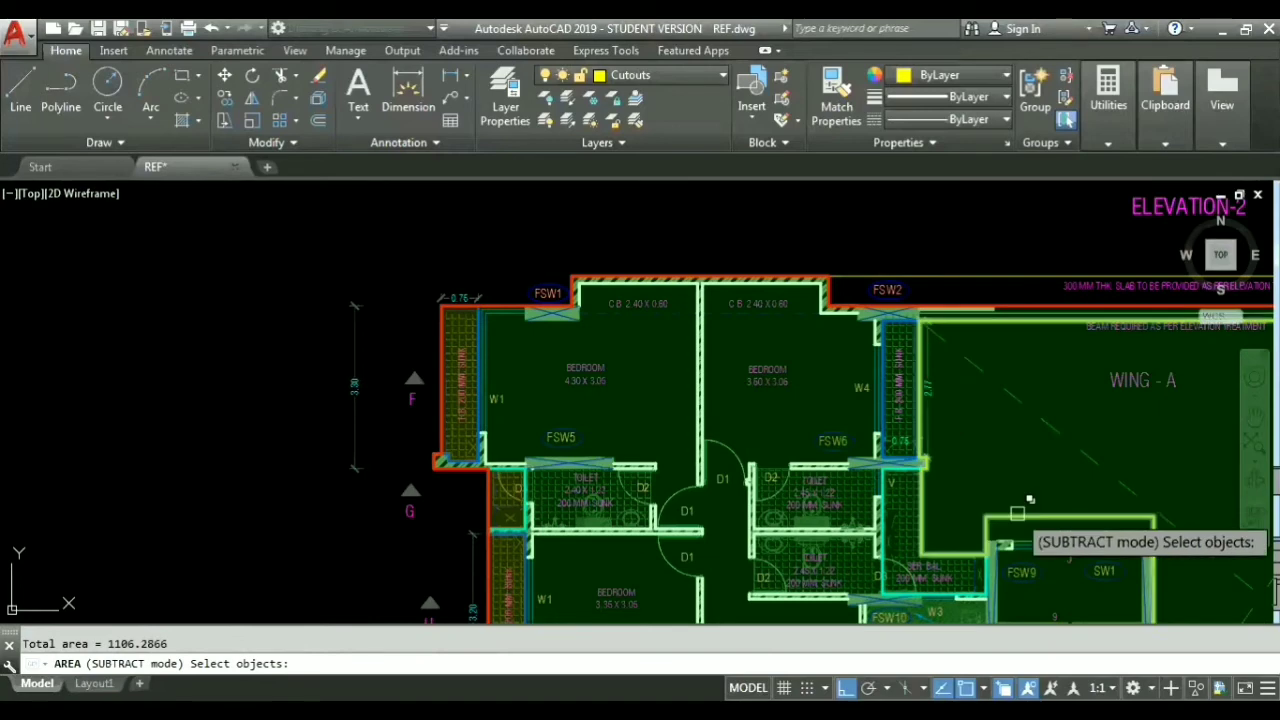
{"action": "left_click", "coordinate": [1095, 595]}
{"action": "left_click", "coordinate": [1094, 583]}
{"action": "scroll", "coordinate": [1022, 352], "scroll_direction": "down", "scroll_amount": 4}
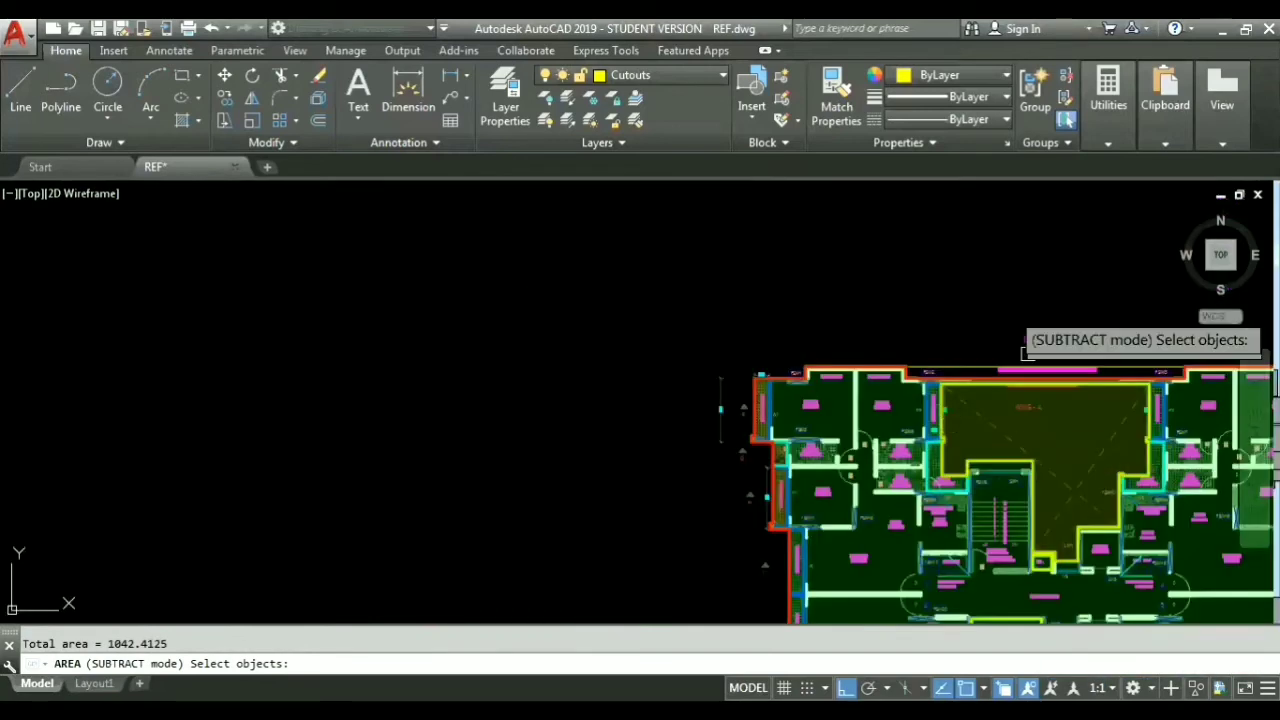
{"action": "middle_click_drag", "start_coordinate": [1022, 352], "coordinate": [660, 212]}
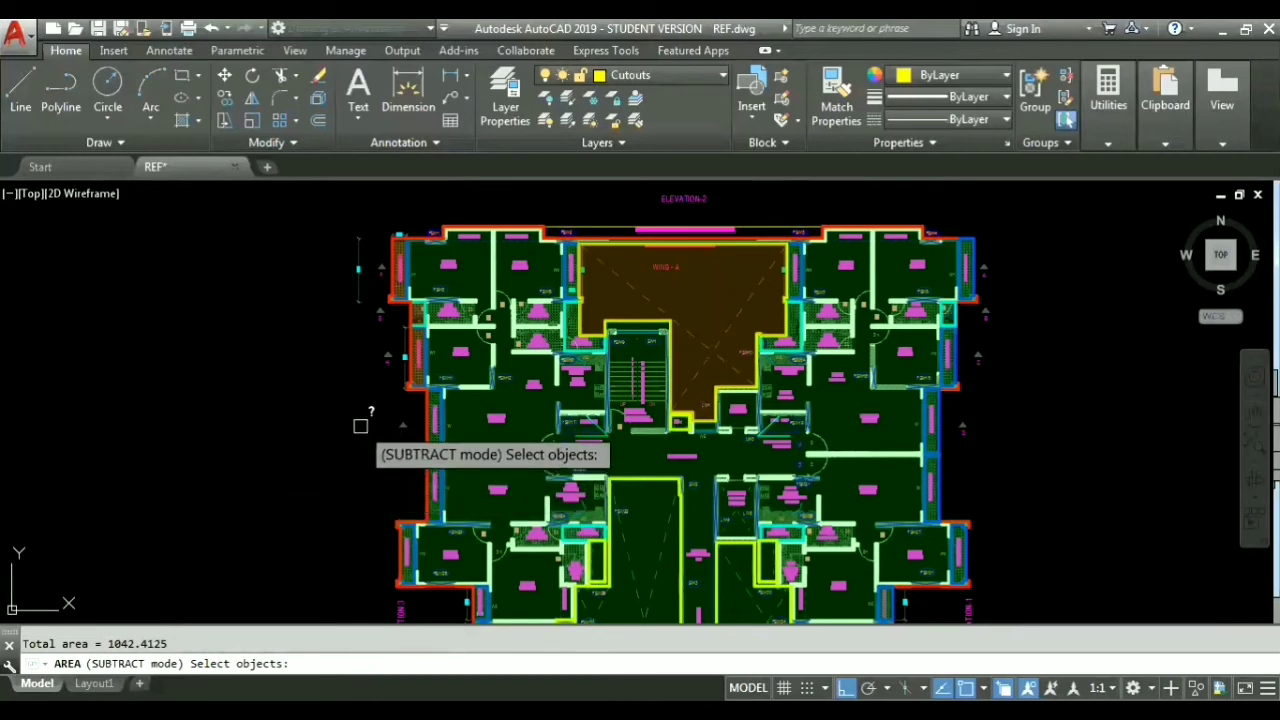
{"action": "key", "text": "Escape"}
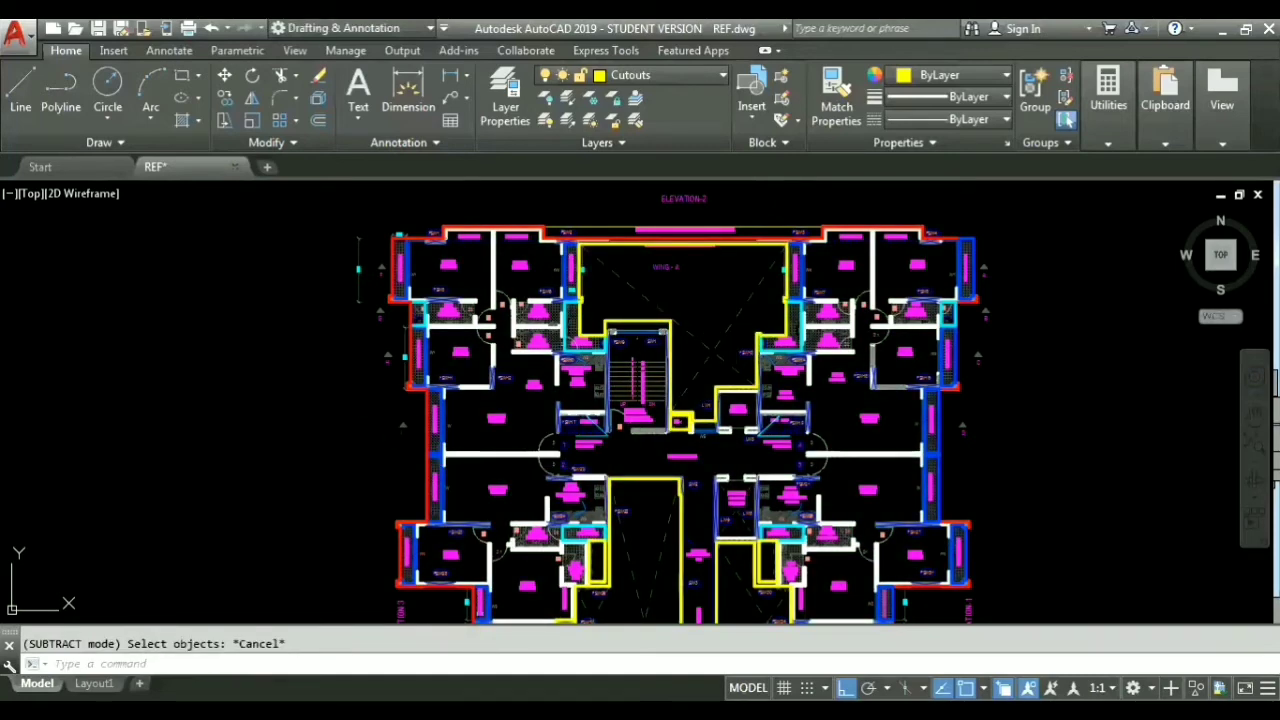
Step: Quick-select all polylines on the Flower beds layer across the entire drawing
{"action": "scroll", "coordinate": [695, 312], "scroll_direction": "up", "scroll_amount": 5}
{"action": "scroll", "coordinate": [703, 303], "scroll_direction": "down", "scroll_amount": 5}
{"action": "scroll", "coordinate": [704, 300], "scroll_direction": "up", "scroll_amount": 2}
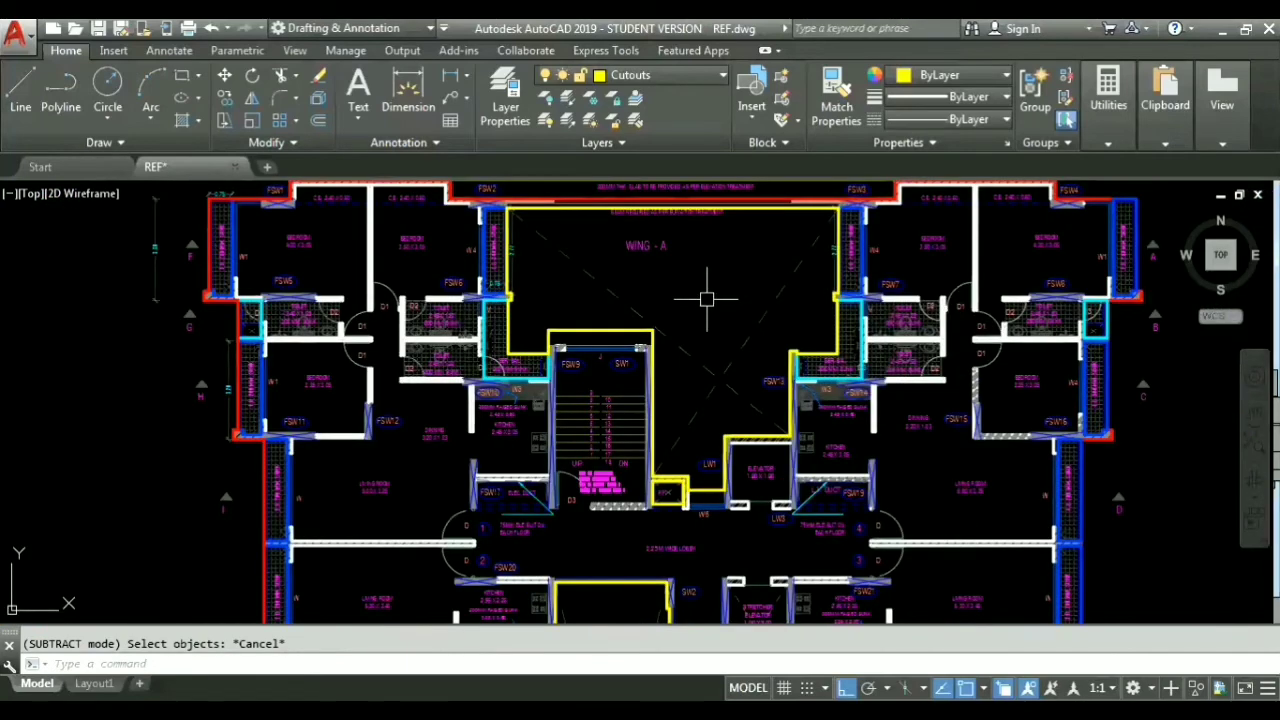
{"action": "type", "text": "qsel"}
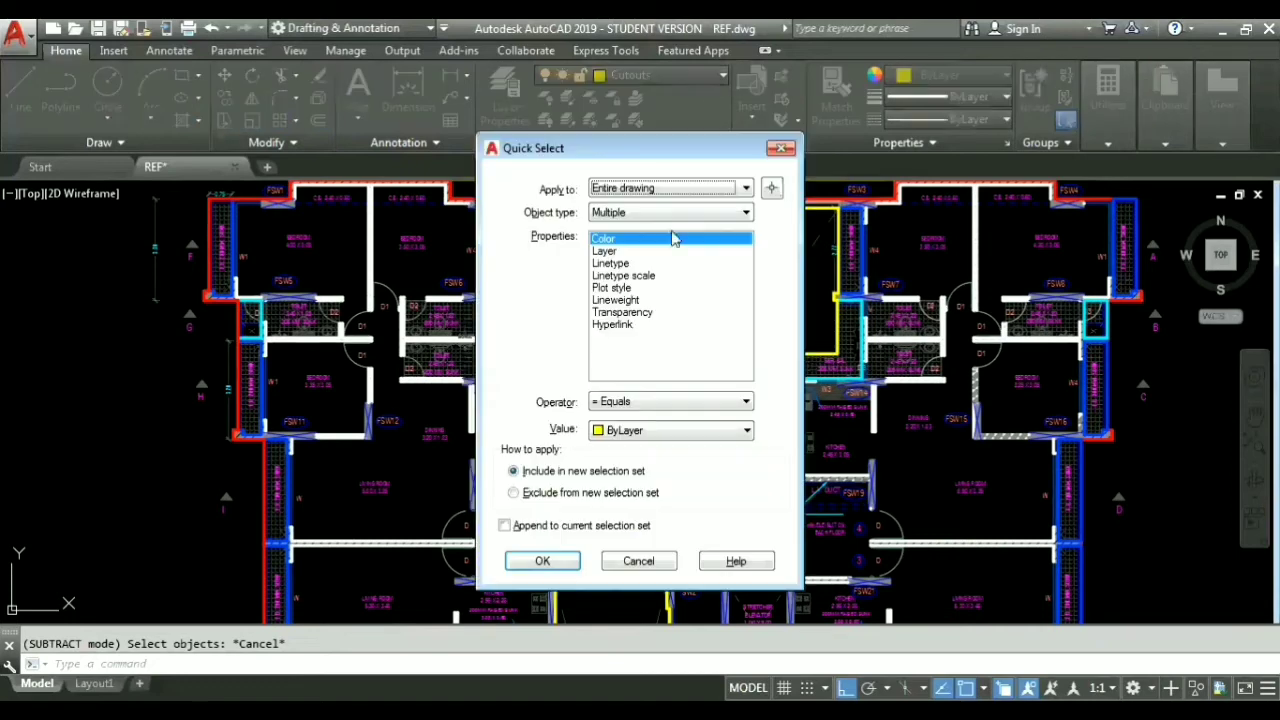
{"action": "left_click", "coordinate": [689, 214]}
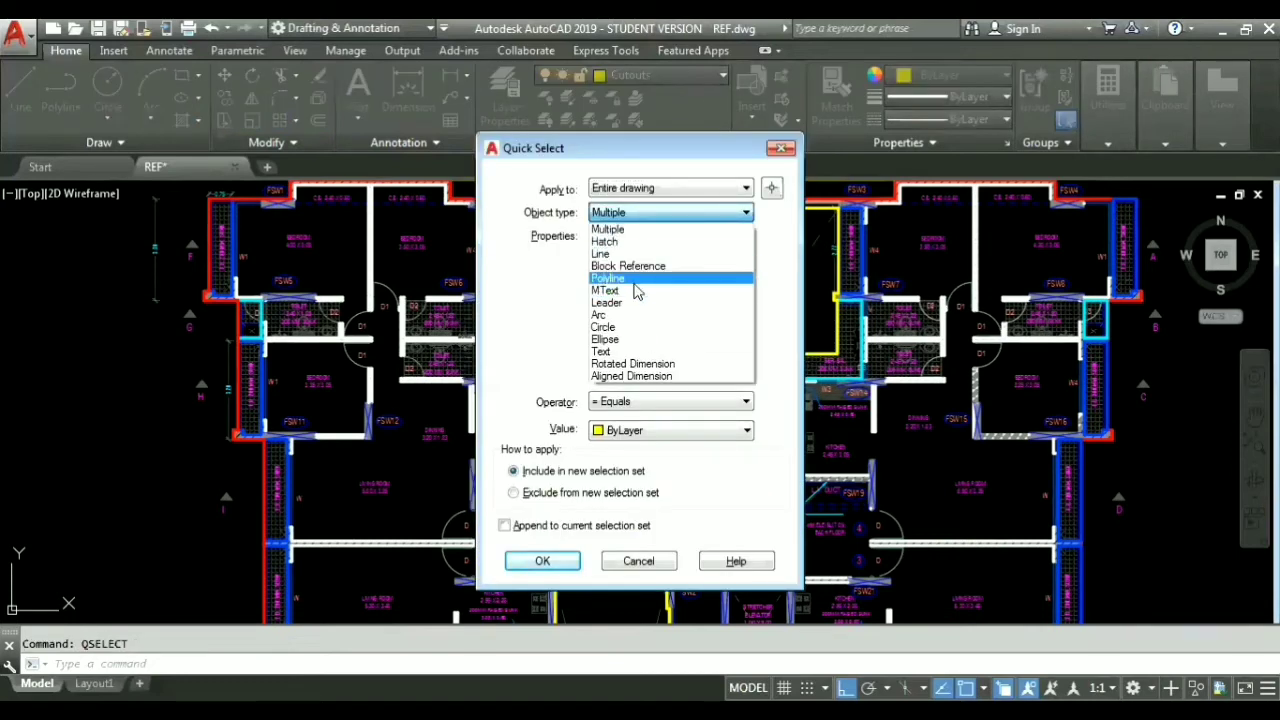
{"action": "left_click", "coordinate": [632, 279]}
{"action": "left_click", "coordinate": [606, 251]}
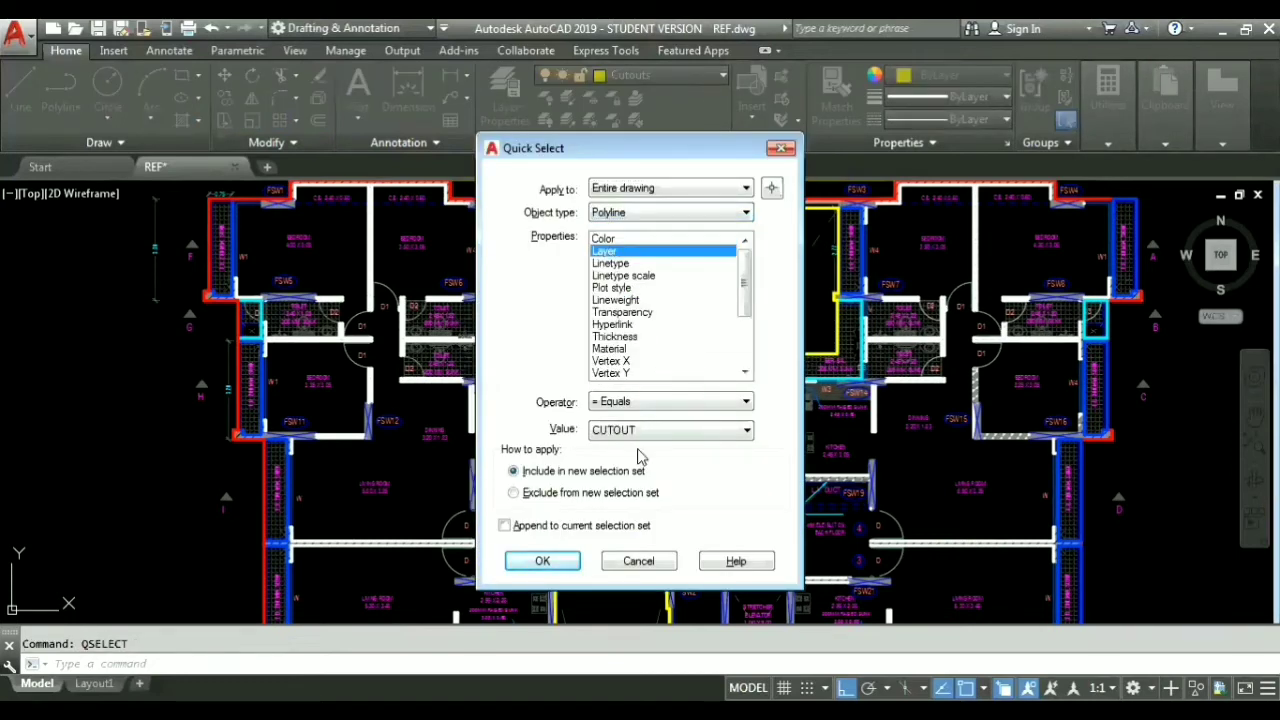
{"action": "left_click", "coordinate": [658, 434]}
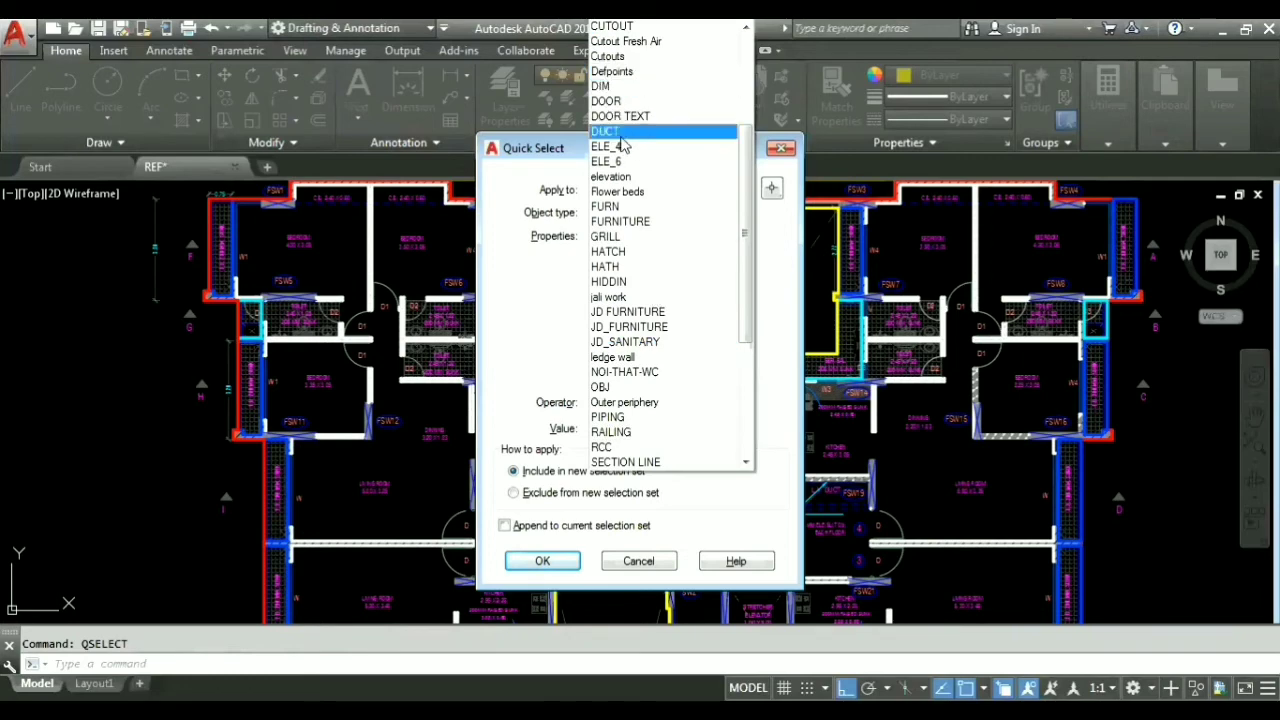
{"action": "left_click", "coordinate": [617, 191]}
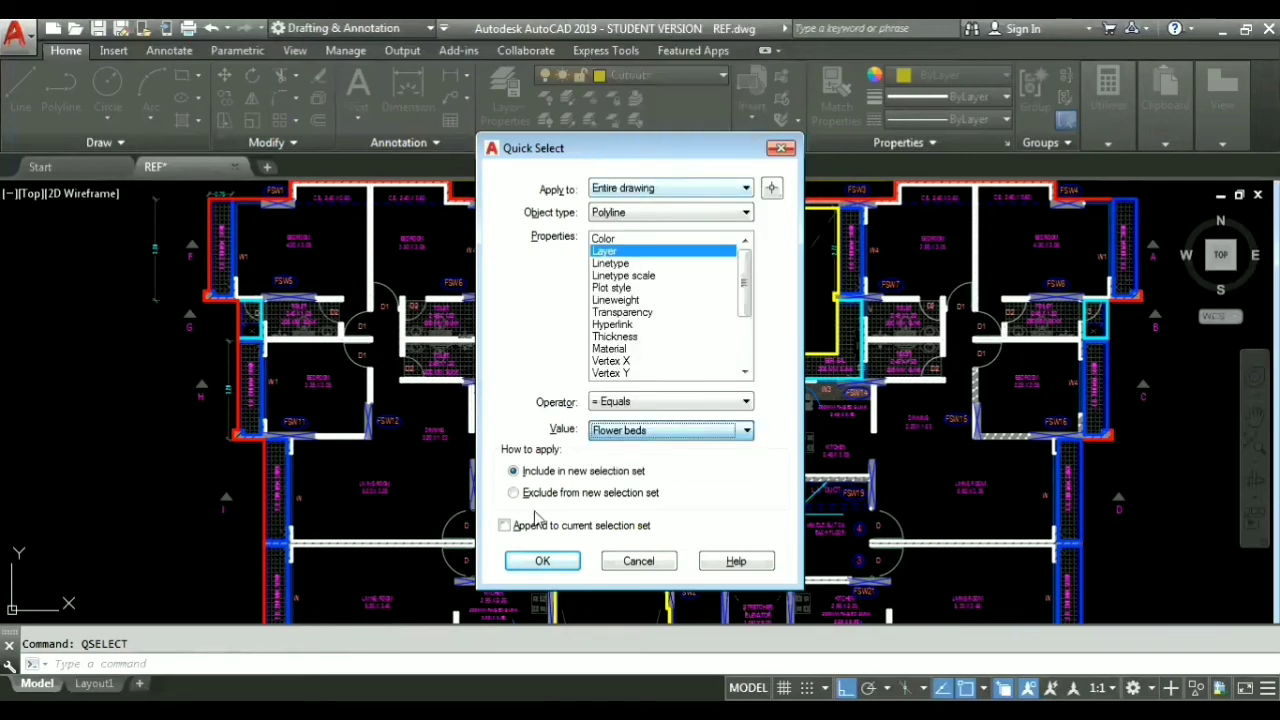
{"action": "left_click", "coordinate": [541, 562]}
{"action": "scroll", "coordinate": [526, 556], "scroll_direction": "down", "scroll_amount": 4}
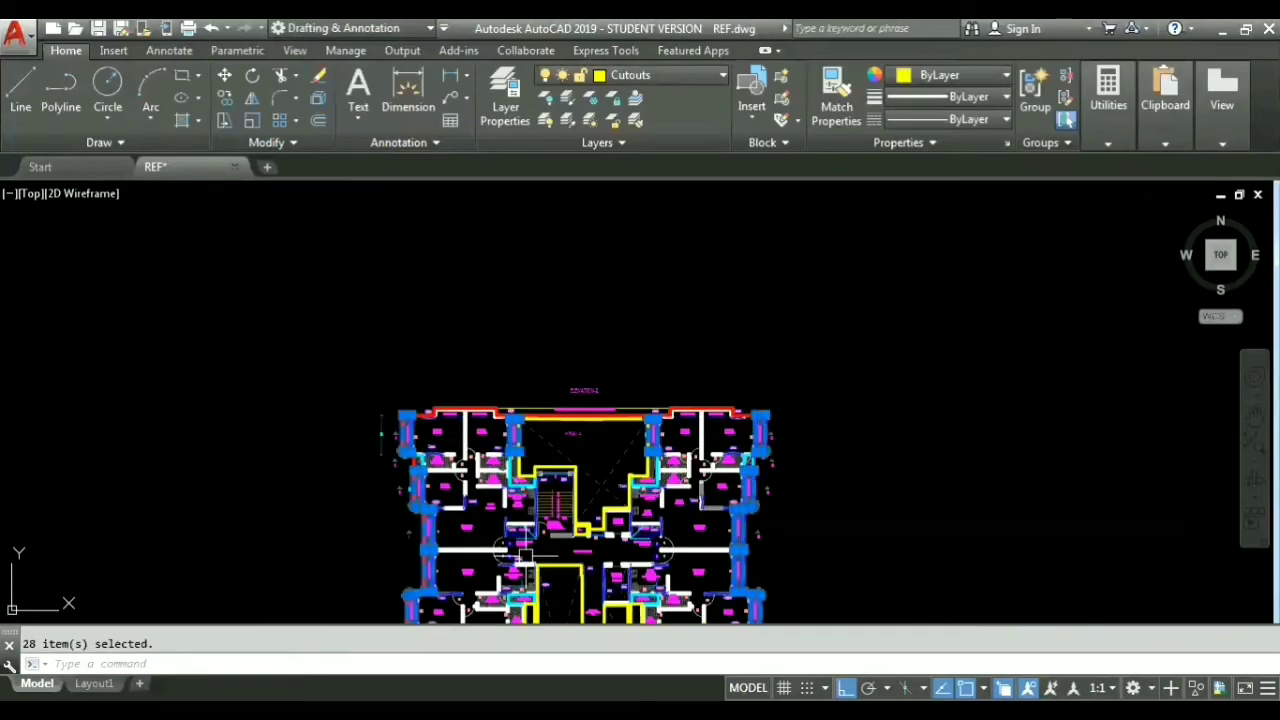
Step: Copy the selected flower bed polylines horizontally into the empty space east of the floor plan, using the northeast bed's corner as base point
{"action": "type", "text": "co"}
{"action": "key", "text": "Return"}
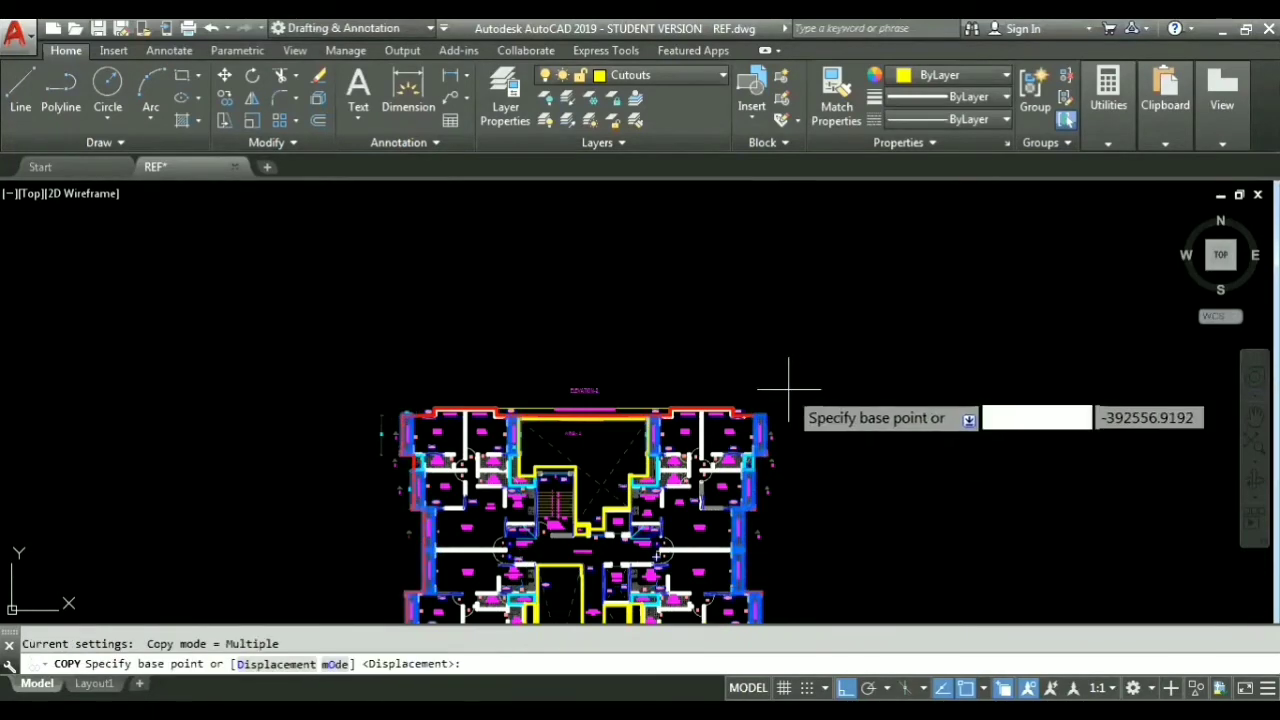
{"action": "scroll", "coordinate": [766, 390], "scroll_direction": "up", "scroll_amount": 5}
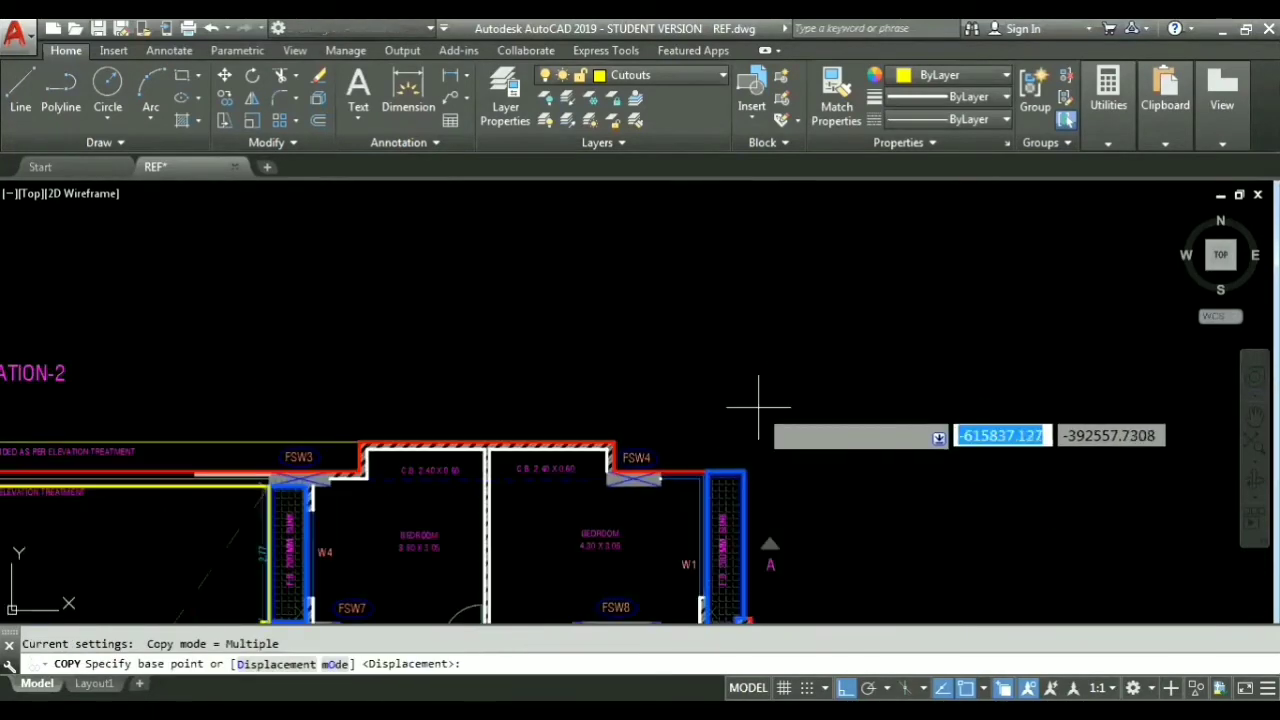
{"action": "left_click", "coordinate": [743, 488]}
{"action": "scroll", "coordinate": [750, 470], "scroll_direction": "down", "scroll_amount": 5}
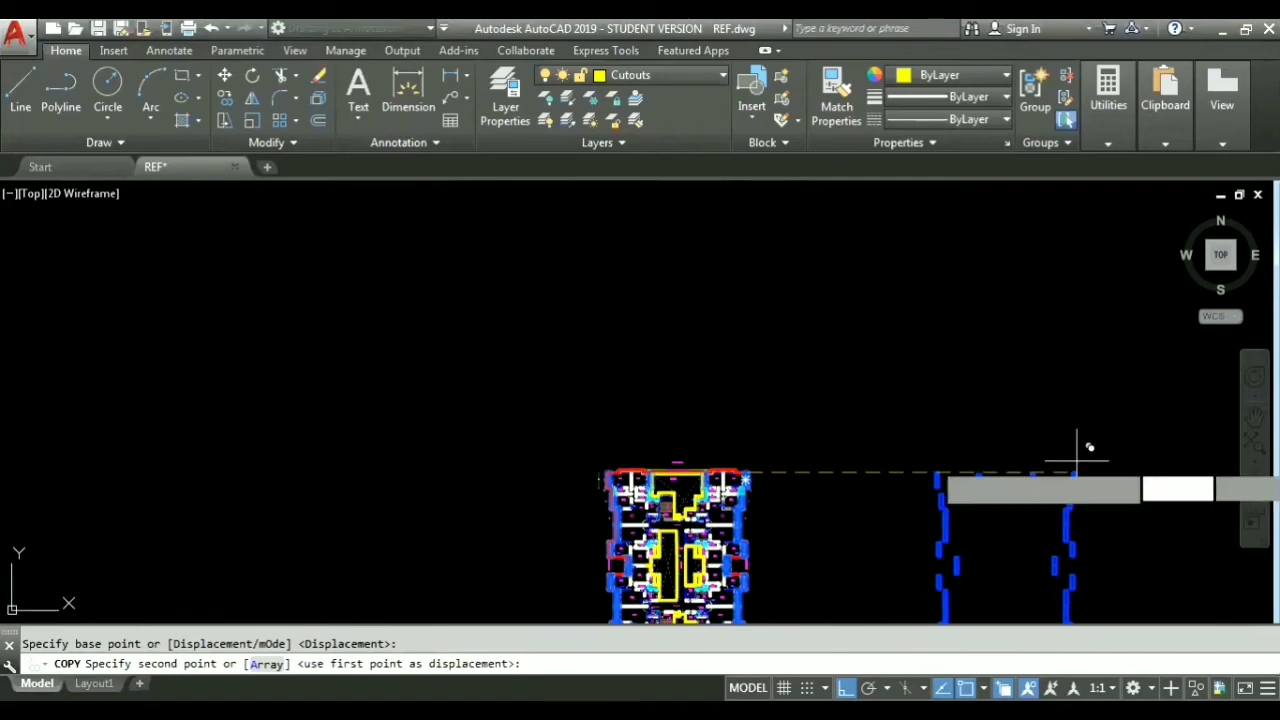
{"action": "left_click", "coordinate": [1077, 462]}
{"action": "key", "text": "Escape"}
{"action": "middle_click_drag", "start_coordinate": [823, 371], "coordinate": [536, 181]}
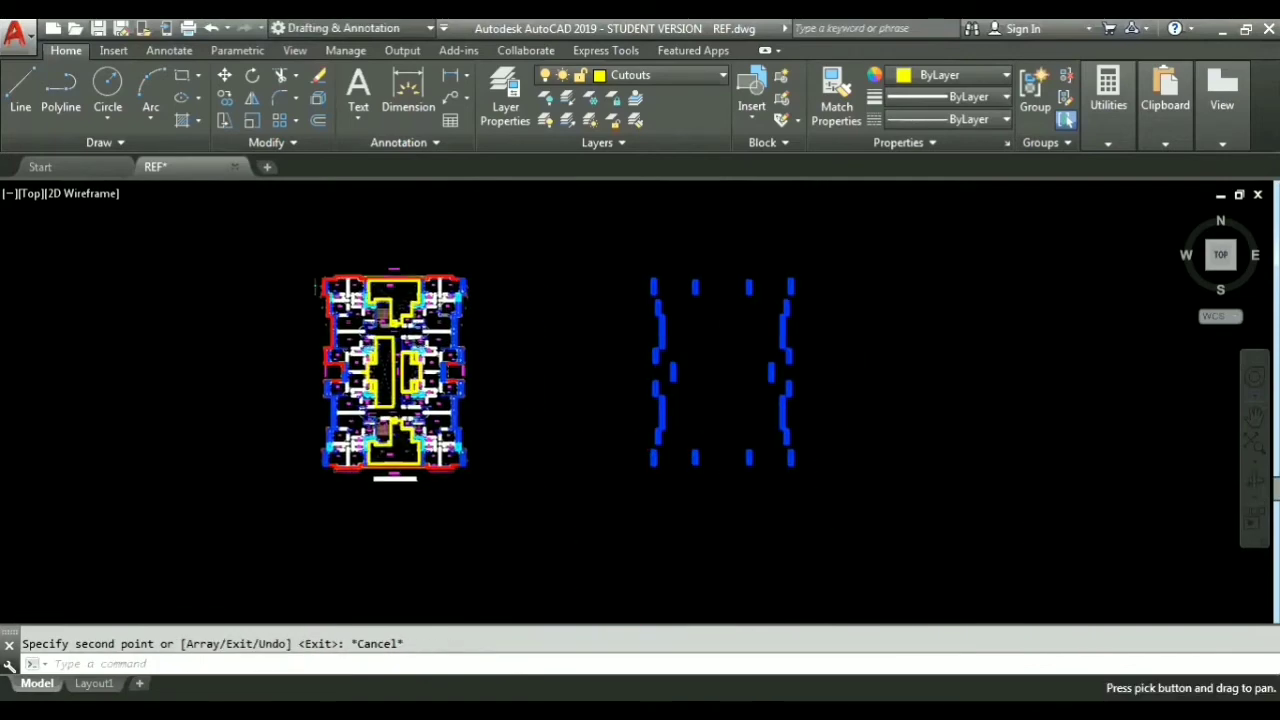
{"action": "scroll", "coordinate": [737, 446], "scroll_direction": "up", "scroll_amount": 4}
{"action": "scroll", "coordinate": [766, 449], "scroll_direction": "down", "scroll_amount": 4}
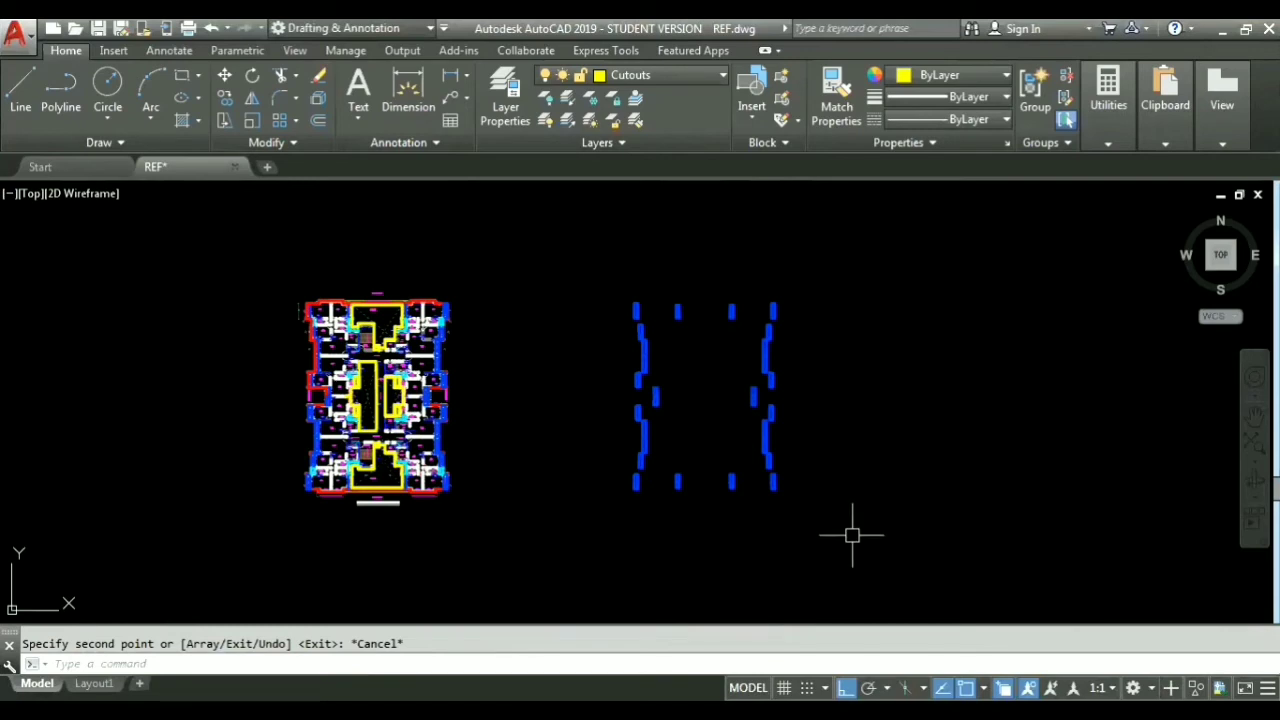
{"action": "type", "text": "area"}
{"action": "key", "text": "Return"}
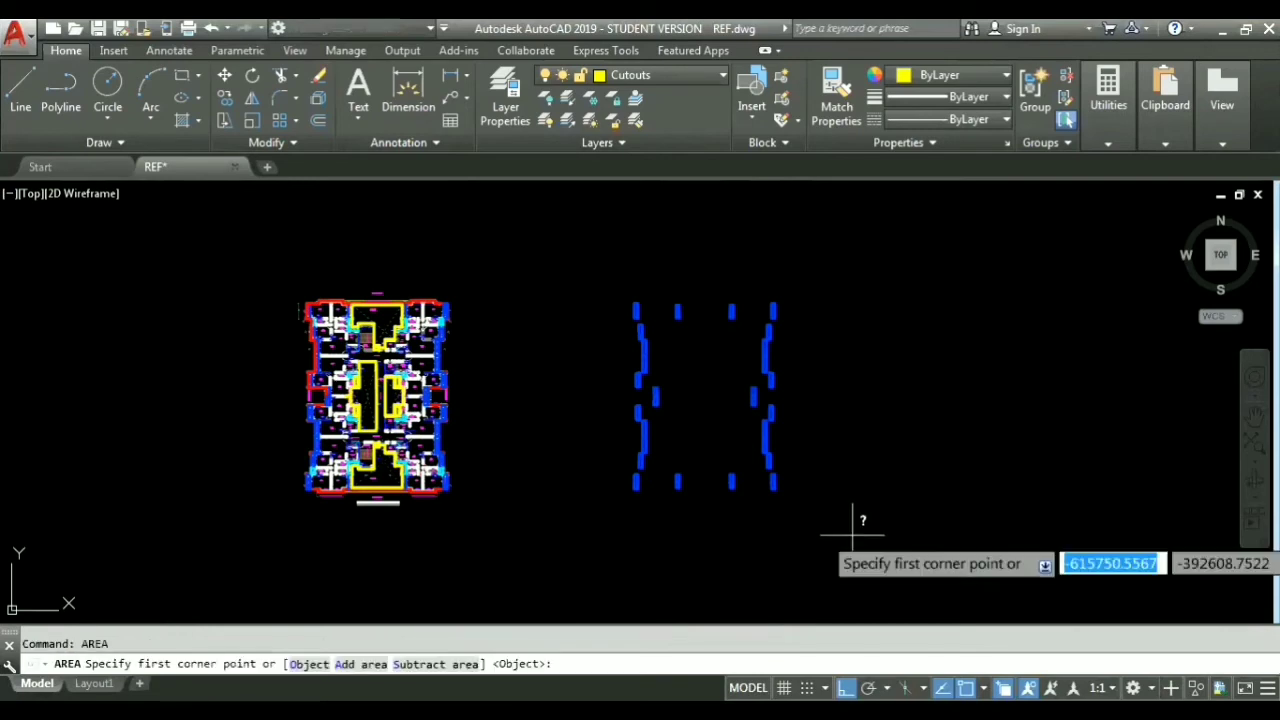
{"action": "type", "text": "a"}
{"action": "key", "text": "Return"}
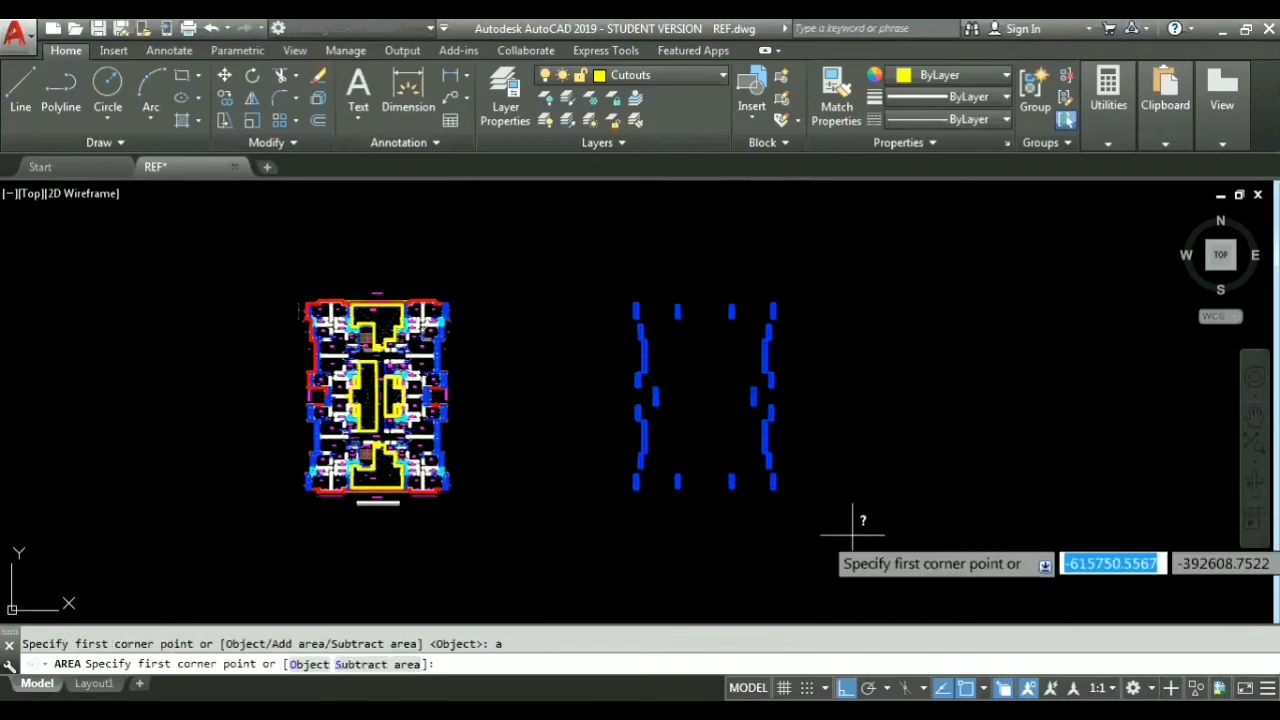
{"action": "type", "text": "o"}
{"action": "key", "text": "Return"}
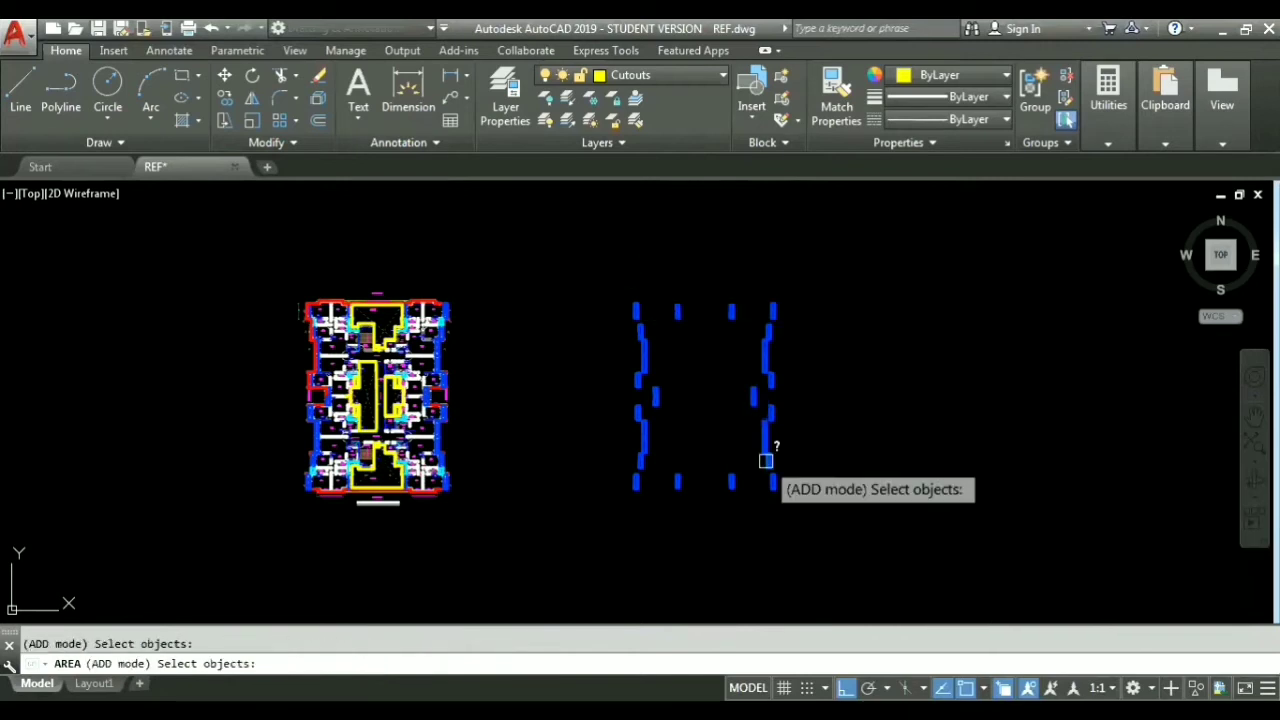
{"action": "left_click", "coordinate": [732, 478]}
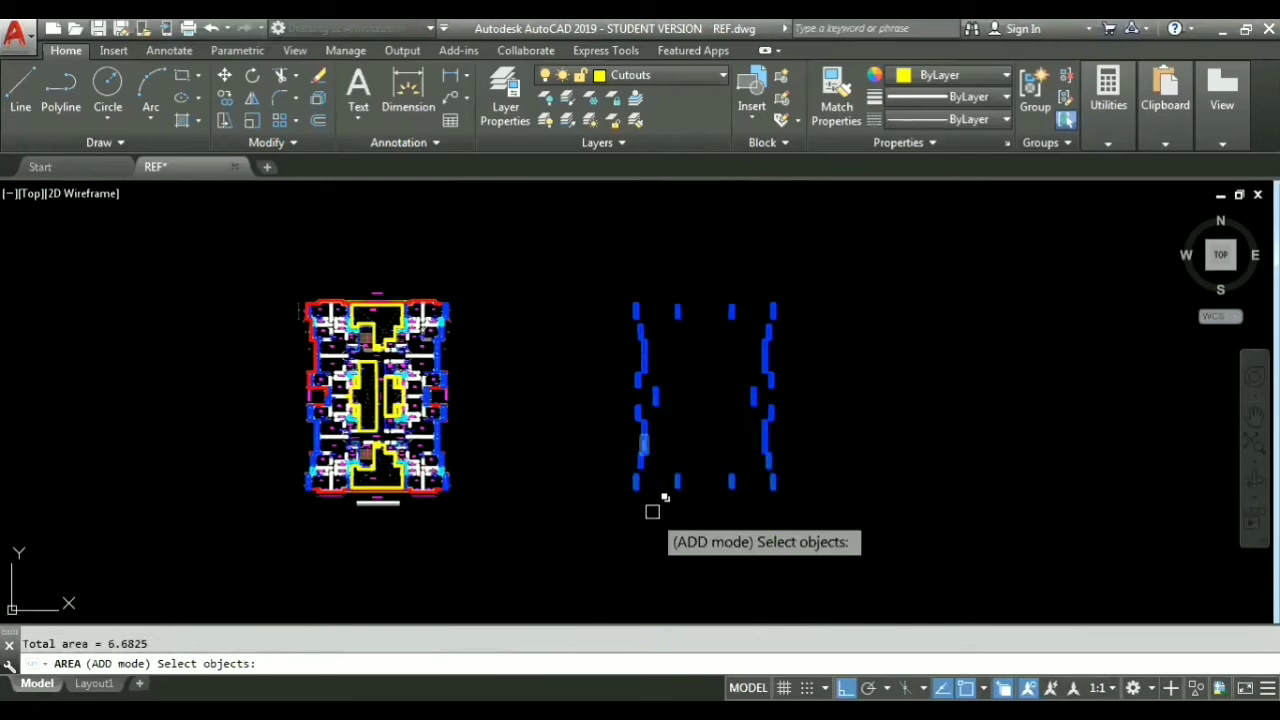
{"action": "scroll", "coordinate": [651, 510], "scroll_direction": "up", "scroll_amount": 6}
{"action": "left_click", "coordinate": [630, 245]}
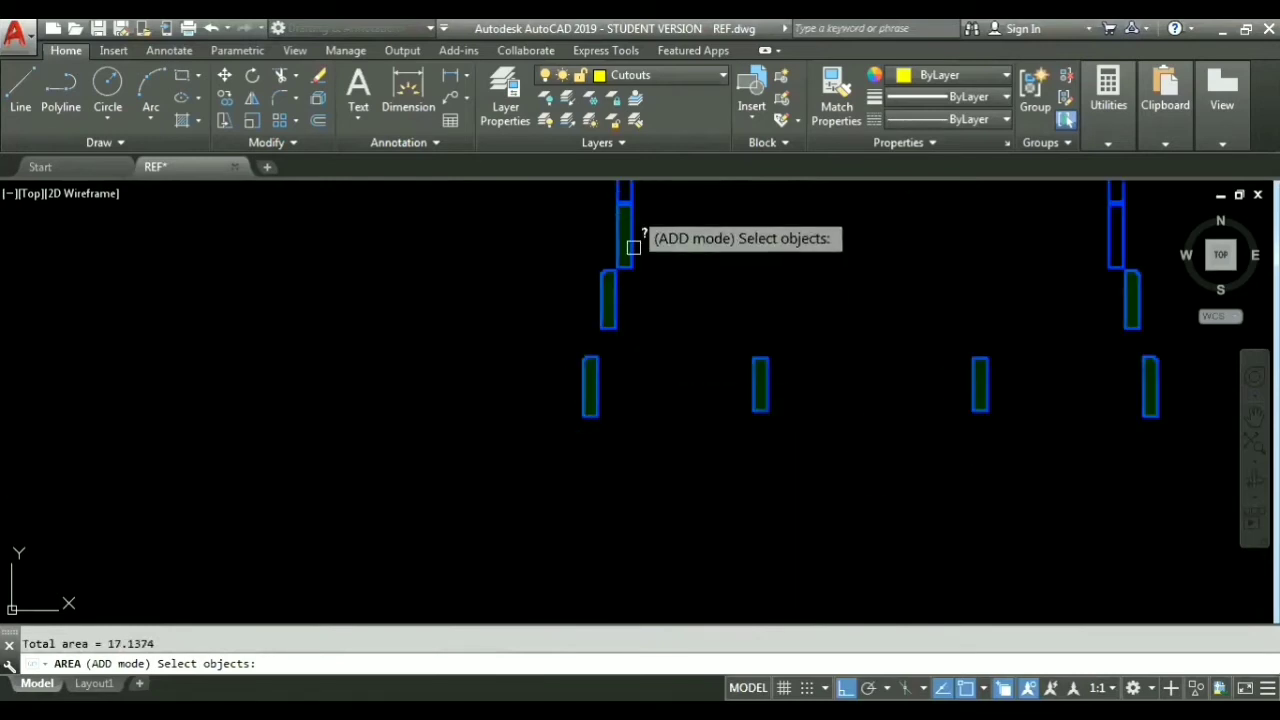
{"action": "left_click", "coordinate": [628, 192]}
{"action": "middle_click_drag", "start_coordinate": [874, 236], "coordinate": [724, 444]}
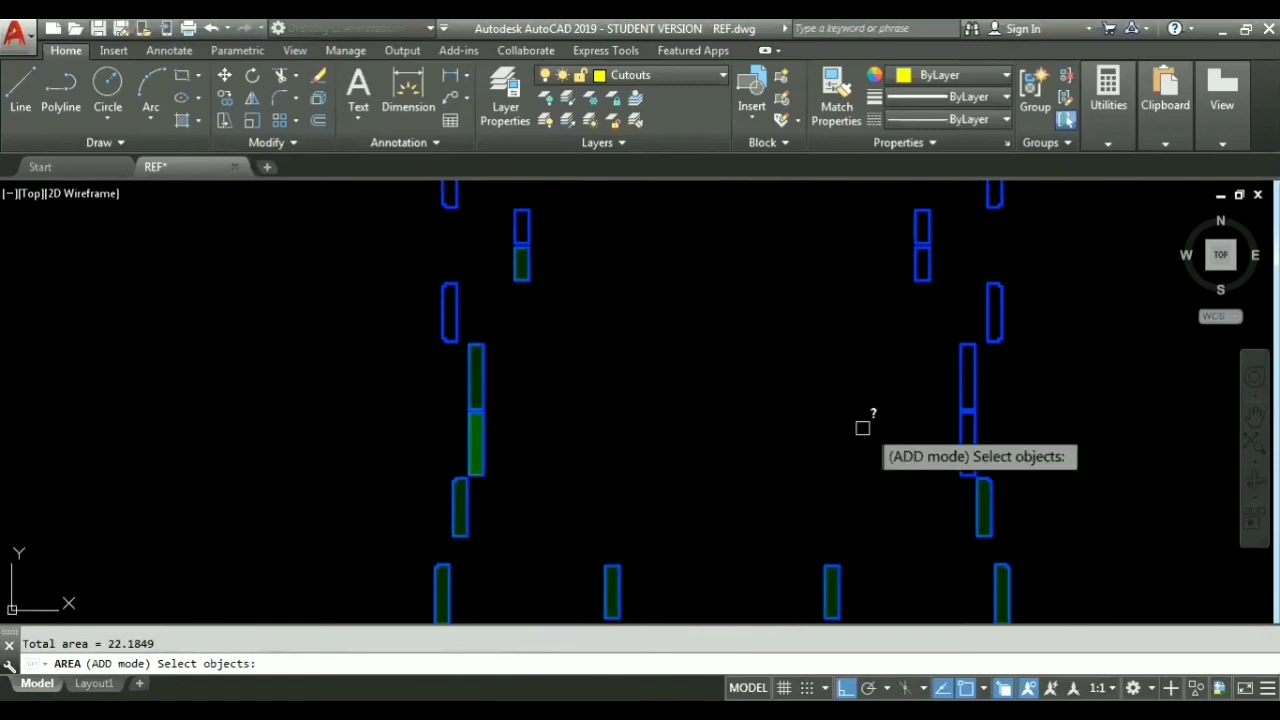
{"action": "left_click", "coordinate": [958, 440]}
{"action": "left_click", "coordinate": [960, 354]}
{"action": "left_click", "coordinate": [988, 317]}
{"action": "left_click", "coordinate": [457, 301]}
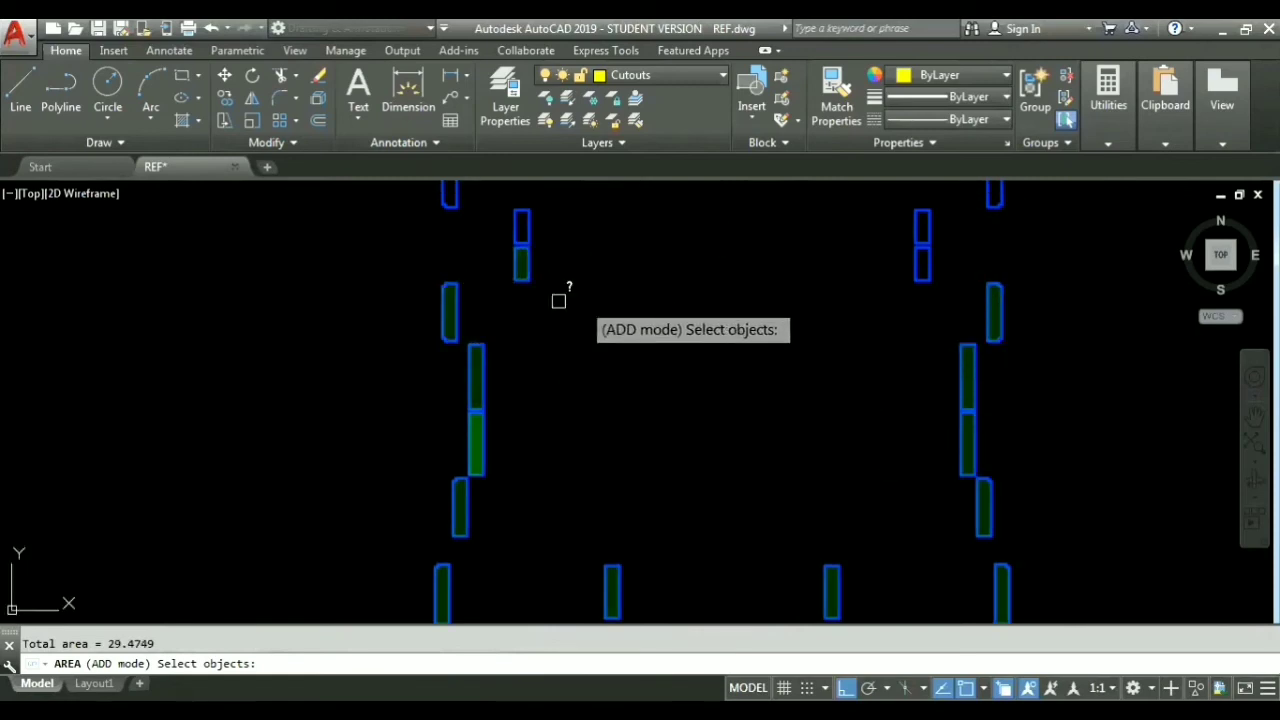
{"action": "left_click", "coordinate": [514, 227]}
{"action": "middle_click_drag", "start_coordinate": [450, 262], "coordinate": [474, 406]}
{"action": "left_click", "coordinate": [483, 331]}
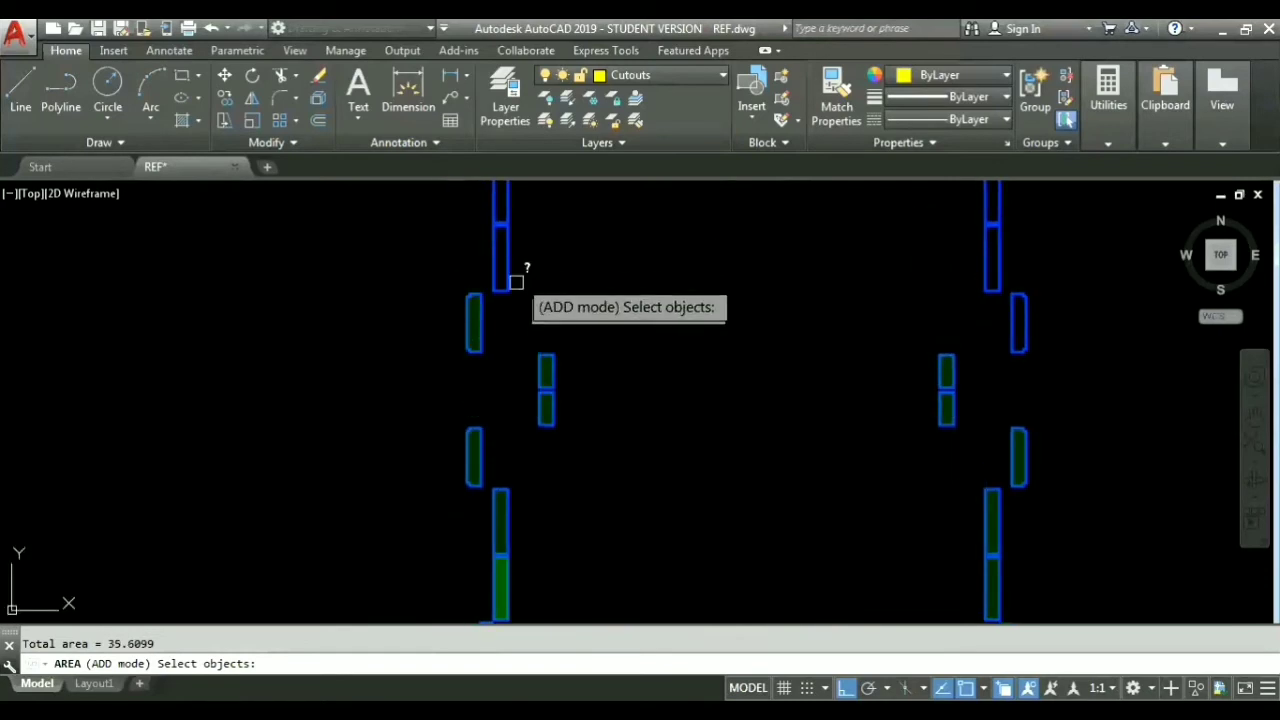
{"action": "left_click", "coordinate": [503, 258]}
{"action": "key", "text": "Escape"}
{"action": "scroll", "coordinate": [570, 357], "scroll_direction": "down", "scroll_amount": 3}
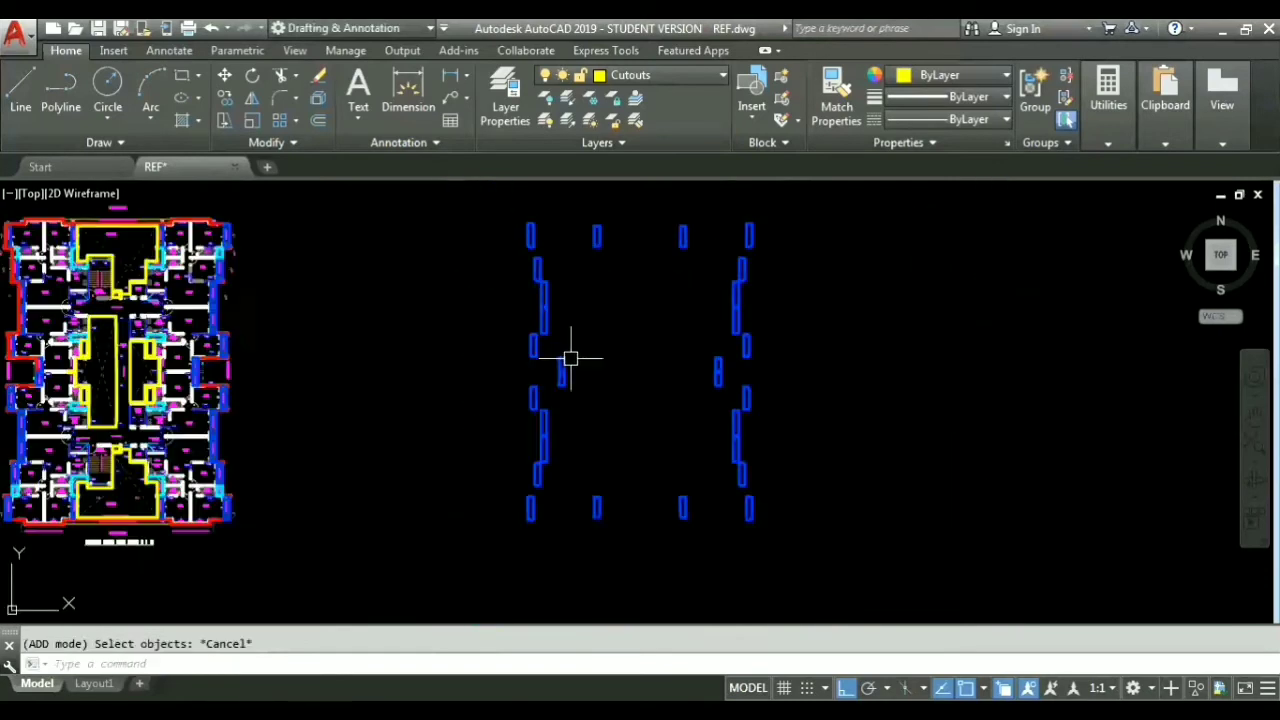
{"action": "scroll", "coordinate": [570, 357], "scroll_direction": "down", "scroll_amount": 2}
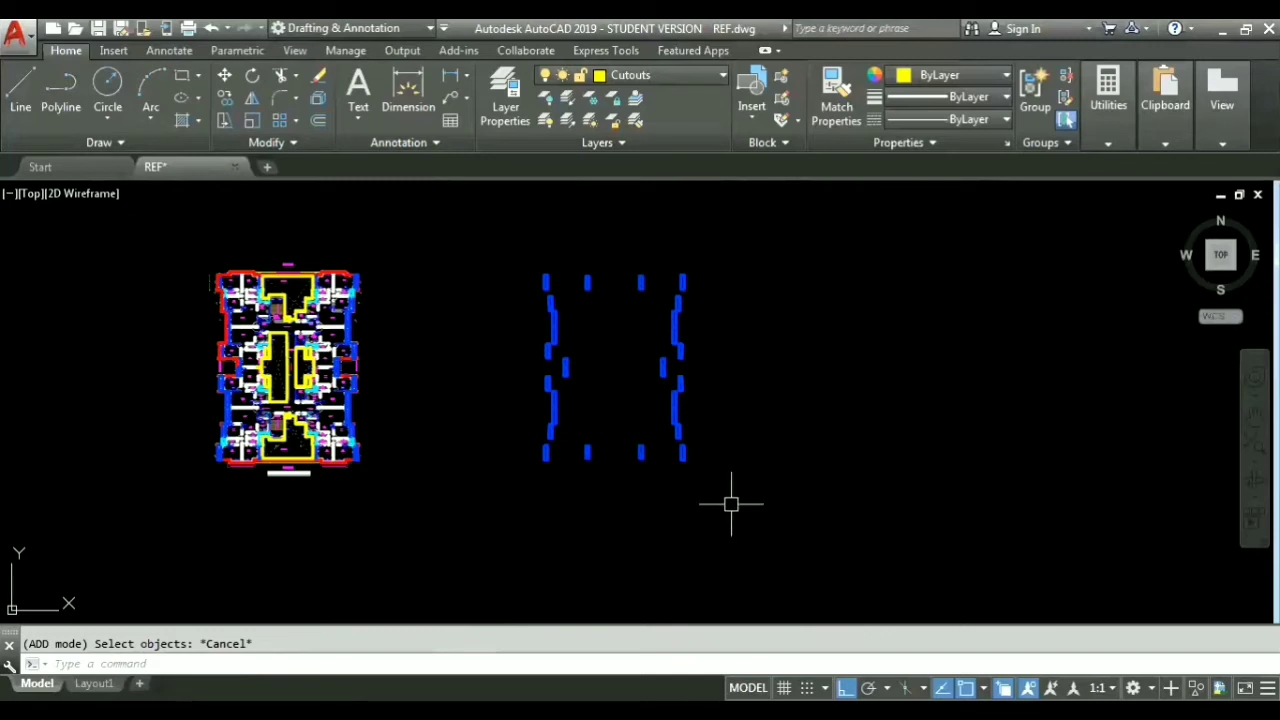
Step: Start the AREA command in Add area mode with objects and add the four copied flower beds in the southernmost row
{"action": "scroll", "coordinate": [731, 505], "scroll_direction": "up", "scroll_amount": 4}
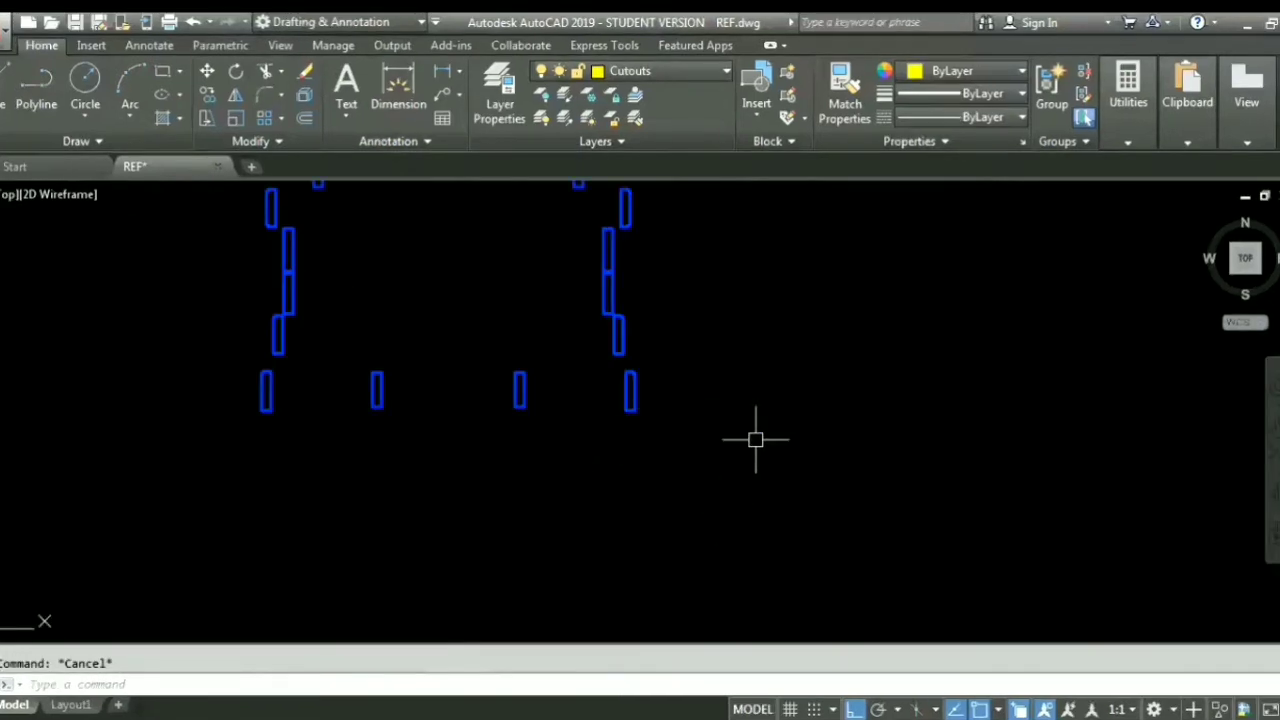
{"action": "type", "text": "ae"}
{"action": "key", "text": "BackSpace"}
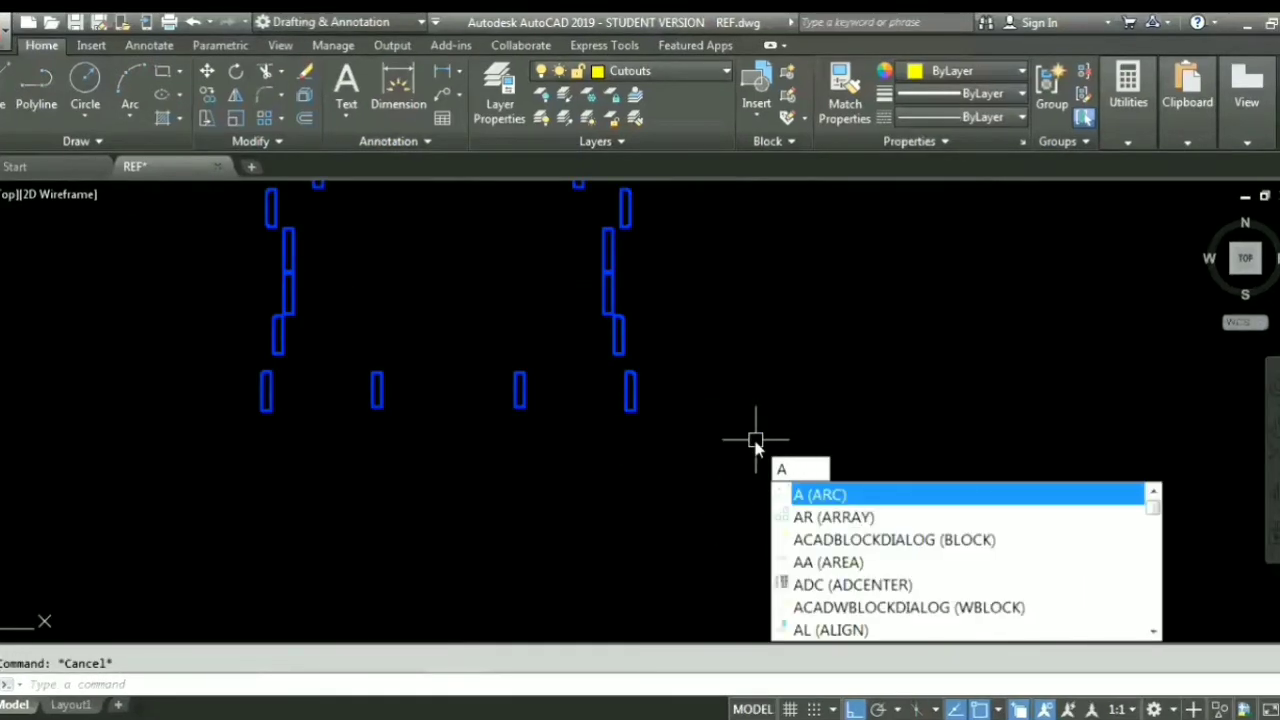
{"action": "key", "text": "Return"}
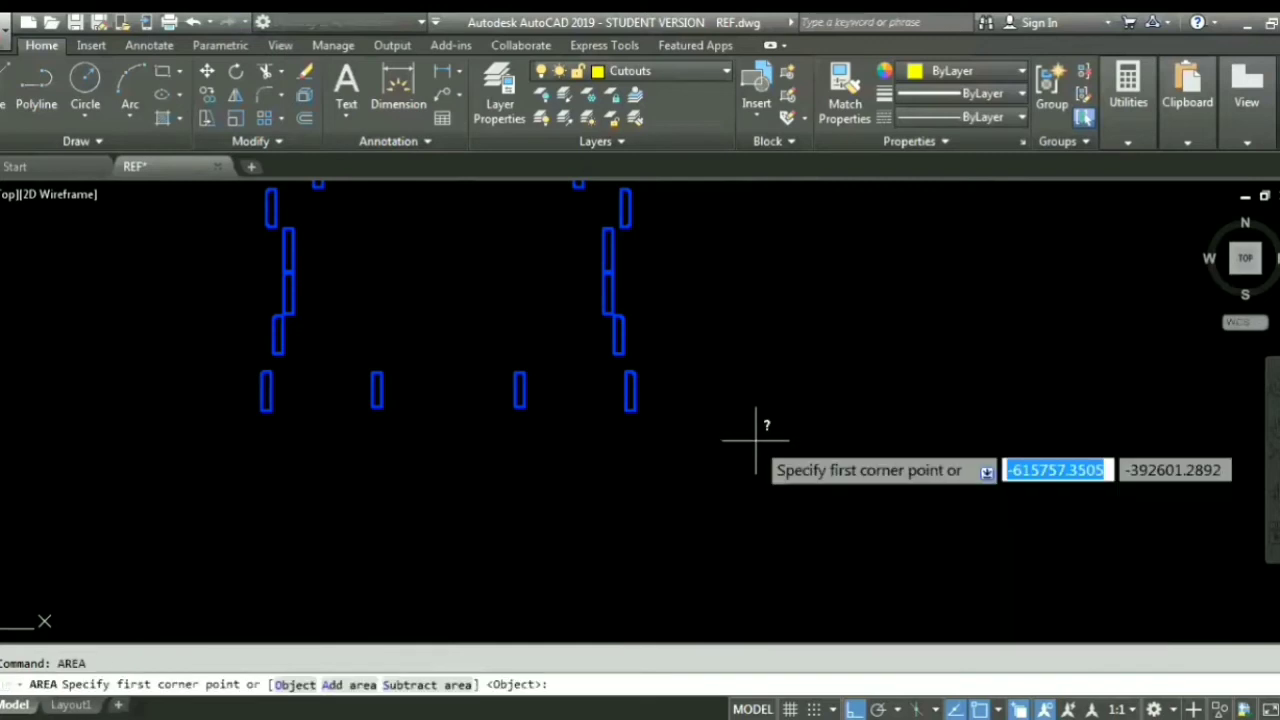
{"action": "left_click", "coordinate": [348, 686]}
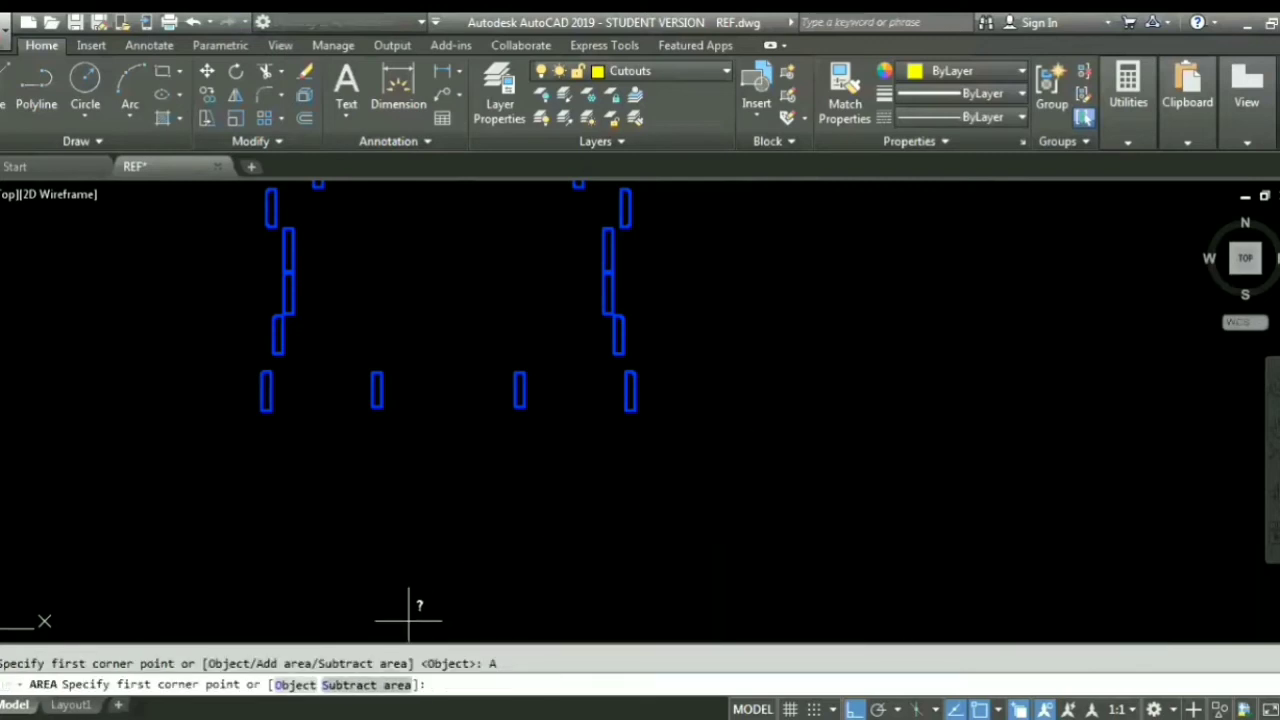
{"action": "left_click", "coordinate": [296, 686]}
{"action": "left_click", "coordinate": [268, 395]}
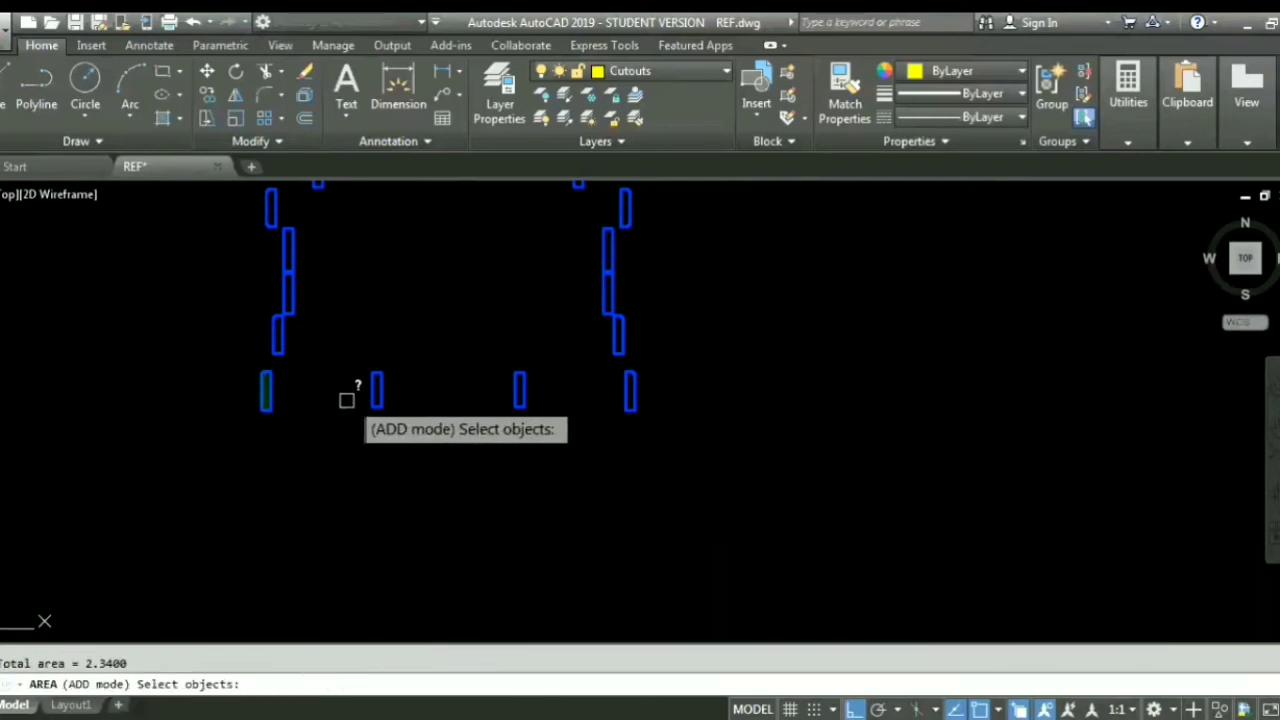
{"action": "left_click", "coordinate": [378, 391]}
{"action": "left_click", "coordinate": [517, 385]}
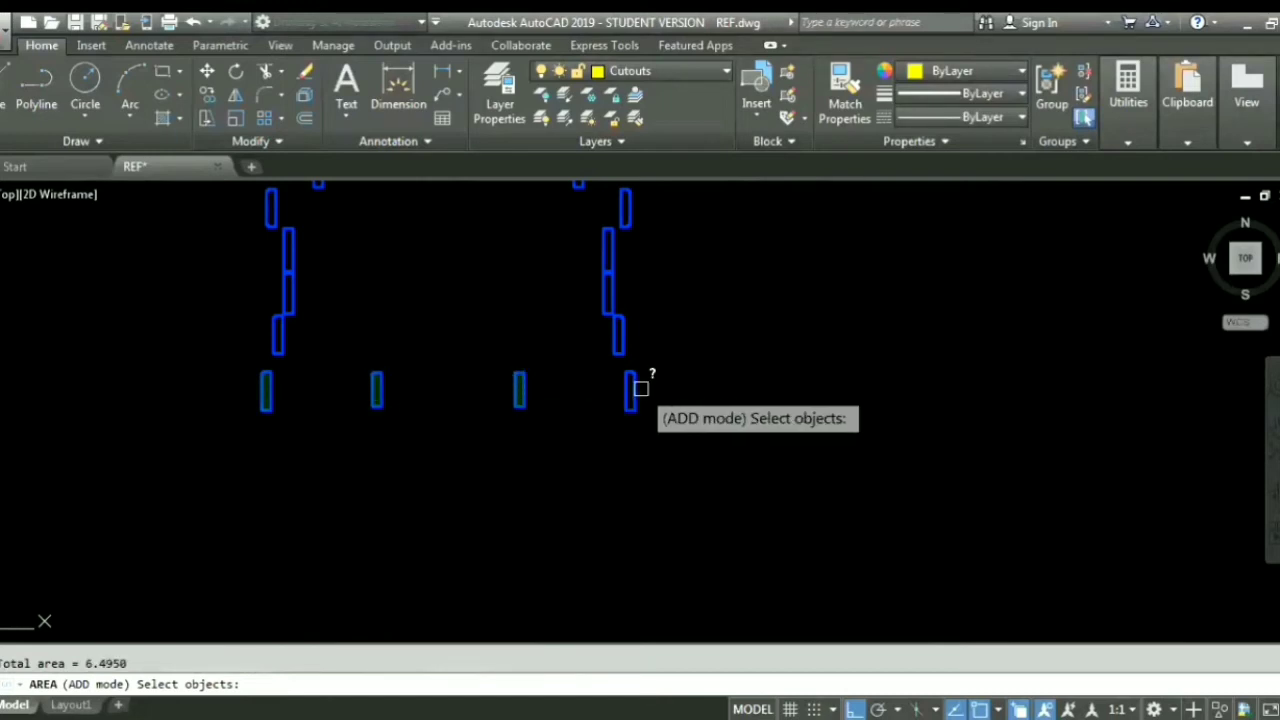
{"action": "left_click", "coordinate": [630, 390]}
Step: Add the copied flower beds on both sides between the southernmost row and the central inner beds to the area total
{"action": "left_click", "coordinate": [618, 335]}
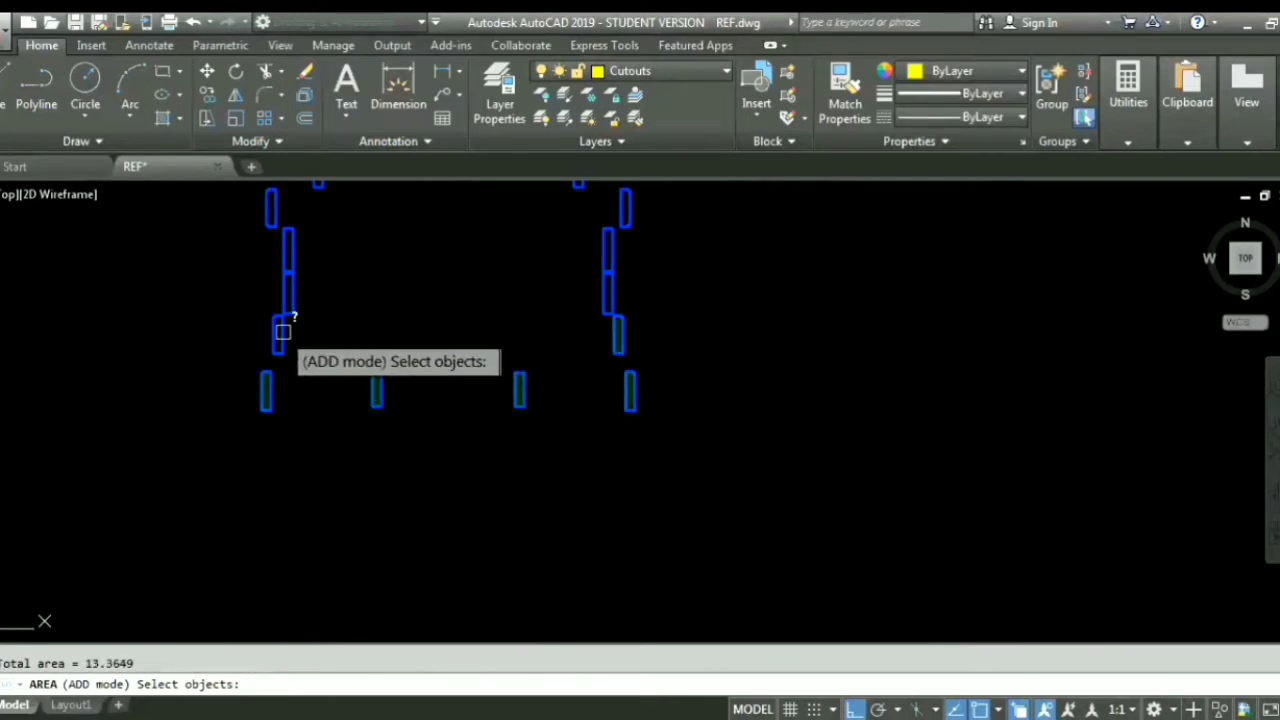
{"action": "left_click", "coordinate": [291, 300]}
{"action": "left_click", "coordinate": [609, 289]}
{"action": "left_click", "coordinate": [609, 256]}
{"action": "left_click", "coordinate": [291, 244]}
{"action": "left_click", "coordinate": [273, 214]}
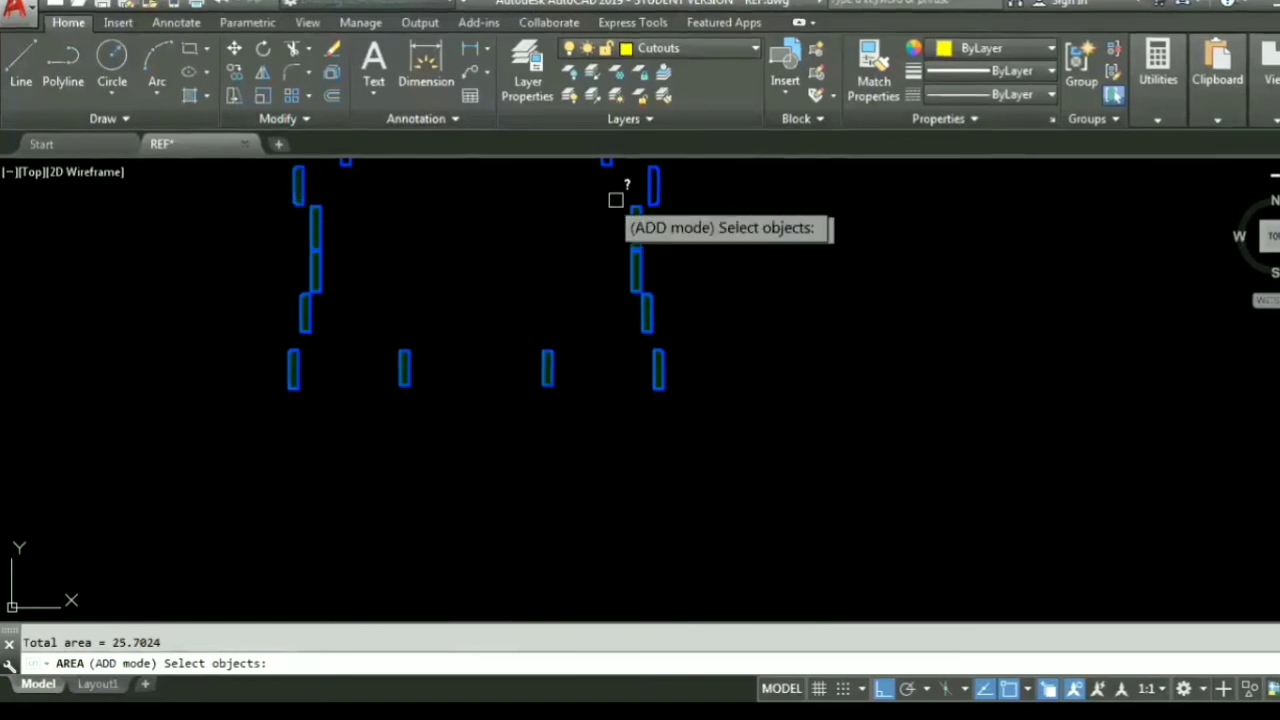
{"action": "left_click", "coordinate": [649, 188]}
Step: Add the four central inner flower beds and the outer bed just north of them on each side to the total
{"action": "middle_click_drag", "start_coordinate": [460, 212], "coordinate": [490, 418]}
{"action": "left_click", "coordinate": [376, 361]}
{"action": "left_click", "coordinate": [634, 360]}
{"action": "left_click", "coordinate": [635, 337]}
{"action": "left_click", "coordinate": [373, 334]}
{"action": "left_click", "coordinate": [329, 308]}
{"action": "left_click", "coordinate": [684, 306]}
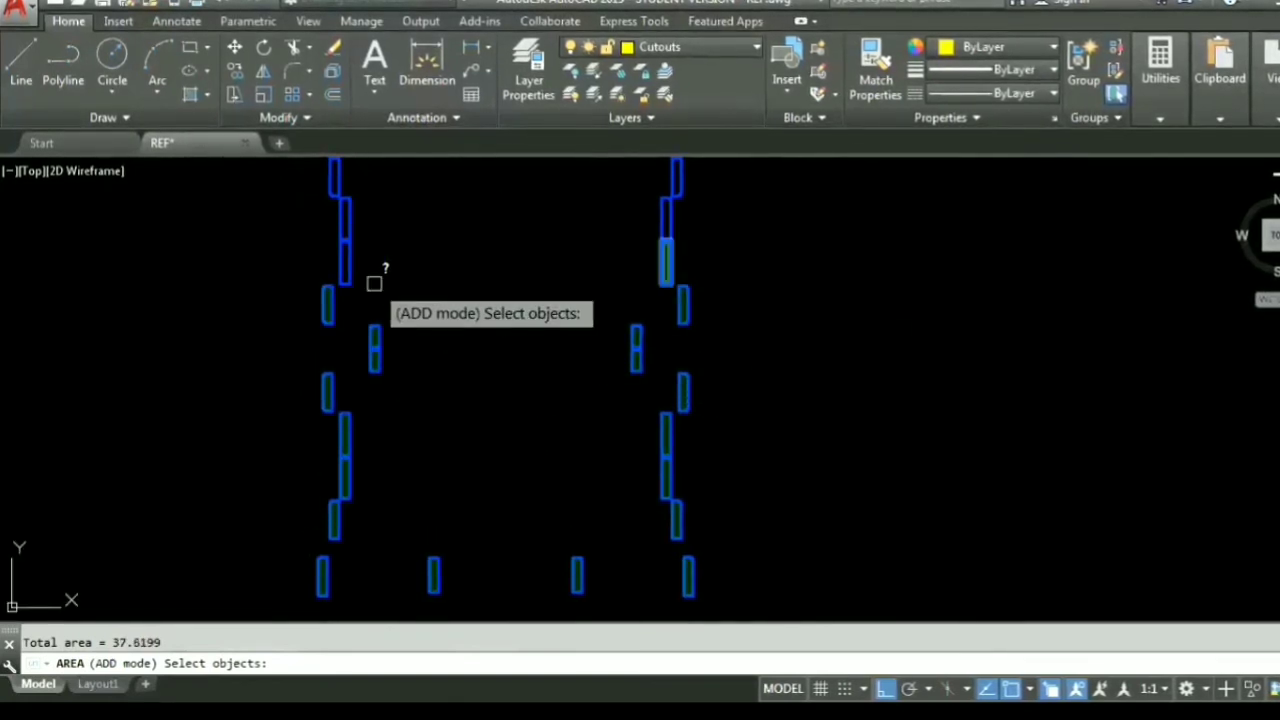
Step: Add the remaining side flower beds up to the northernmost row to the area total
{"action": "left_click", "coordinate": [348, 268]}
{"action": "left_click", "coordinate": [349, 226]}
{"action": "left_click", "coordinate": [671, 227]}
{"action": "left_click", "coordinate": [676, 190]}
{"action": "middle_click_drag", "start_coordinate": [357, 195], "coordinate": [400, 402]}
{"action": "left_click", "coordinate": [381, 390]}
Step: Add the four flower beds of the northernmost row to the total and end the area calculation
{"action": "left_click", "coordinate": [369, 346]}
{"action": "left_click", "coordinate": [477, 338]}
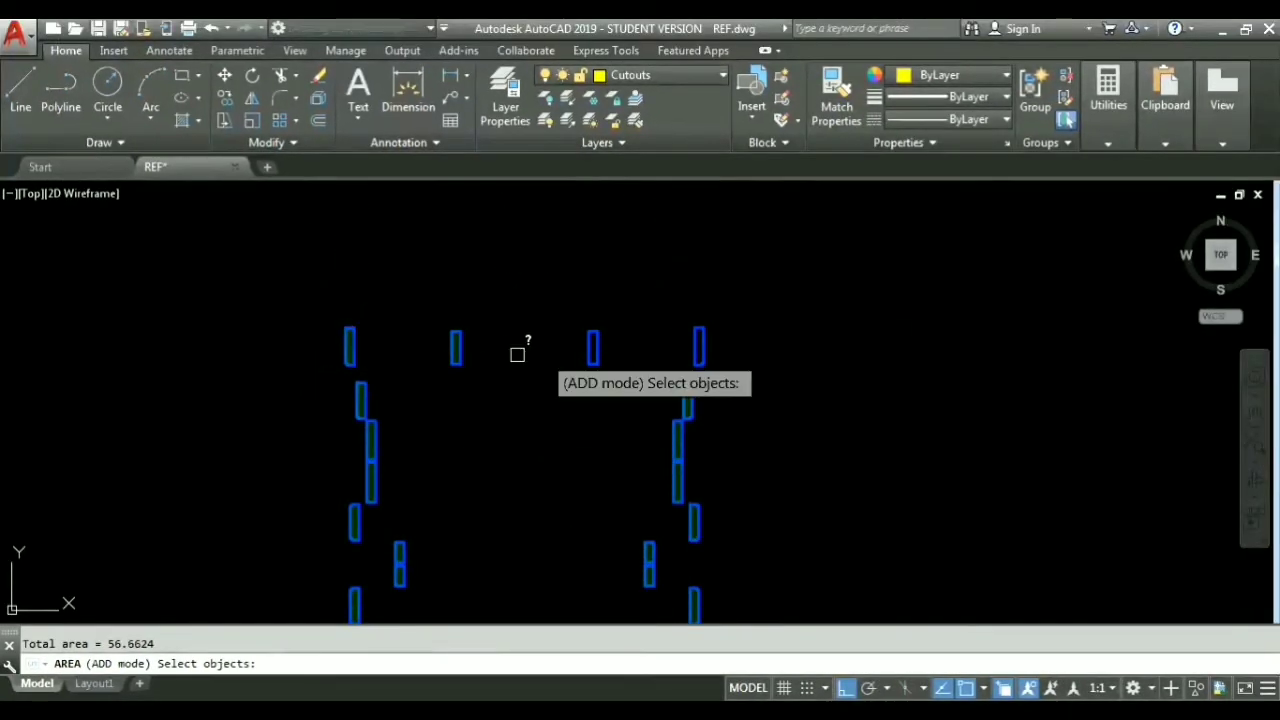
{"action": "left_click", "coordinate": [699, 343]}
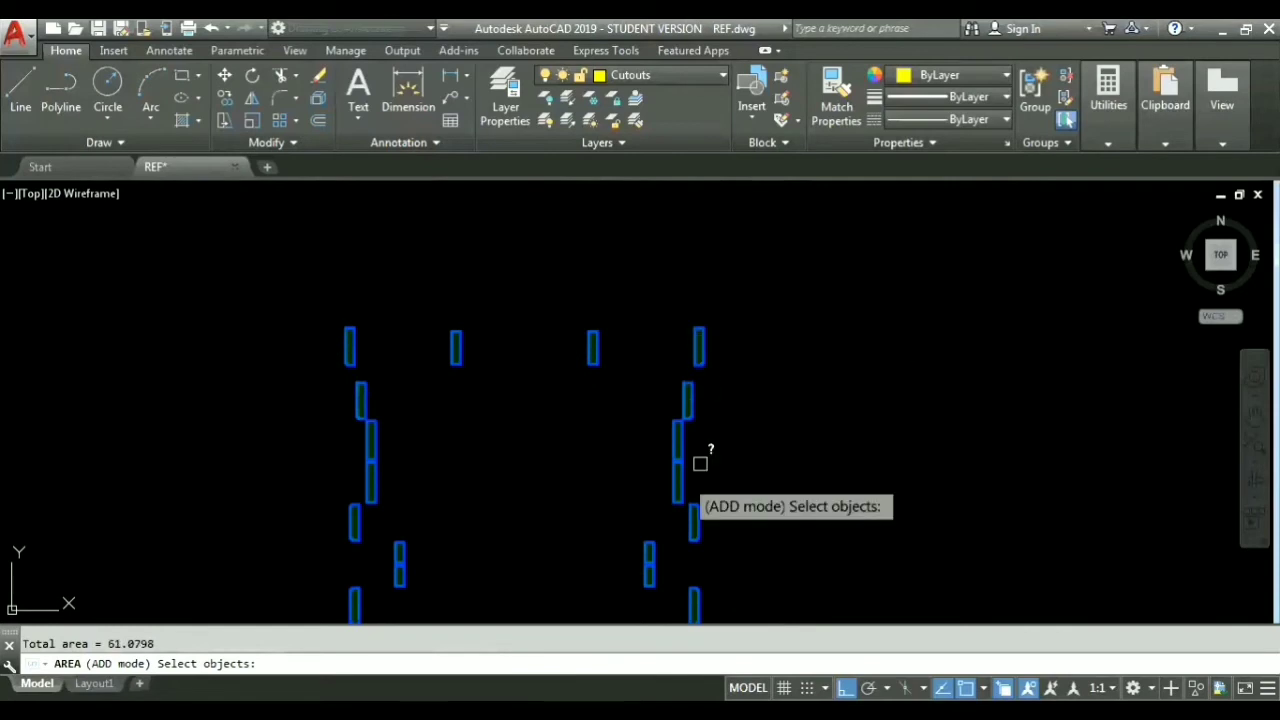
{"action": "scroll", "coordinate": [564, 502], "scroll_direction": "down", "scroll_amount": 2}
{"action": "middle_click_drag", "start_coordinate": [564, 502], "coordinate": [554, 377]}
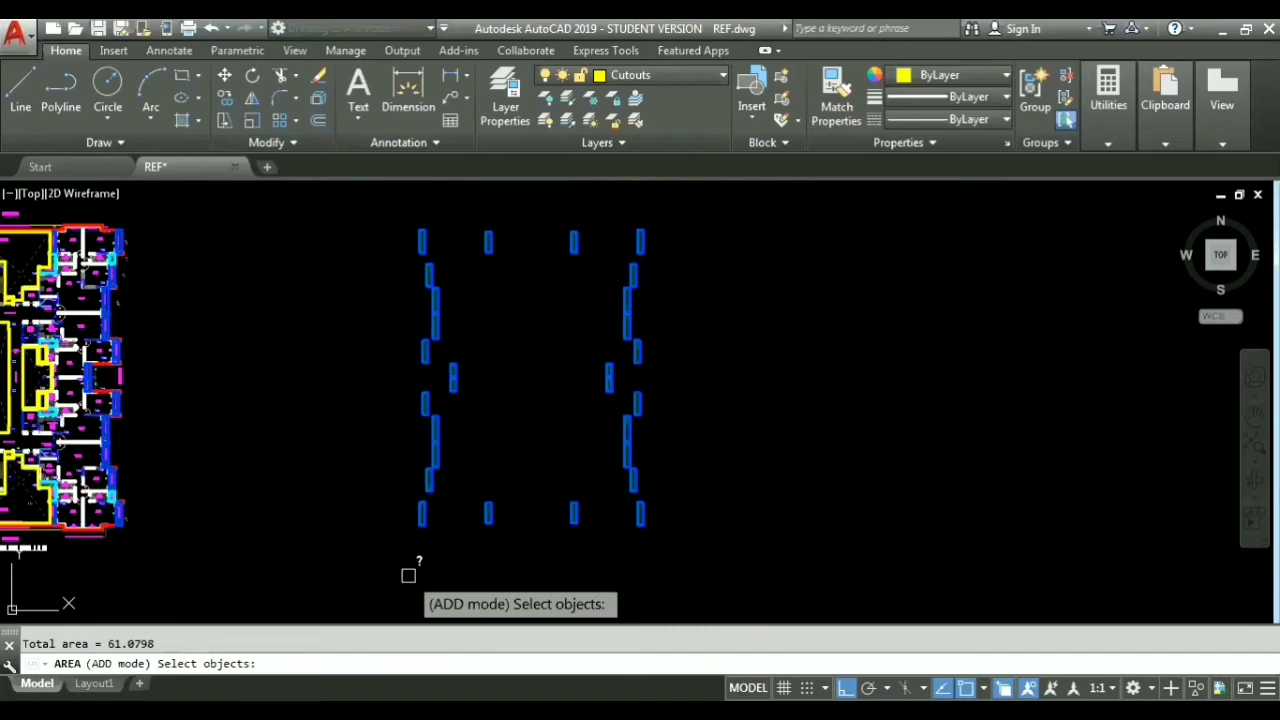
{"action": "key", "text": "Escape"}
{"action": "middle_click_drag", "start_coordinate": [331, 434], "coordinate": [574, 429]}
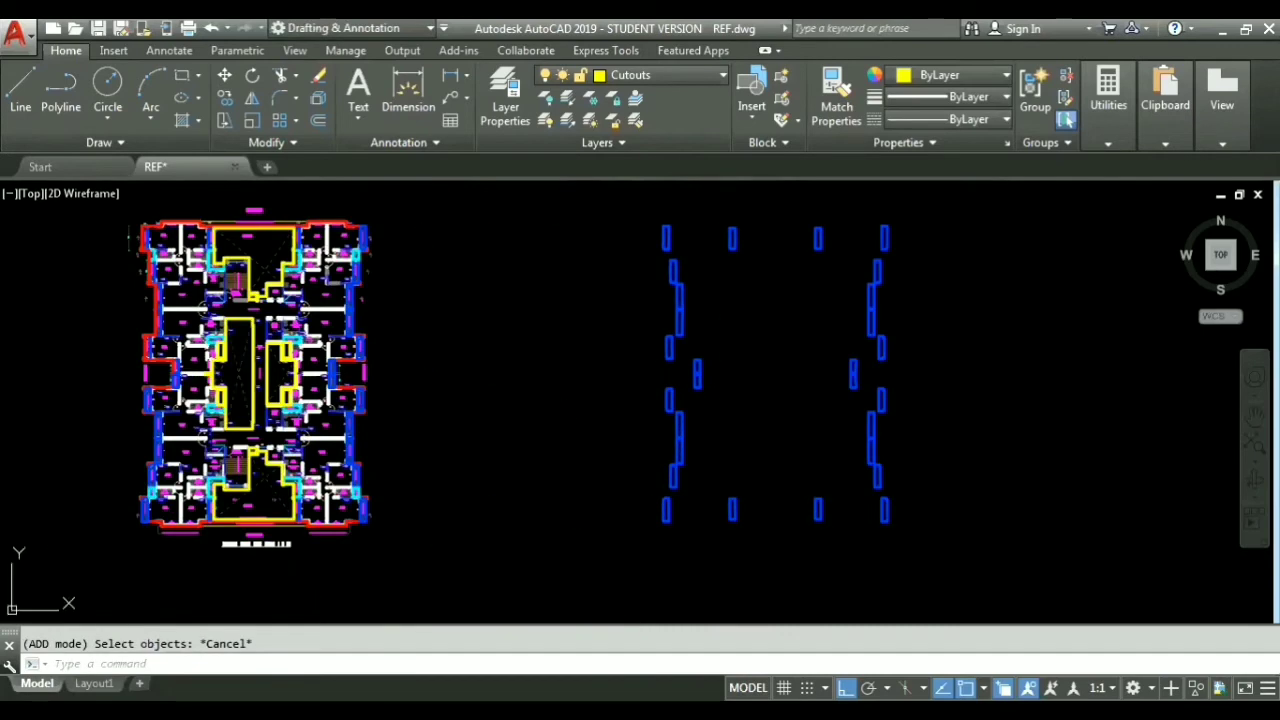
Step: Try to quick-select all polylines on the CUTOUT layer in the entire drawing
{"action": "type", "text": "qselect"}
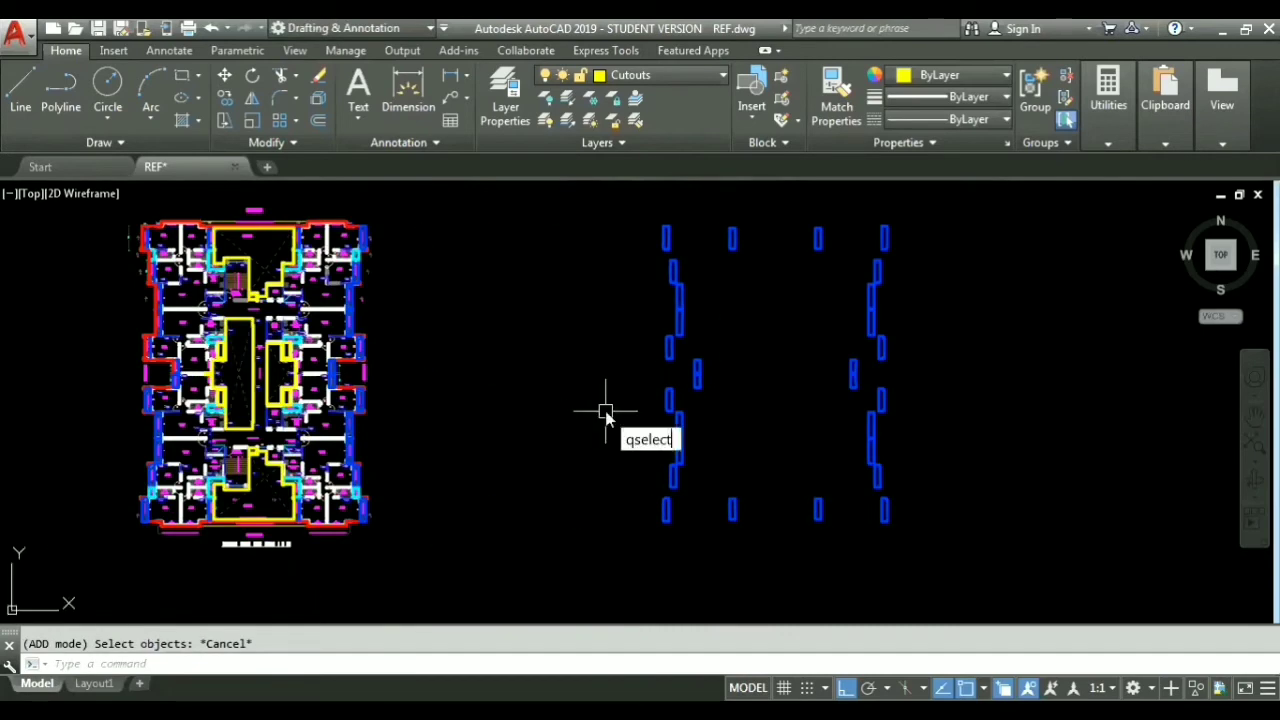
{"action": "key", "text": "Return"}
{"action": "left_click", "coordinate": [658, 214]}
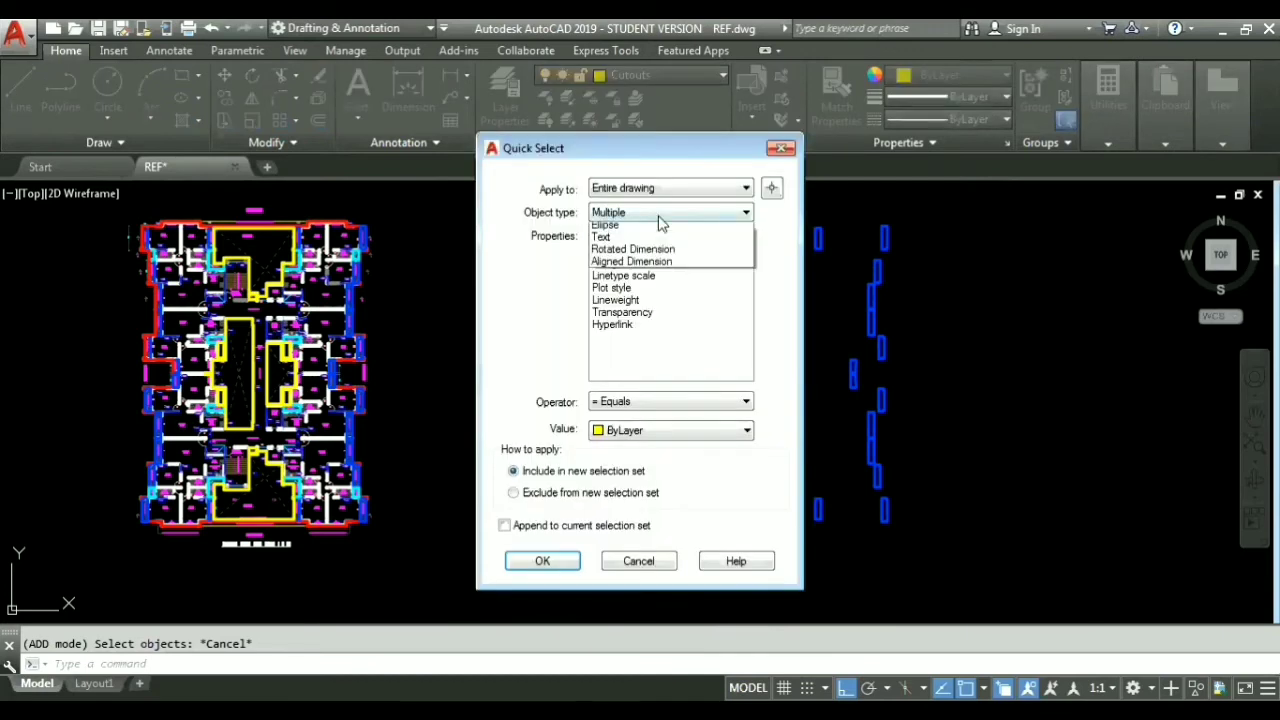
{"action": "left_click", "coordinate": [637, 278]}
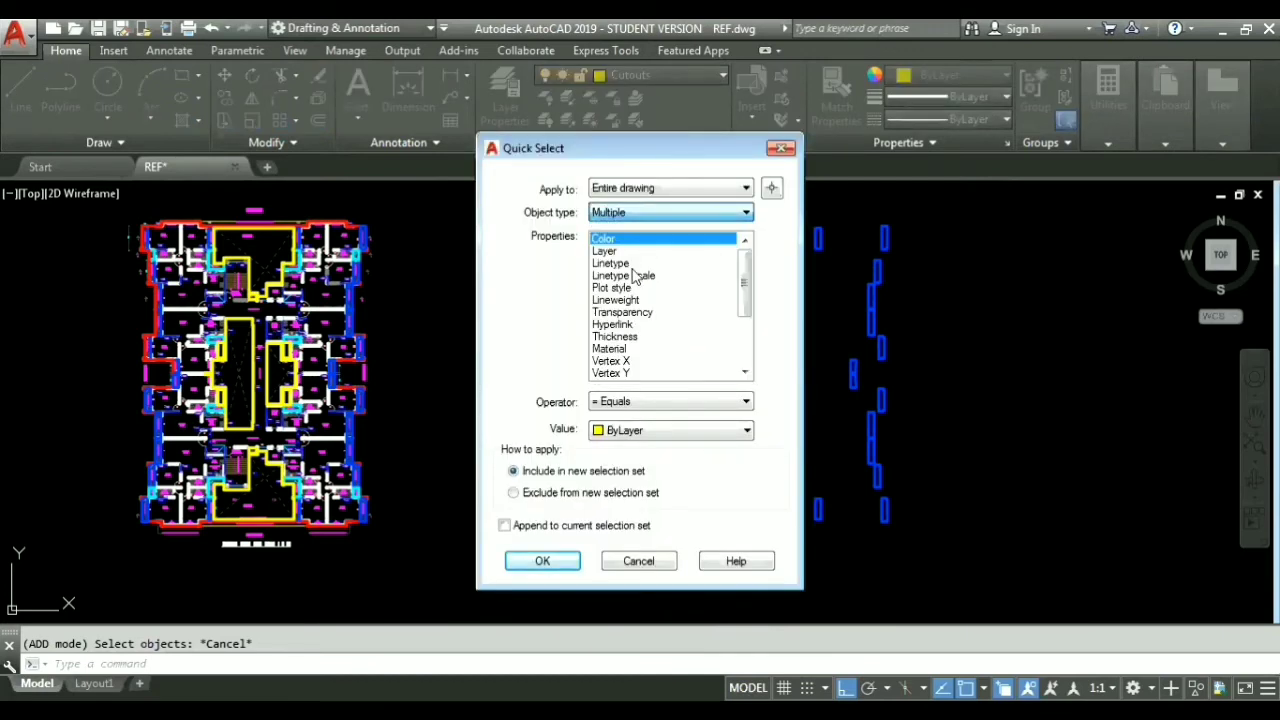
{"action": "left_click", "coordinate": [615, 252]}
{"action": "left_click", "coordinate": [656, 430]}
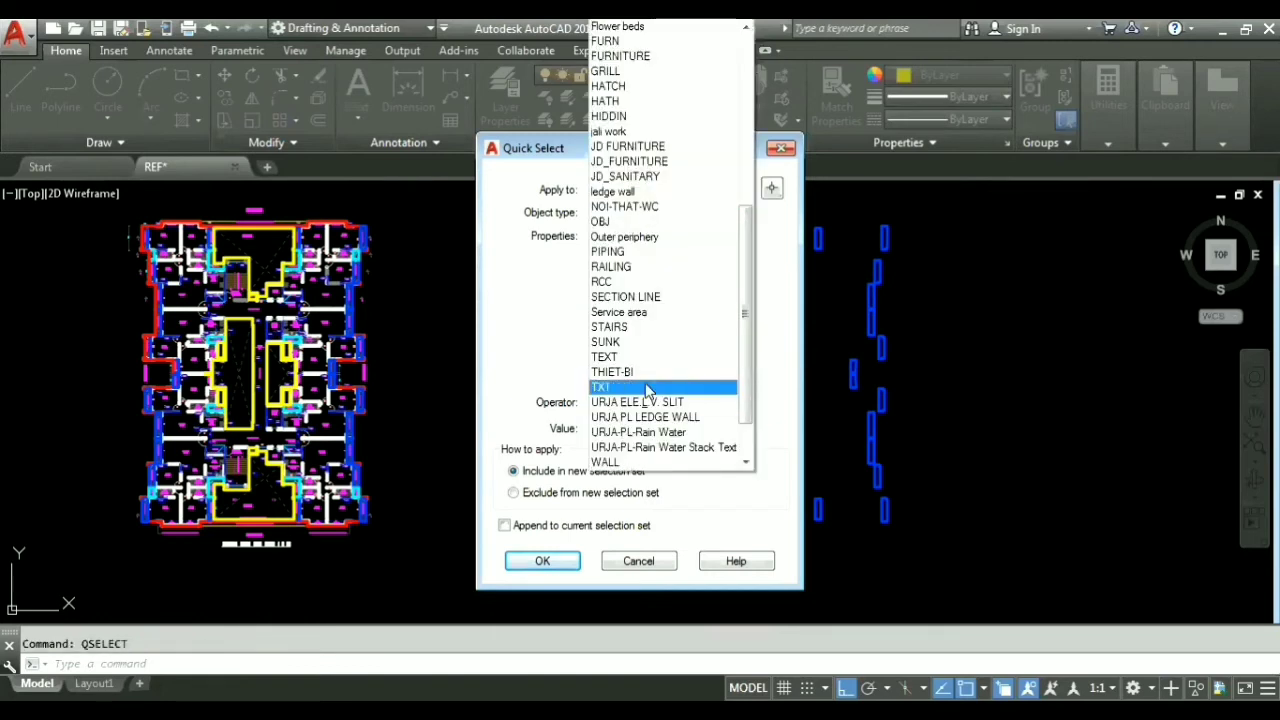
{"action": "scroll", "coordinate": [651, 370], "scroll_direction": "up", "scroll_amount": 7}
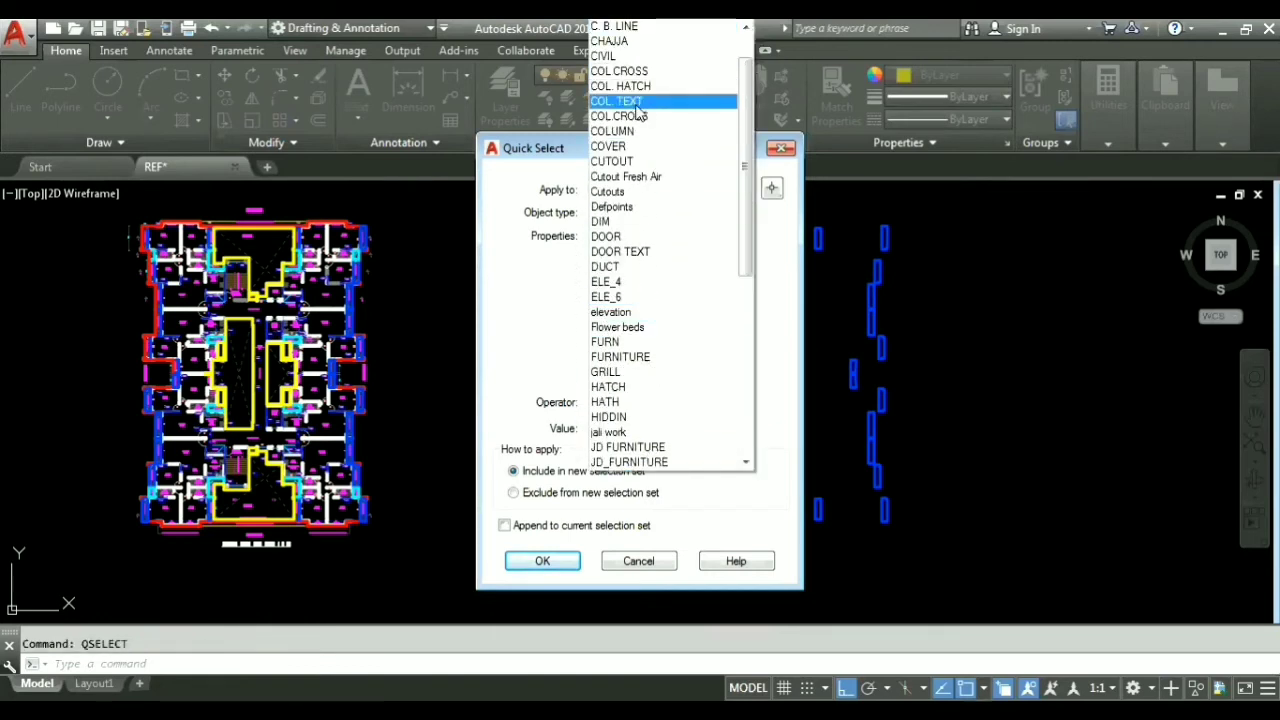
{"action": "left_click", "coordinate": [622, 161]}
{"action": "left_click", "coordinate": [535, 566]}
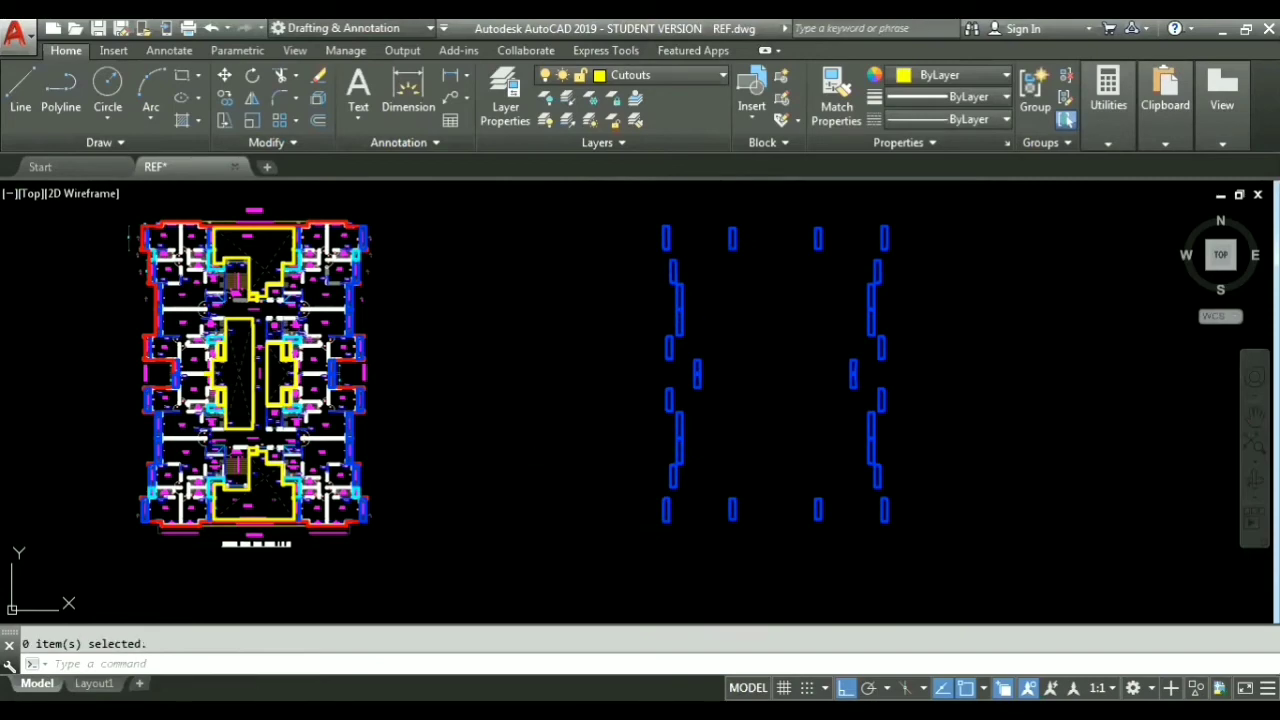
Step: Select the yellow outline of the large central cutout in the floor plan and extend the selection to all similar polylines
{"action": "scroll", "coordinate": [266, 391], "scroll_direction": "up", "scroll_amount": 5}
{"action": "middle_click_drag", "start_coordinate": [187, 365], "coordinate": [560, 452]}
{"action": "scroll", "coordinate": [560, 452], "scroll_direction": "up", "scroll_amount": 5}
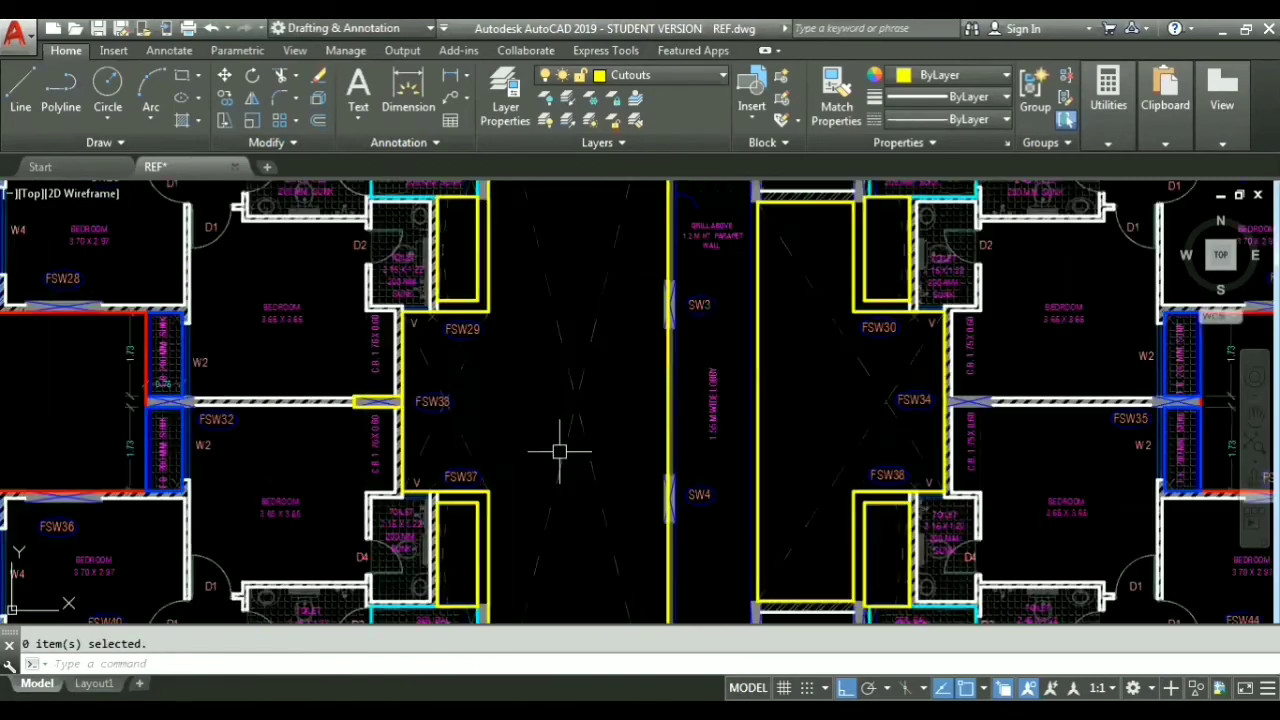
{"action": "left_click", "coordinate": [662, 387]}
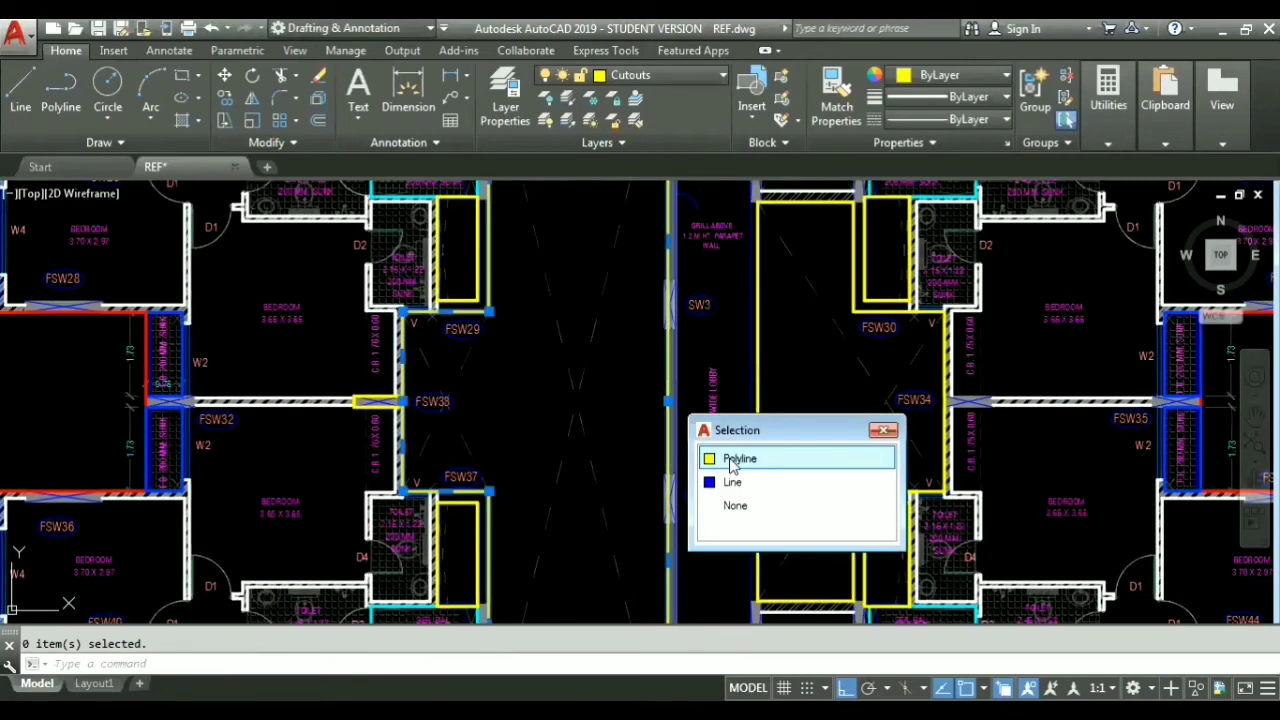
{"action": "left_click", "coordinate": [737, 451]}
{"action": "right_click", "coordinate": [673, 374]}
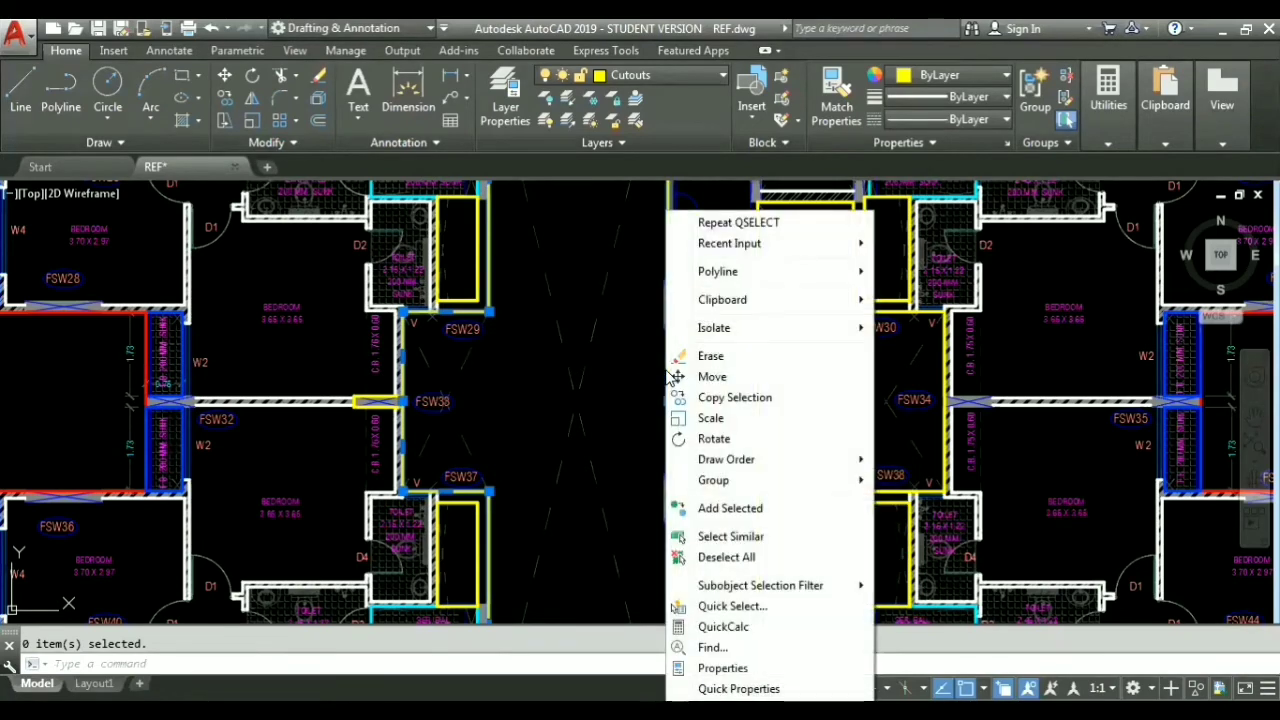
{"action": "left_click", "coordinate": [731, 537]}
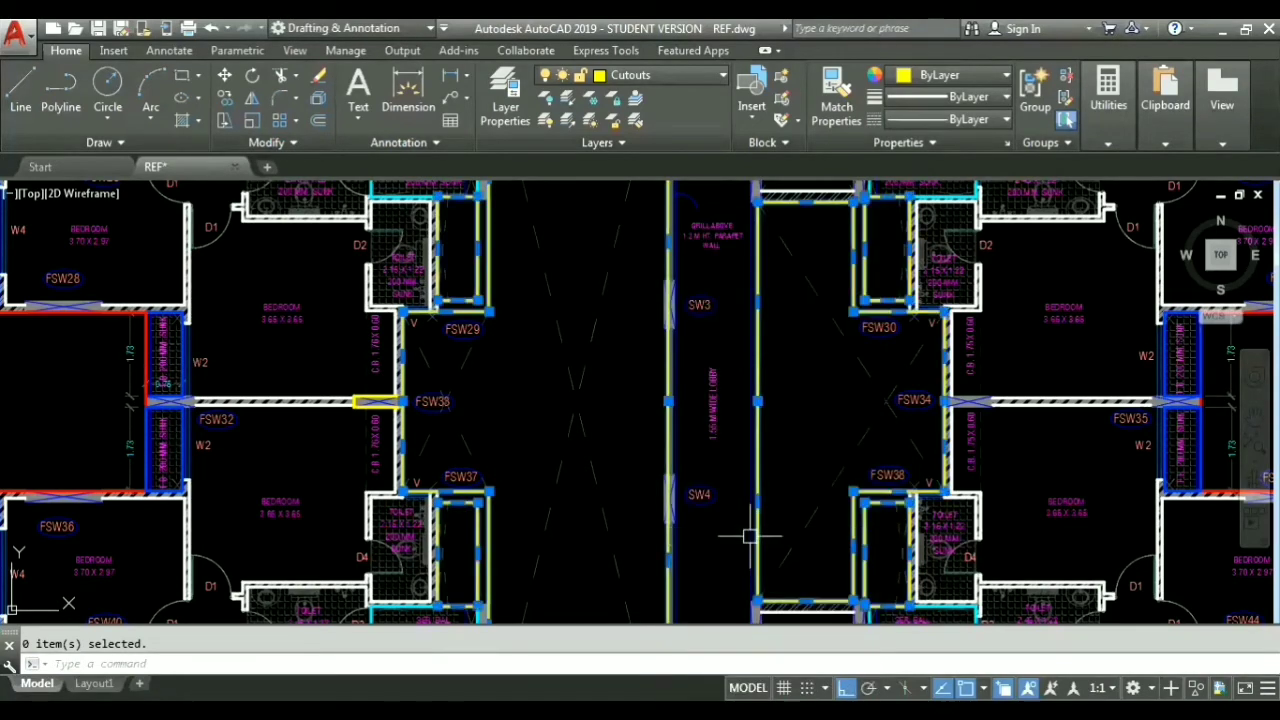
Step: Copy the selected cutout polylines among the copied flower beds, from the plan's northeast flower bed corner to the same corner of its copy
{"action": "scroll", "coordinate": [800, 480], "scroll_direction": "down", "scroll_amount": 5}
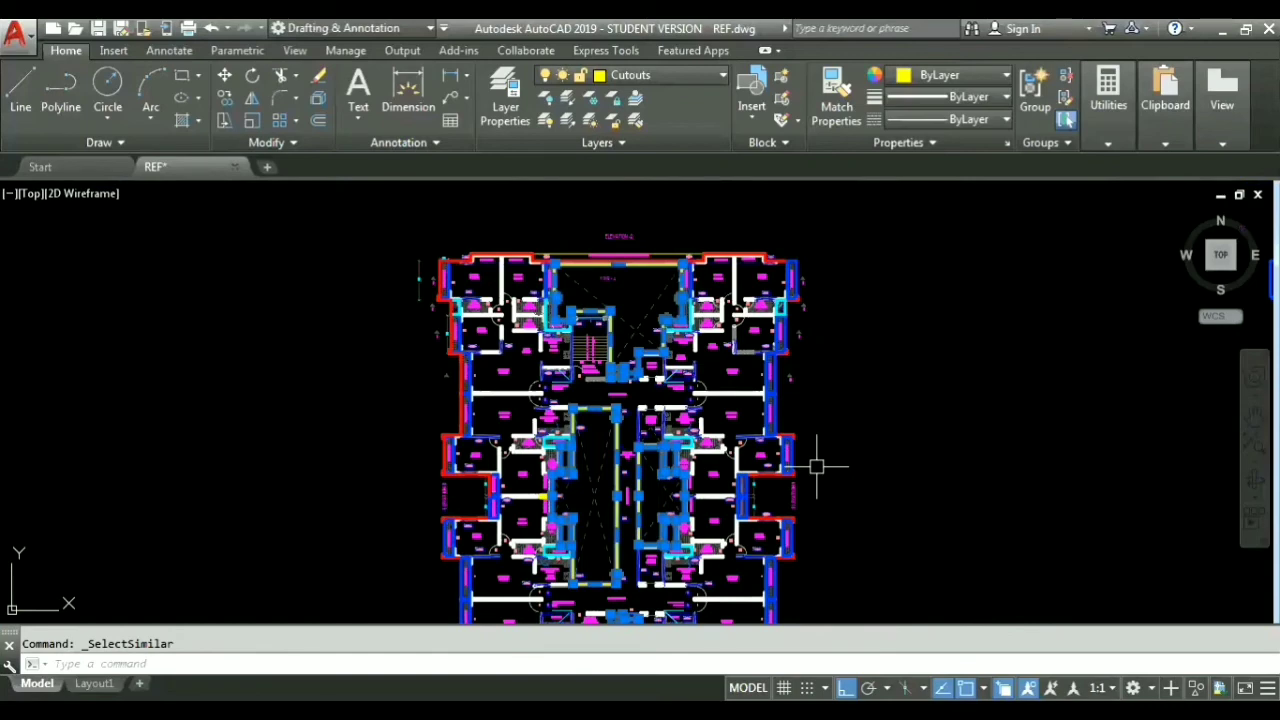
{"action": "scroll", "coordinate": [714, 389], "scroll_direction": "up", "scroll_amount": 6}
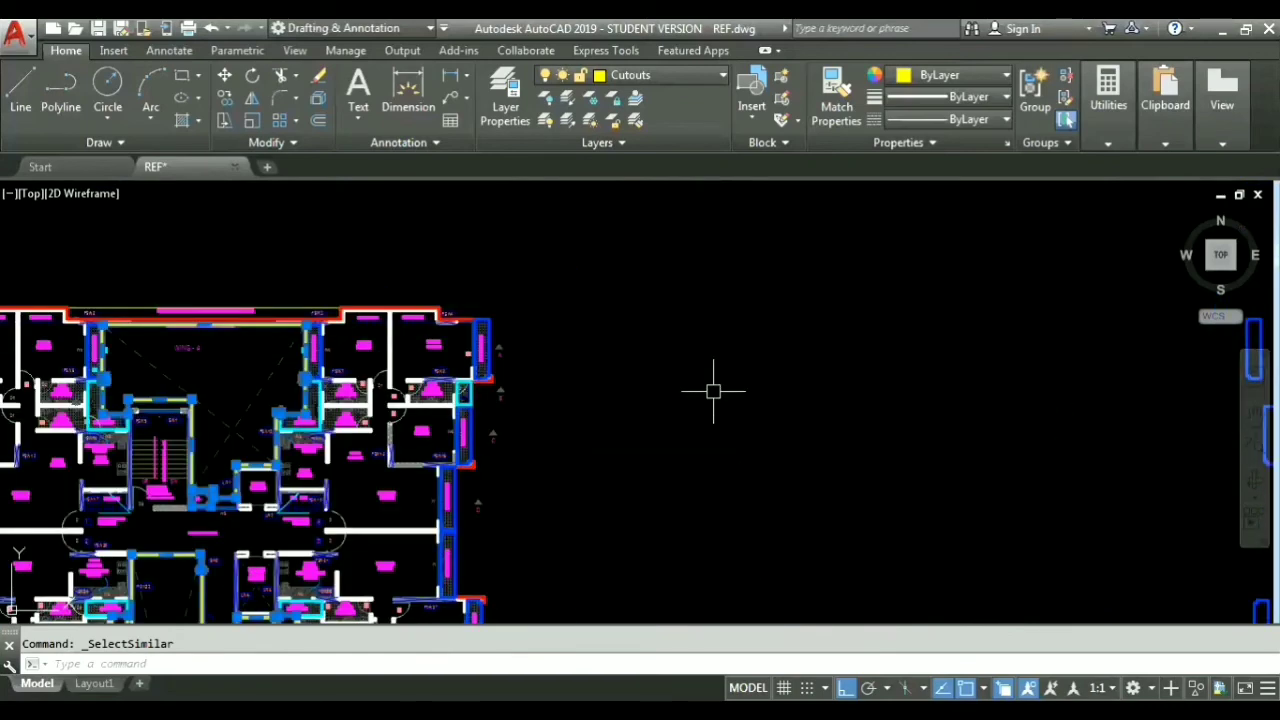
{"action": "type", "text": "co"}
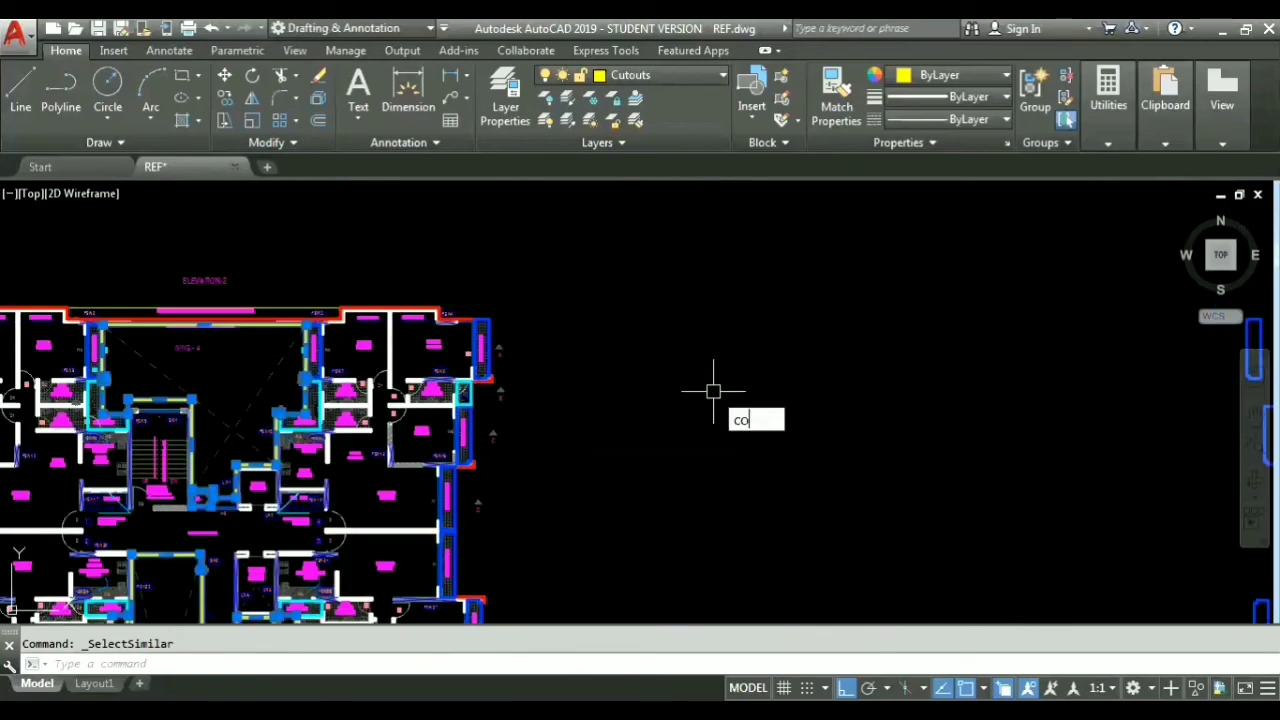
{"action": "key", "text": "Return"}
{"action": "scroll", "coordinate": [495, 310], "scroll_direction": "up", "scroll_amount": 3}
{"action": "left_click", "coordinate": [489, 330]}
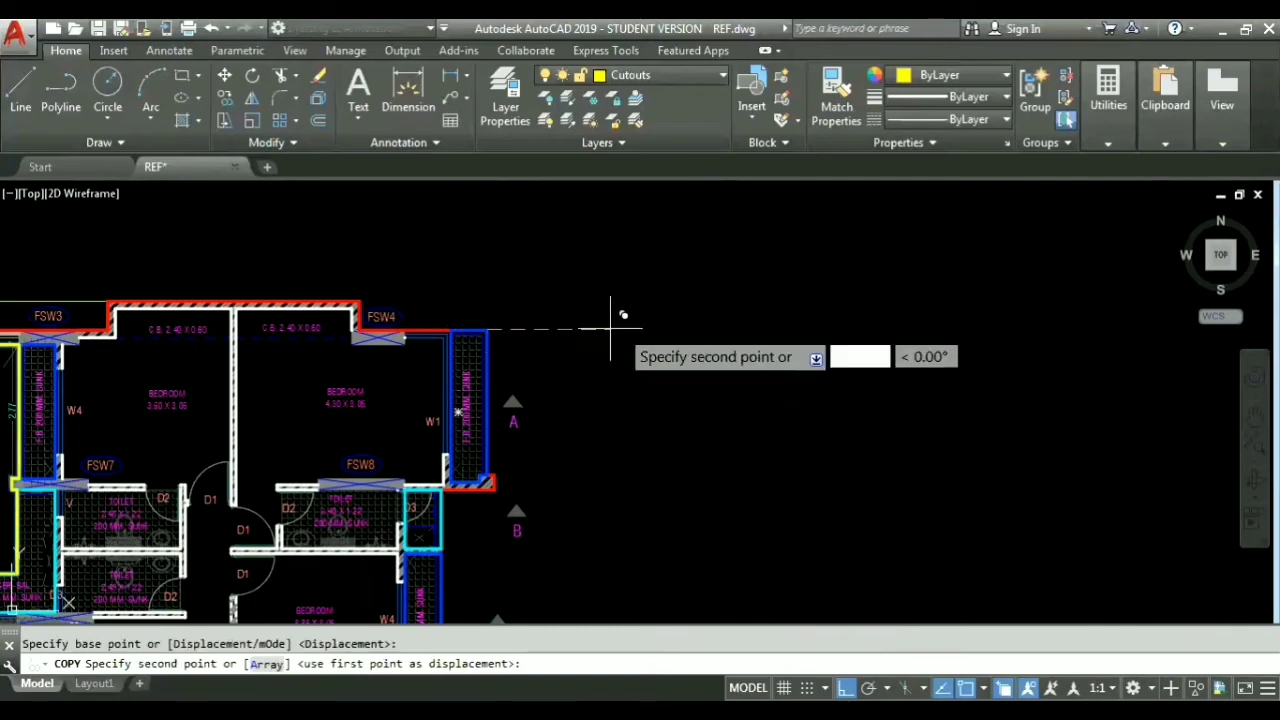
{"action": "scroll", "coordinate": [620, 330], "scroll_direction": "down", "scroll_amount": 5}
{"action": "scroll", "coordinate": [846, 394], "scroll_direction": "up", "scroll_amount": 8}
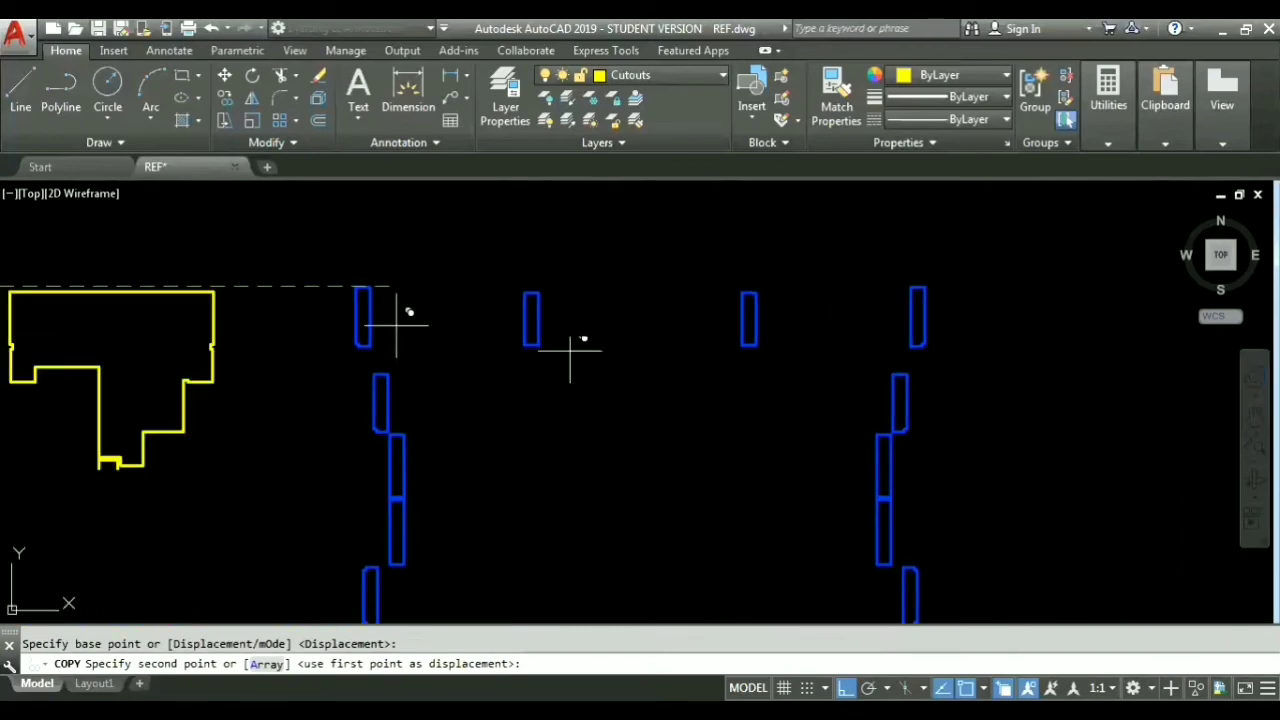
{"action": "left_click", "coordinate": [922, 300]}
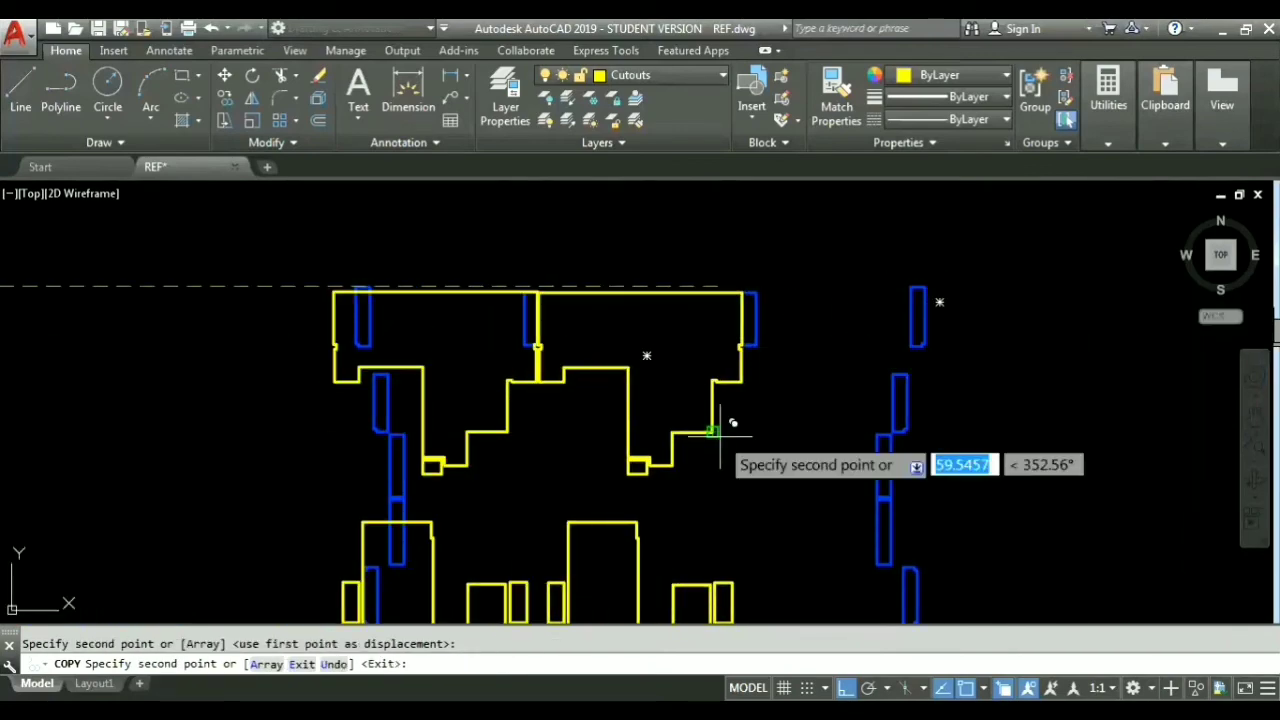
{"action": "scroll", "coordinate": [719, 432], "scroll_direction": "down", "scroll_amount": 5}
{"action": "key", "text": "Escape"}
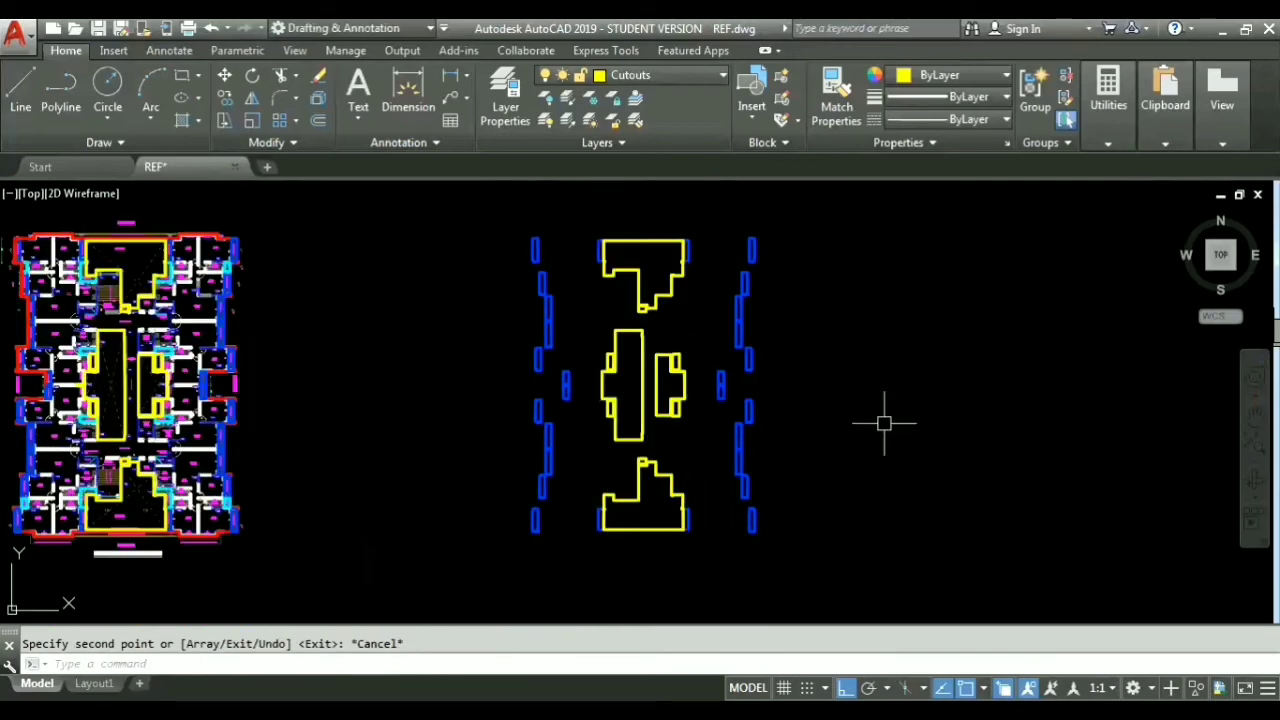
Step: Start AREA in add-object mode and total the southern cutout, the small one at its tip and the tall central cutout
{"action": "type", "text": "area"}
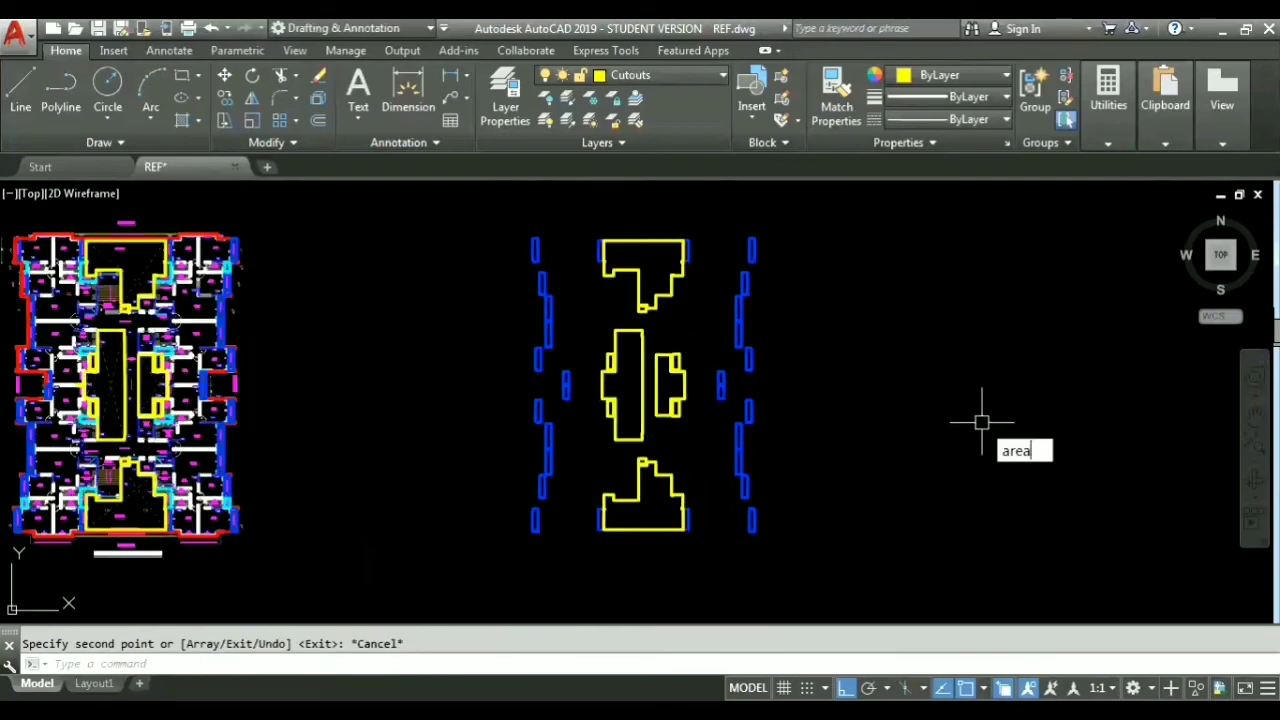
{"action": "key", "text": "Return"}
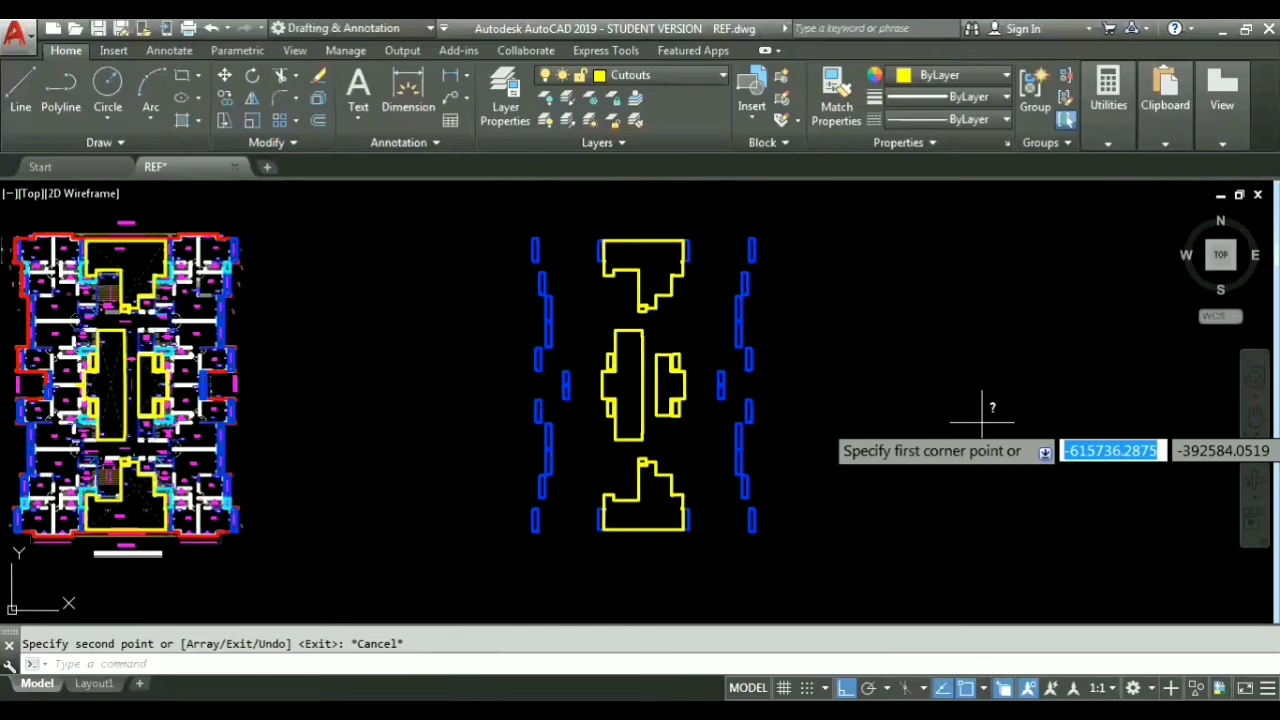
{"action": "type", "text": "a"}
{"action": "key", "text": "Return"}
{"action": "type", "text": "o"}
{"action": "key", "text": "Return"}
{"action": "left_click", "coordinate": [684, 505]}
{"action": "scroll", "coordinate": [643, 462], "scroll_direction": "up", "scroll_amount": 5}
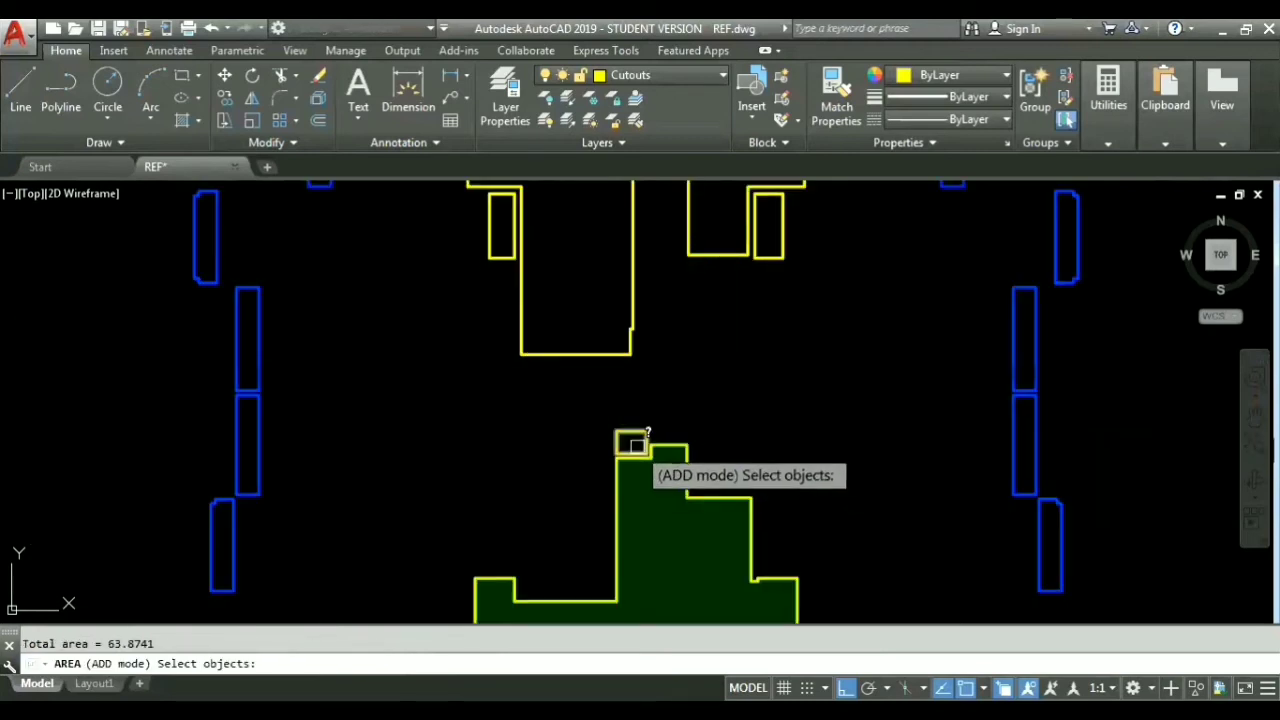
{"action": "left_click", "coordinate": [634, 340]}
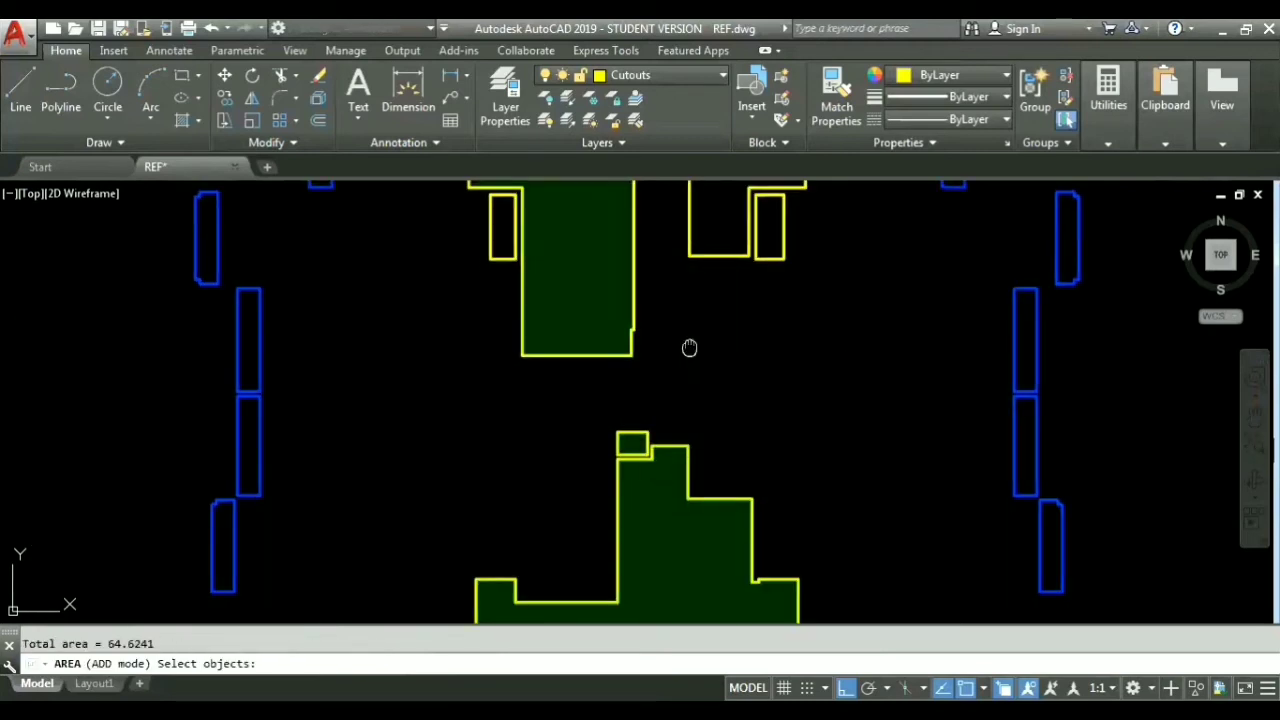
Step: Add the eastern central cutout and the four small rectangular cutouts beside the central shafts to the area total
{"action": "middle_click_drag", "start_coordinate": [689, 349], "coordinate": [724, 532]}
{"action": "left_click", "coordinate": [757, 442]}
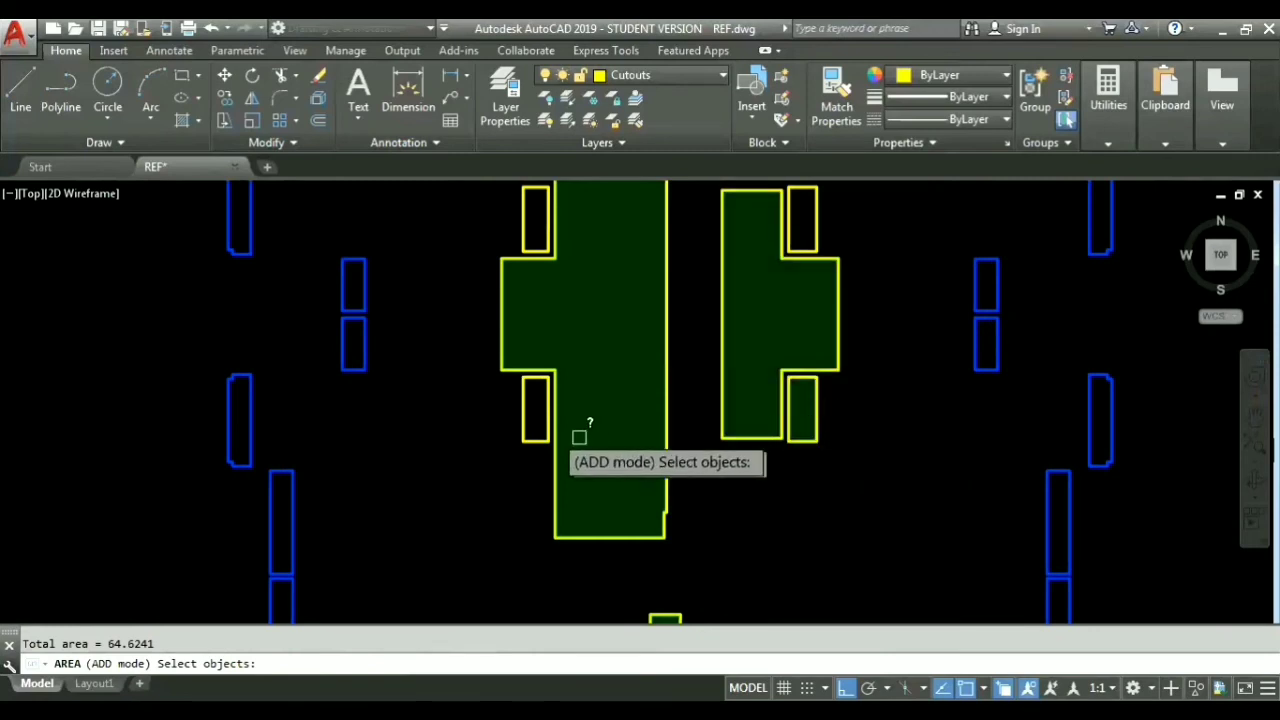
{"action": "left_click", "coordinate": [531, 409]}
{"action": "middle_click_drag", "start_coordinate": [489, 320], "coordinate": [481, 424]}
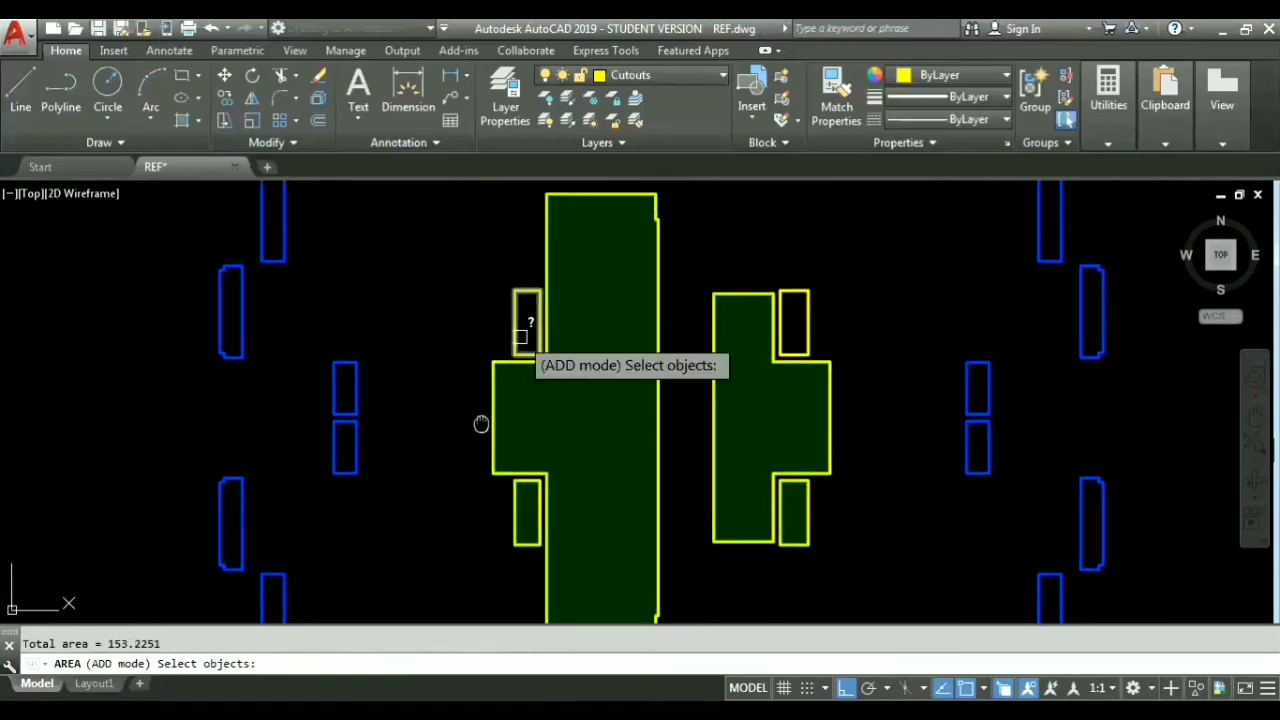
{"action": "left_click", "coordinate": [521, 337]}
{"action": "left_click", "coordinate": [797, 294]}
Step: Add the northern cutout and the small one at its tip to the total, then end the area calculation
{"action": "middle_click_drag", "start_coordinate": [800, 260], "coordinate": [757, 517]}
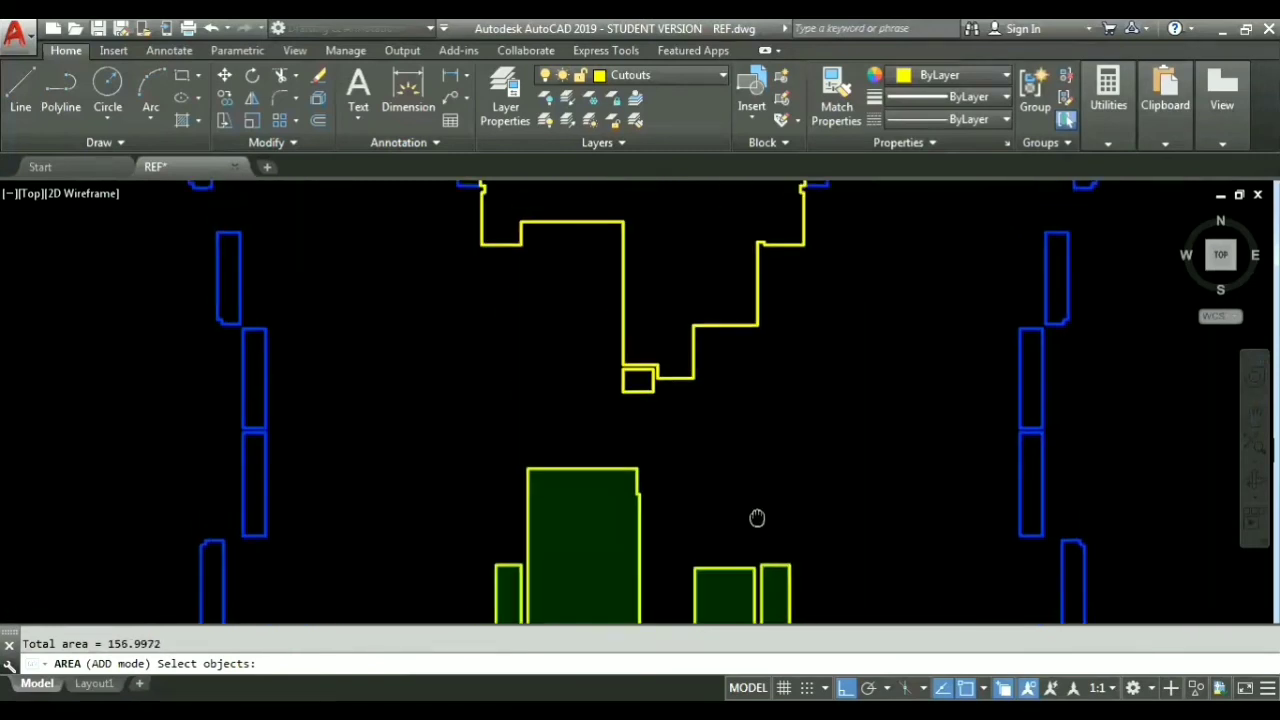
{"action": "left_click", "coordinate": [692, 362]}
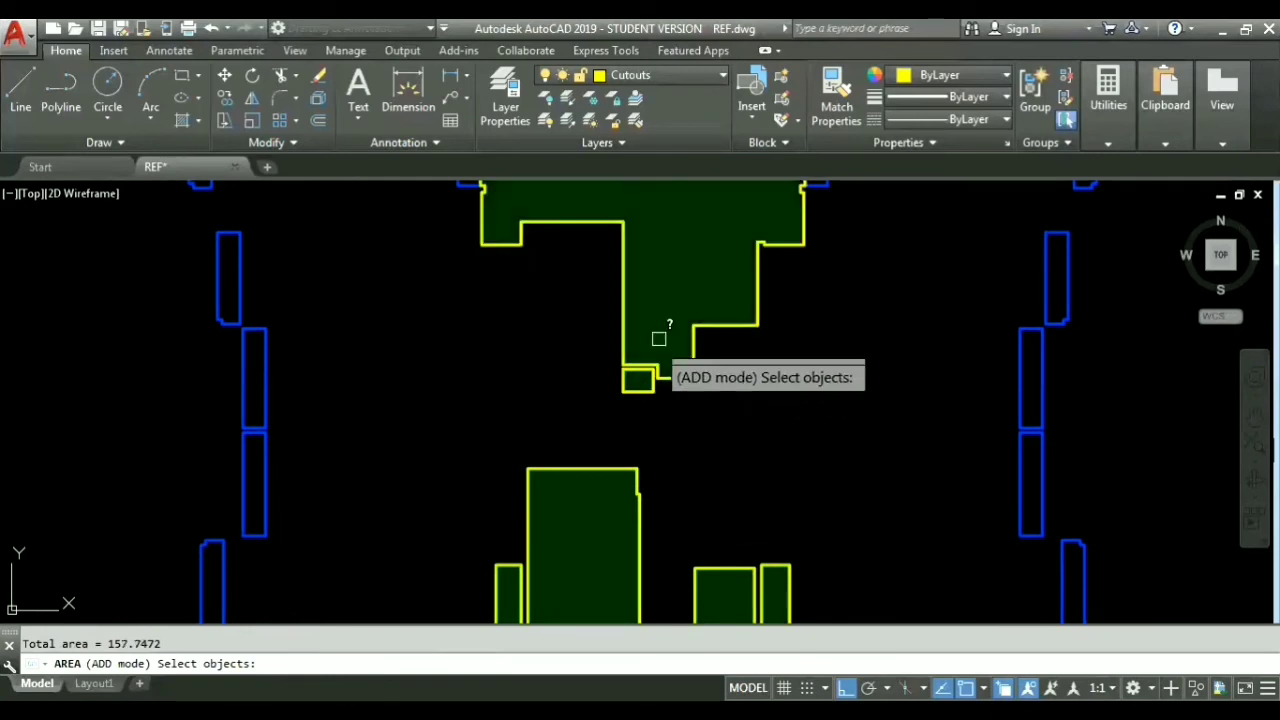
{"action": "scroll", "coordinate": [660, 338], "scroll_direction": "down", "scroll_amount": 2}
{"action": "scroll", "coordinate": [651, 365], "scroll_direction": "down", "scroll_amount": 2}
{"action": "middle_click_drag", "start_coordinate": [651, 371], "coordinate": [733, 175]}
{"action": "left_click", "coordinate": [748, 438]}
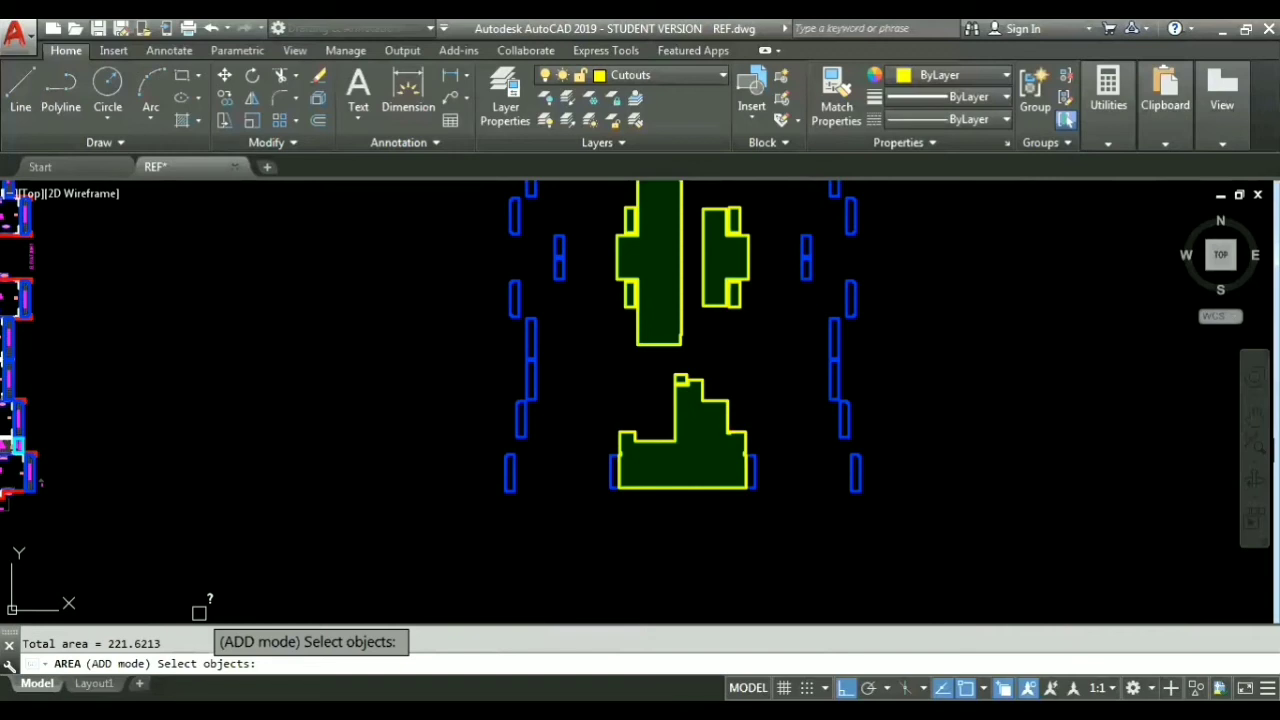
{"action": "key", "text": "Escape"}
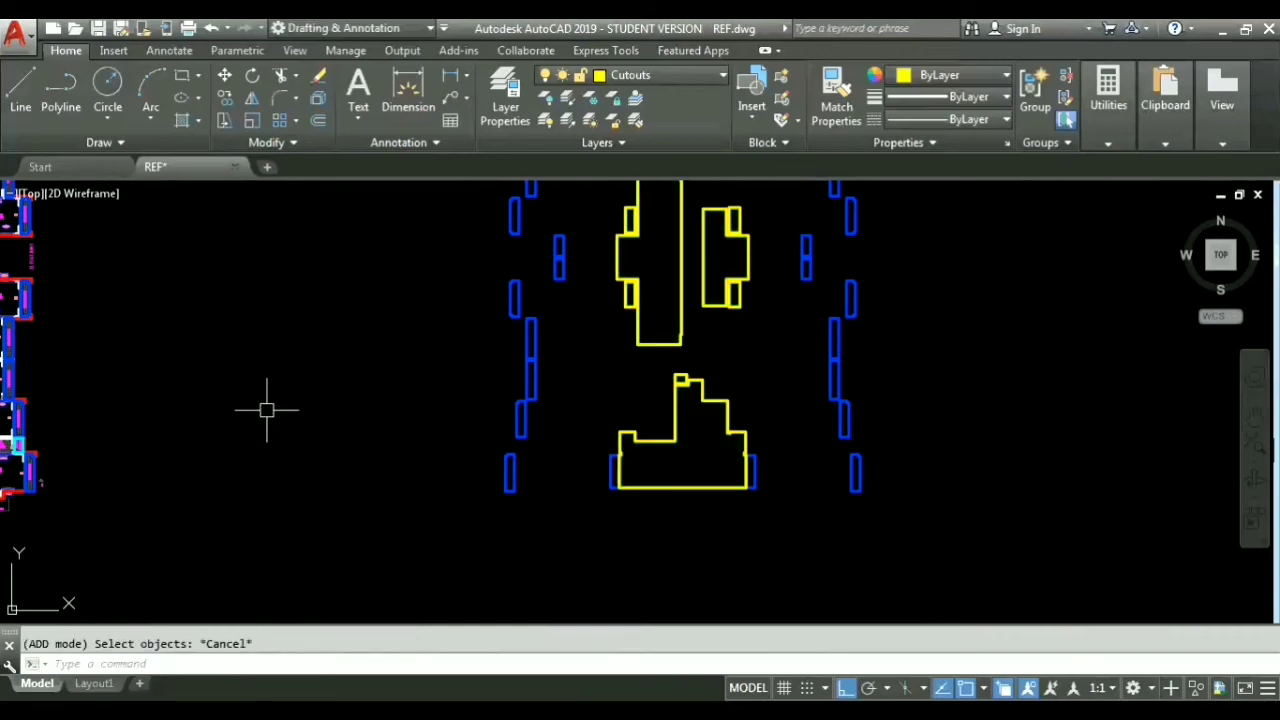
Step: Quick-select all polylines on the Service area layer in the entire drawing
{"action": "scroll", "coordinate": [267, 409], "scroll_direction": "down", "scroll_amount": 5}
{"action": "scroll", "coordinate": [274, 403], "scroll_direction": "up", "scroll_amount": 5}
{"action": "middle_click_drag", "start_coordinate": [257, 354], "coordinate": [600, 446]}
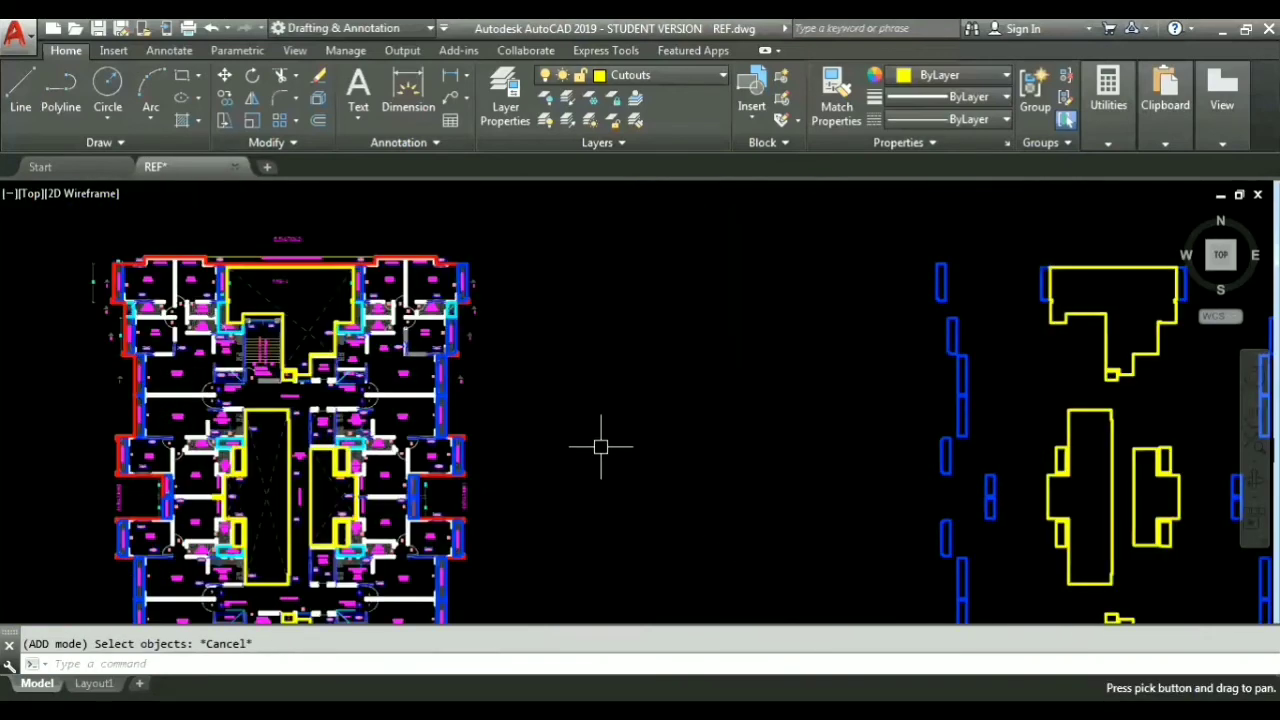
{"action": "scroll", "coordinate": [600, 446], "scroll_direction": "up", "scroll_amount": 4}
{"action": "mouse_move", "coordinate": [546, 409]}
{"action": "middle_mouse_down"}
{"action": "mouse_move", "coordinate": [1190, 390]}
{"action": "mouse_move", "coordinate": [995, 450]}
{"action": "middle_mouse_up"}
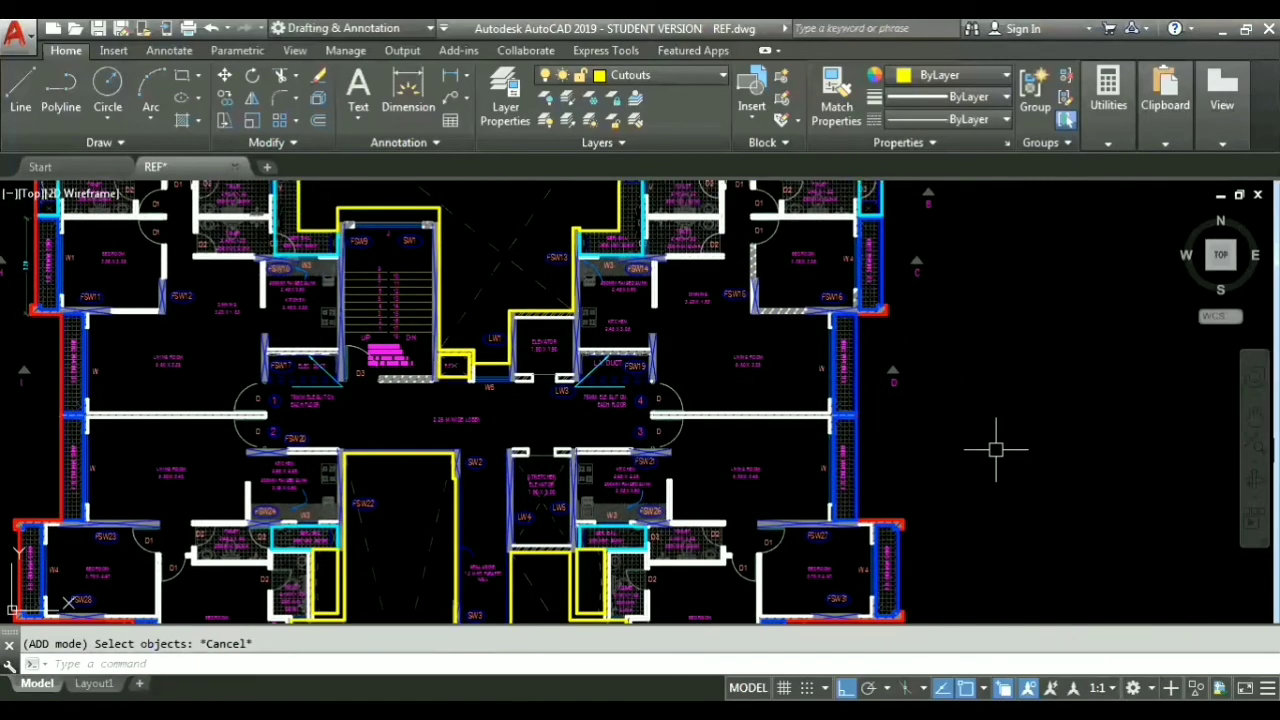
{"action": "type", "text": "qselect"}
{"action": "key", "text": "Return"}
{"action": "left_click", "coordinate": [668, 212]}
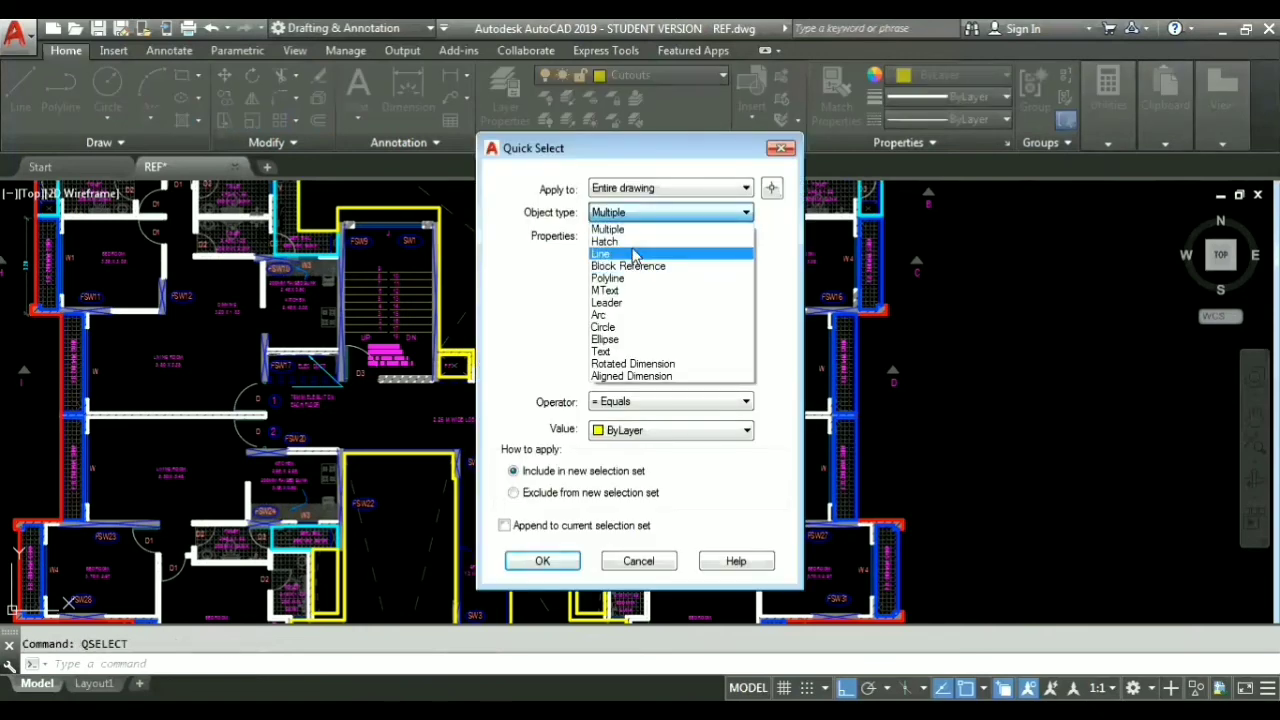
{"action": "left_click", "coordinate": [628, 278]}
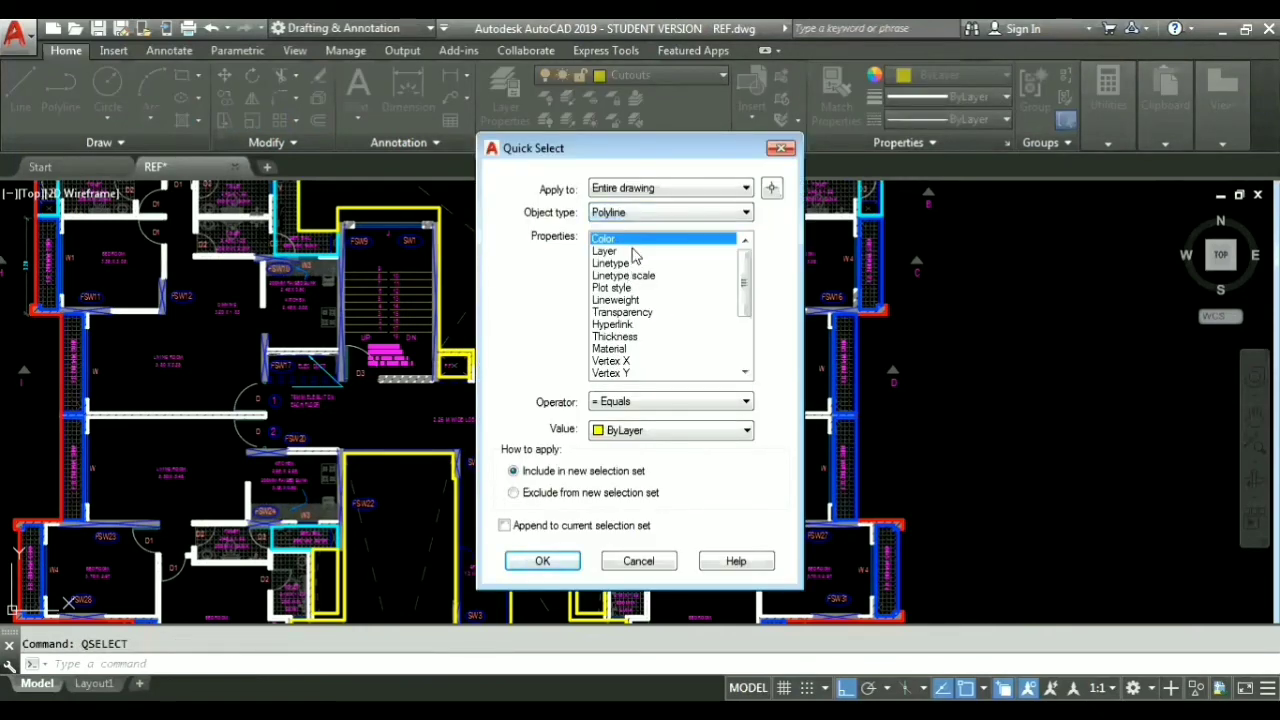
{"action": "left_click", "coordinate": [615, 251]}
{"action": "left_click", "coordinate": [657, 432]}
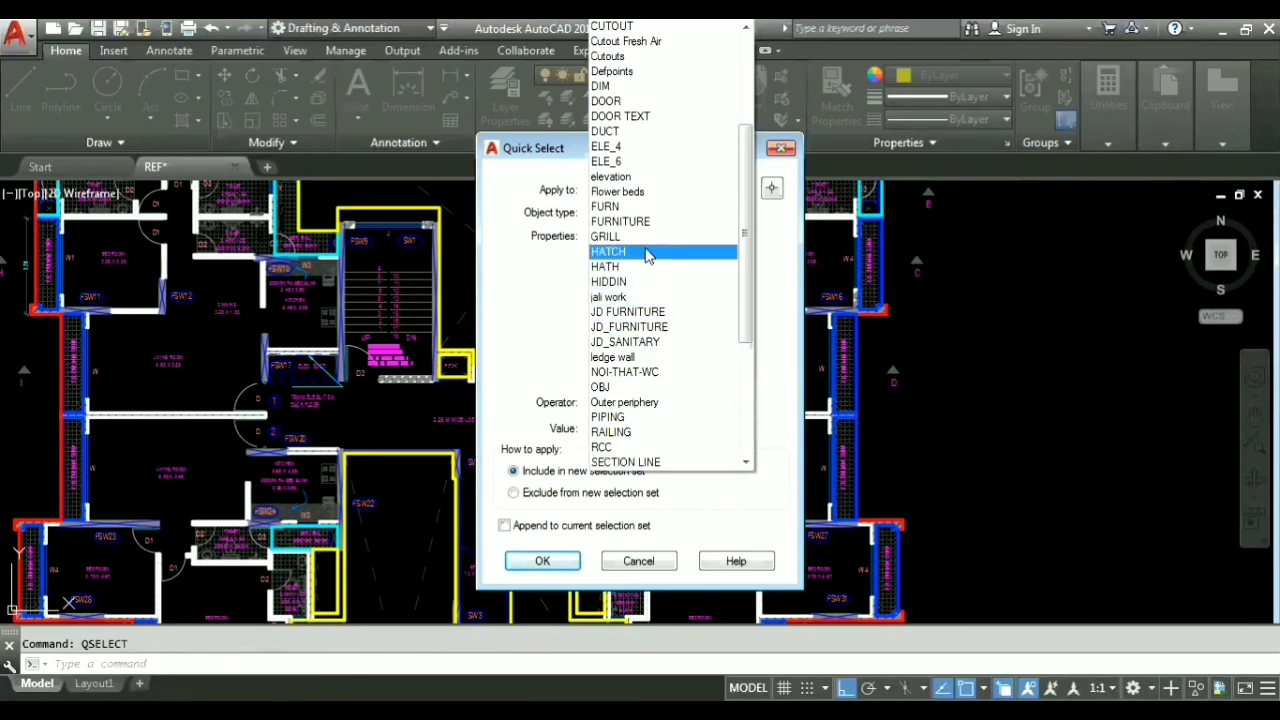
{"action": "scroll", "coordinate": [640, 430], "scroll_direction": "down", "scroll_amount": 1}
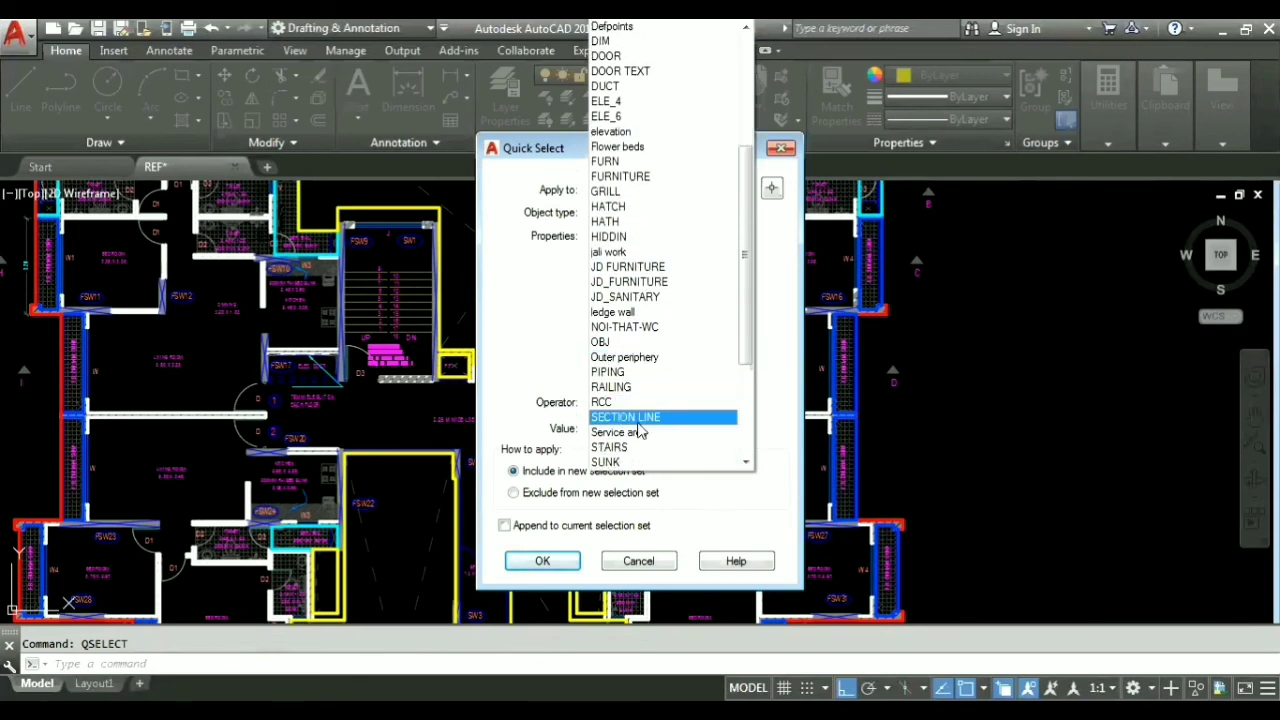
{"action": "left_click", "coordinate": [630, 432]}
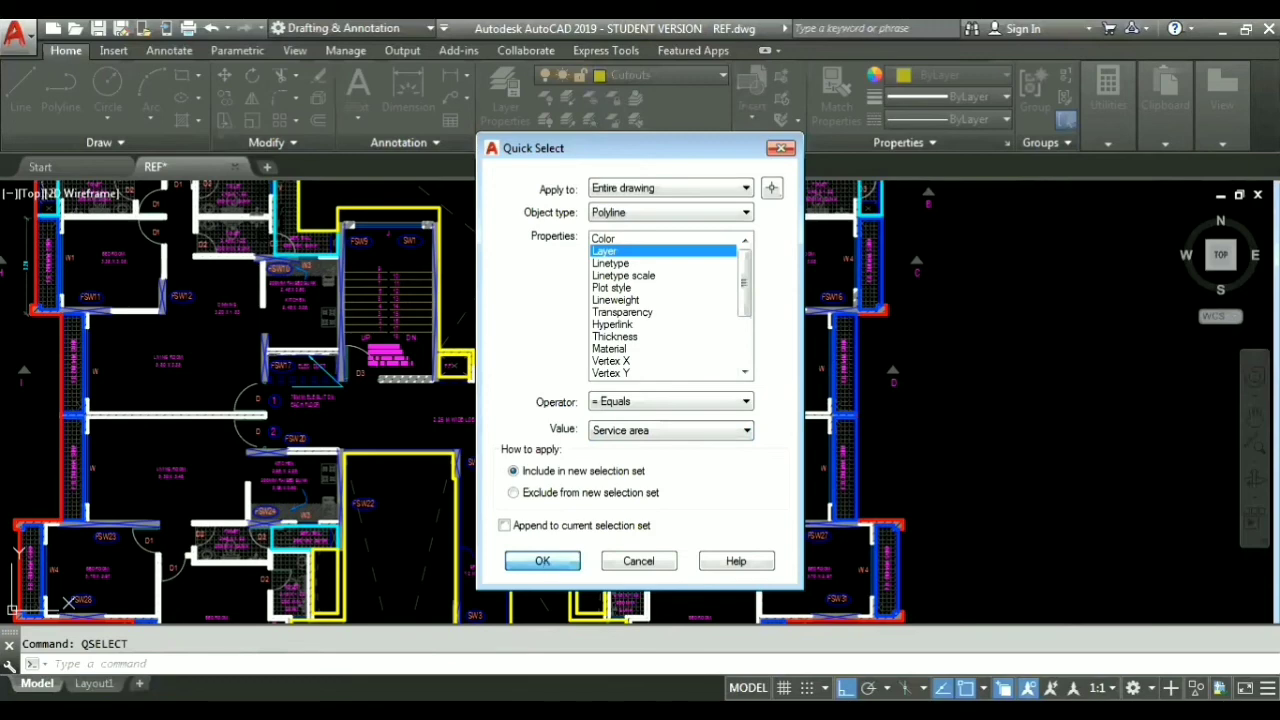
{"action": "left_click", "coordinate": [542, 561]}
{"action": "scroll", "coordinate": [677, 437], "scroll_direction": "down", "scroll_amount": 4}
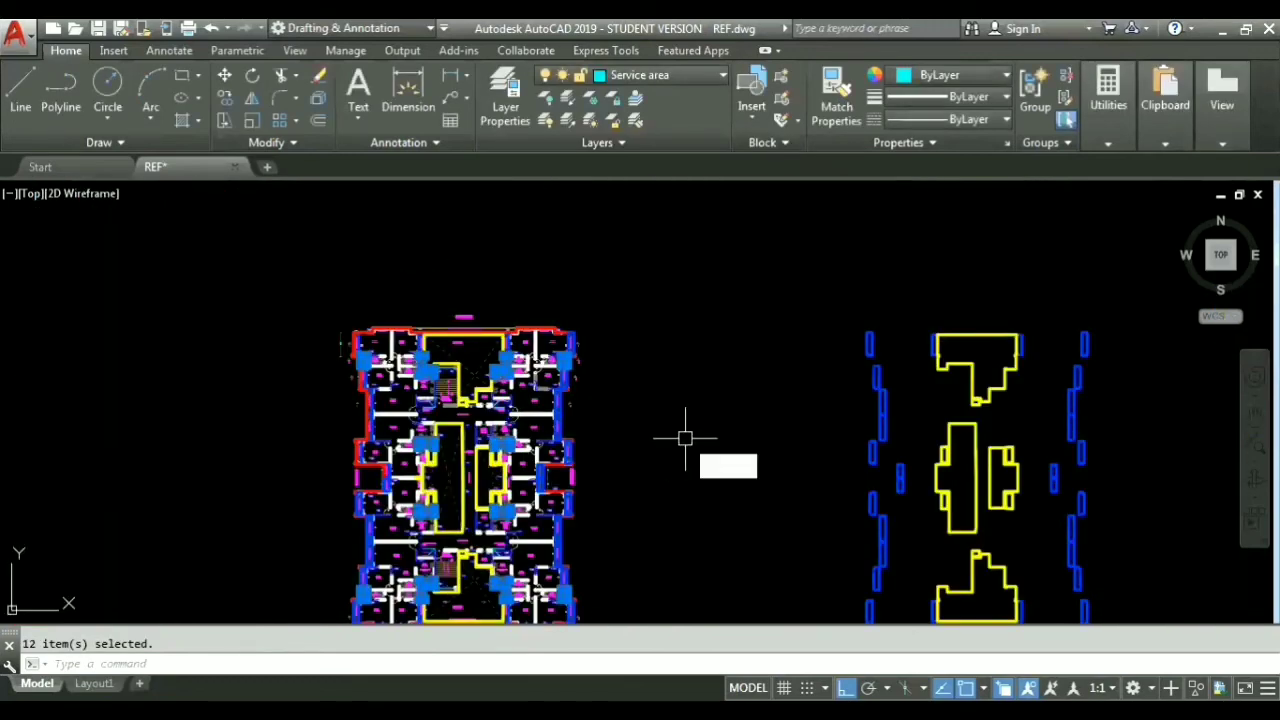
Step: Copy the selected service area outlines onto the separate cutout and flower bed outlines, using the plan's northeast corner as base point
{"action": "key", "text": "Return"}
{"action": "scroll", "coordinate": [637, 355], "scroll_direction": "up", "scroll_amount": 7}
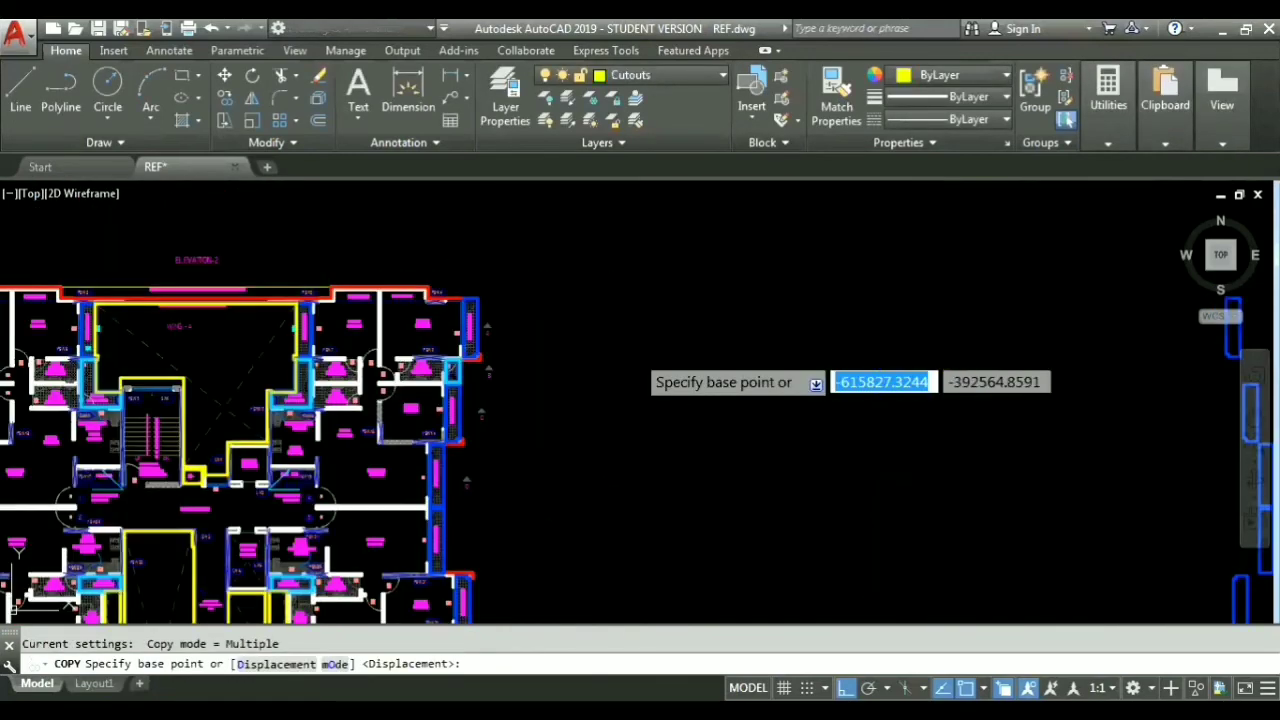
{"action": "left_click", "coordinate": [512, 300]}
{"action": "scroll", "coordinate": [514, 300], "scroll_direction": "down", "scroll_amount": 5}
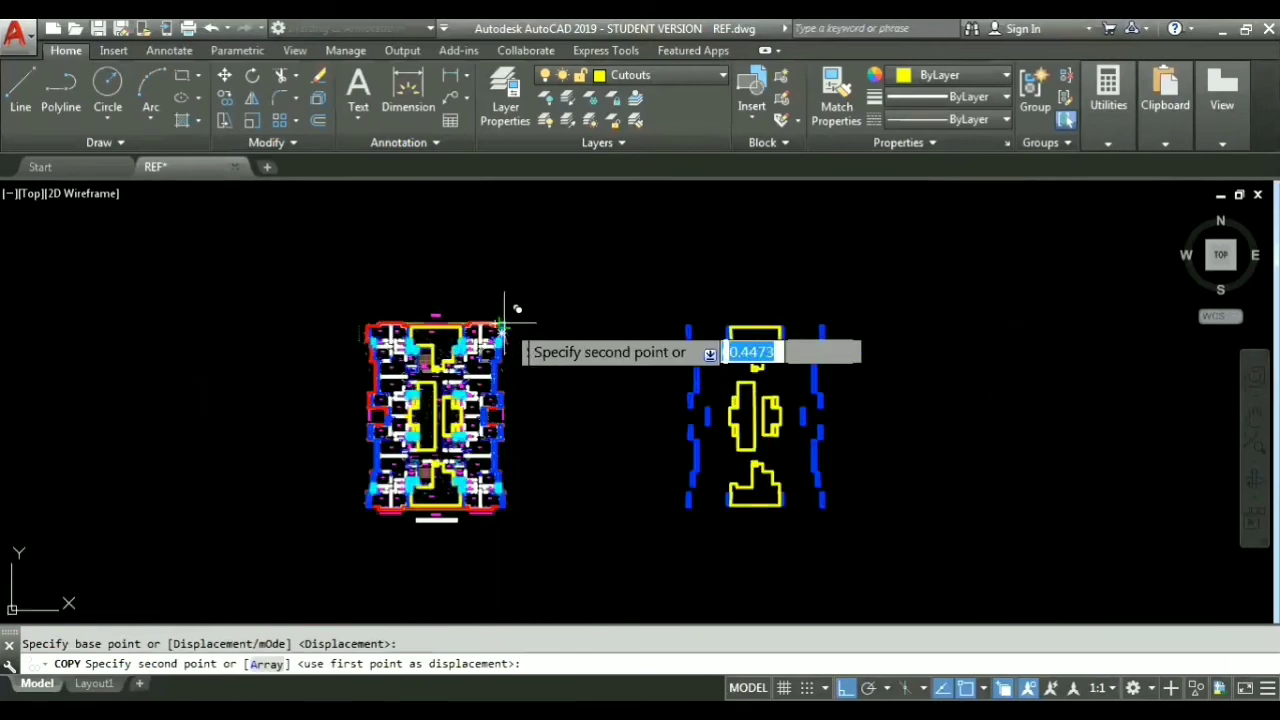
{"action": "scroll", "coordinate": [890, 315], "scroll_direction": "up", "scroll_amount": 5}
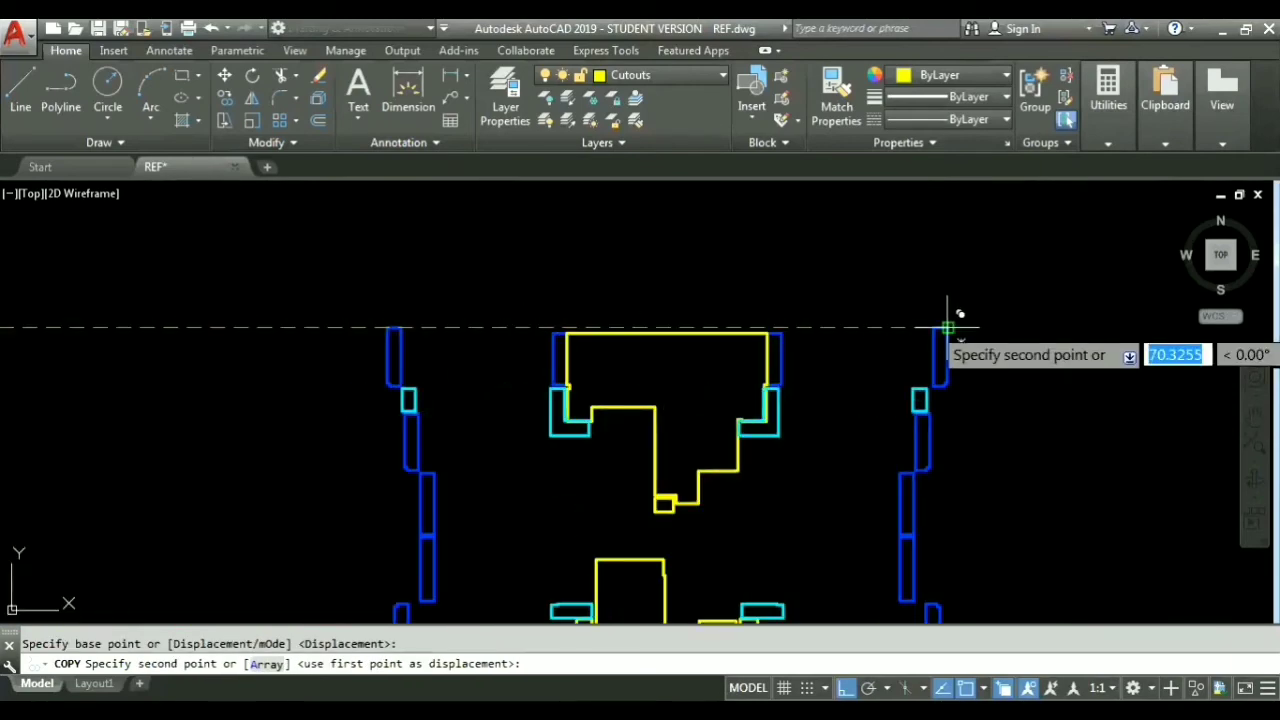
{"action": "left_click", "coordinate": [938, 327]}
{"action": "key", "text": "Escape"}
Step: Start AREA in add-object mode and total the four northern service areas: two small outer rectangles and two L-shaped ones
{"action": "scroll", "coordinate": [246, 360], "scroll_direction": "down", "scroll_amount": 3}
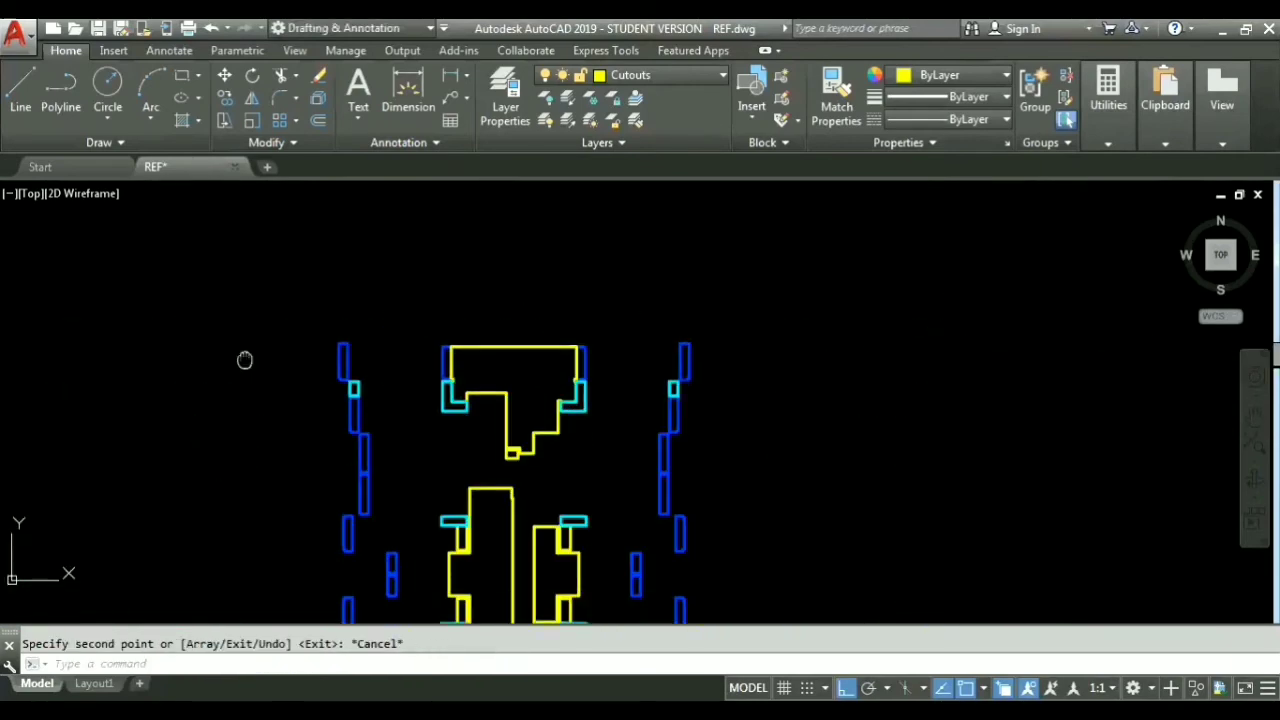
{"action": "type", "text": "area"}
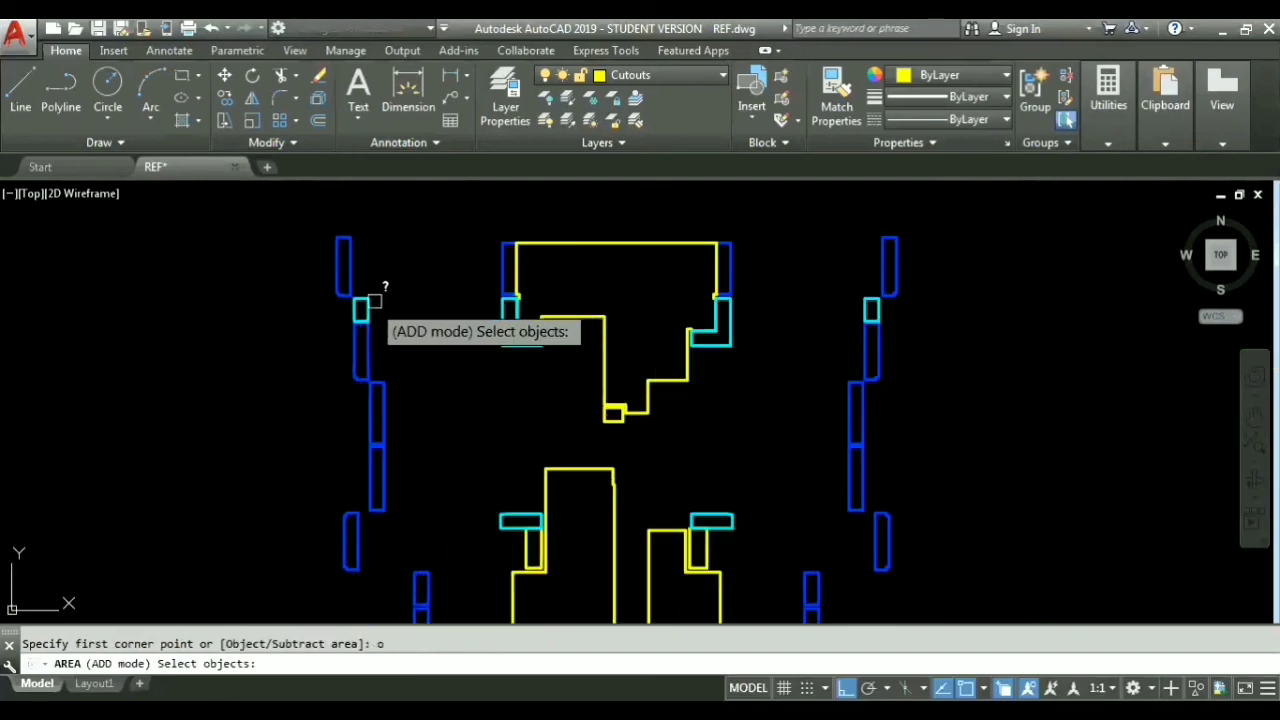
{"action": "left_click", "coordinate": [369, 304]}
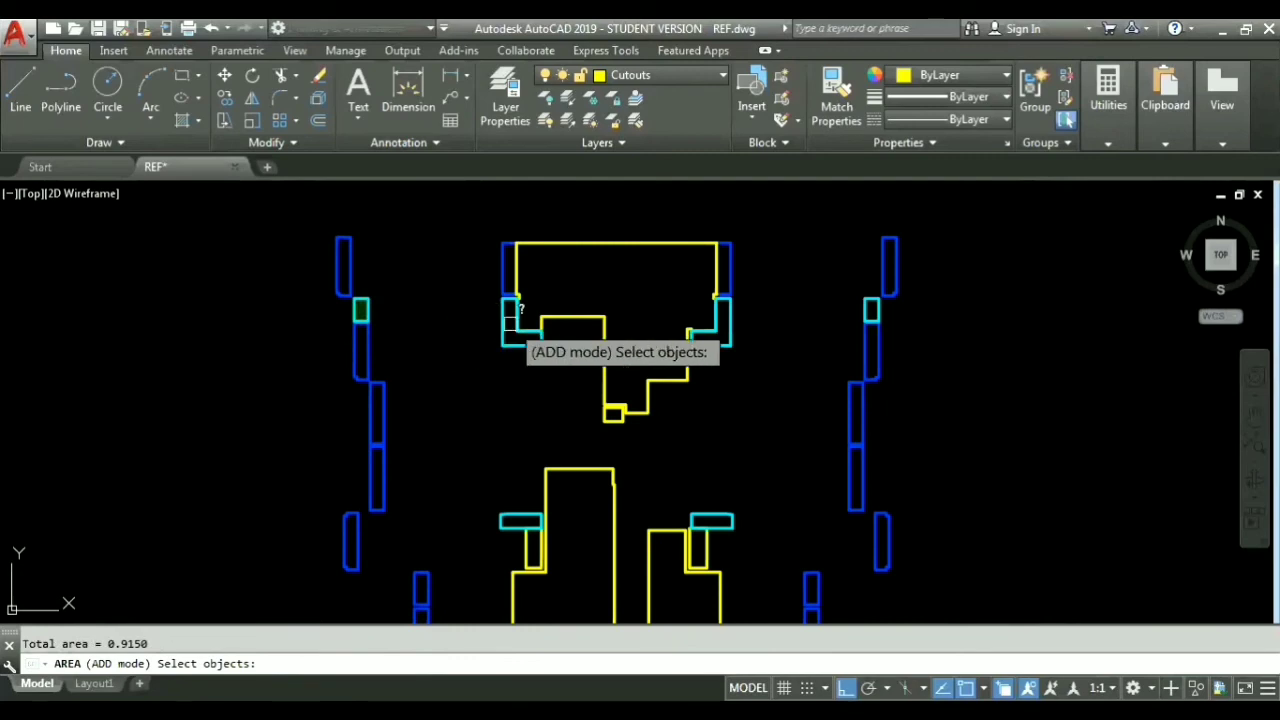
{"action": "left_click", "coordinate": [500, 320]}
{"action": "left_click", "coordinate": [720, 309]}
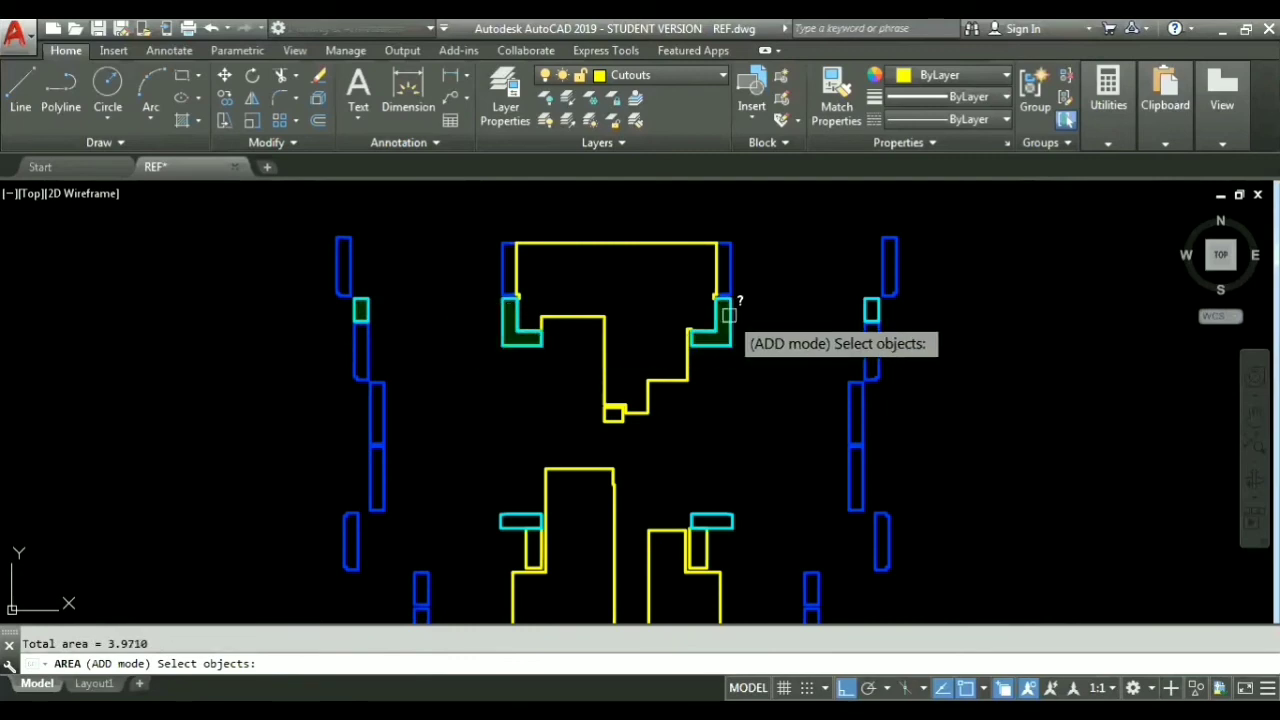
{"action": "left_click", "coordinate": [869, 304]}
Step: Add the four small horizontal service areas around the central cutouts to the area total
{"action": "middle_click_drag", "start_coordinate": [743, 508], "coordinate": [760, 395]}
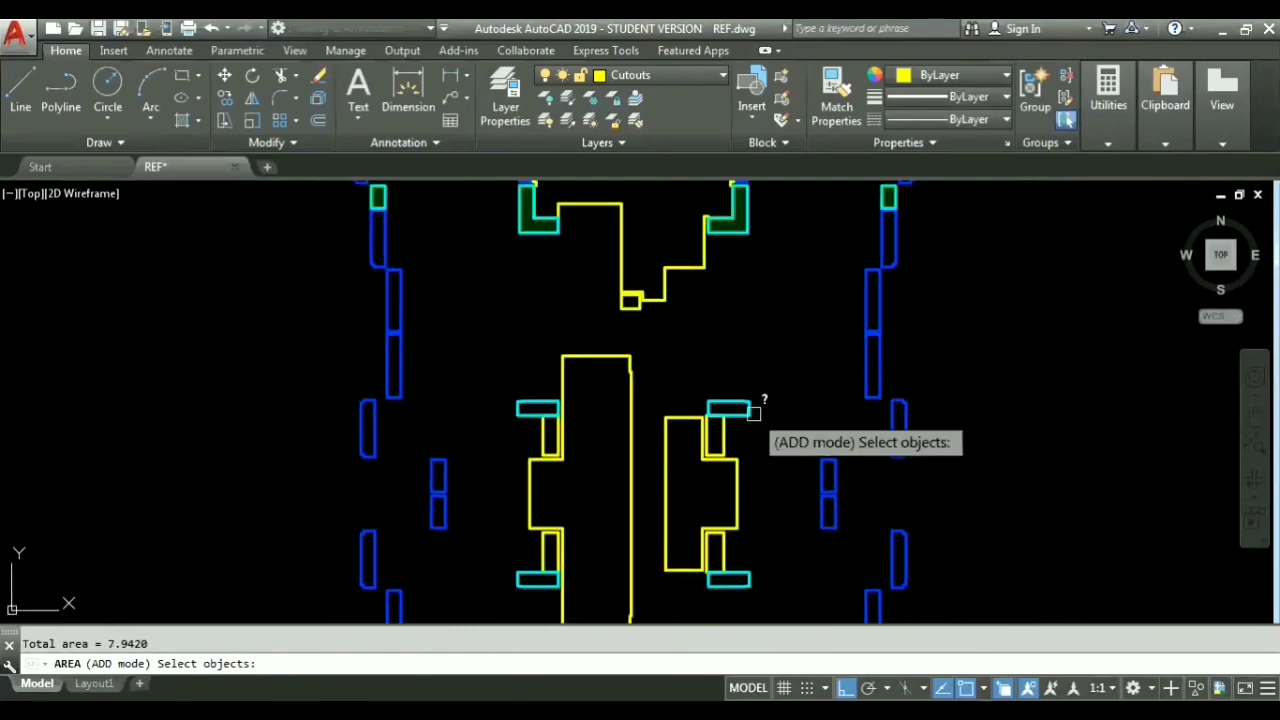
{"action": "middle_click_drag", "start_coordinate": [476, 512], "coordinate": [508, 387]}
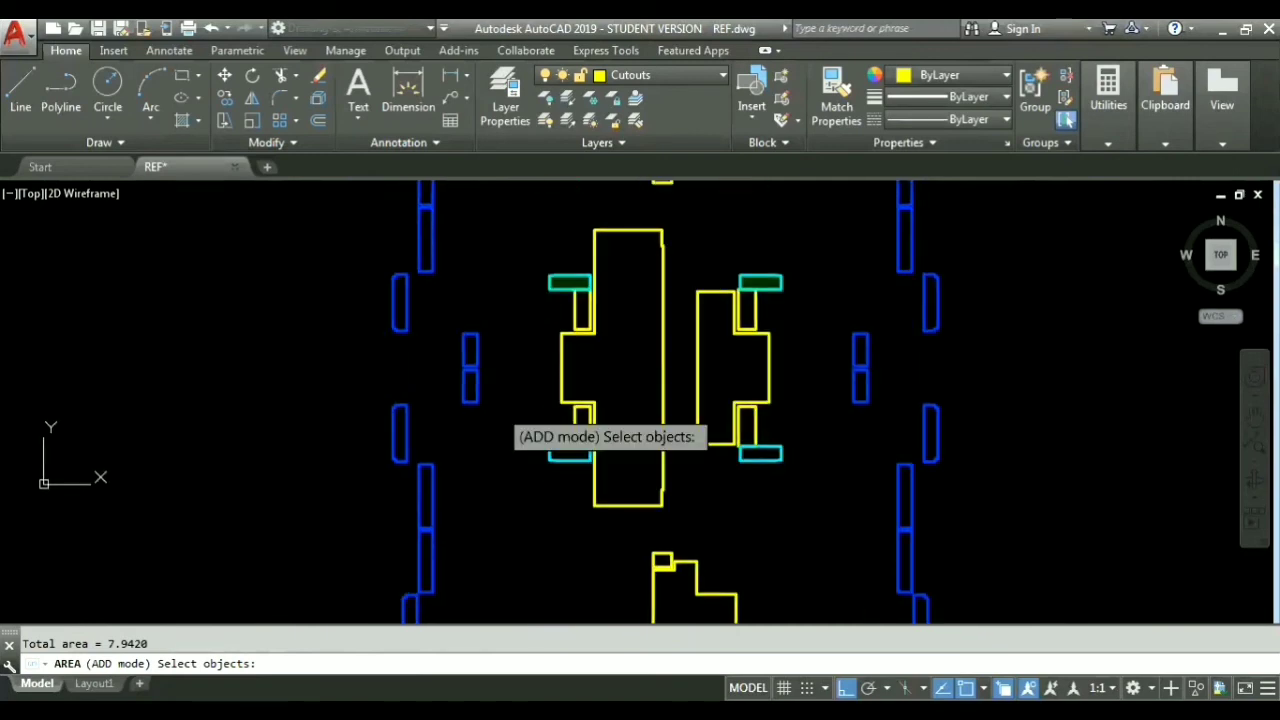
{"action": "left_click", "coordinate": [549, 453]}
{"action": "left_click", "coordinate": [760, 453]}
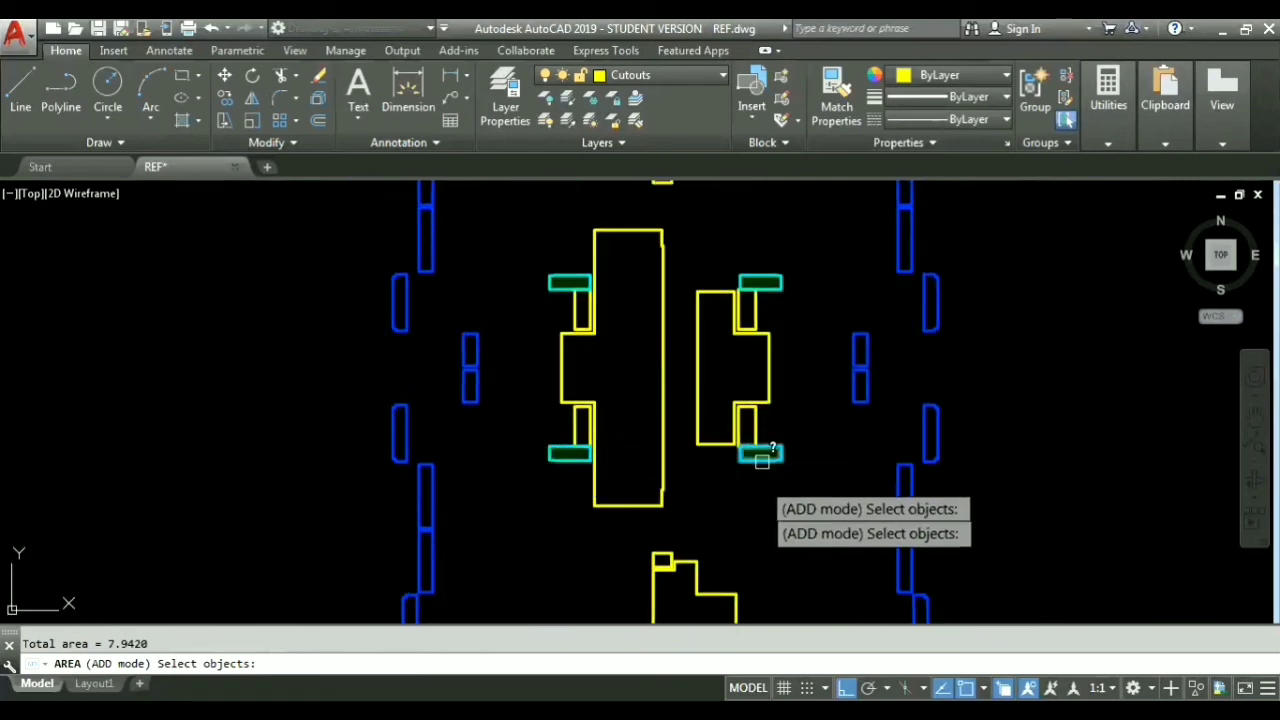
Step: Add the four southern service areas, two L-shaped and two small outer rectangles, to the total, then end the area calculation
{"action": "middle_click_drag", "start_coordinate": [760, 453], "coordinate": [780, 309]}
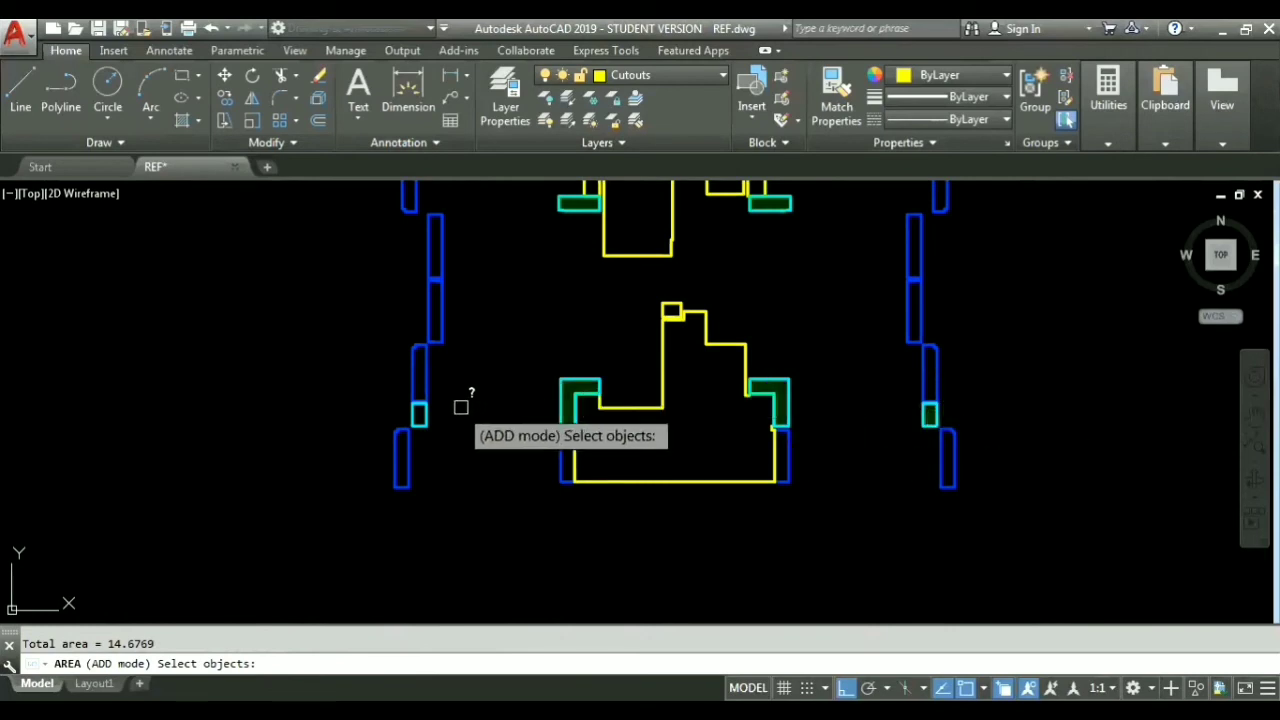
{"action": "left_click", "coordinate": [429, 414]}
{"action": "middle_click_drag", "start_coordinate": [500, 286], "coordinate": [476, 593]}
{"action": "scroll", "coordinate": [476, 593], "scroll_direction": "down", "scroll_amount": 4}
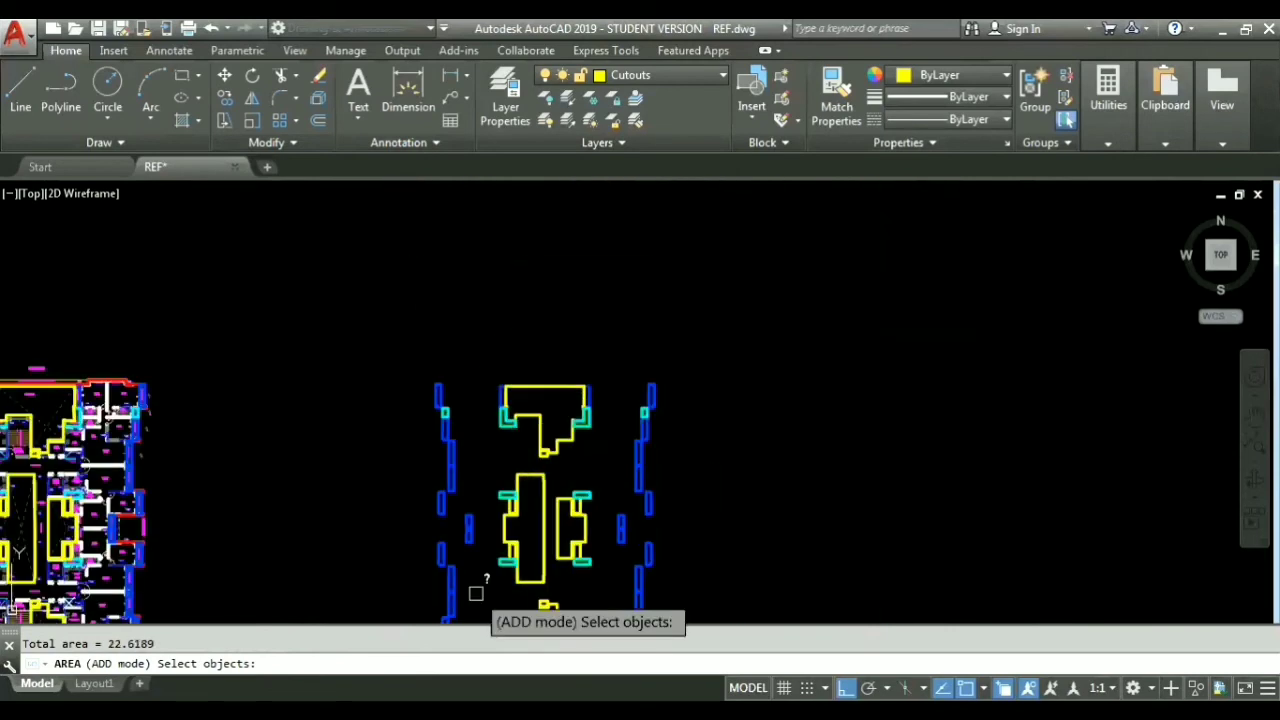
{"action": "scroll", "coordinate": [476, 593], "scroll_direction": "up", "scroll_amount": 3}
{"action": "scroll", "coordinate": [478, 316], "scroll_direction": "down", "scroll_amount": 1}
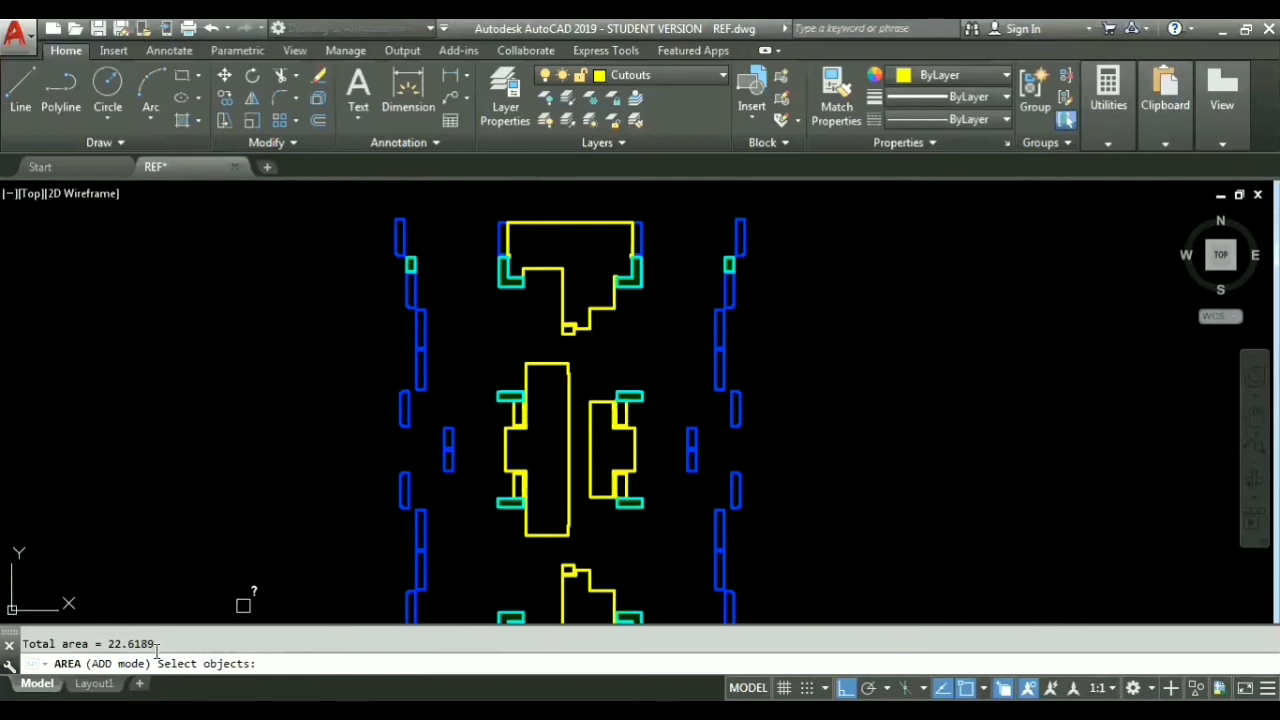
{"action": "key", "text": "Escape"}
{"action": "scroll", "coordinate": [366, 360], "scroll_direction": "down", "scroll_amount": 2}
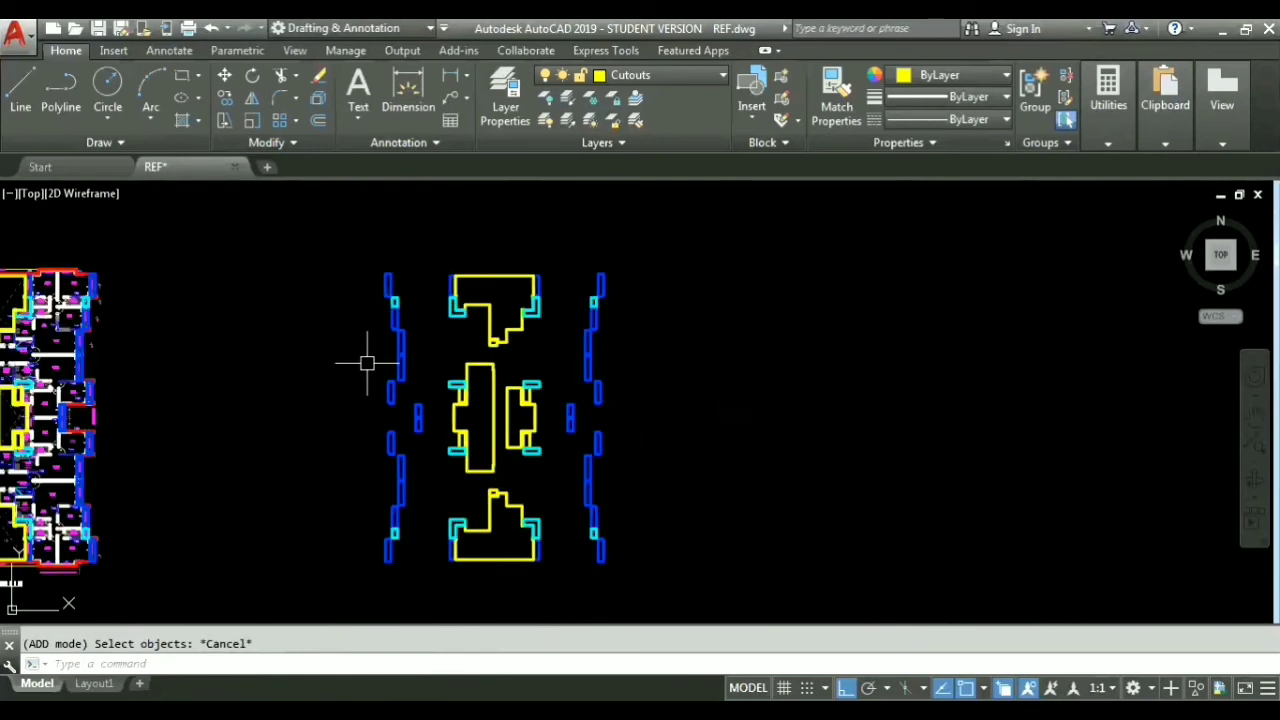
{"action": "scroll", "coordinate": [334, 372], "scroll_direction": "up", "scroll_amount": 2}
{"action": "scroll", "coordinate": [334, 372], "scroll_direction": "down", "scroll_amount": 2}
{"action": "middle_click_drag", "start_coordinate": [297, 426], "coordinate": [451, 366]}
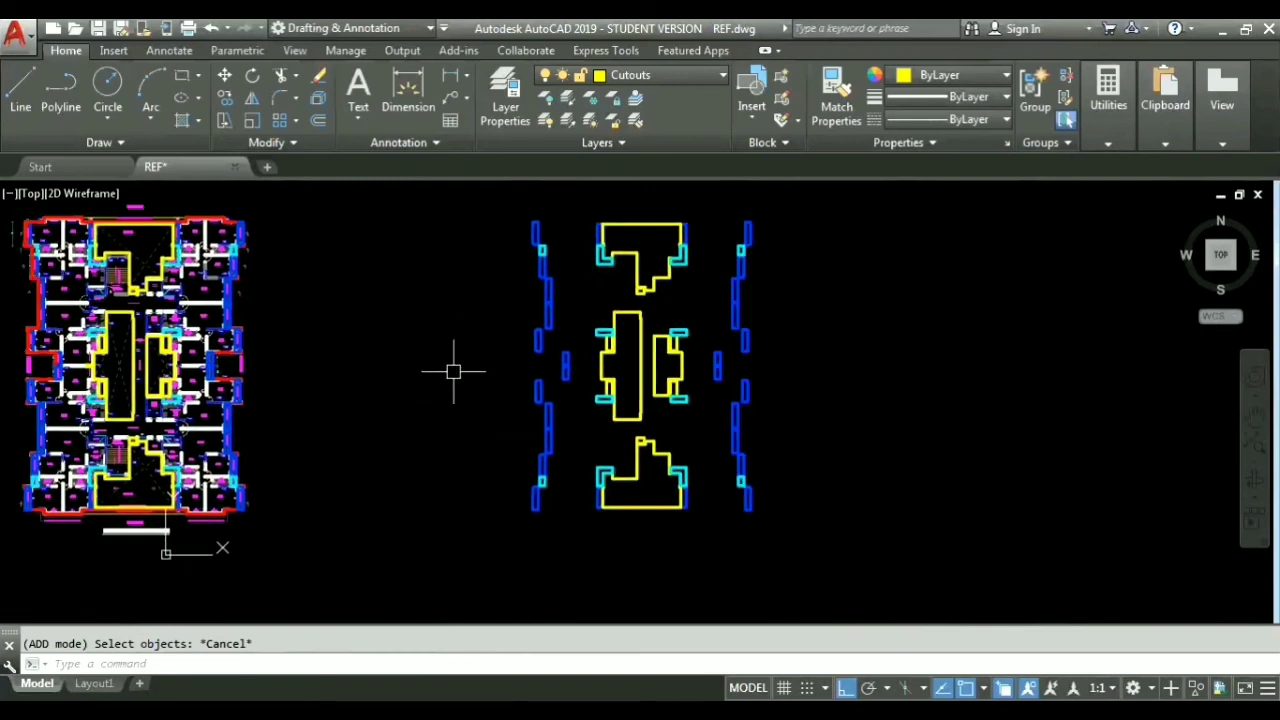